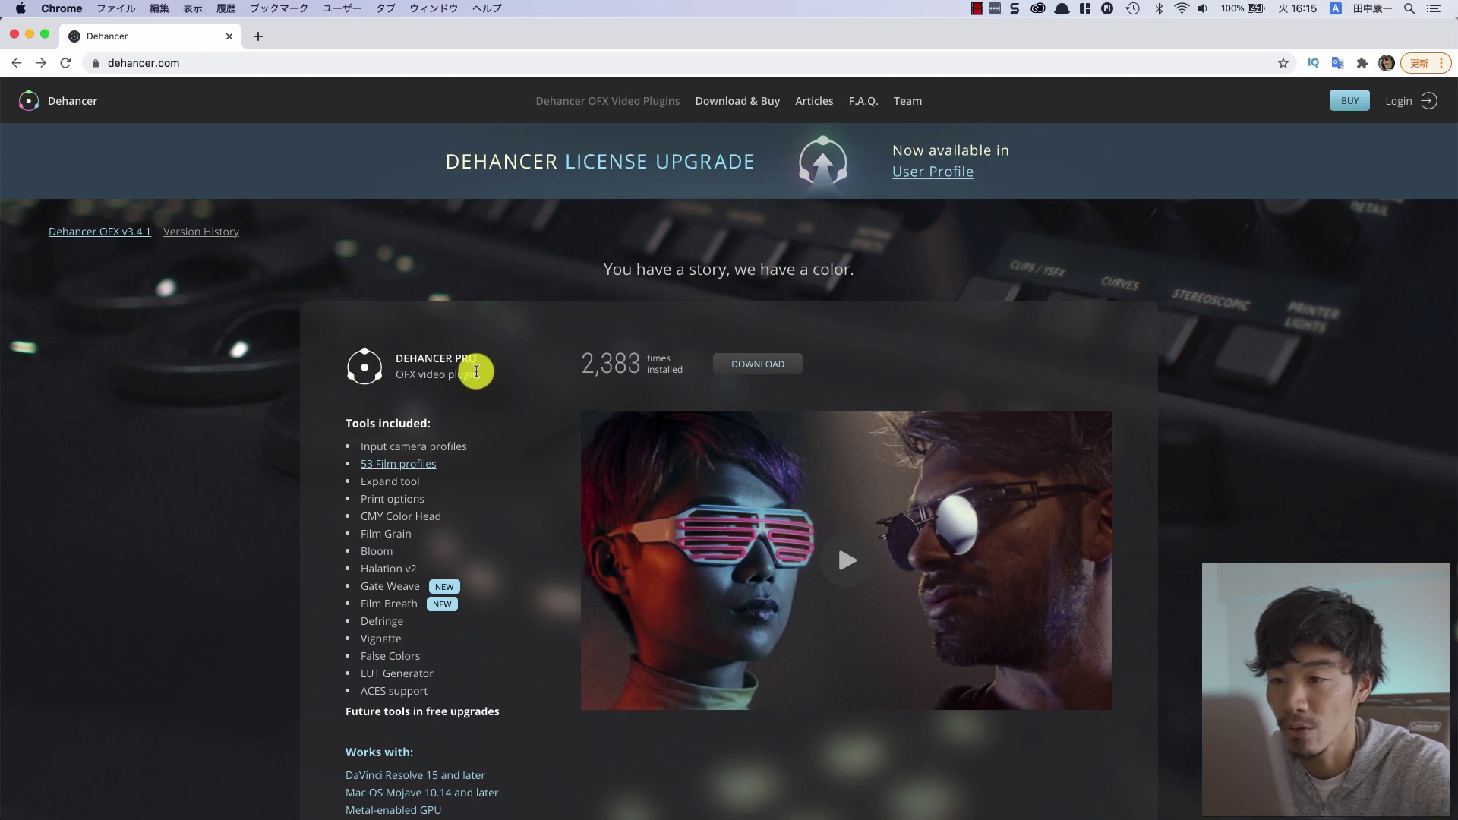
- Browse the Dehancer home page feature sections, then go to the Download & Buy store page
scroll(494, 361, "down", 2)
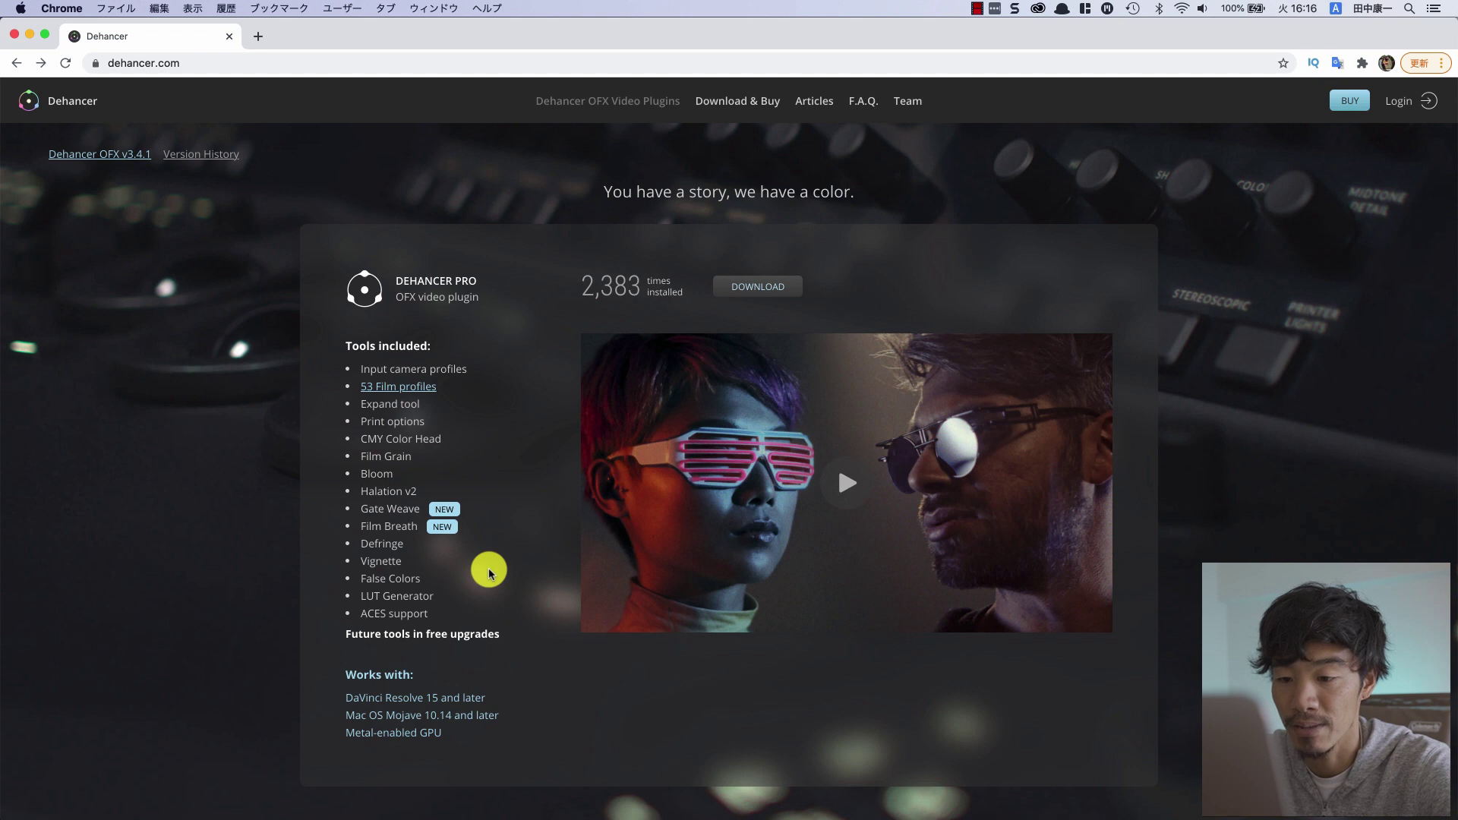
scroll(490, 571, "down", 3)
scroll(490, 573, "down", 10)
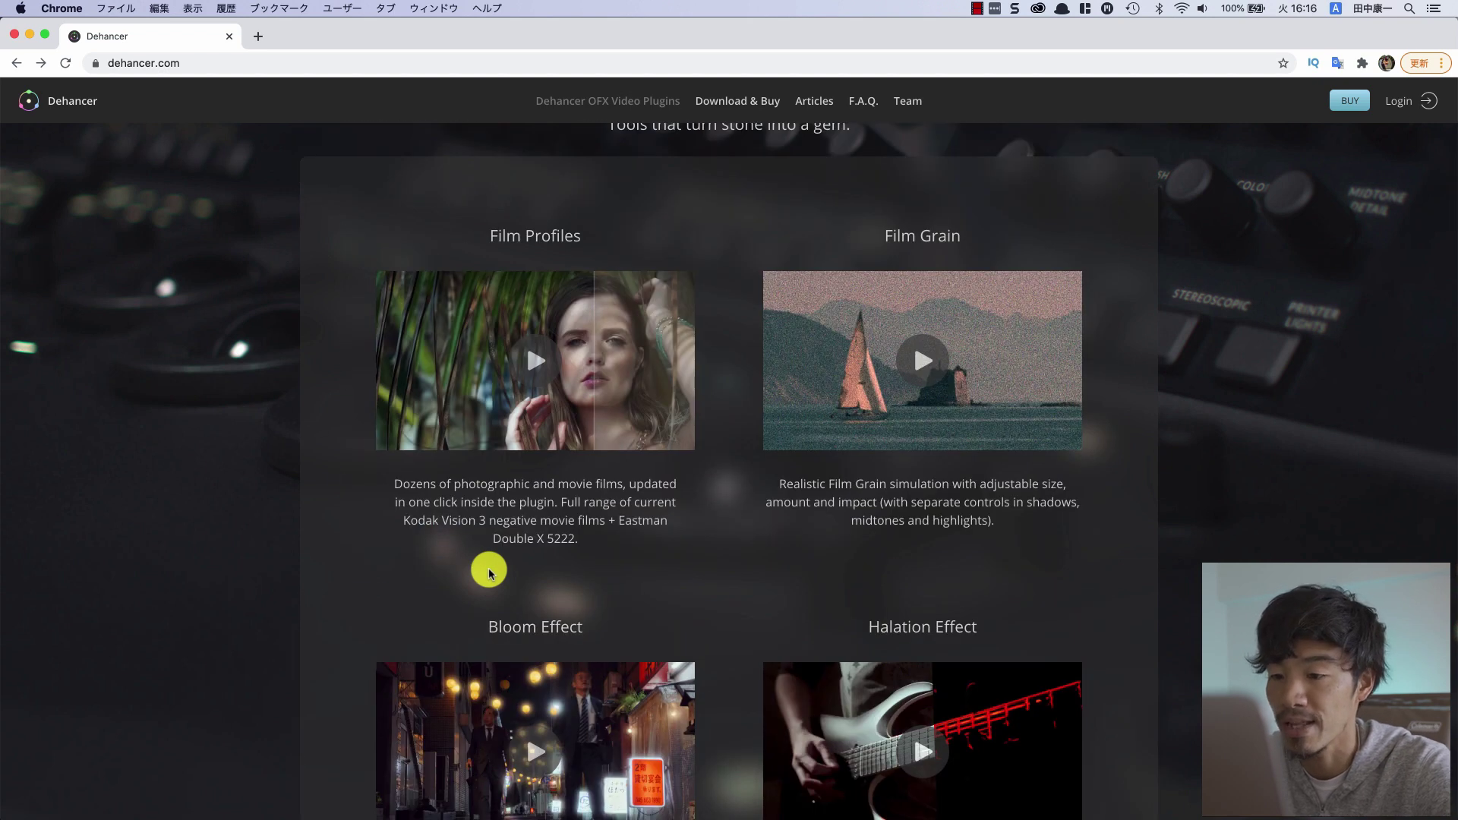
scroll(489, 573, "down", 4)
scroll(489, 574, "down", 2)
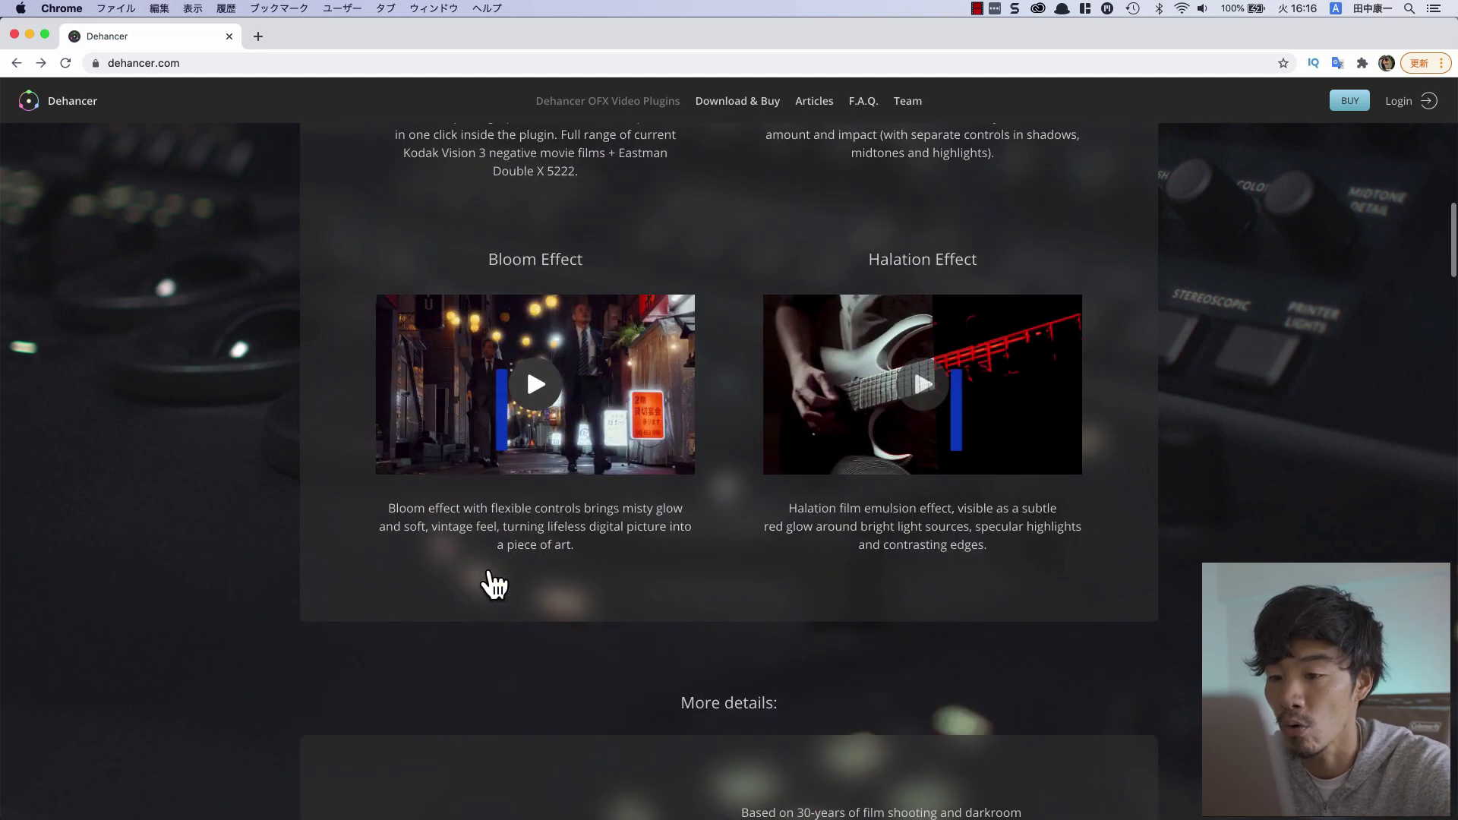
scroll(489, 574, "down", 3)
scroll(489, 573, "down", 3)
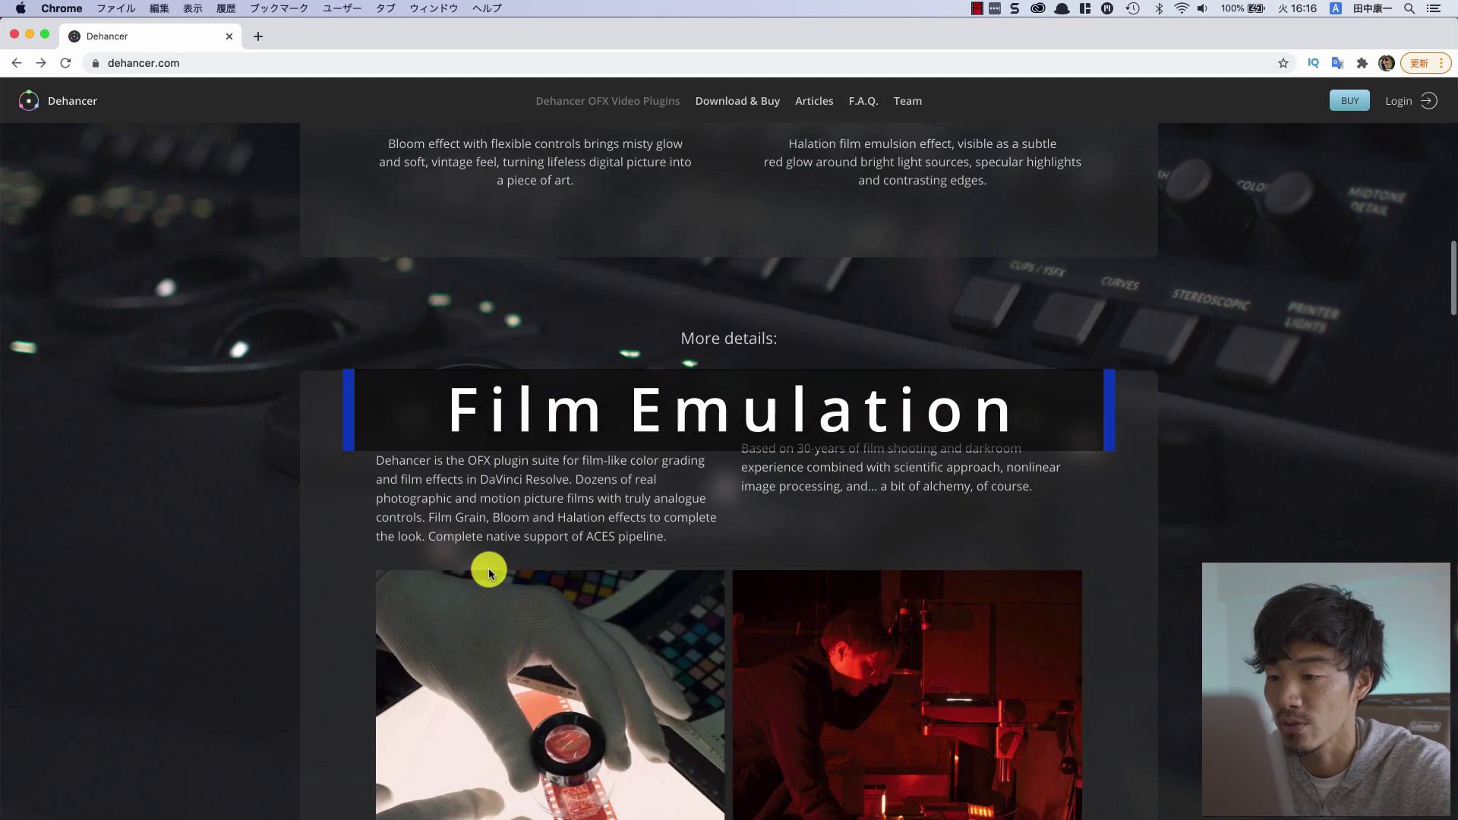
scroll(489, 571, "down", 3)
scroll(490, 571, "down", 4)
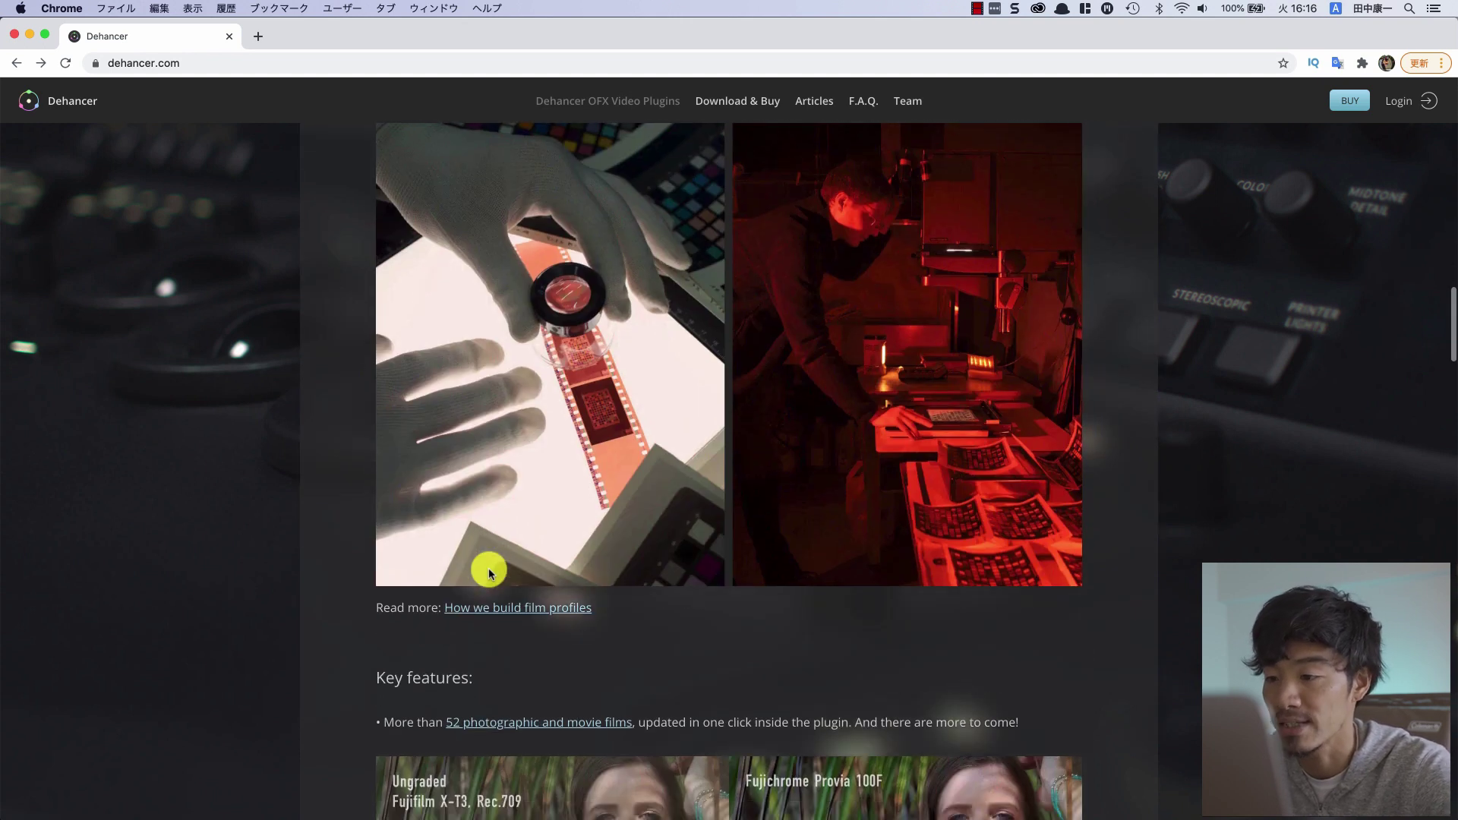
scroll(489, 571, "down", 3)
scroll(489, 571, "down", 2)
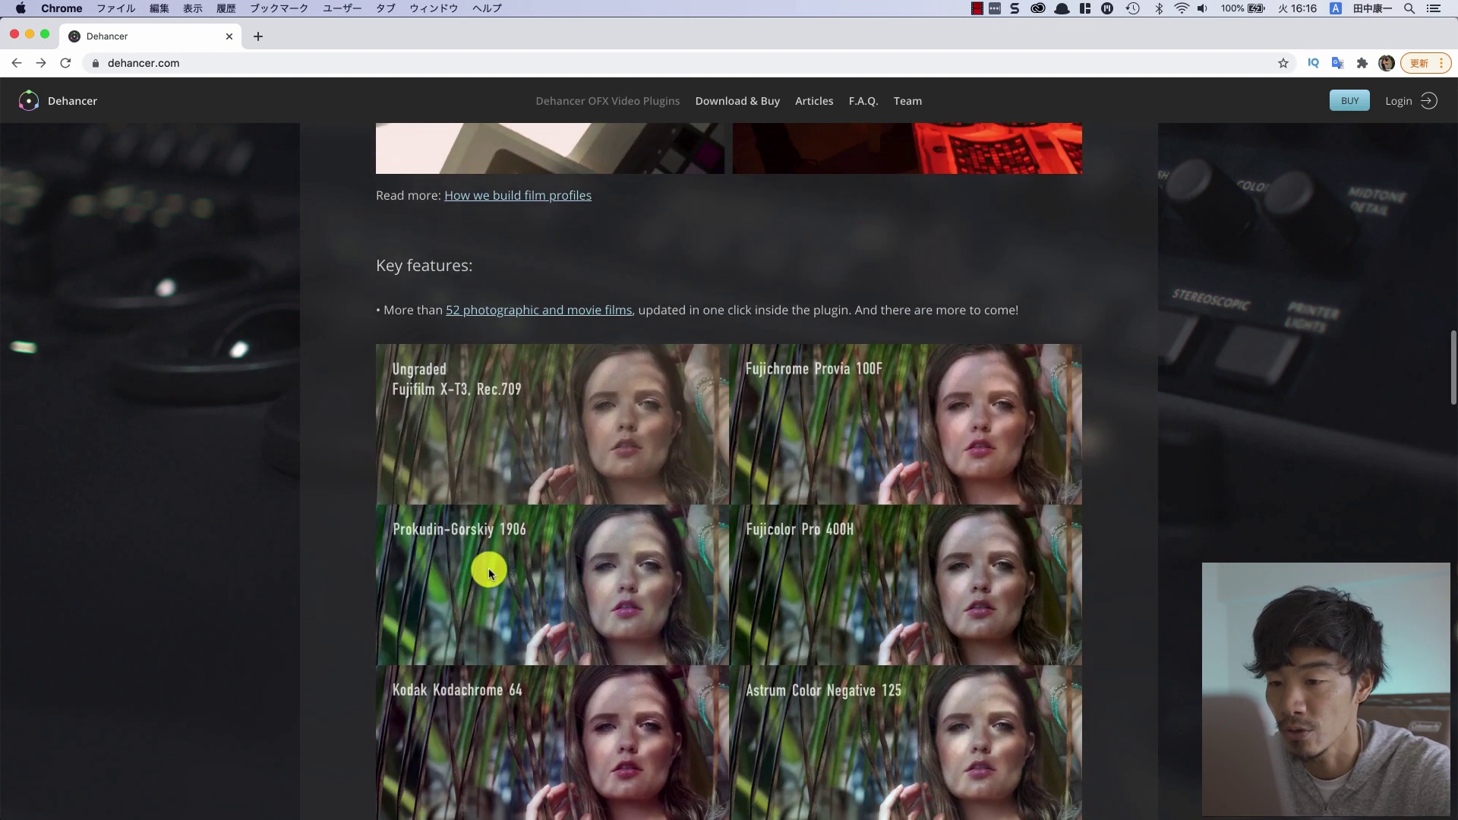
left_click(725, 101)
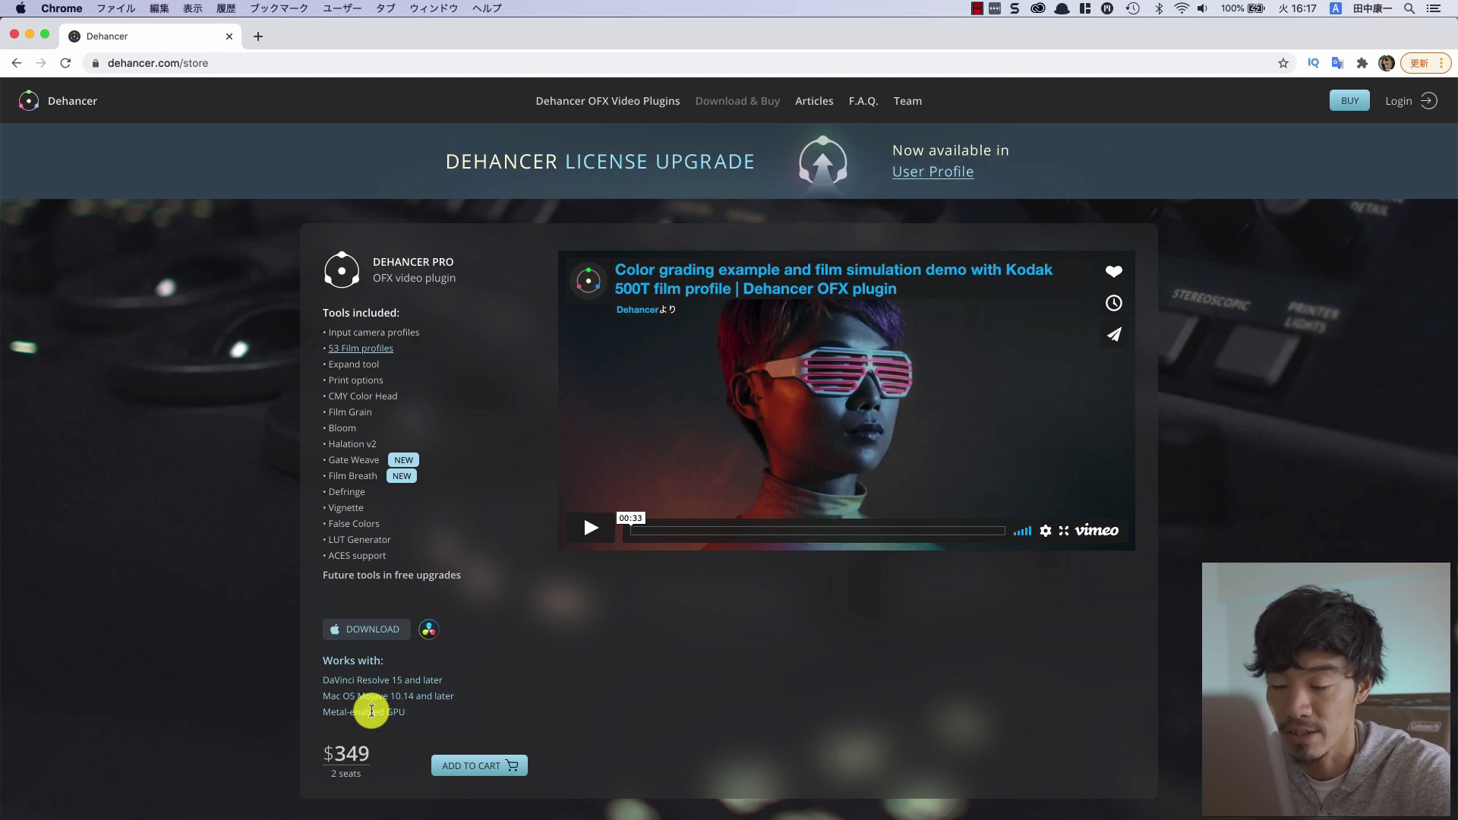
- Compare the Dehancer Lite ($149), Grain ($39) and Bloom ($49) store cards
scroll(371, 712, "down", 3)
scroll(368, 752, "down", 3)
scroll(368, 709, "down", 2)
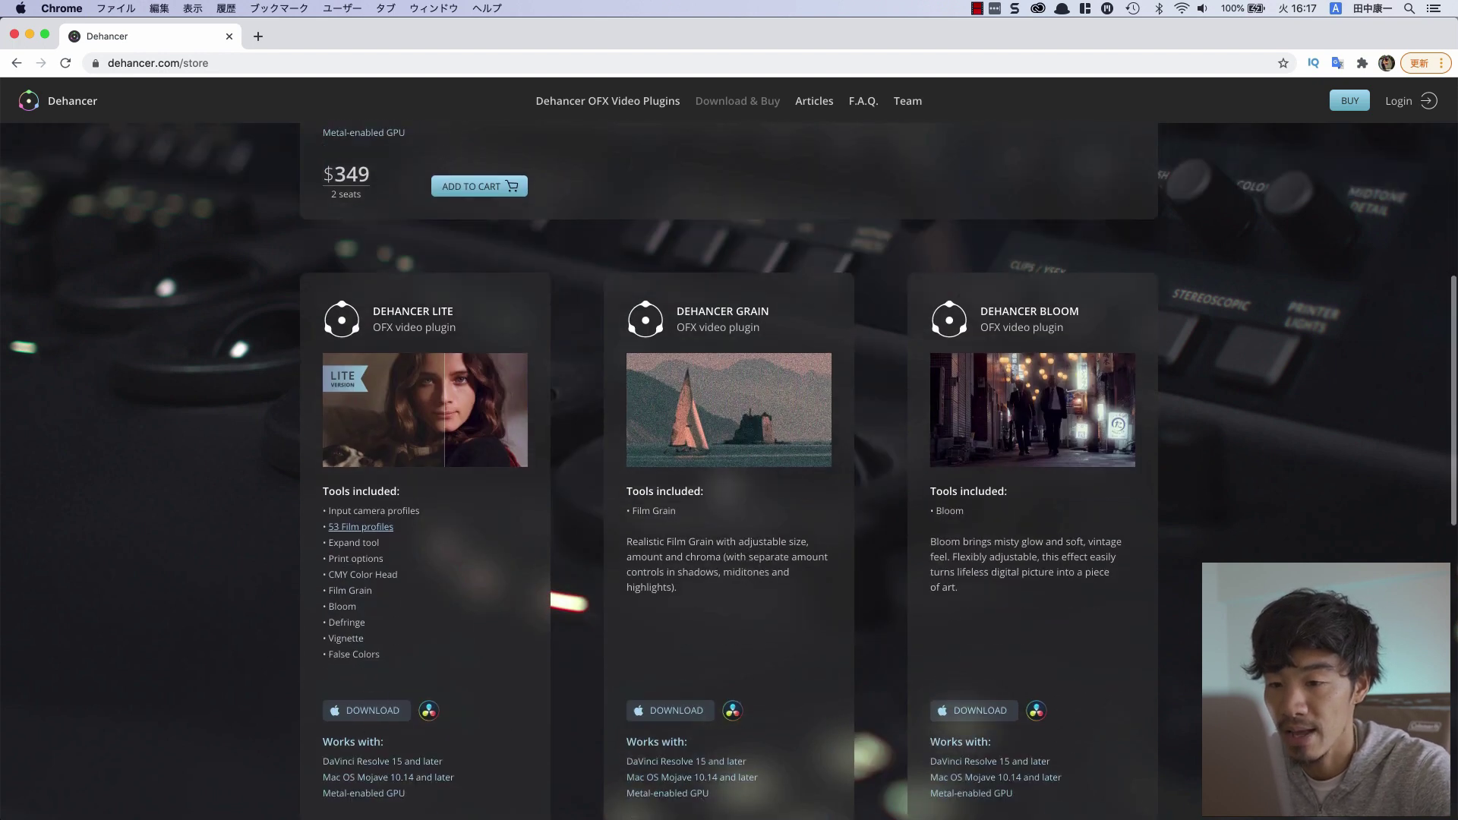
scroll(372, 717, "down", 2)
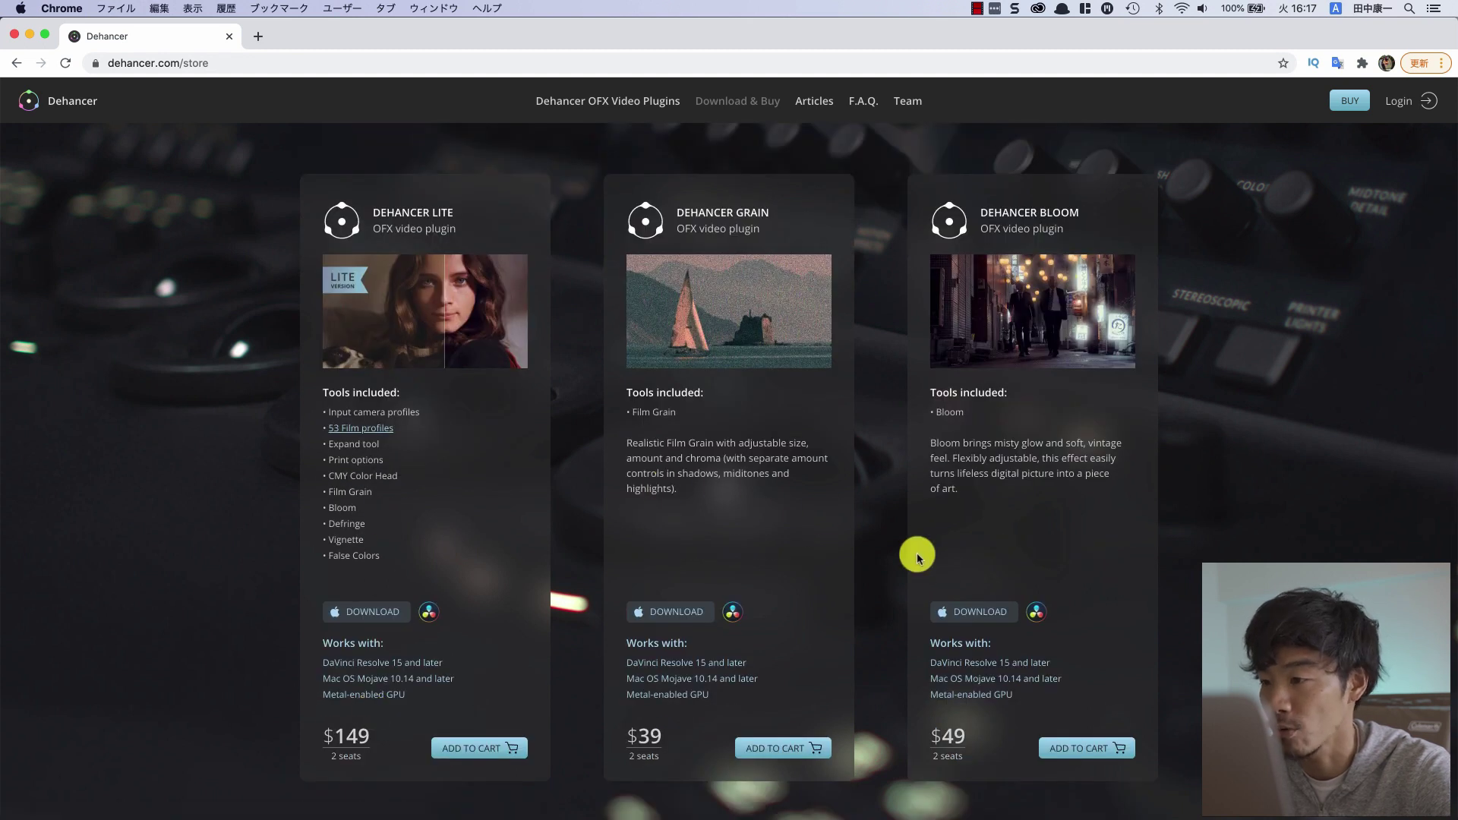
scroll(918, 558, "down", 5)
scroll(917, 558, "up", 7)
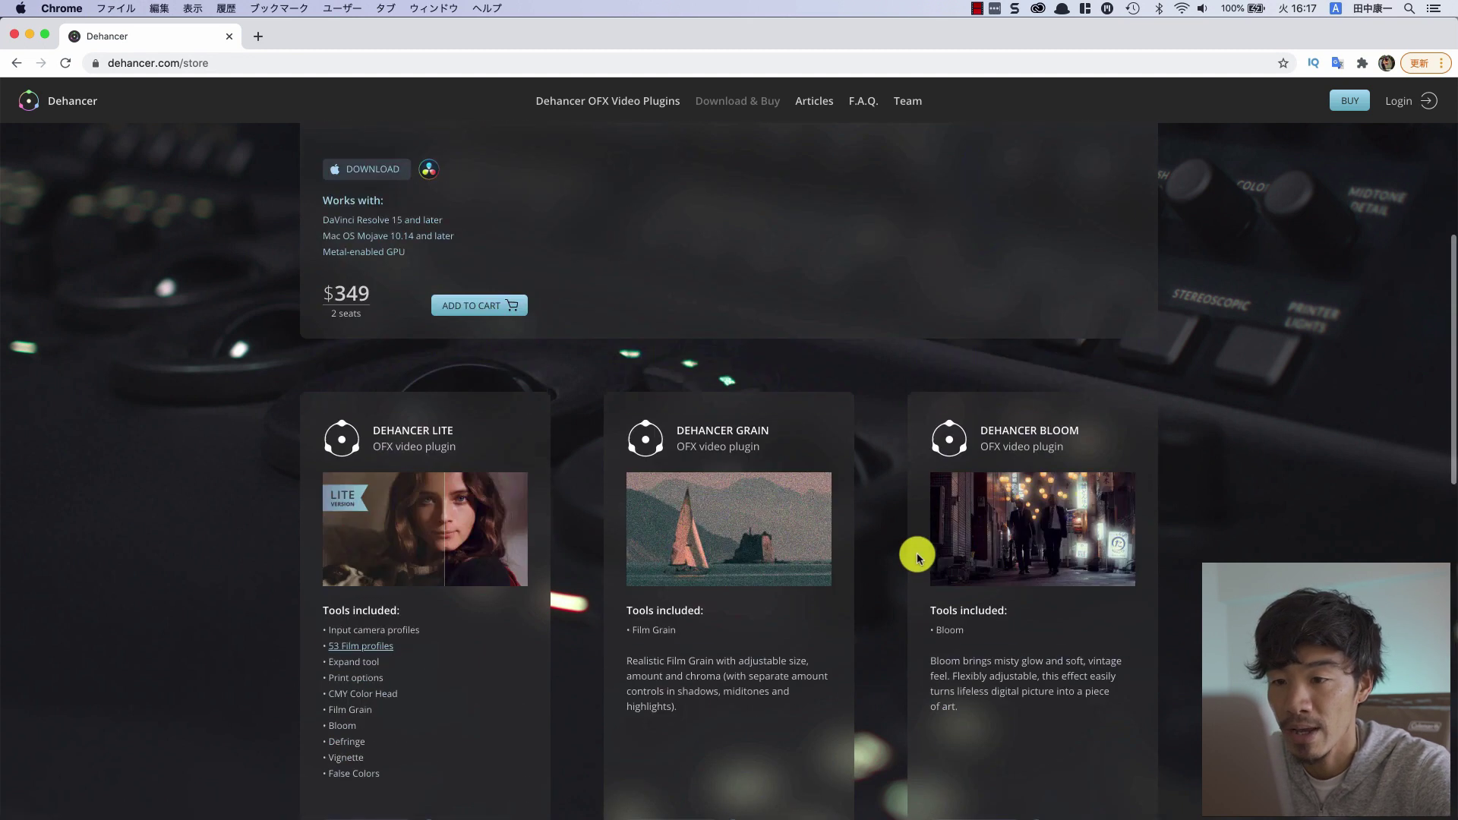
scroll(917, 558, "up", 10)
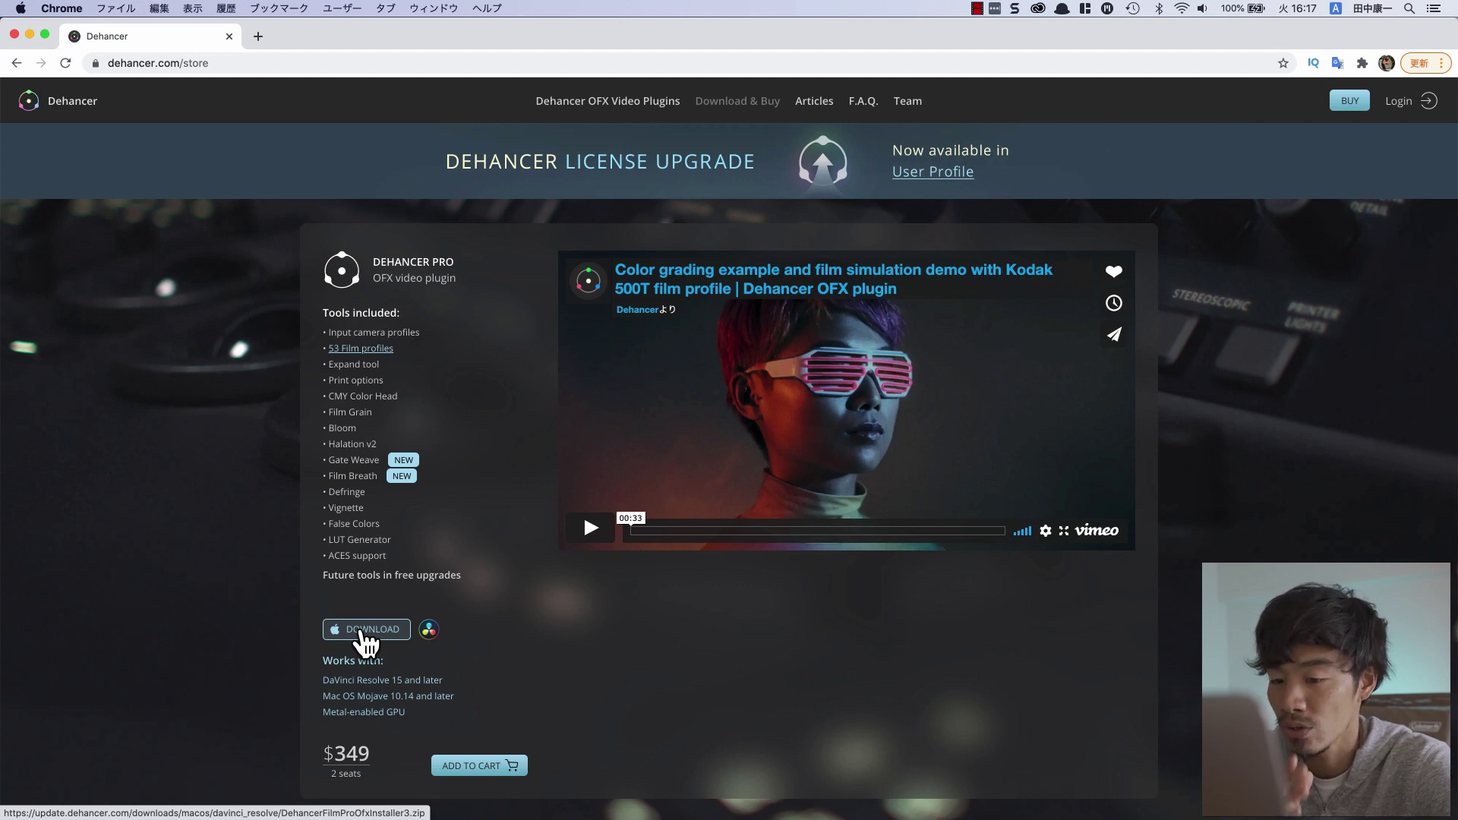
- Download the Dehancer Pro installer for macOS
left_click(362, 631)
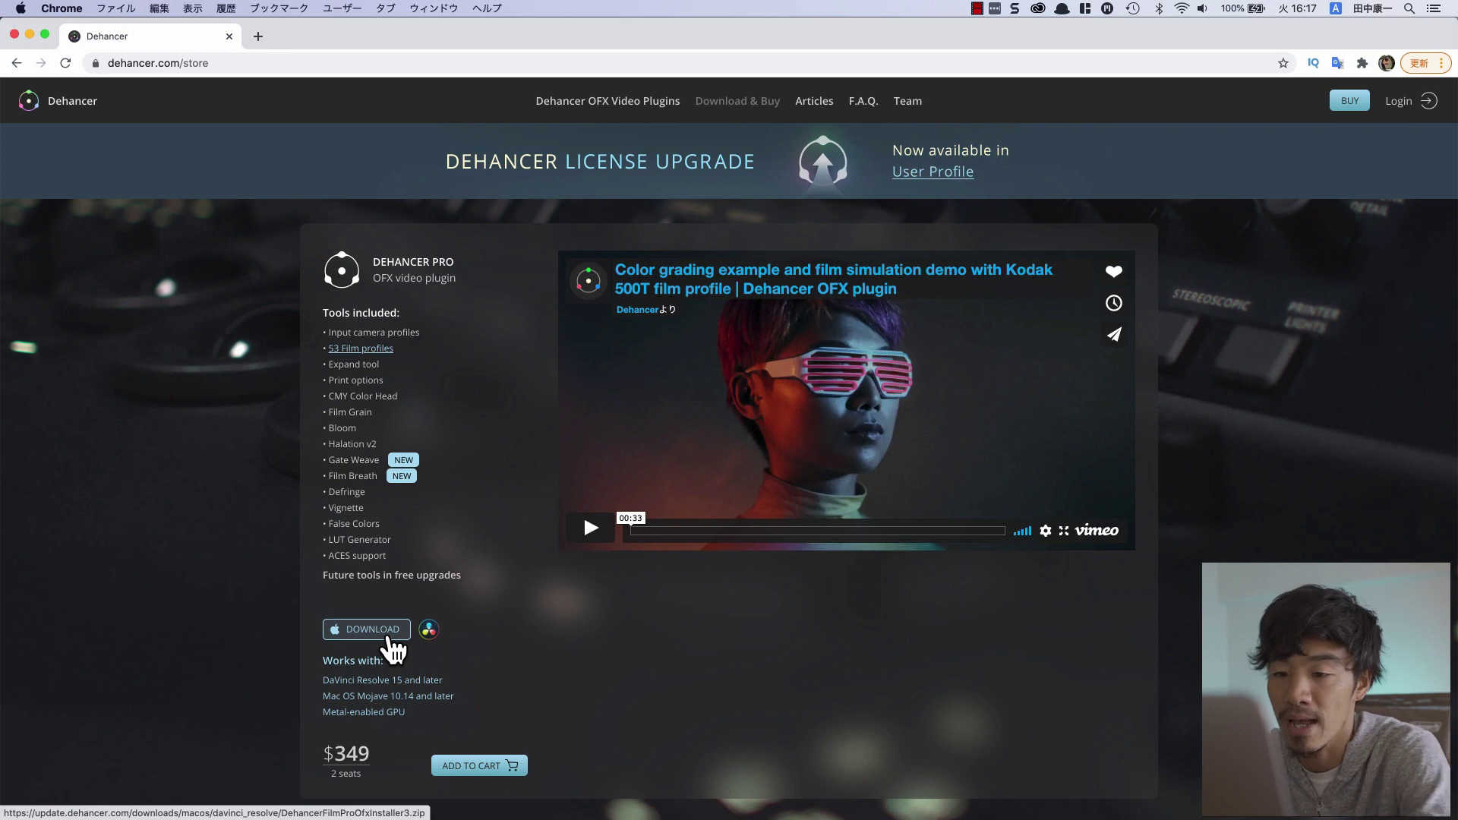
left_click(706, 642)
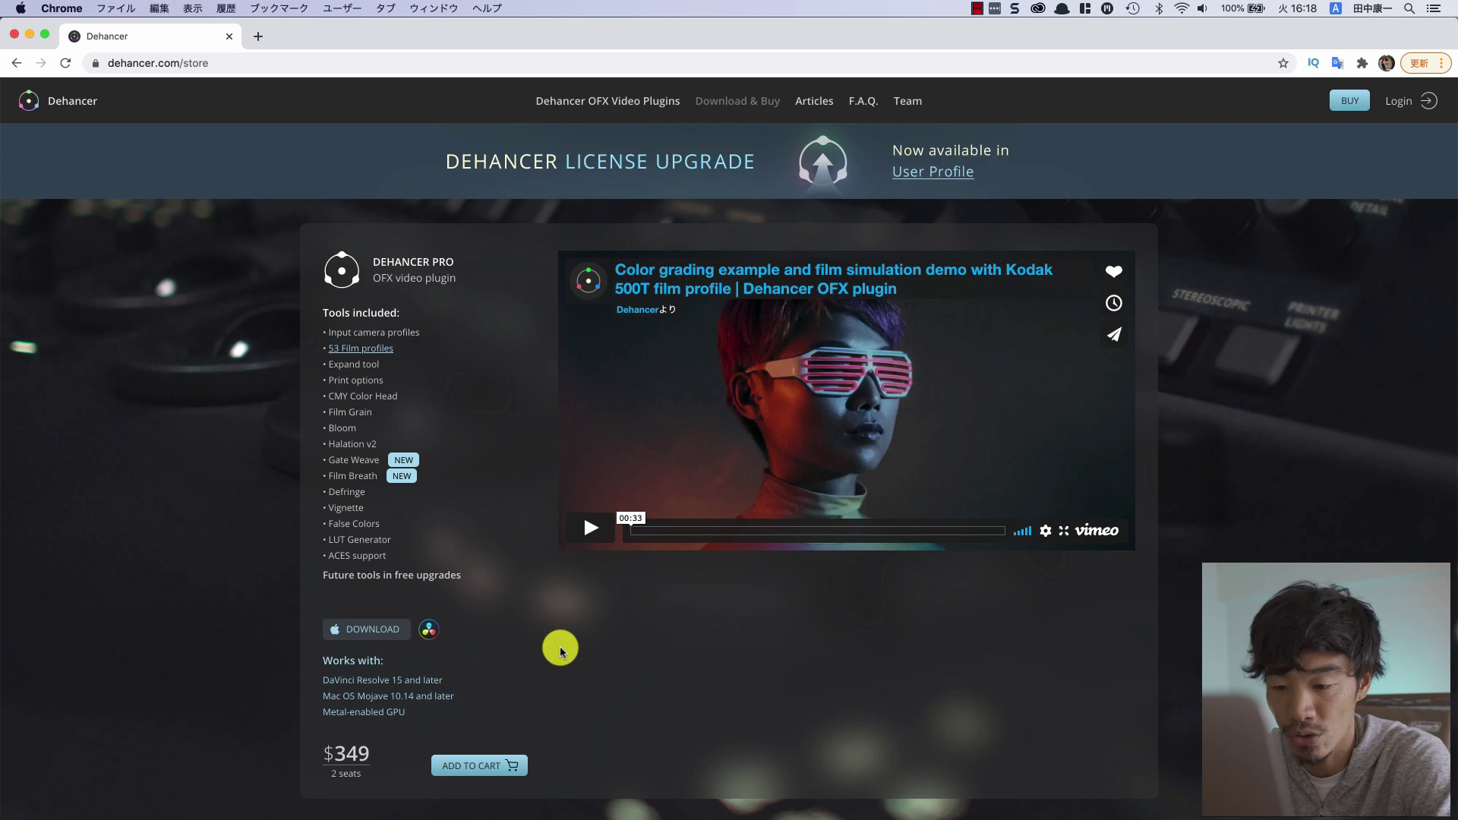
scroll(559, 649, "down", 10)
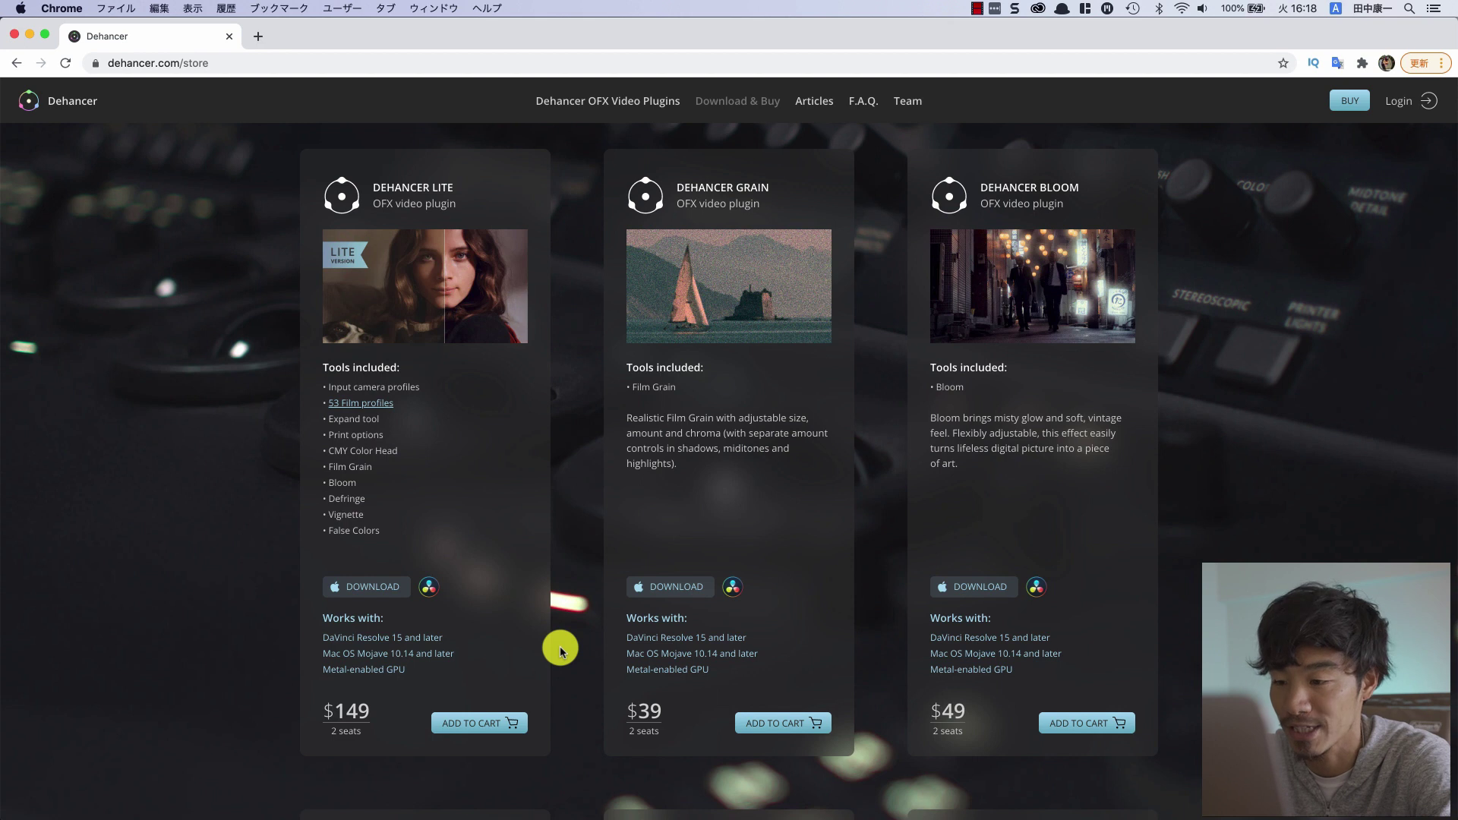
scroll(559, 645, "up", 10)
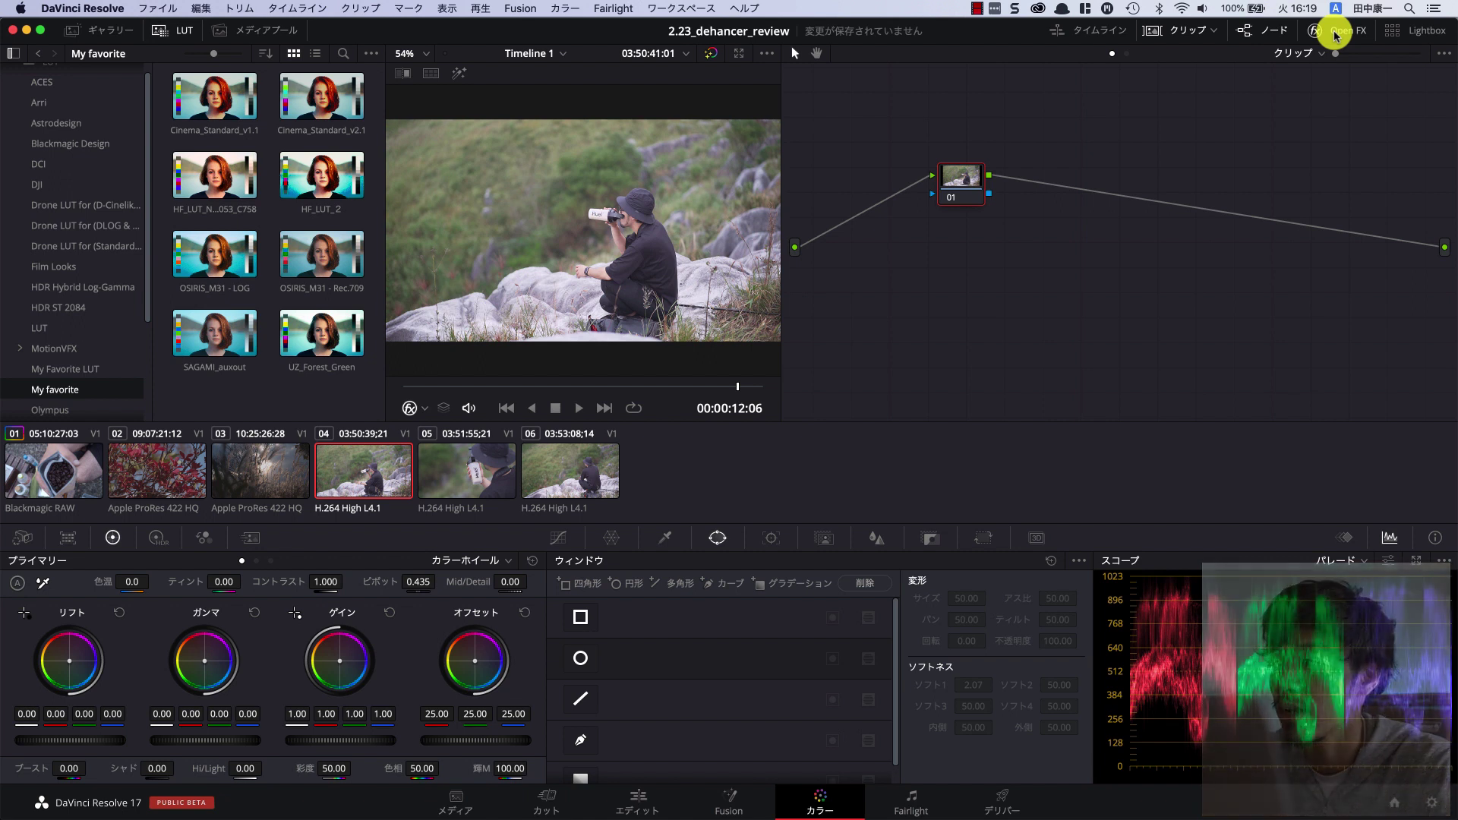
- Apply Dehancer Pro 3.2.0 from the Open FX Film Emulation library to node 01
left_click(1334, 34)
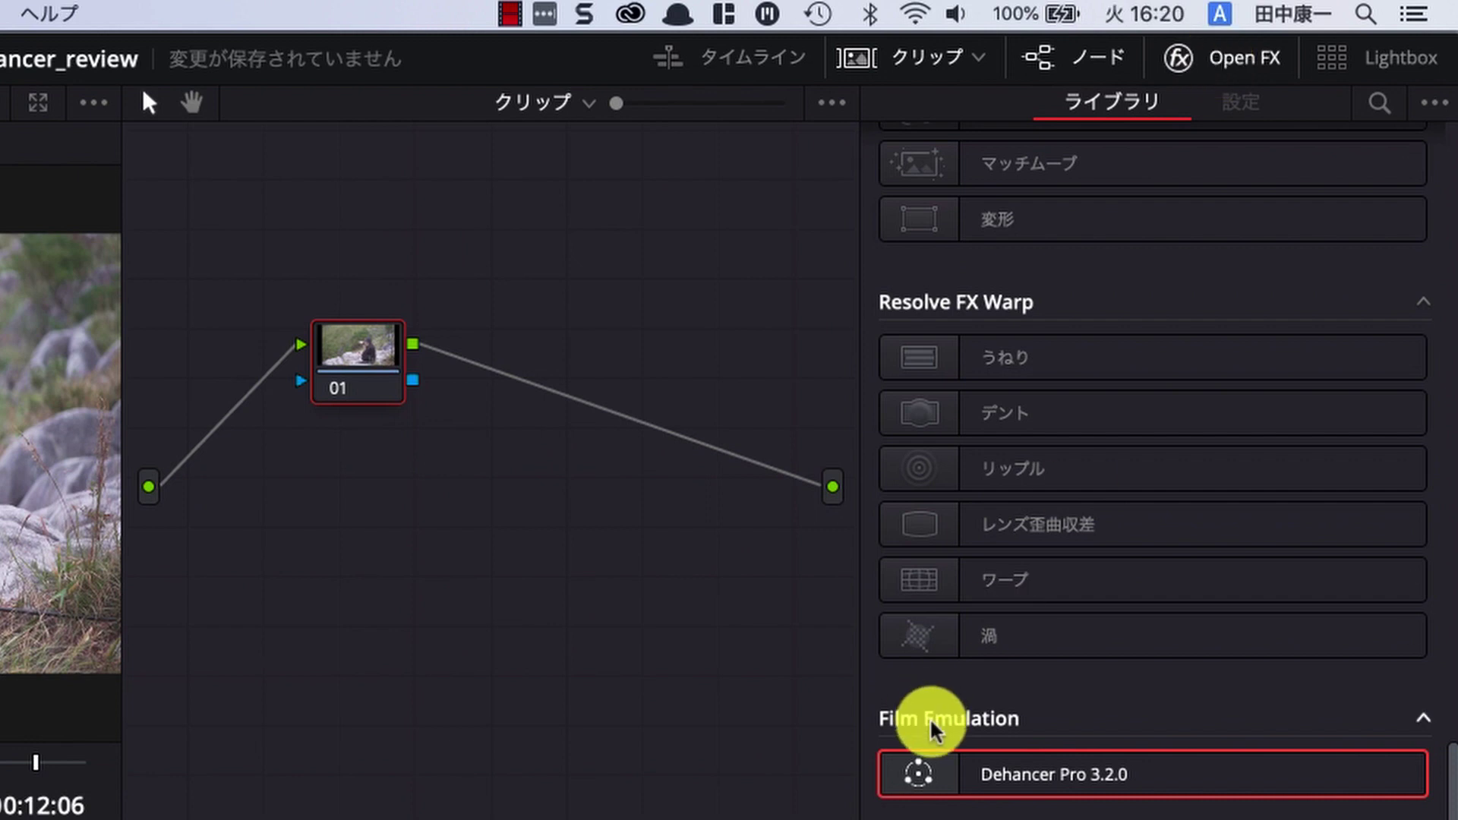
scroll(958, 712, "up", 1)
scroll(949, 703, "up", 10)
scroll(944, 697, "up", 5)
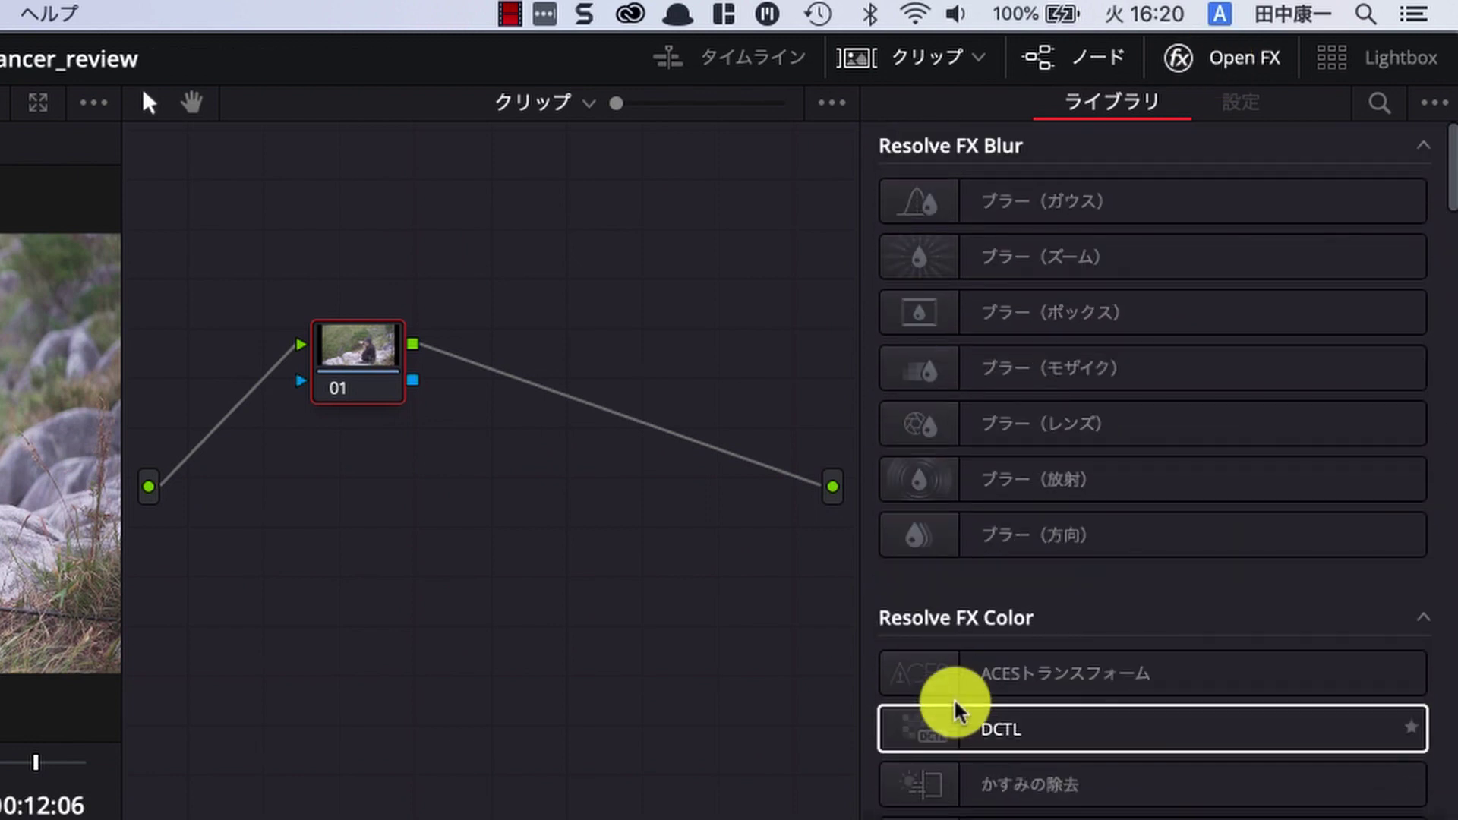
scroll(1025, 604, "down", 10)
scroll(1027, 605, "down", 10)
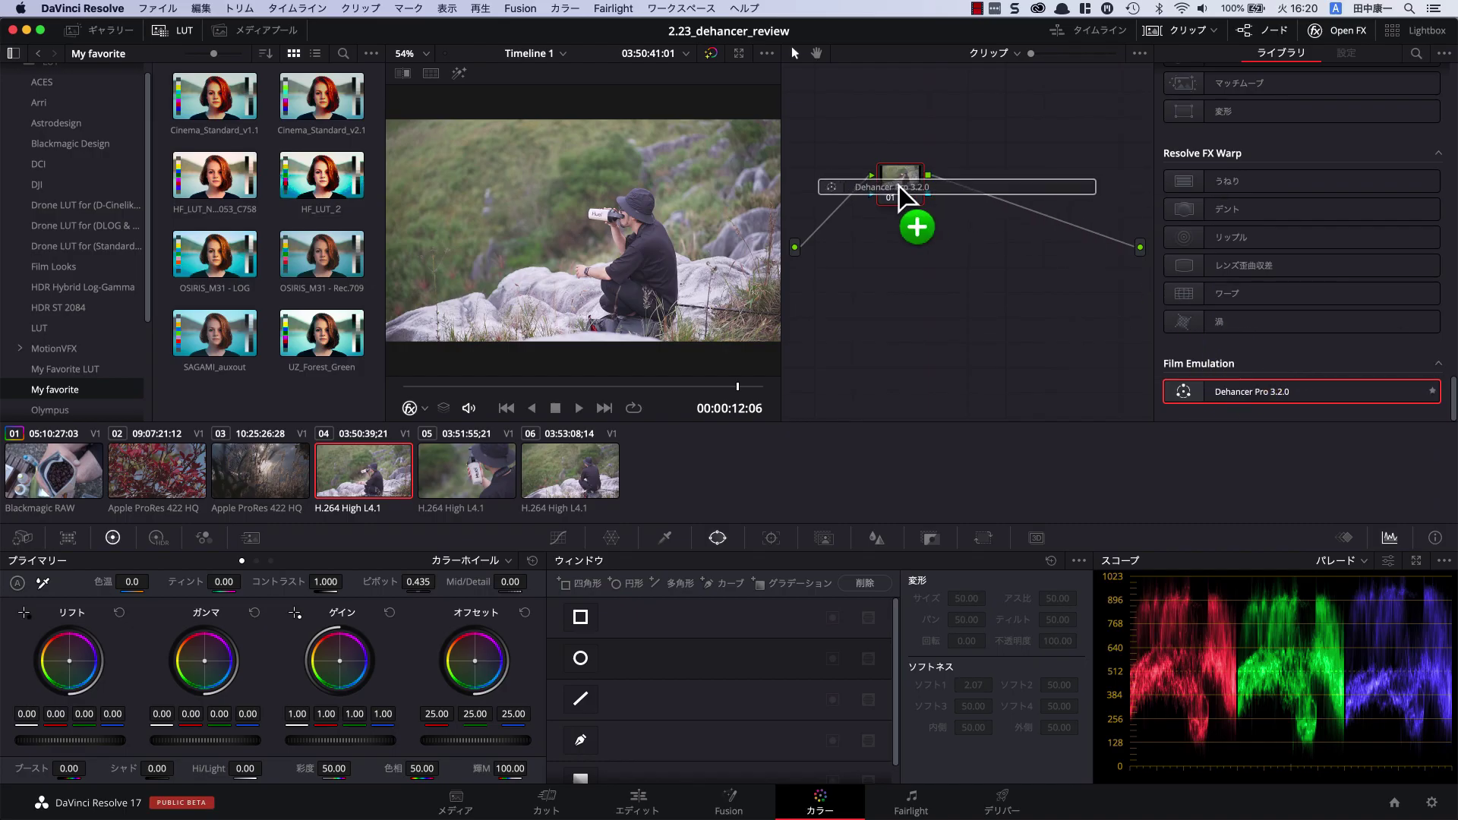
left_click_drag(1248, 393, 900, 187)
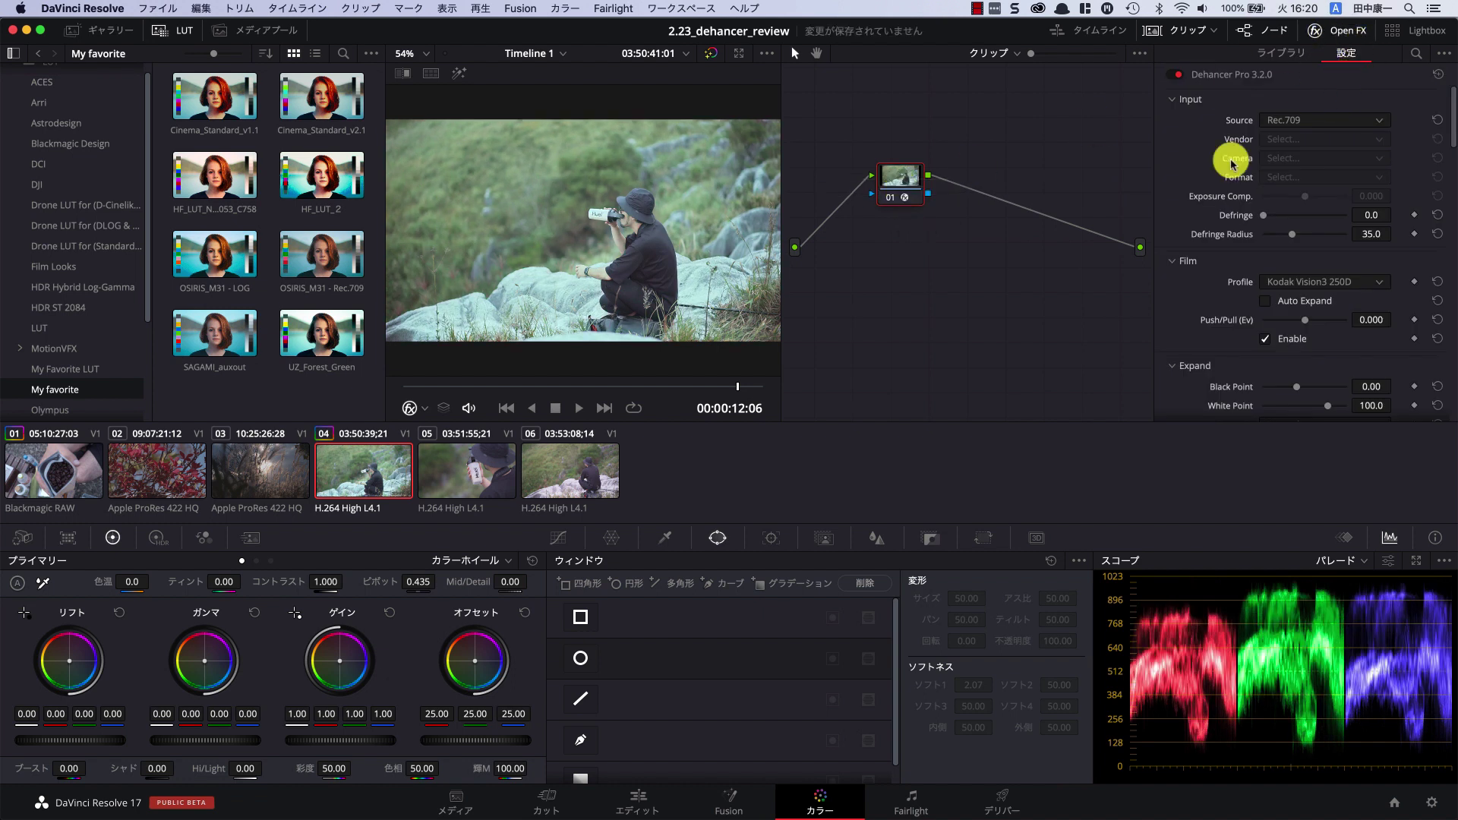
scroll(1207, 199, "down", 5)
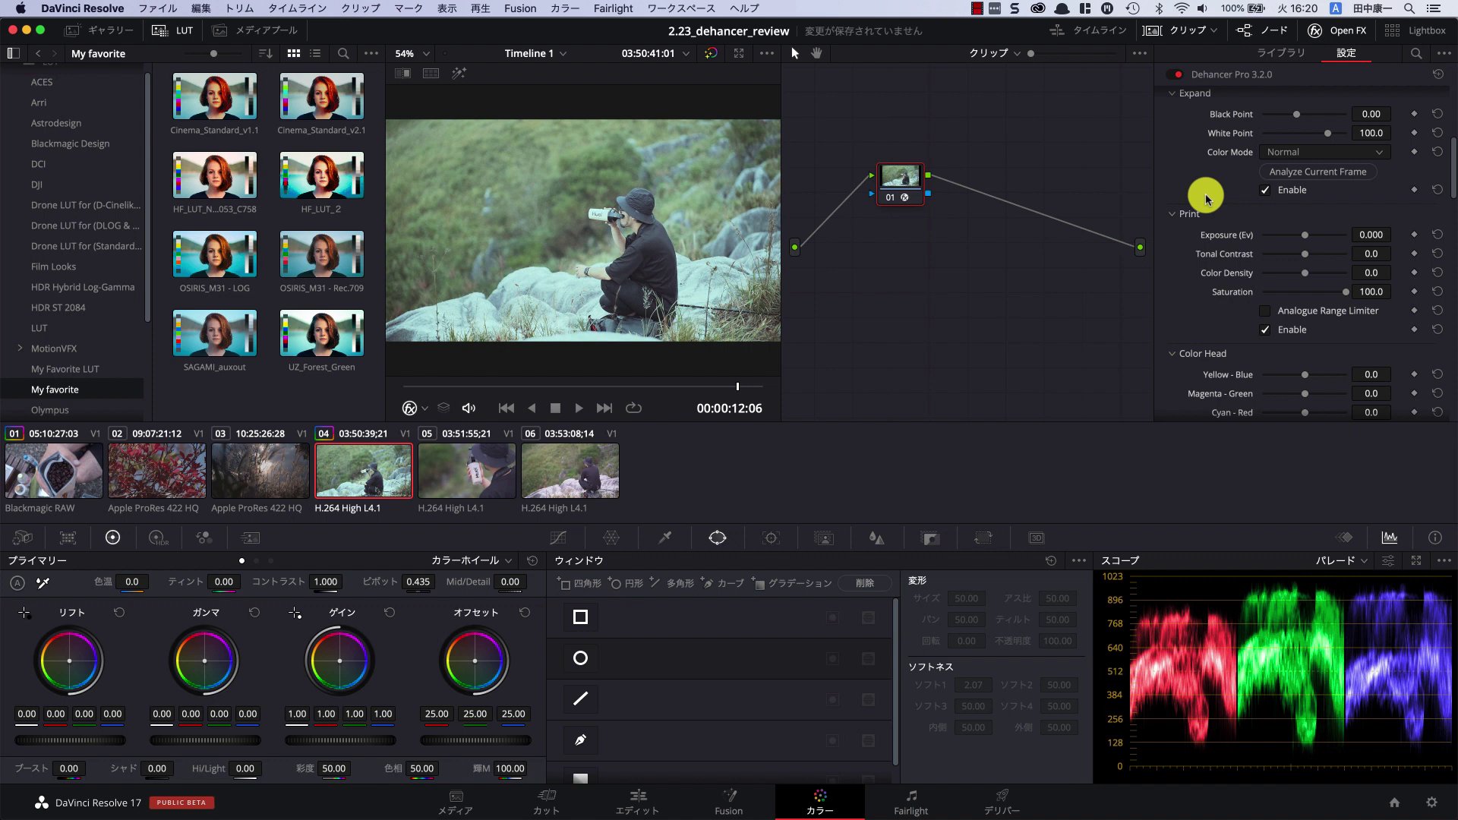
scroll(1208, 197, "up", 5)
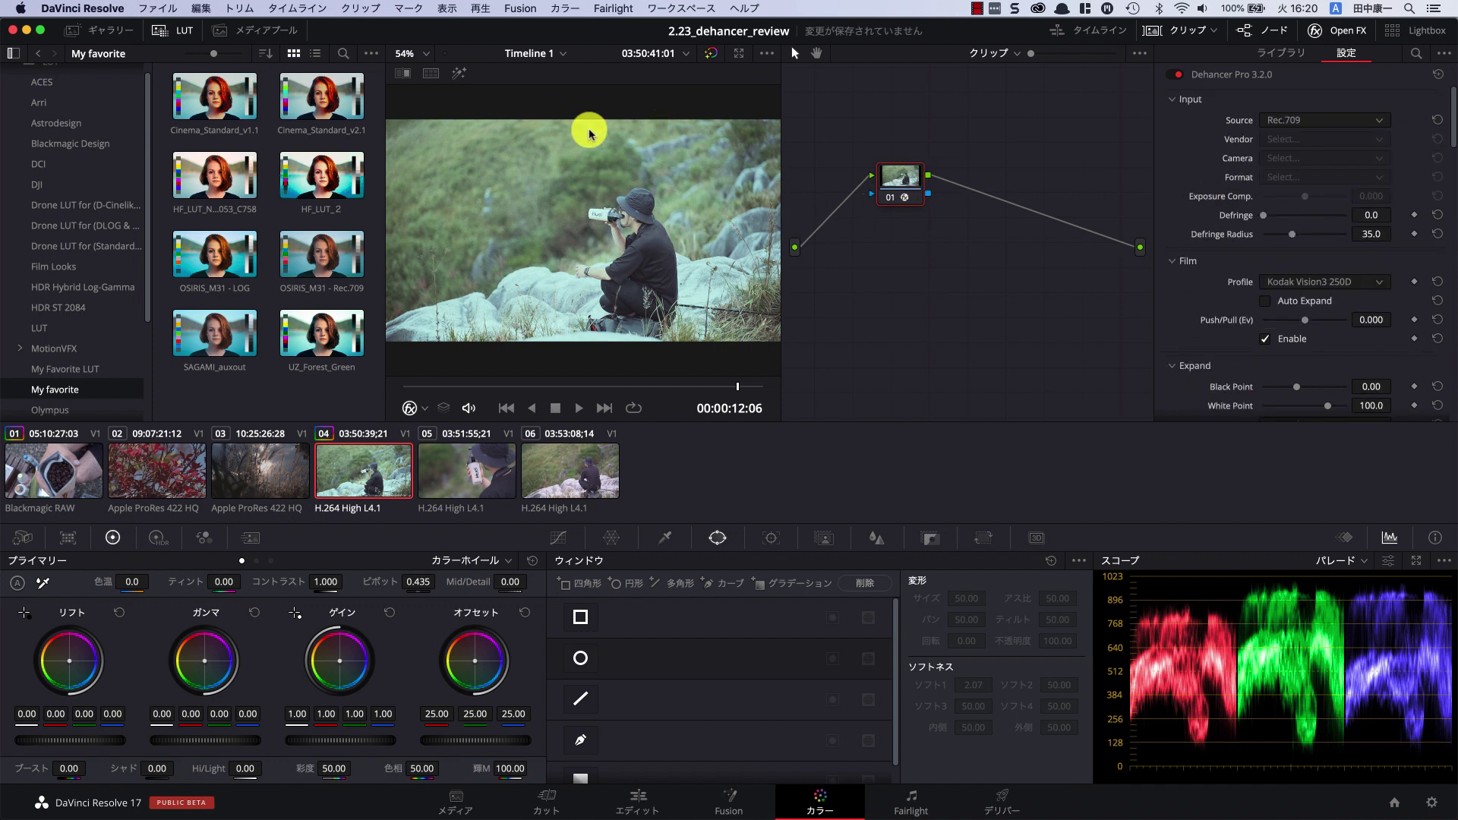
key("super+d")
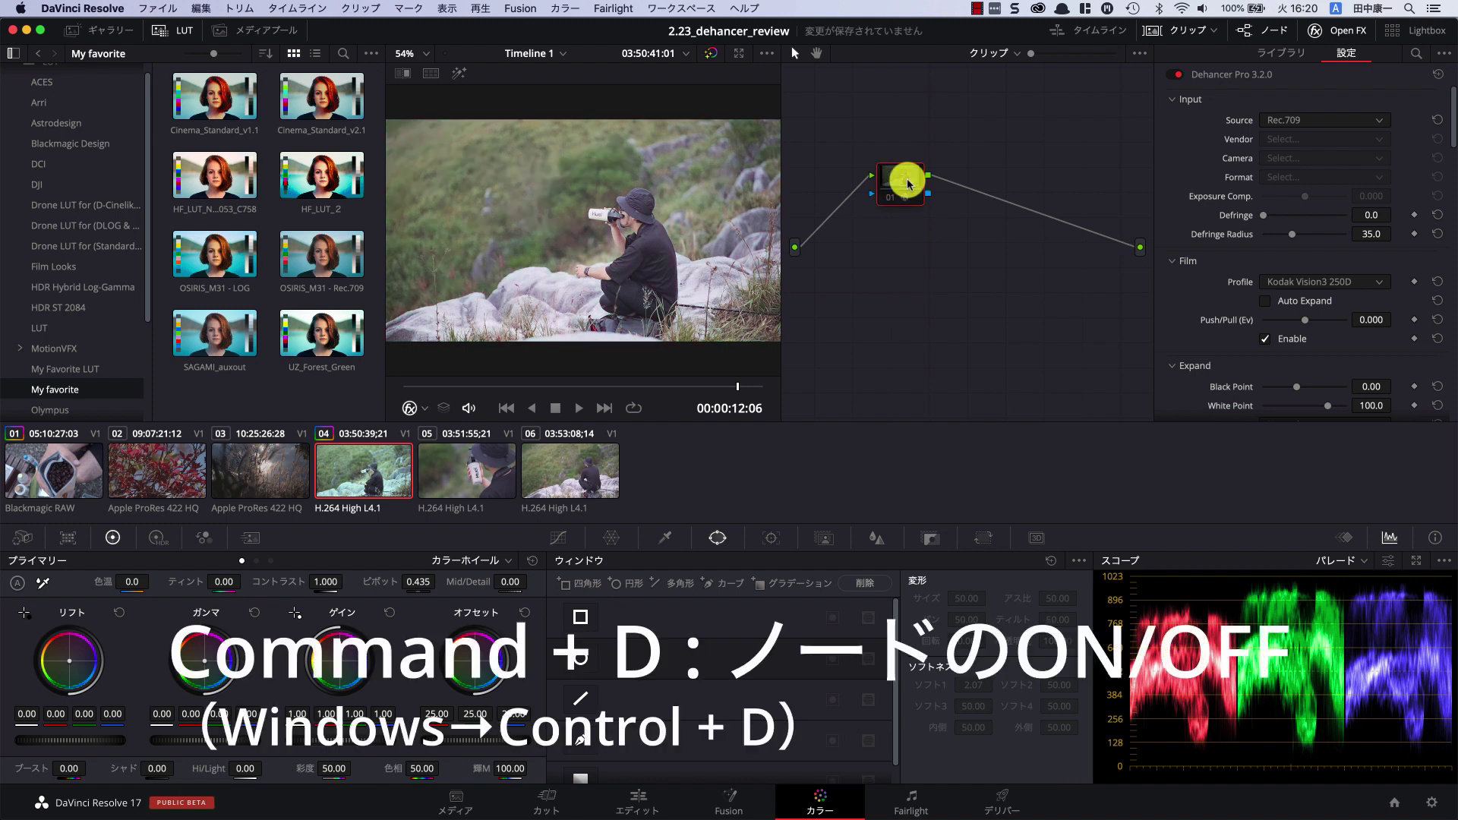
key("super+d")
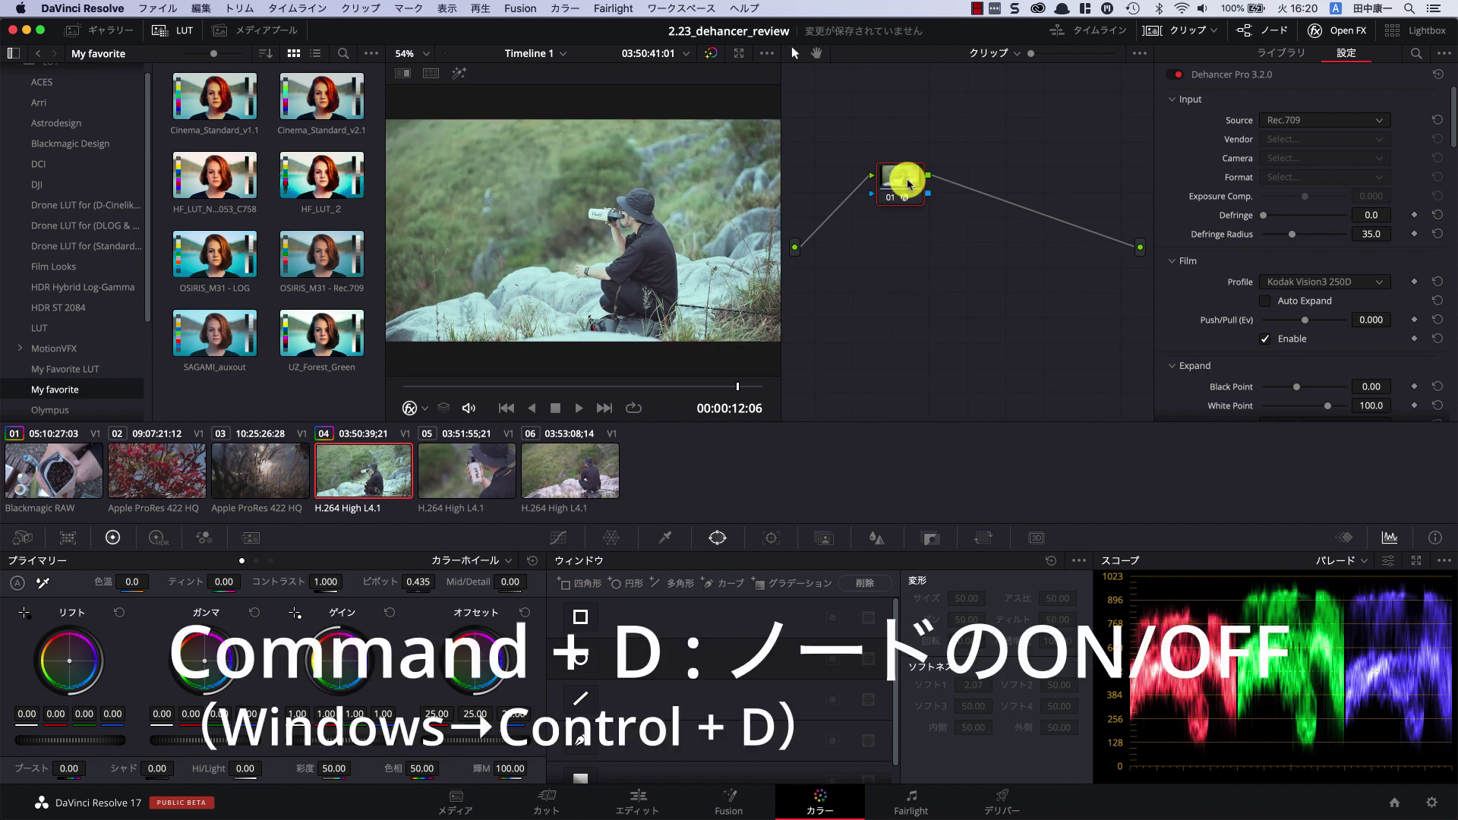
key("super+d")
key("super+d")
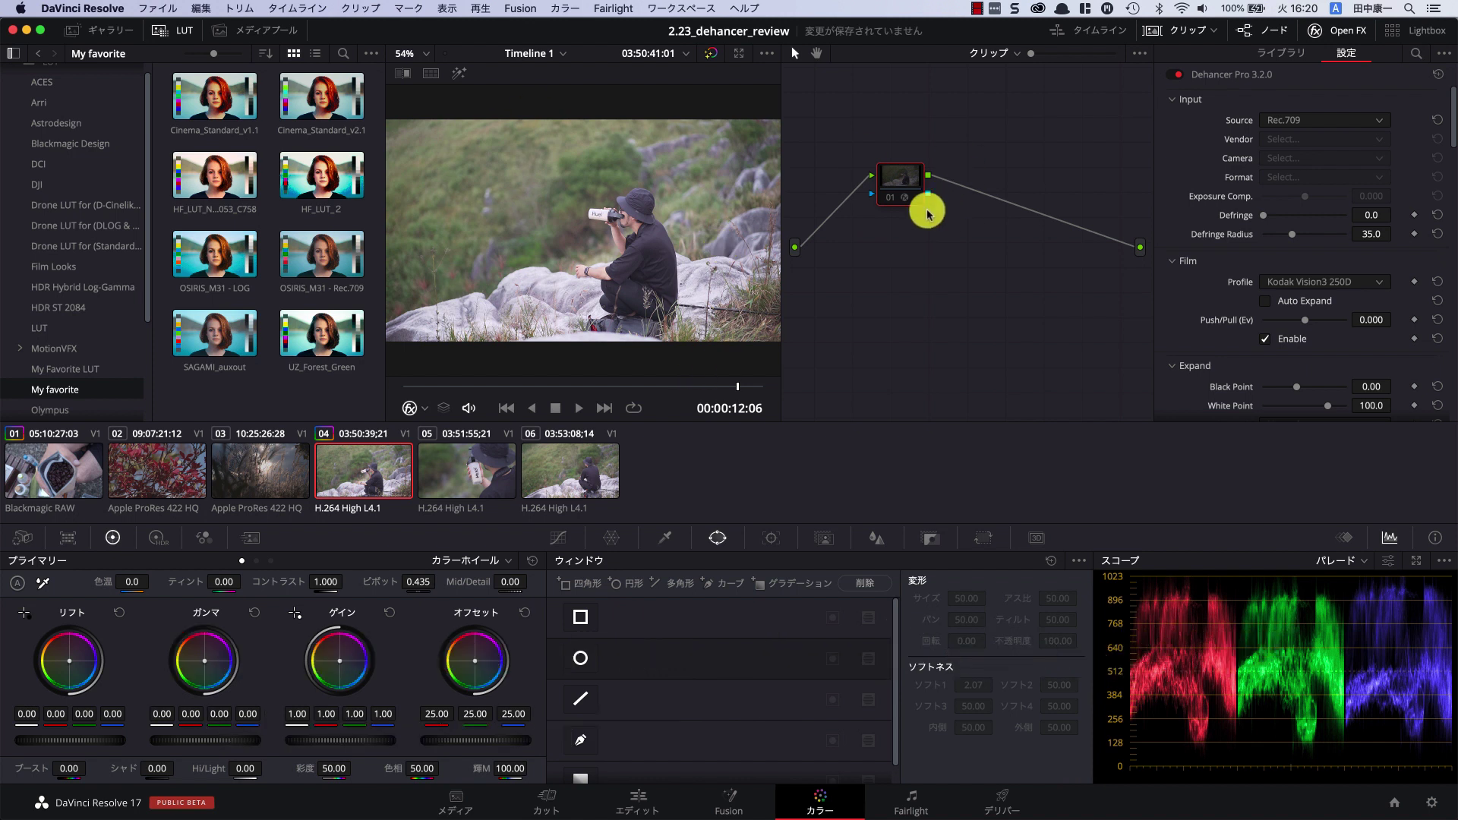
key("super+d")
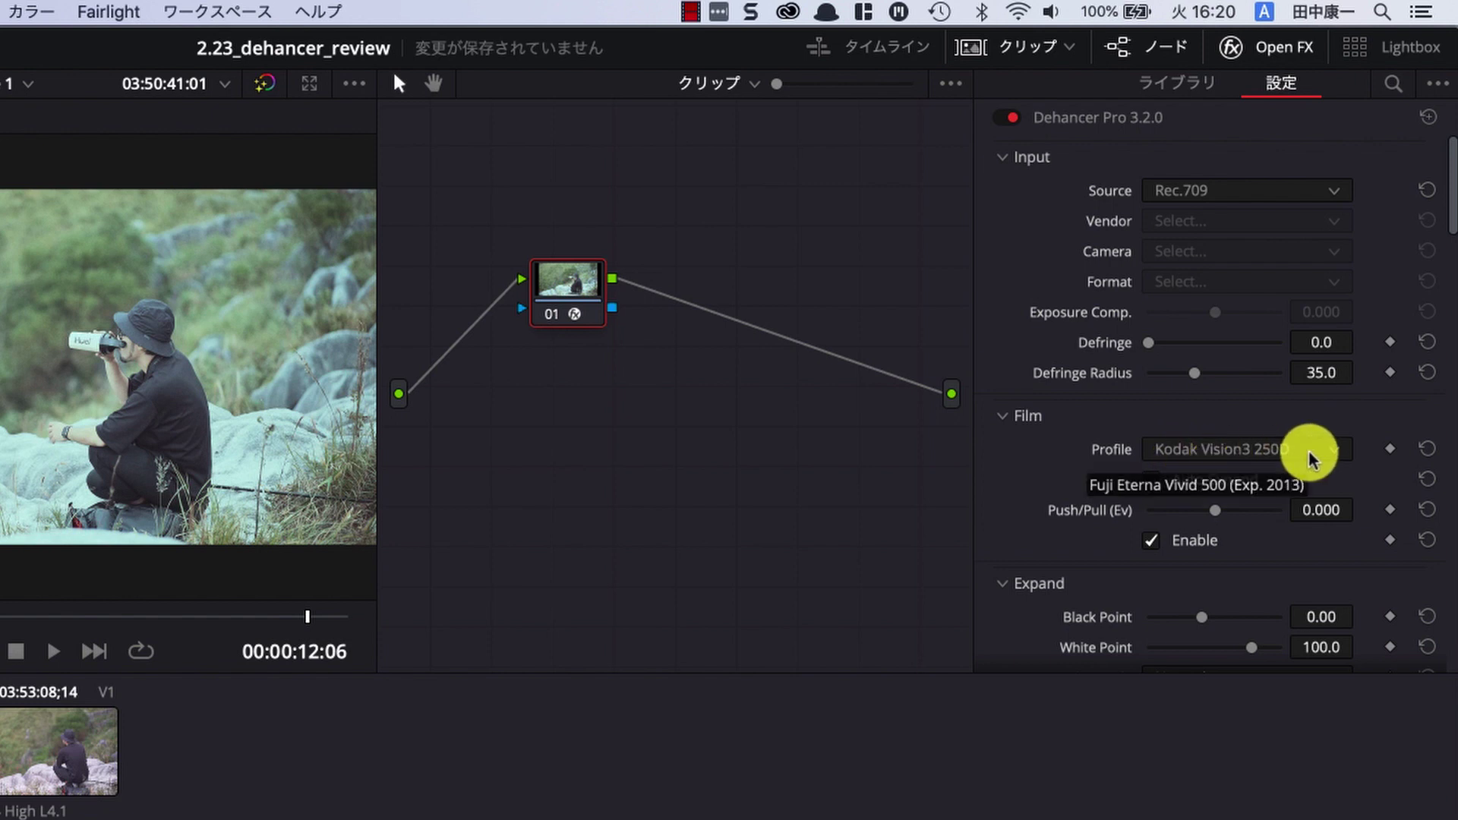
- Try the Kodak Portra 400 and Fuji Eterna Vivid 500 film profiles
left_click(1310, 458)
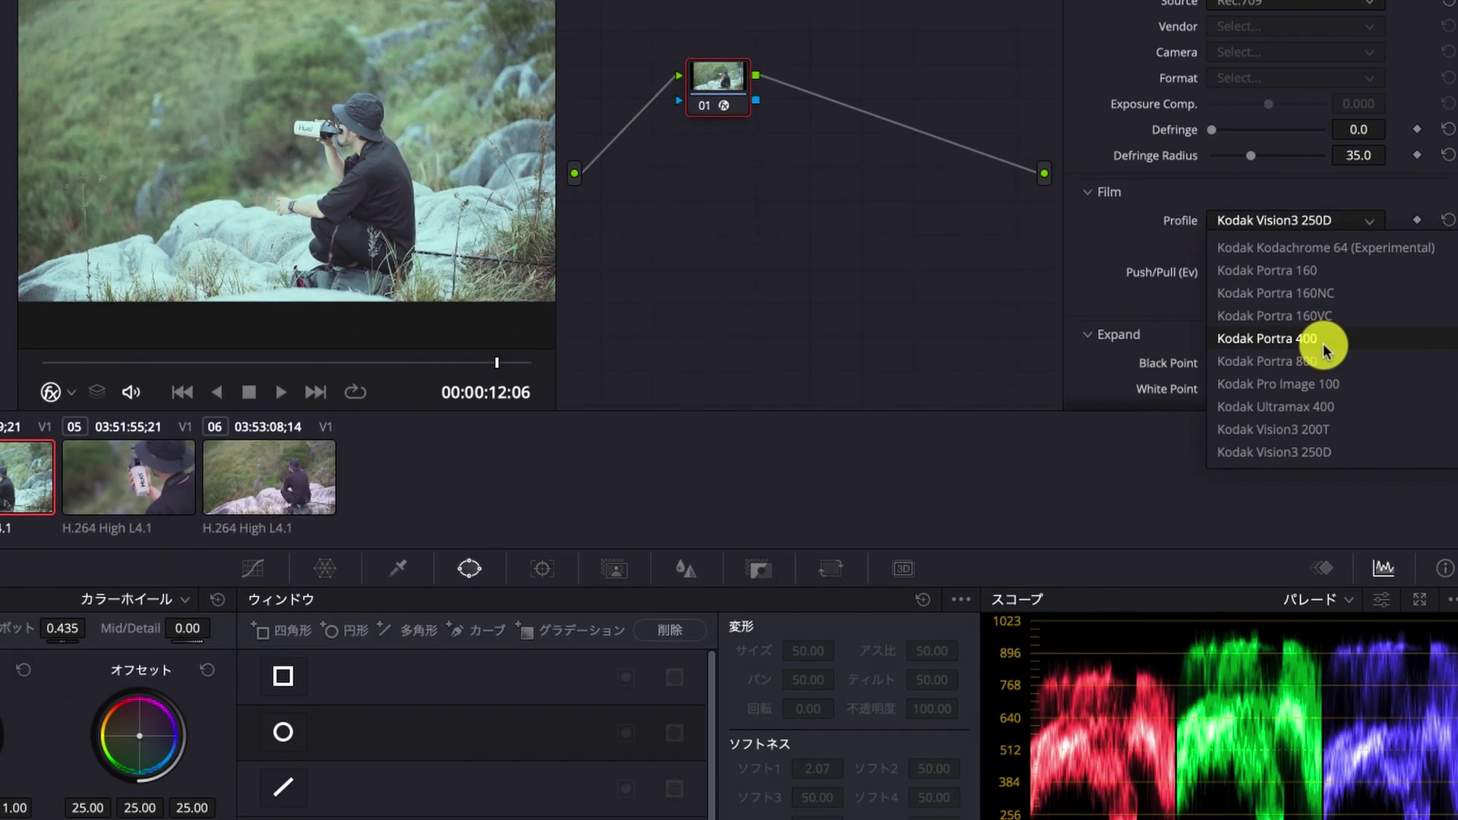
left_click(1323, 343)
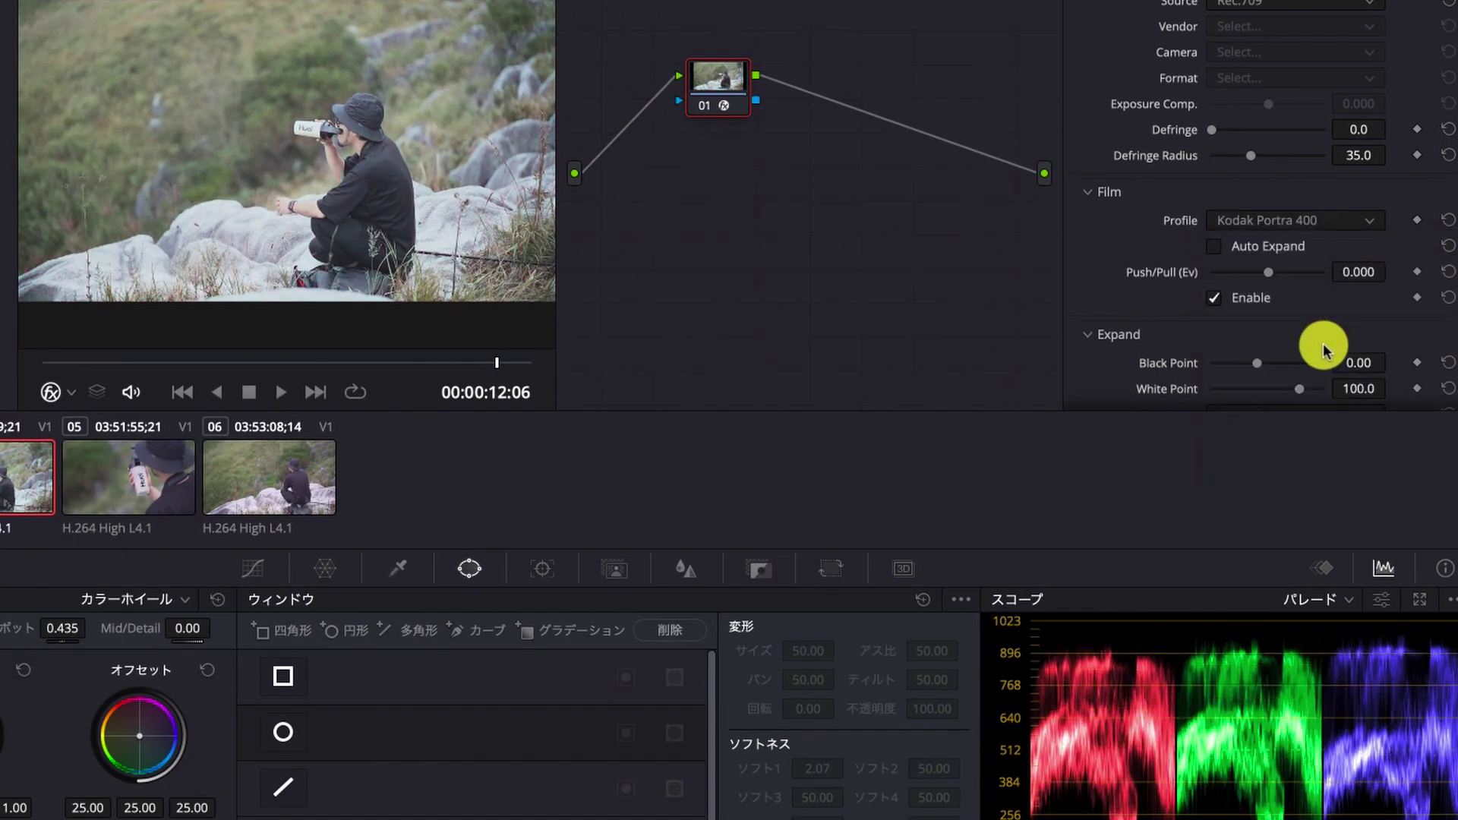
left_click(1337, 221)
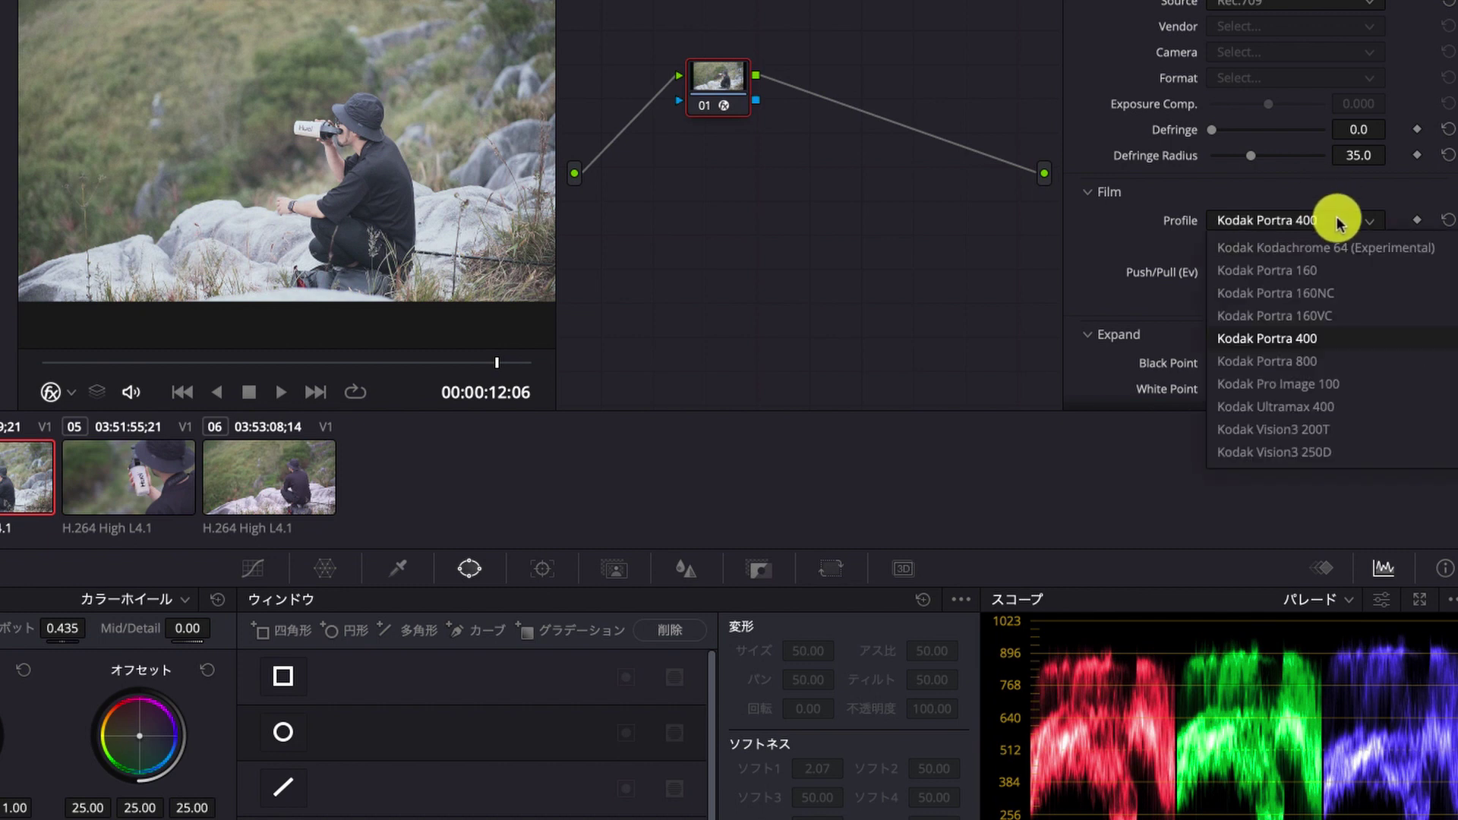
scroll(1304, 395, "up", 3)
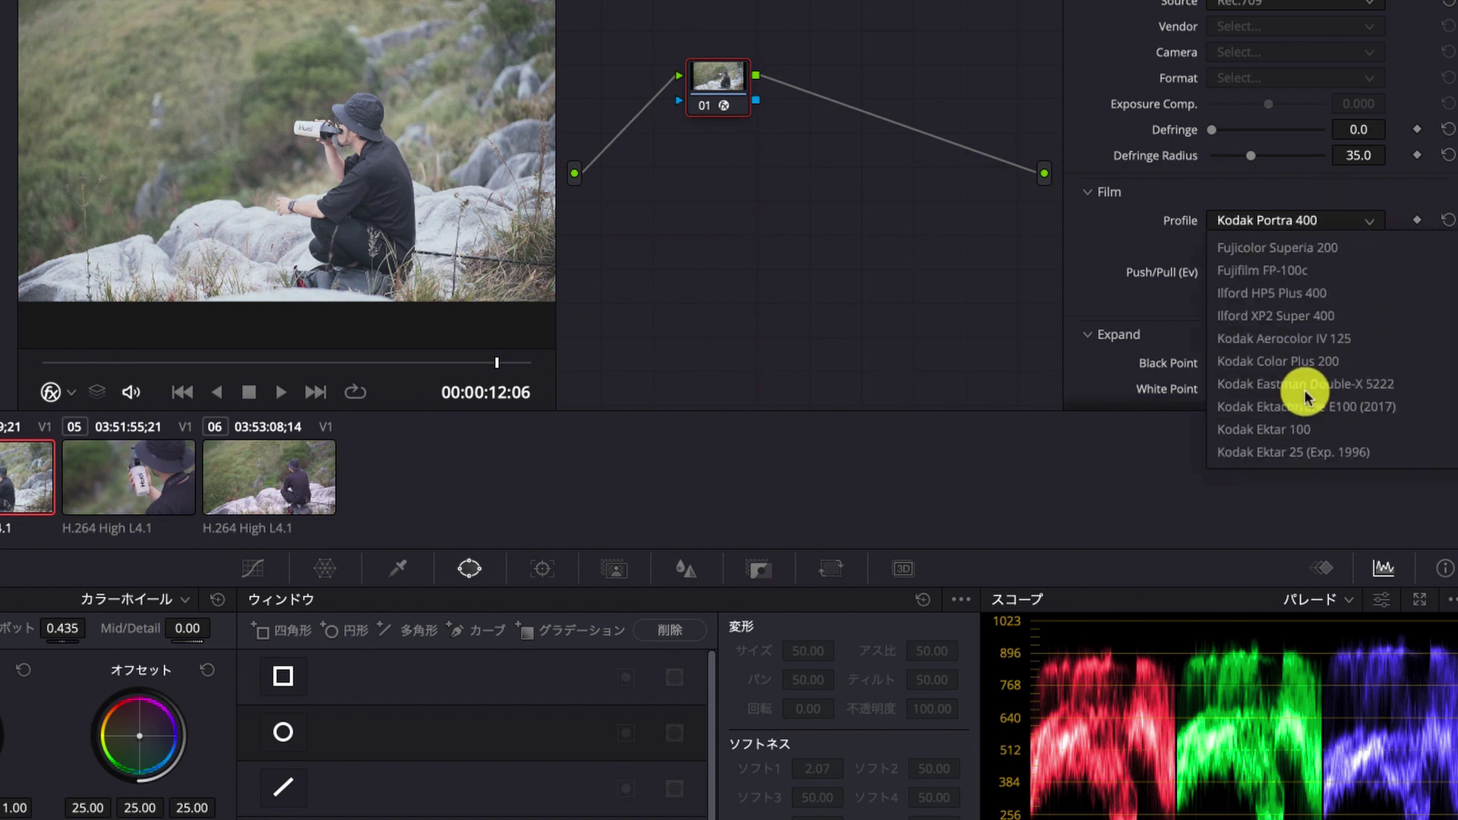
scroll(1305, 395, "up", 5)
scroll(1305, 395, "down", 2)
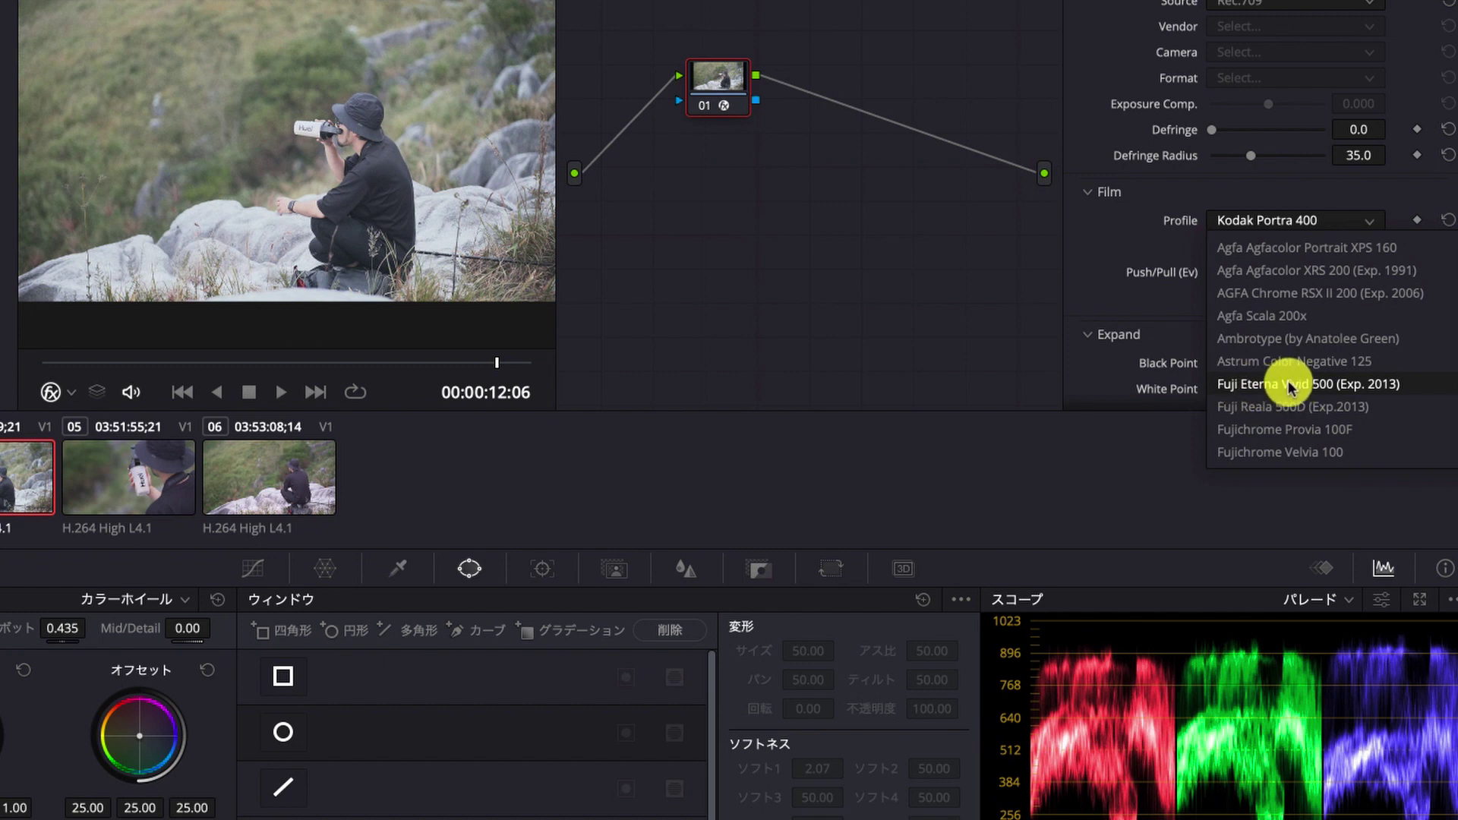
left_click(1310, 385)
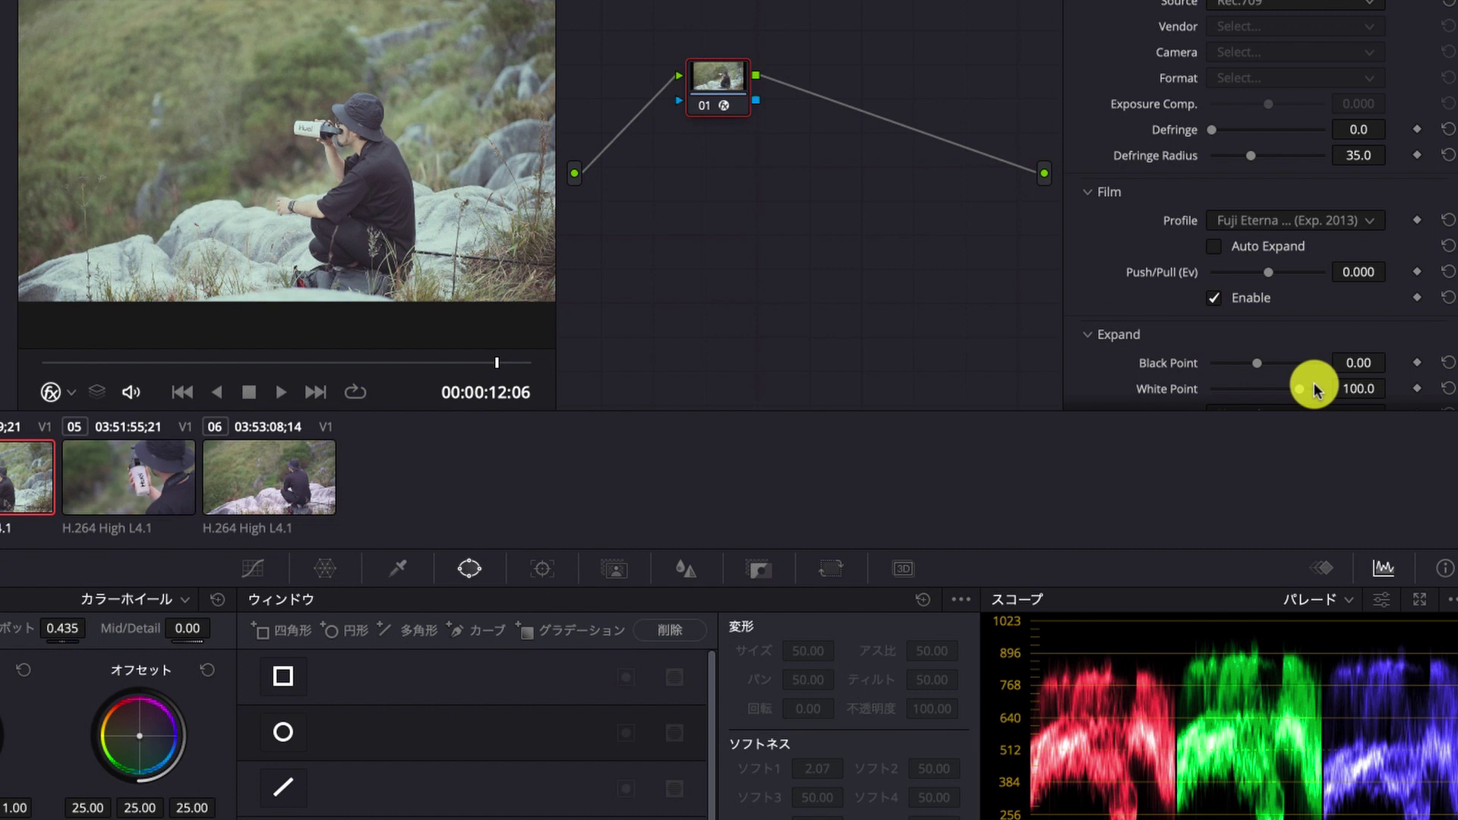
- Try Agfa Agfacolor 100, then switch the film profile to Fujicolor Pro 400H
left_click(1300, 220)
scroll(1312, 304, "up", 2)
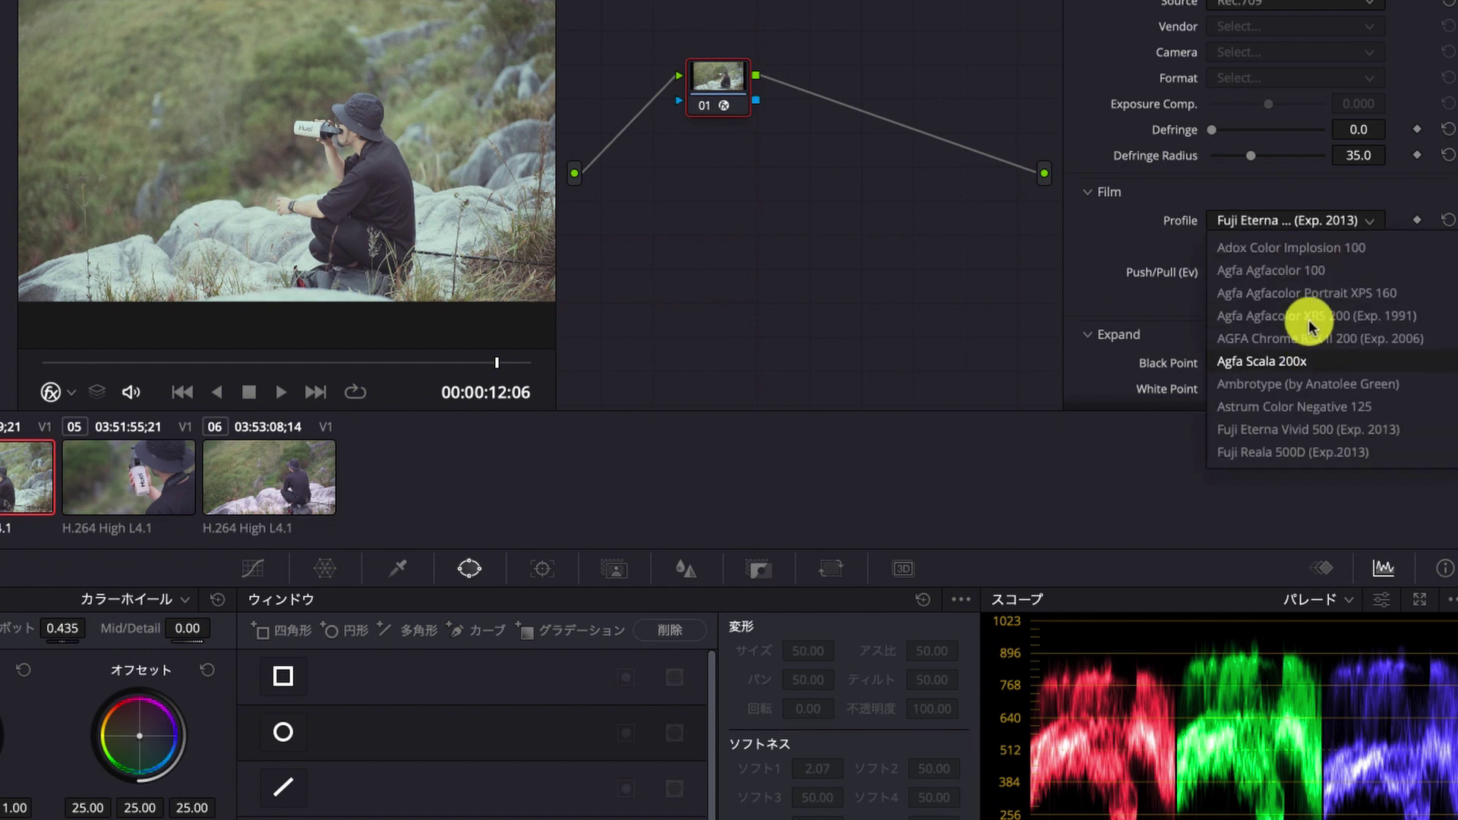
left_click(1276, 271)
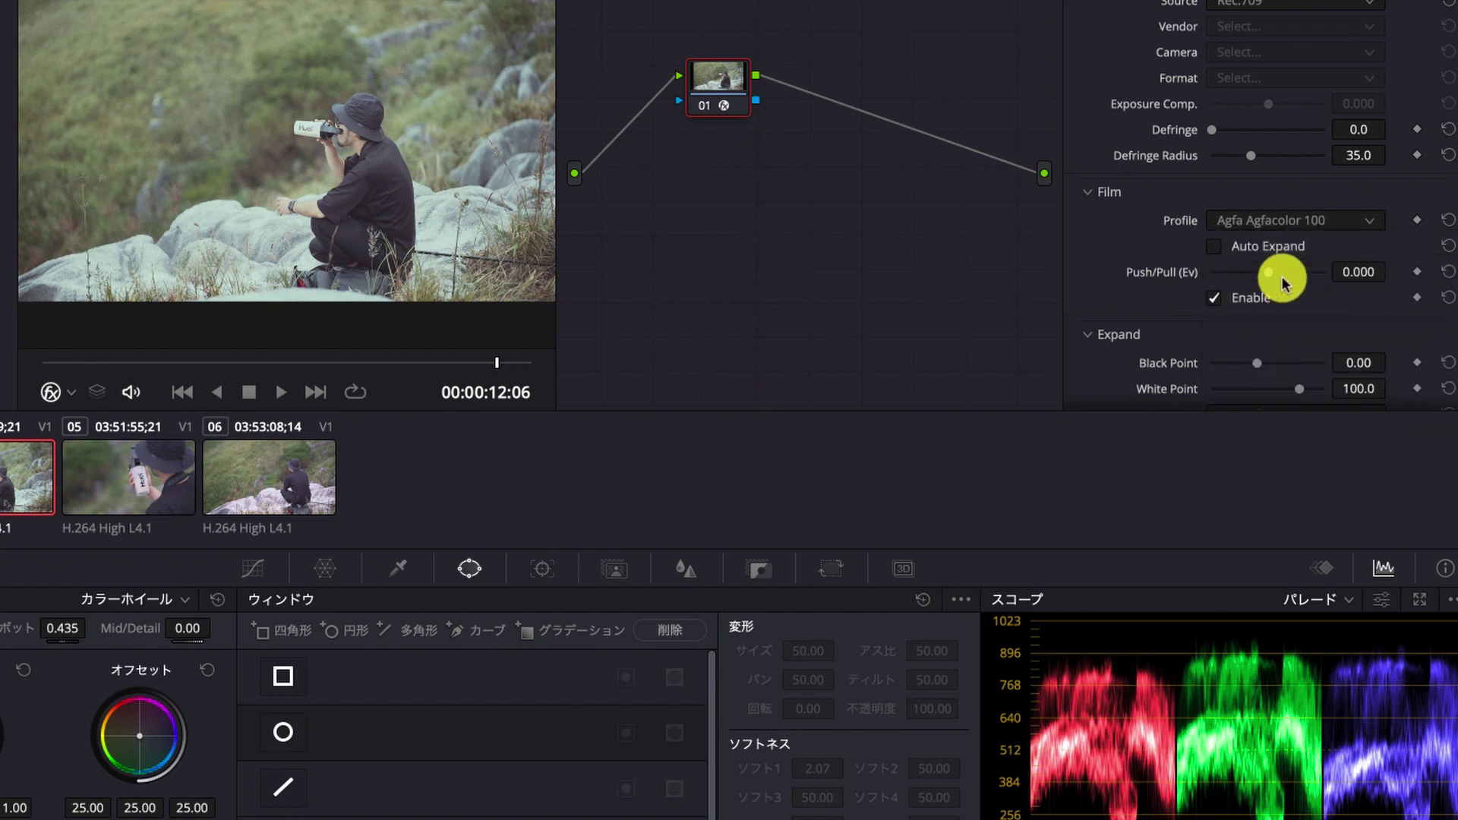
left_click(1303, 228)
left_click(1289, 391)
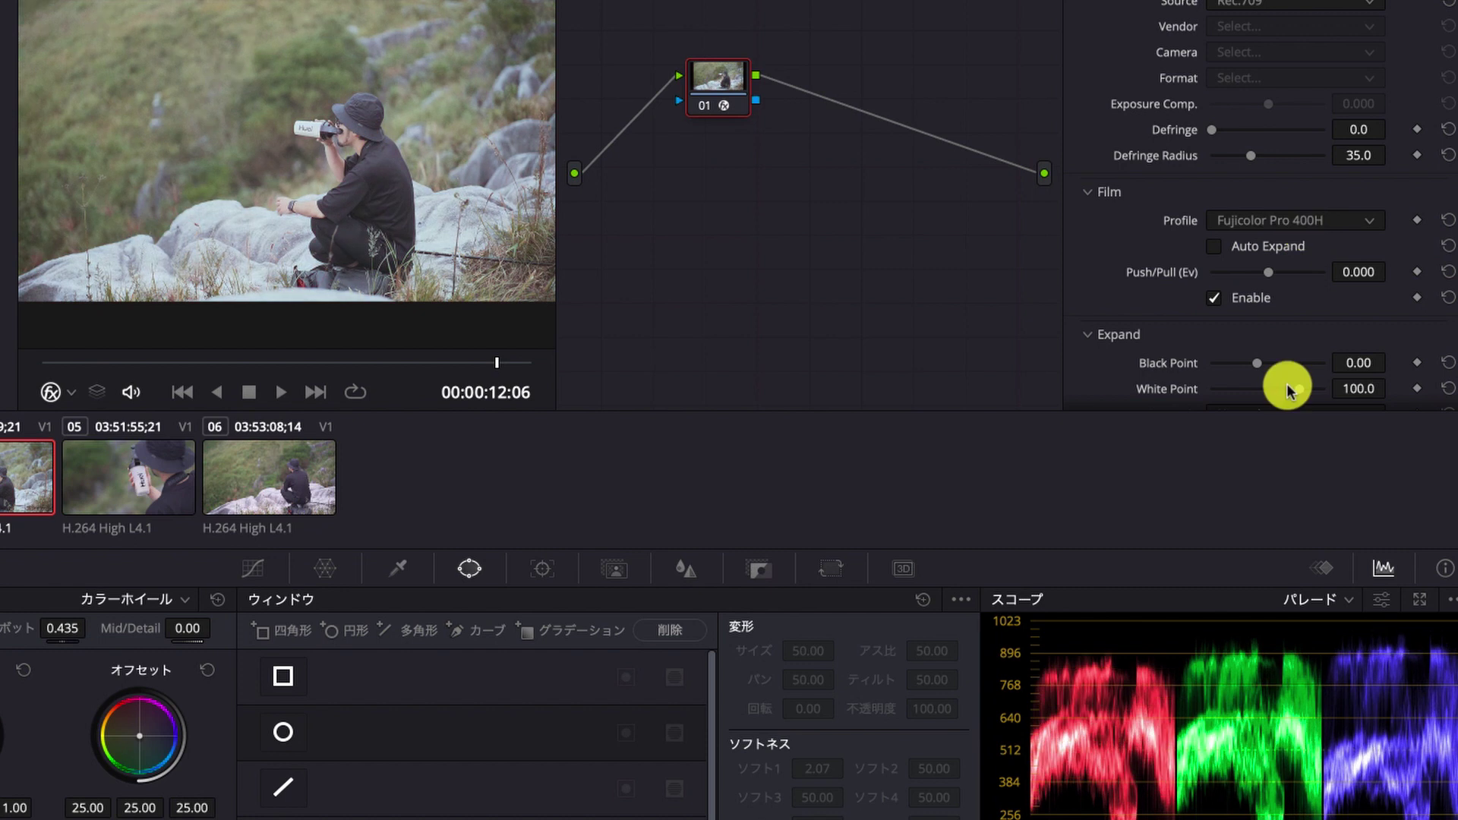
- Compare Fujicolor Print (Industrial) 400, then return to Fujicolor Pro 400H
left_click(1302, 221)
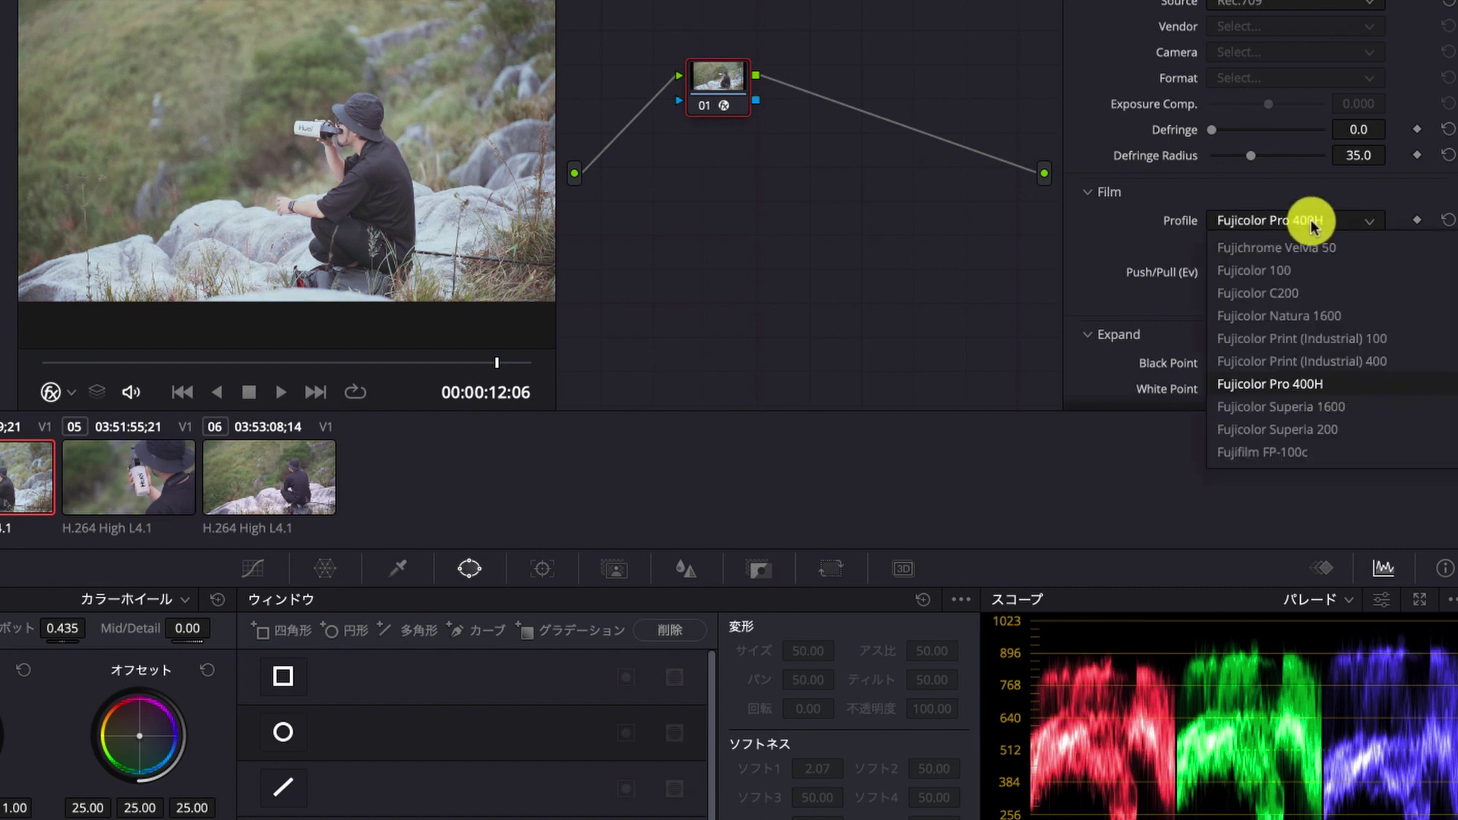
left_click(1315, 362)
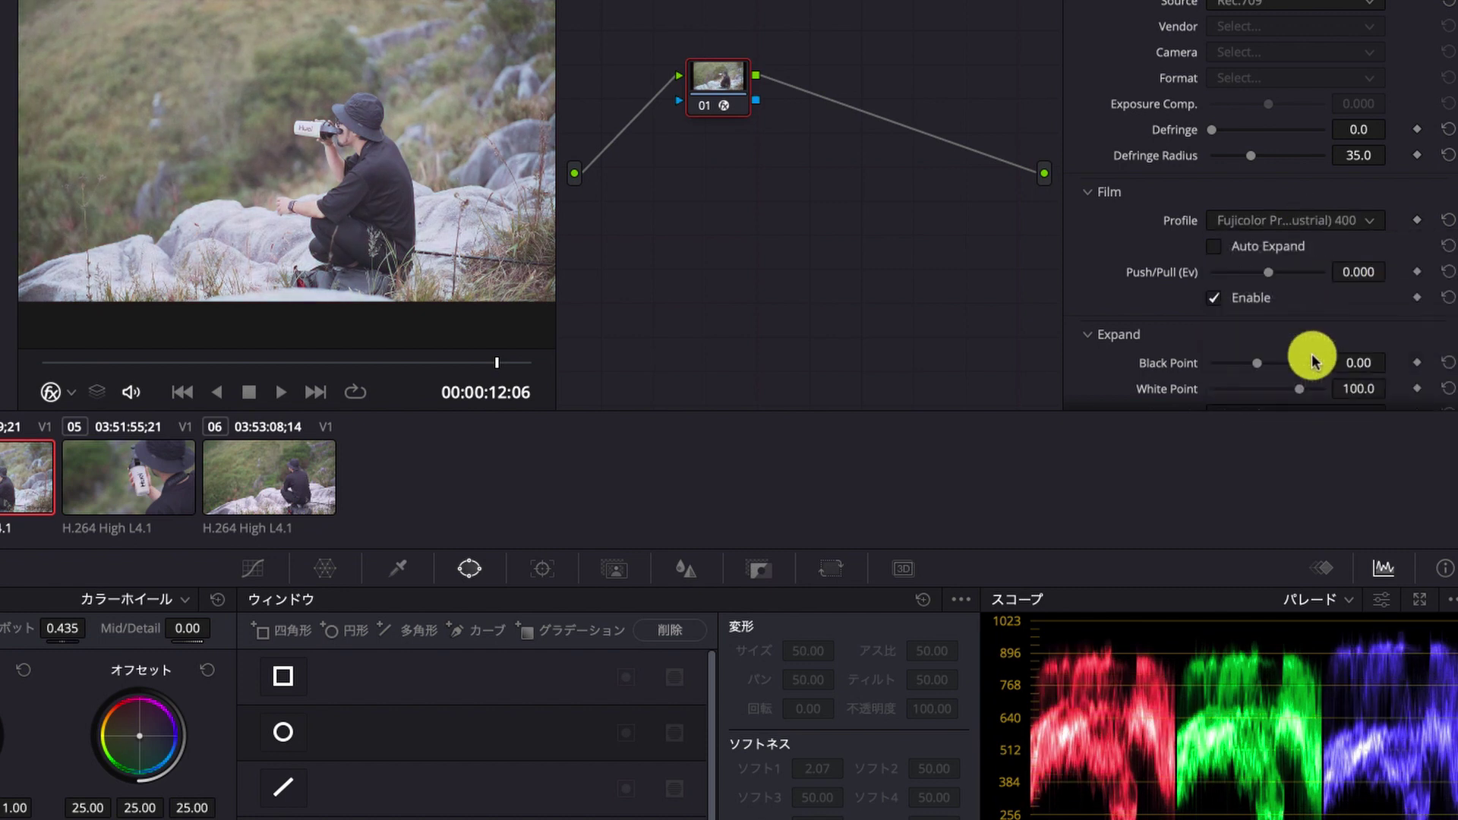
left_click(1346, 221)
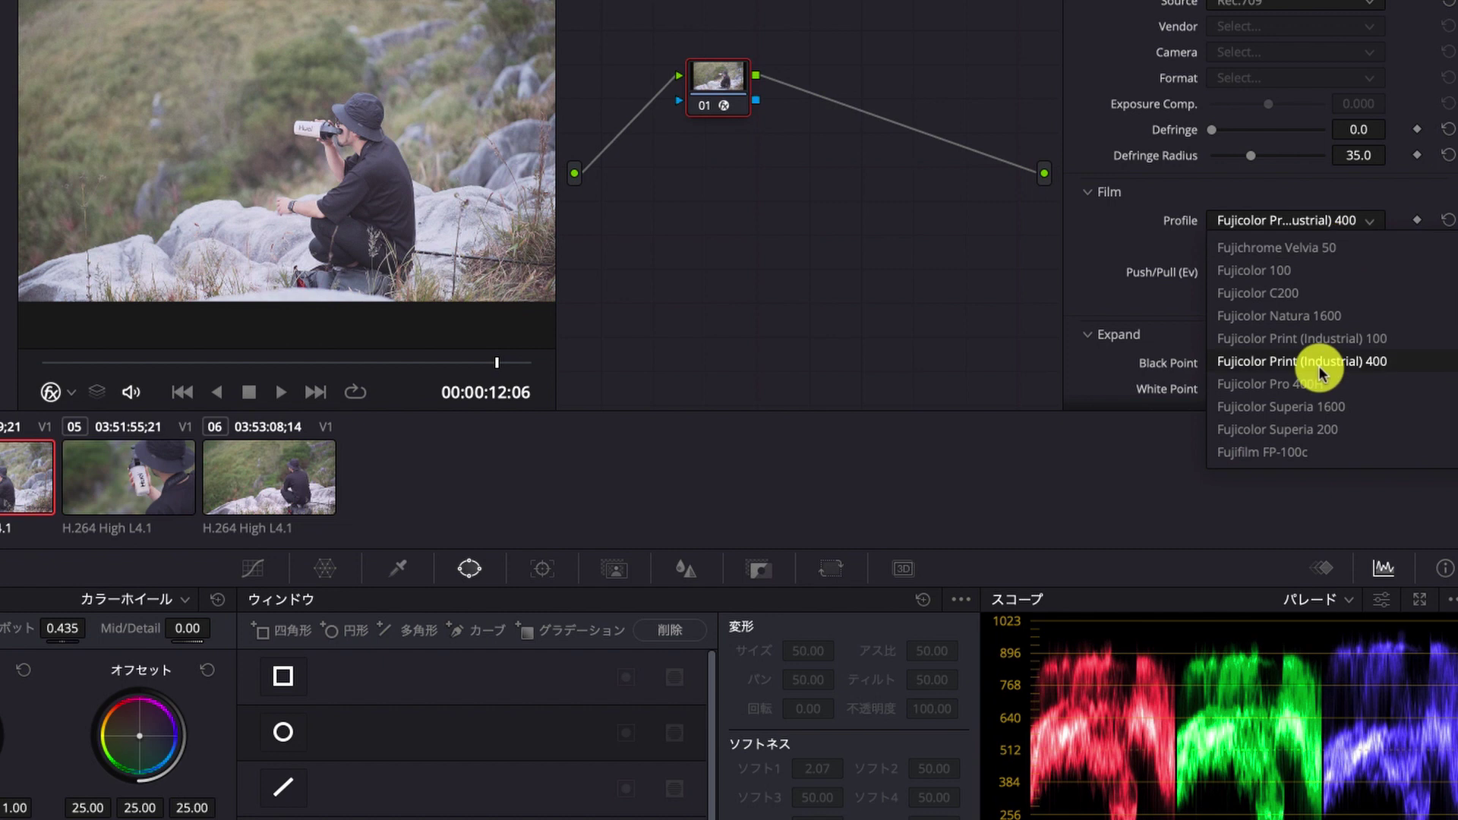
left_click(1265, 386)
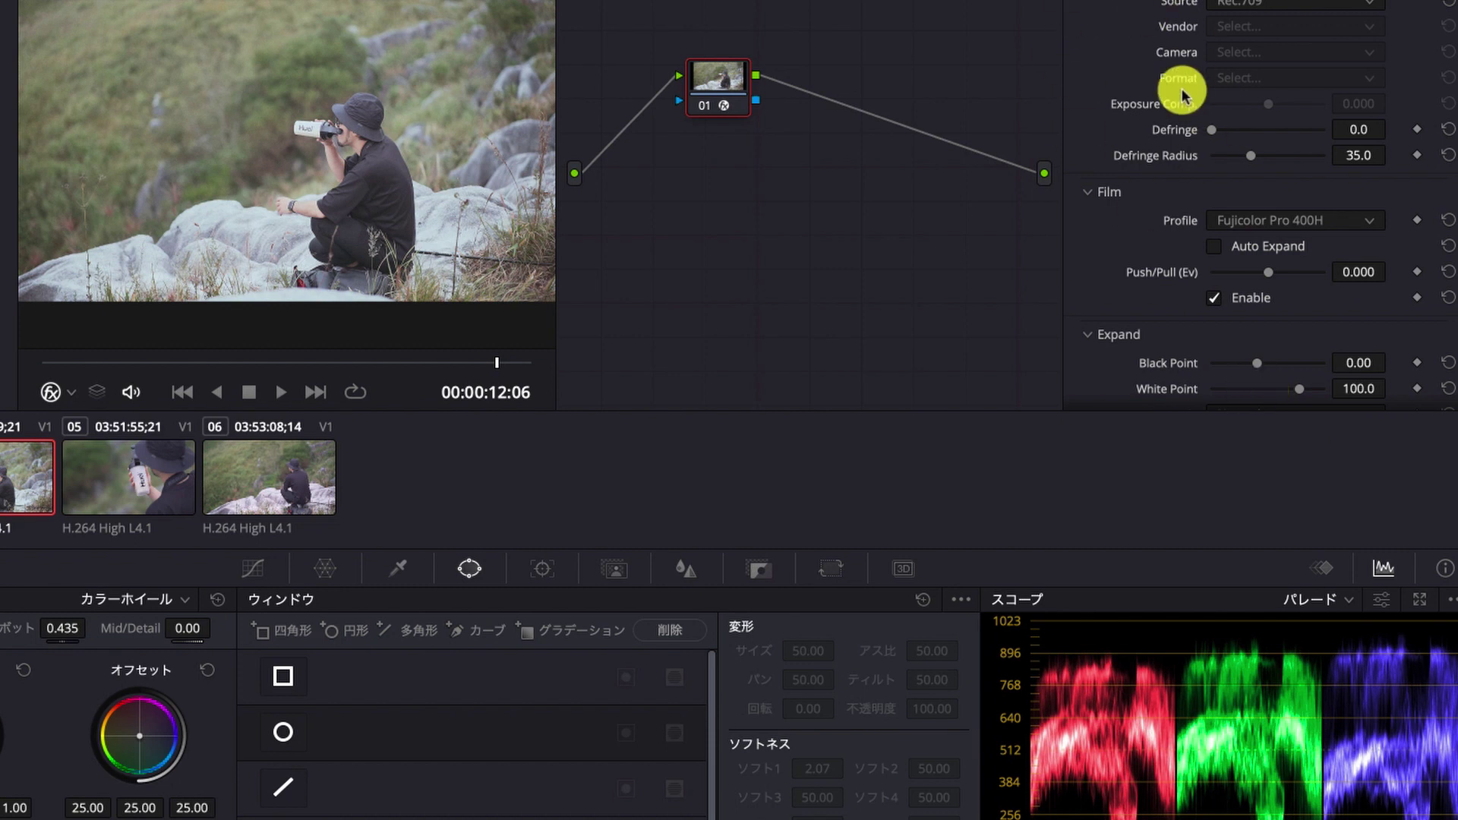
scroll(1096, 287, "down", 1)
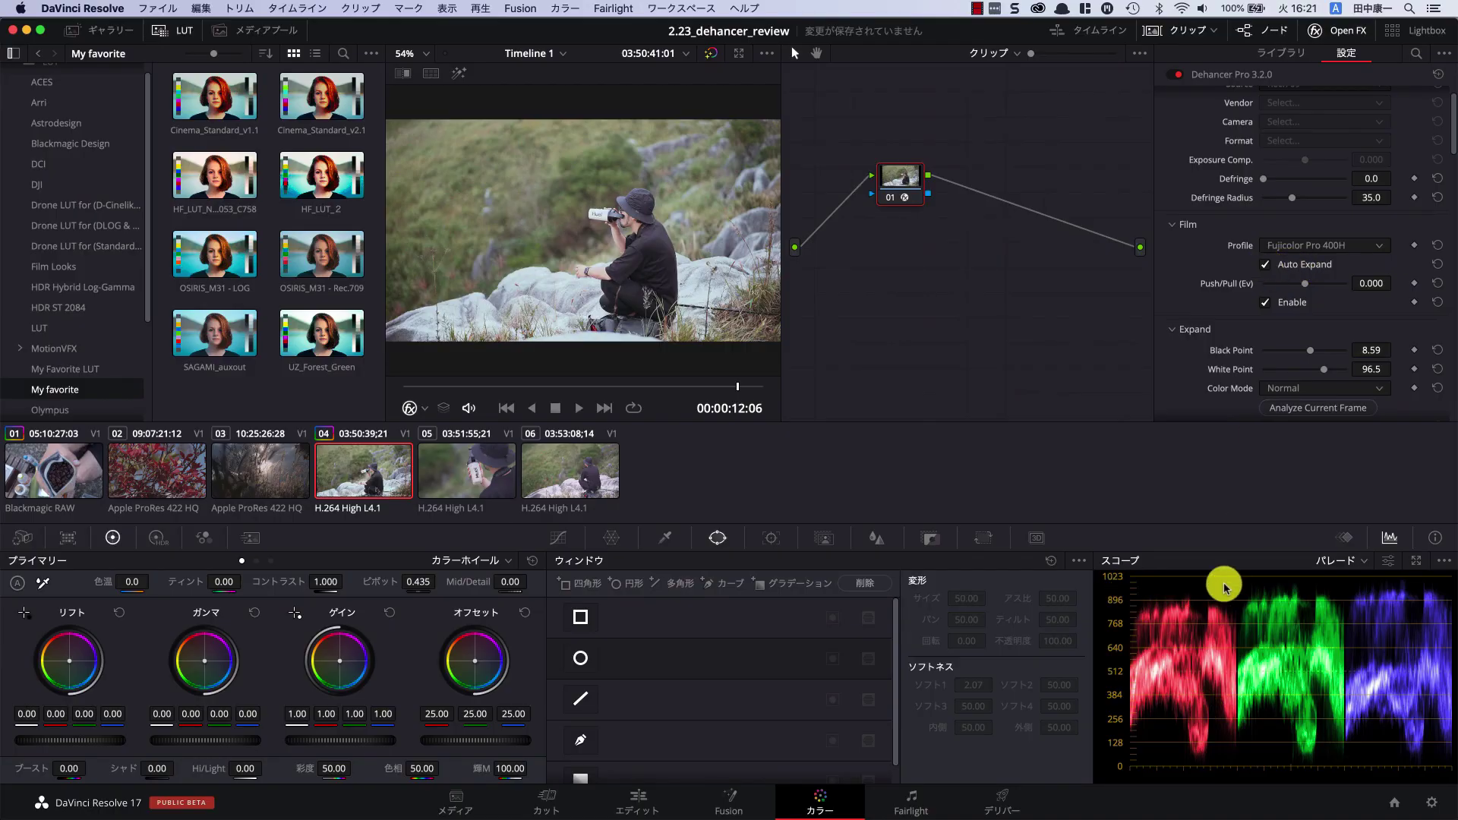
- Turn Auto Expand off after comparing, and try Black Point at 29.08 then 15.77
left_click(1264, 265)
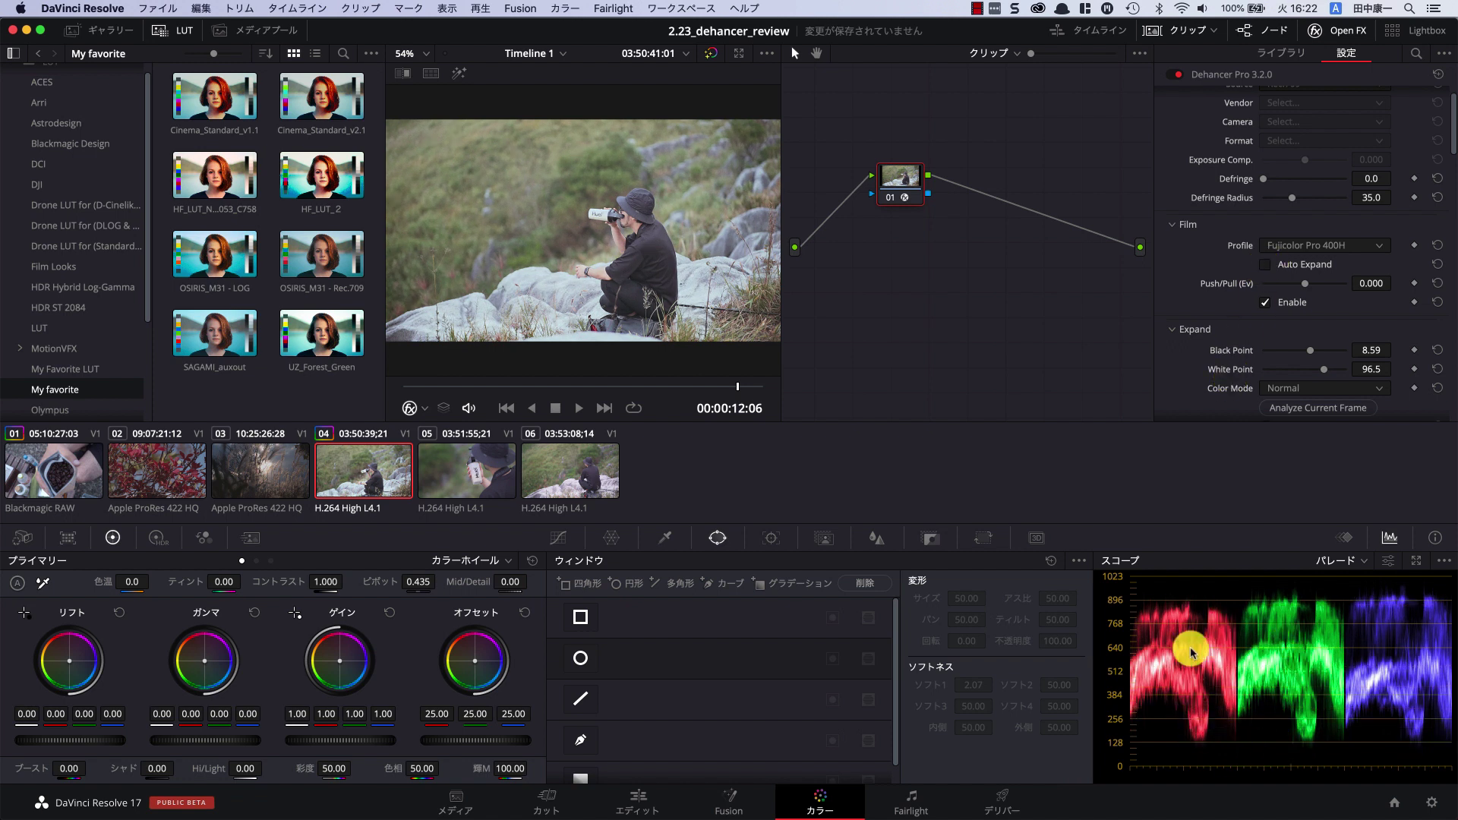
left_click(1266, 266)
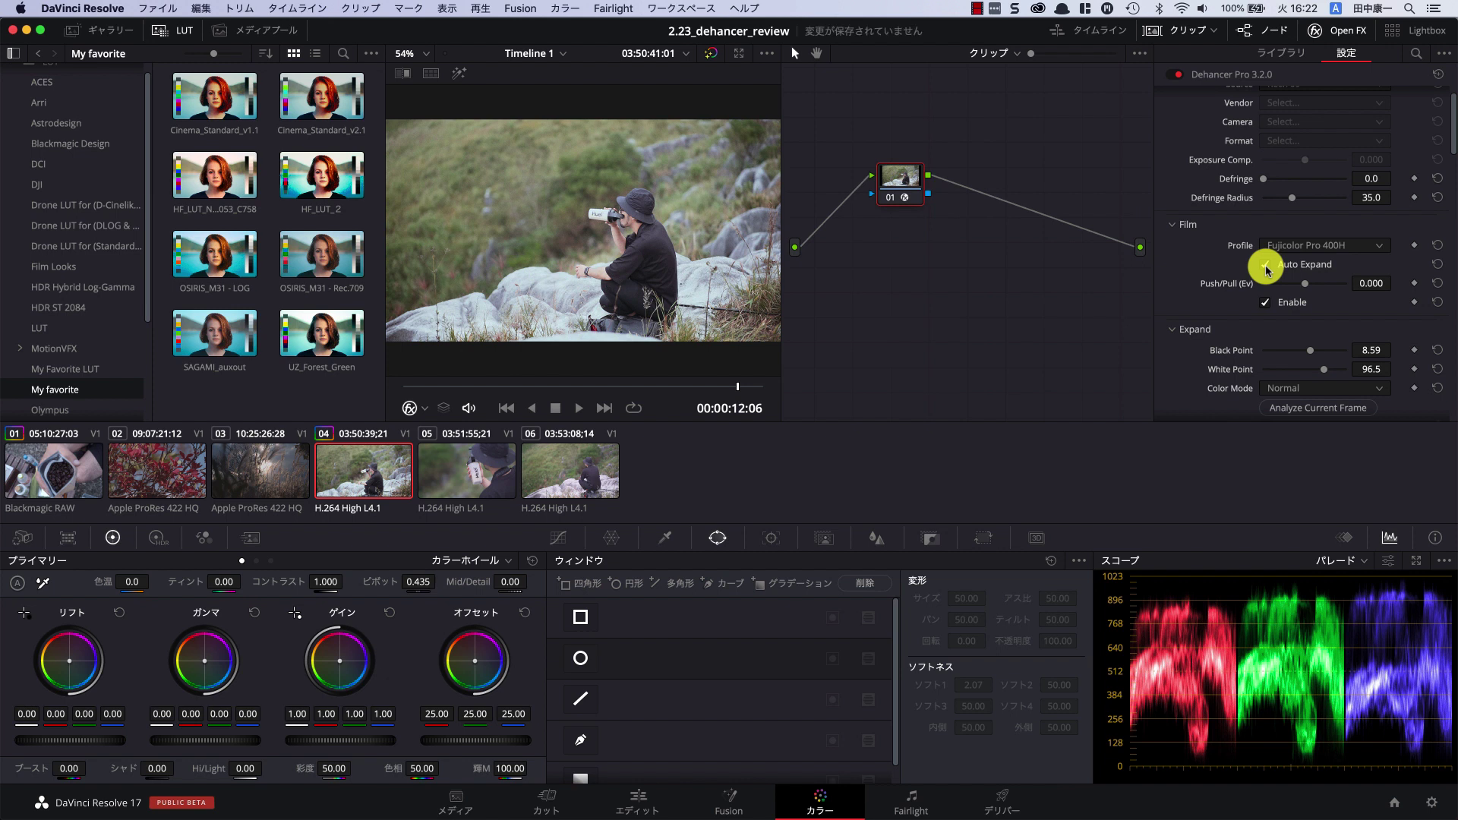
left_click(1266, 266)
scroll(1265, 265, "down", 2)
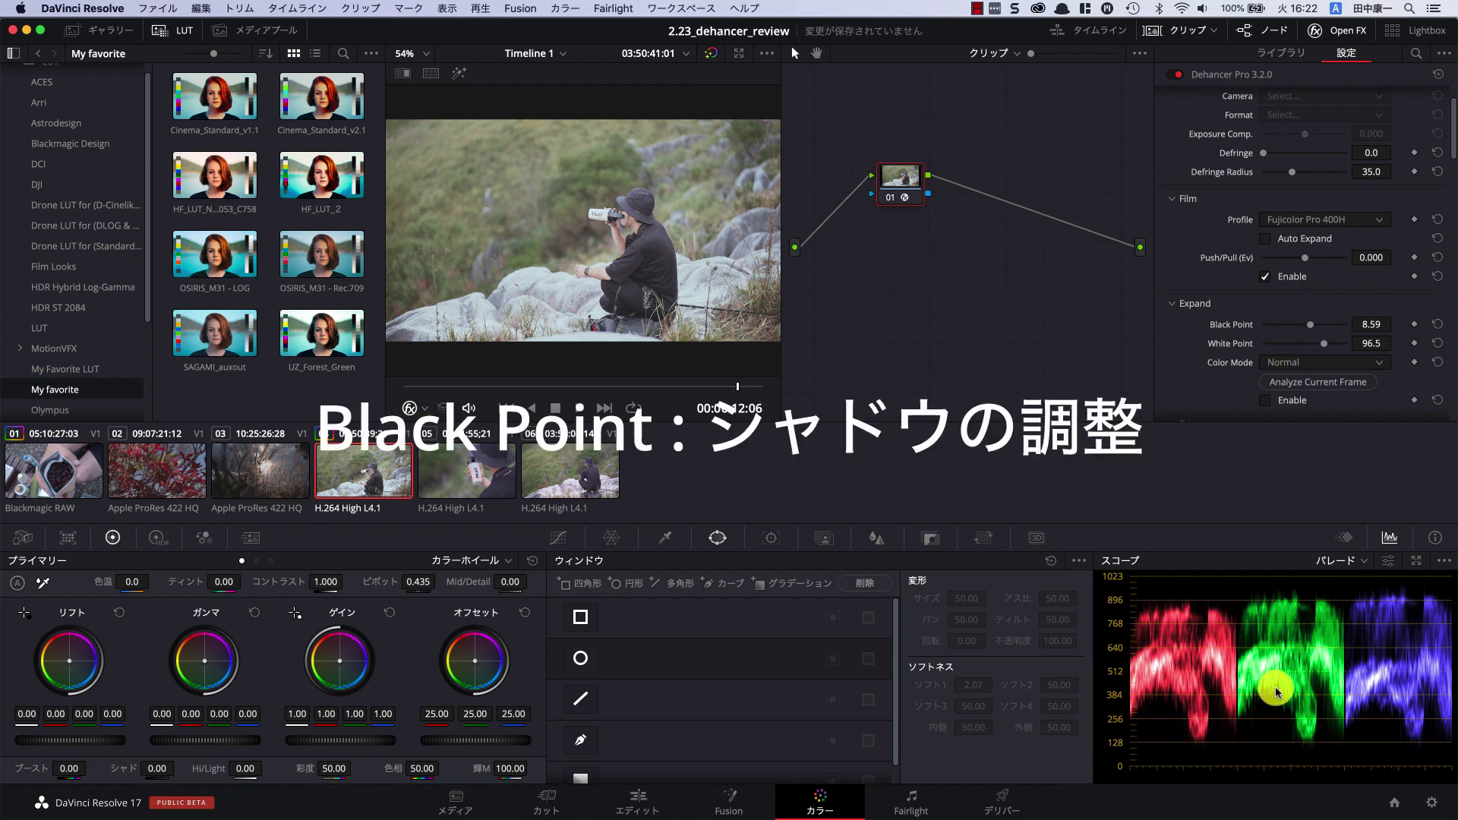
left_click_drag(1309, 329, 1345, 332)
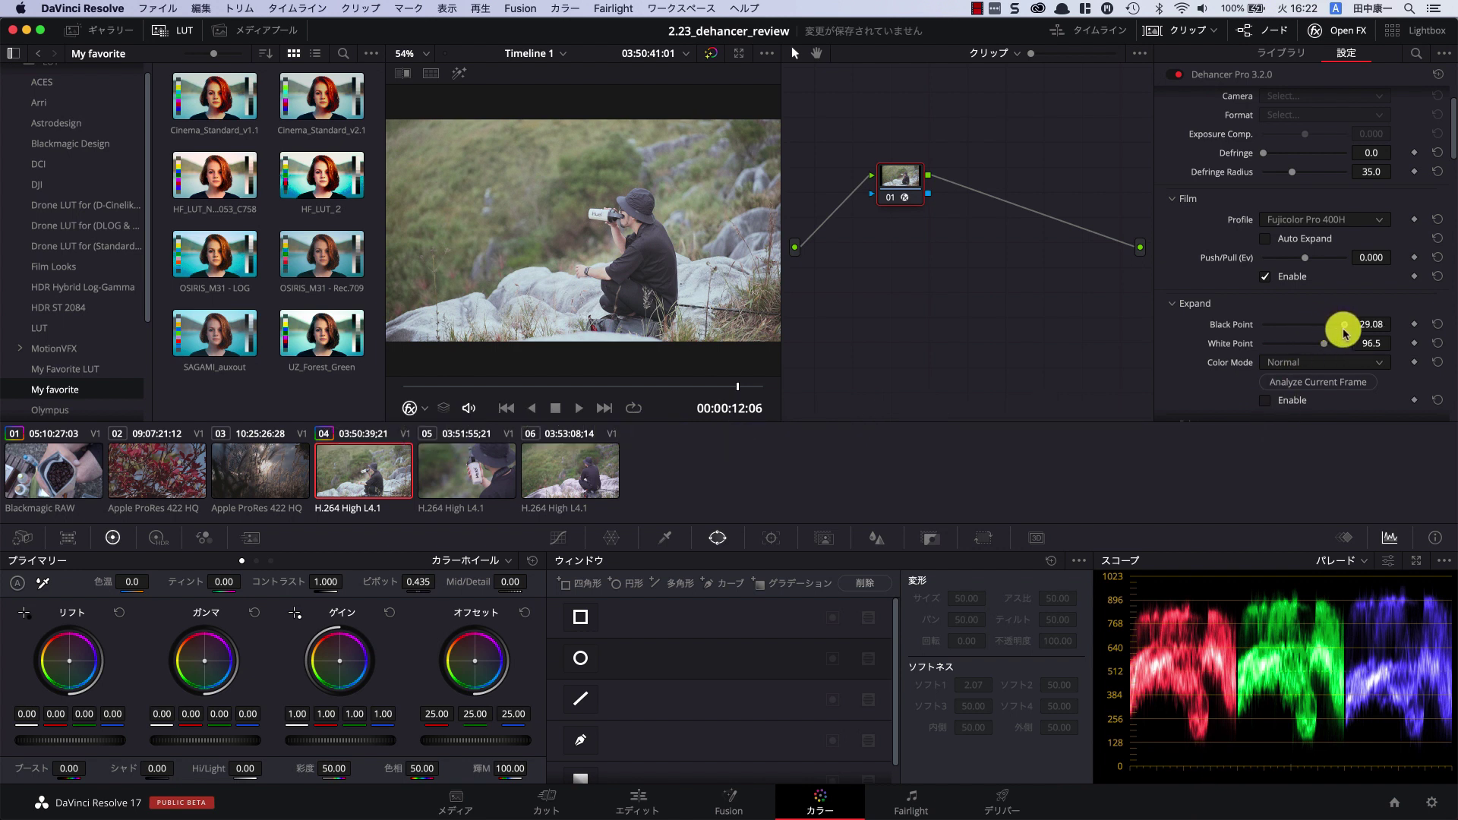
left_click_drag(1345, 332, 1322, 328)
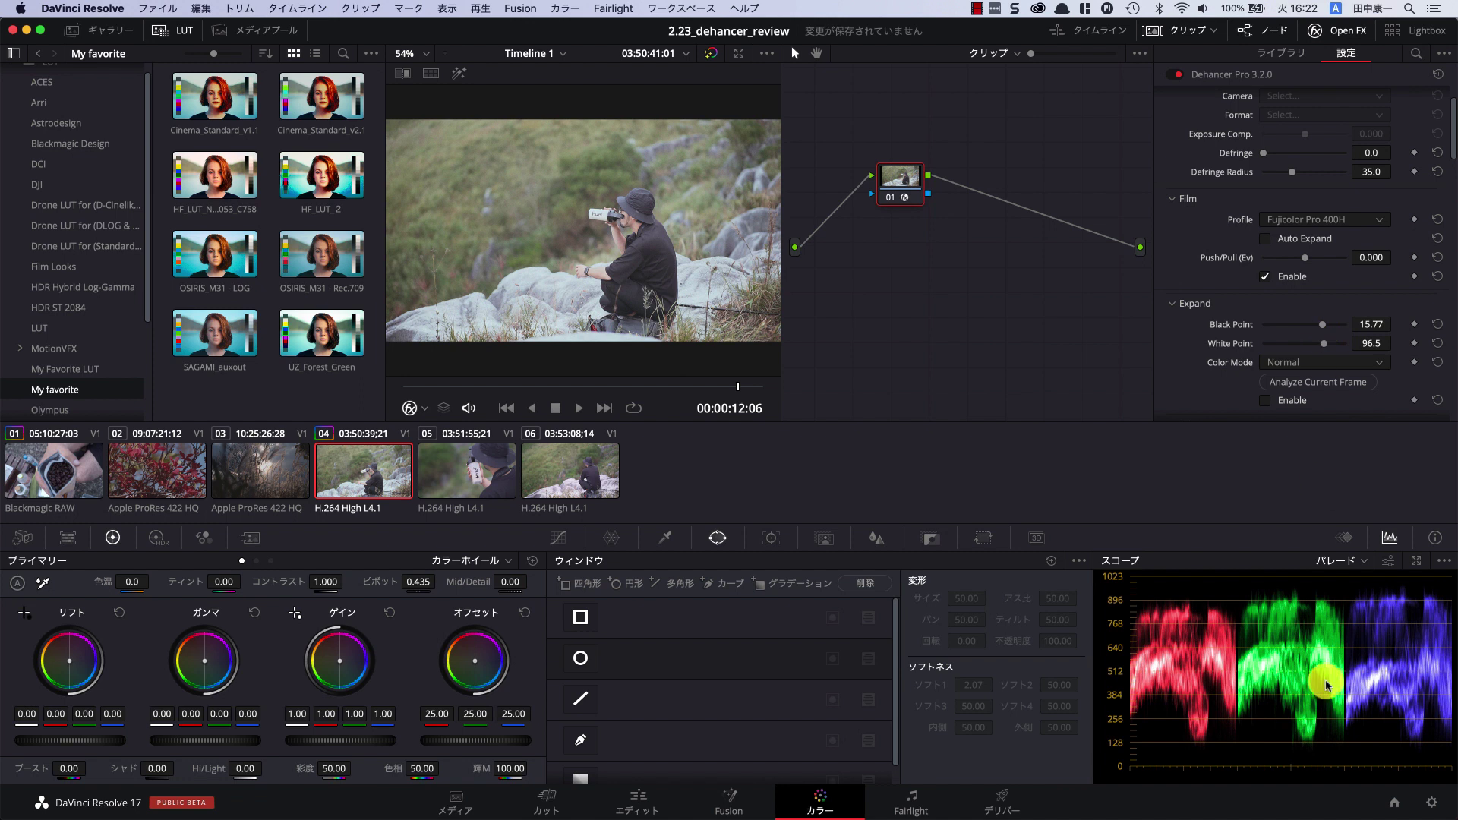
- Enable Expand and set Black Point to 10.73 and White Point to 92.7
scroll(1246, 319, "down", 2)
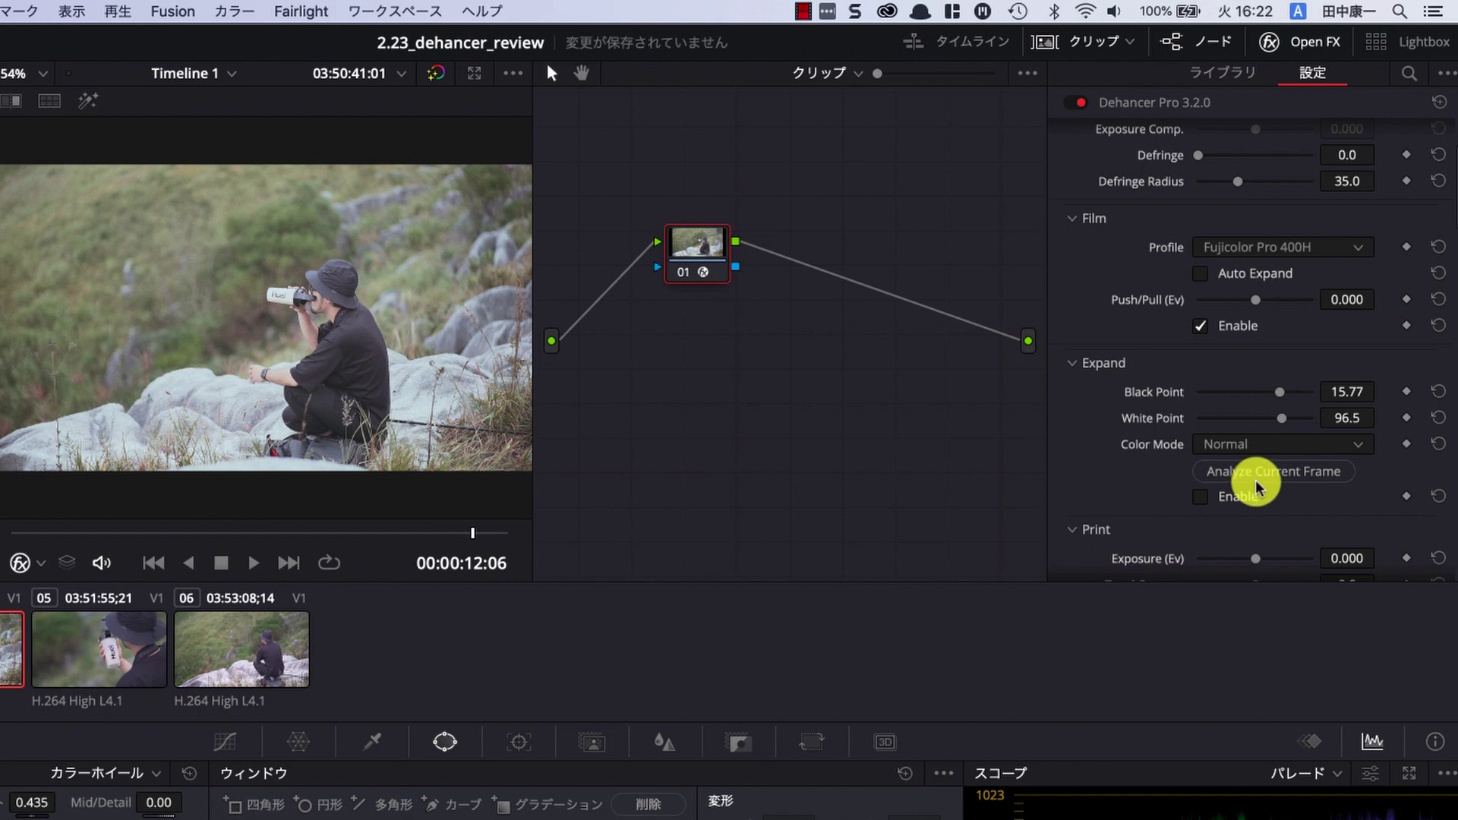
left_click(1203, 499)
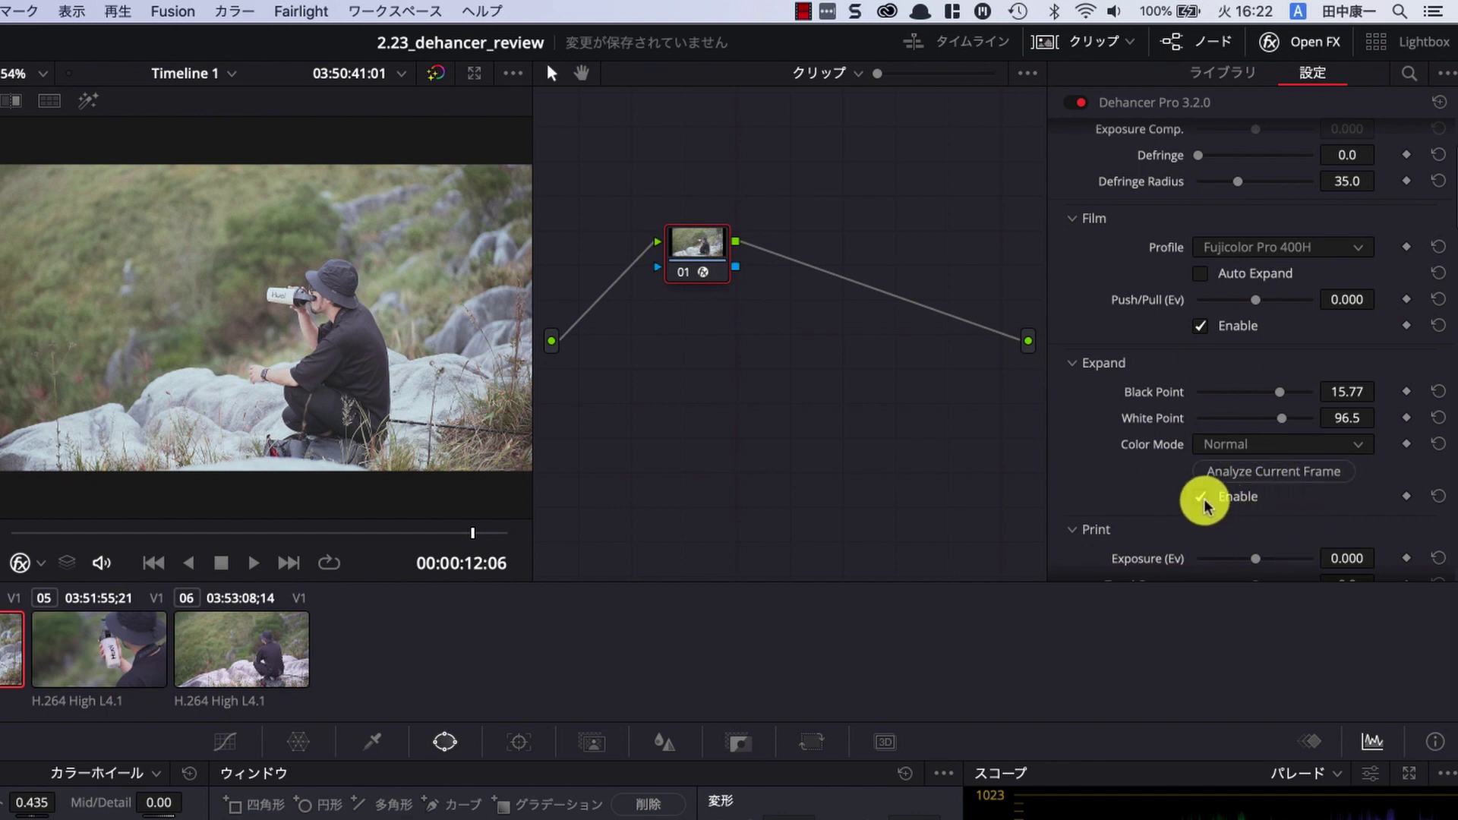
left_click_drag(1282, 396, 1304, 290)
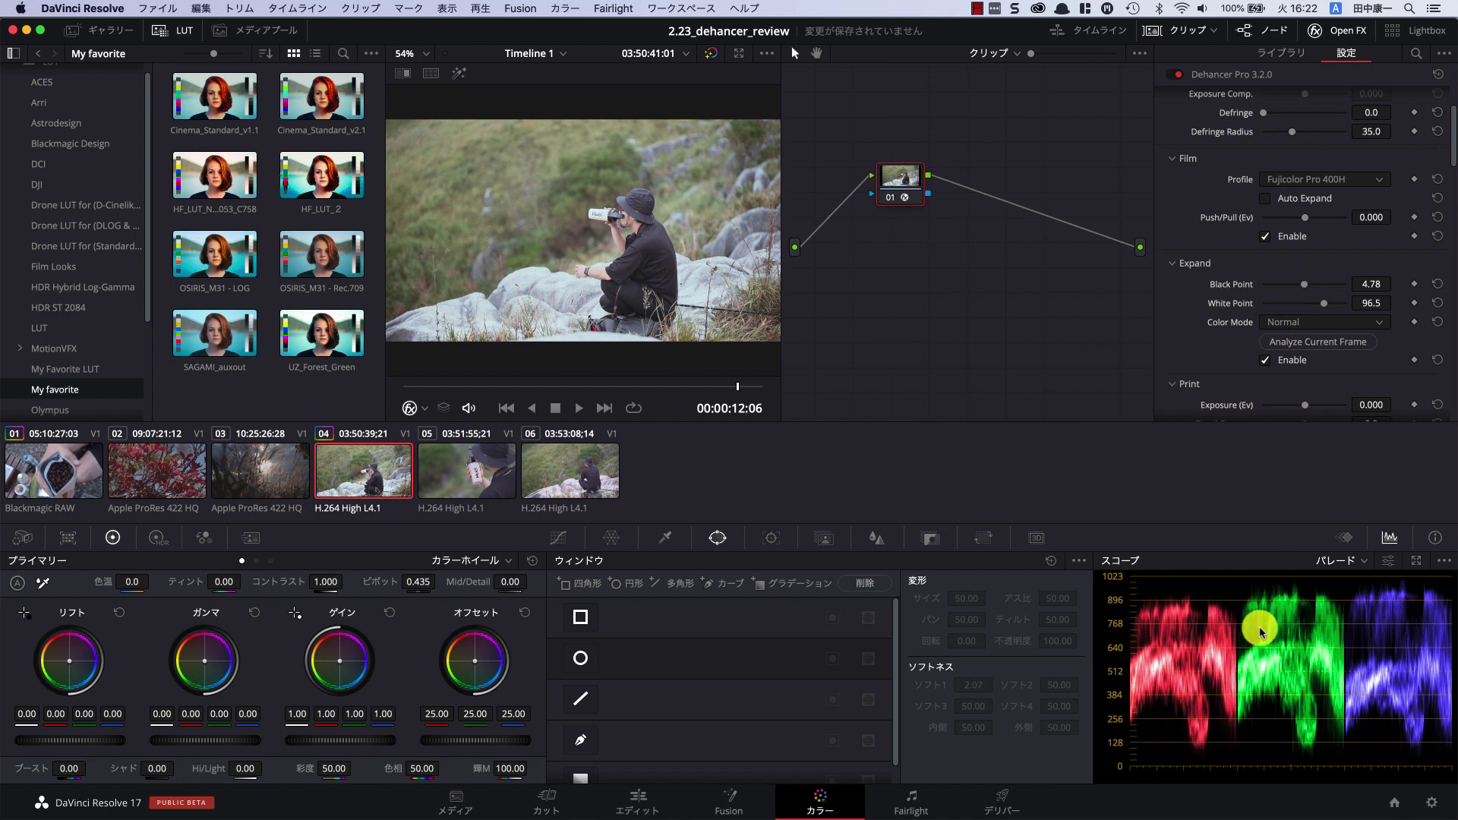
left_click_drag(1304, 284, 1314, 289)
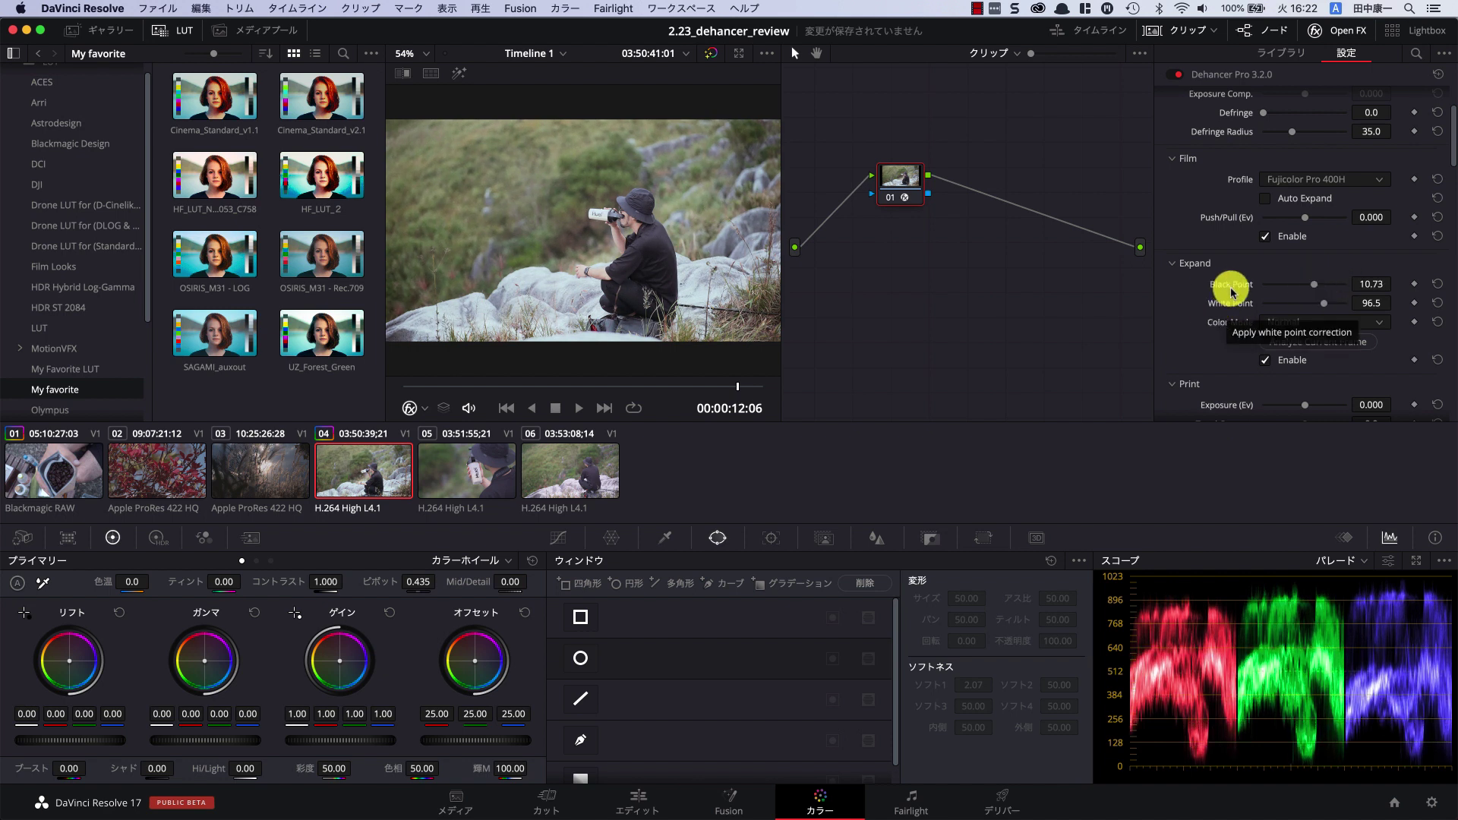
double_click(1328, 307)
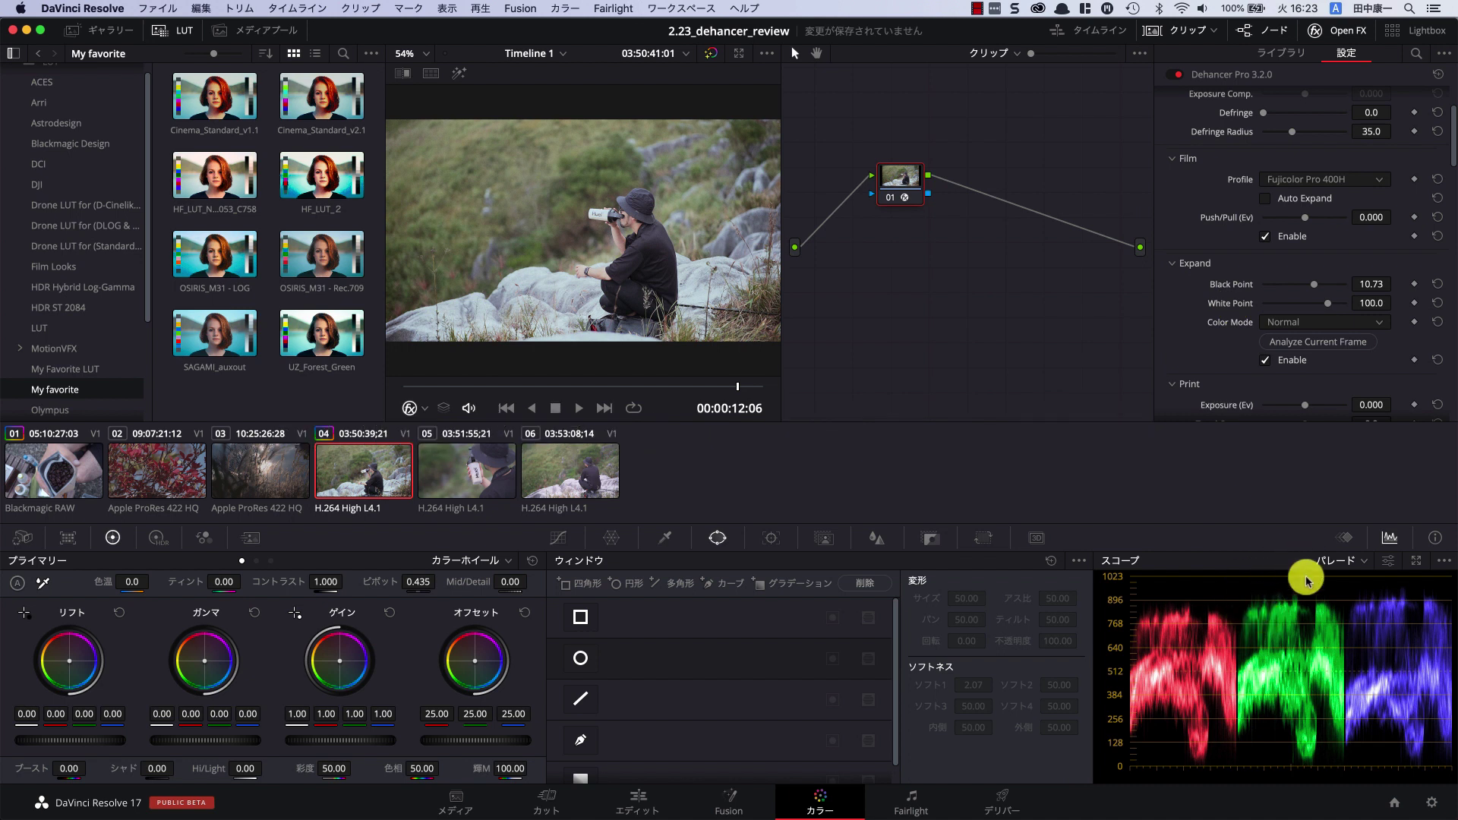
left_click_drag(1325, 308, 1319, 305)
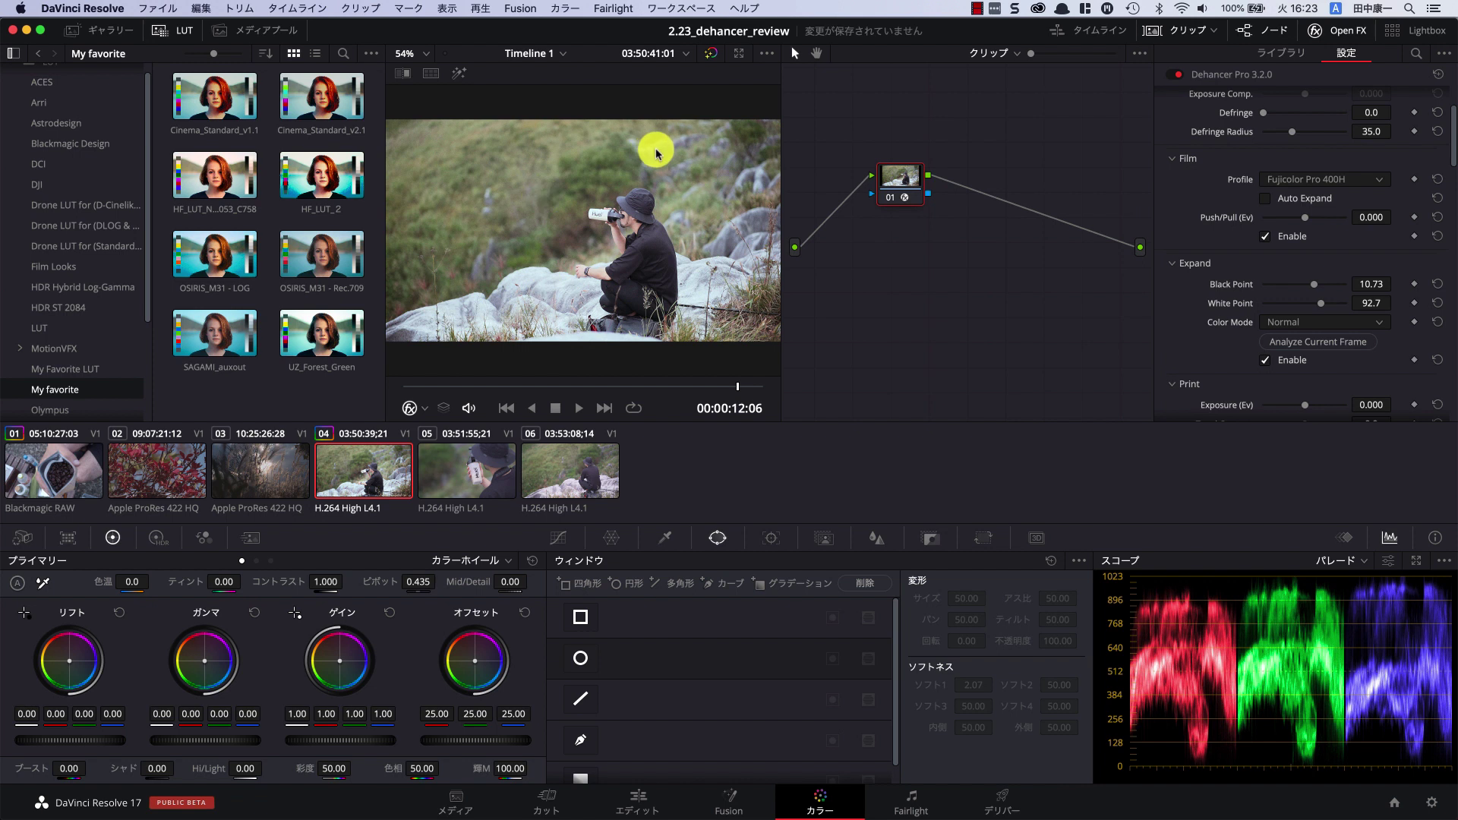
- Compare Expand on and off, lower Black Point to 2.92, and save the project
left_click(1265, 361)
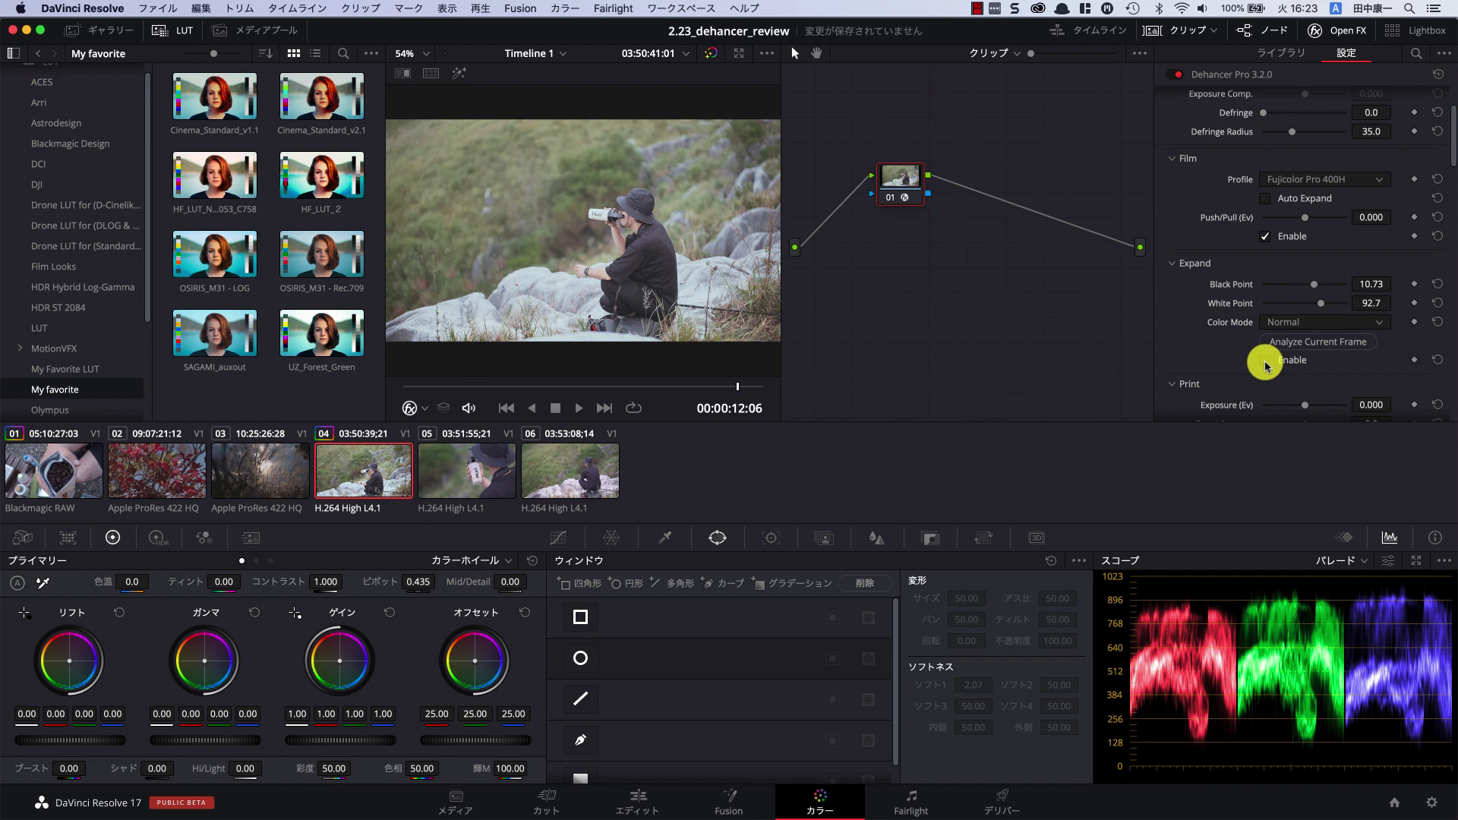
left_click(1265, 362)
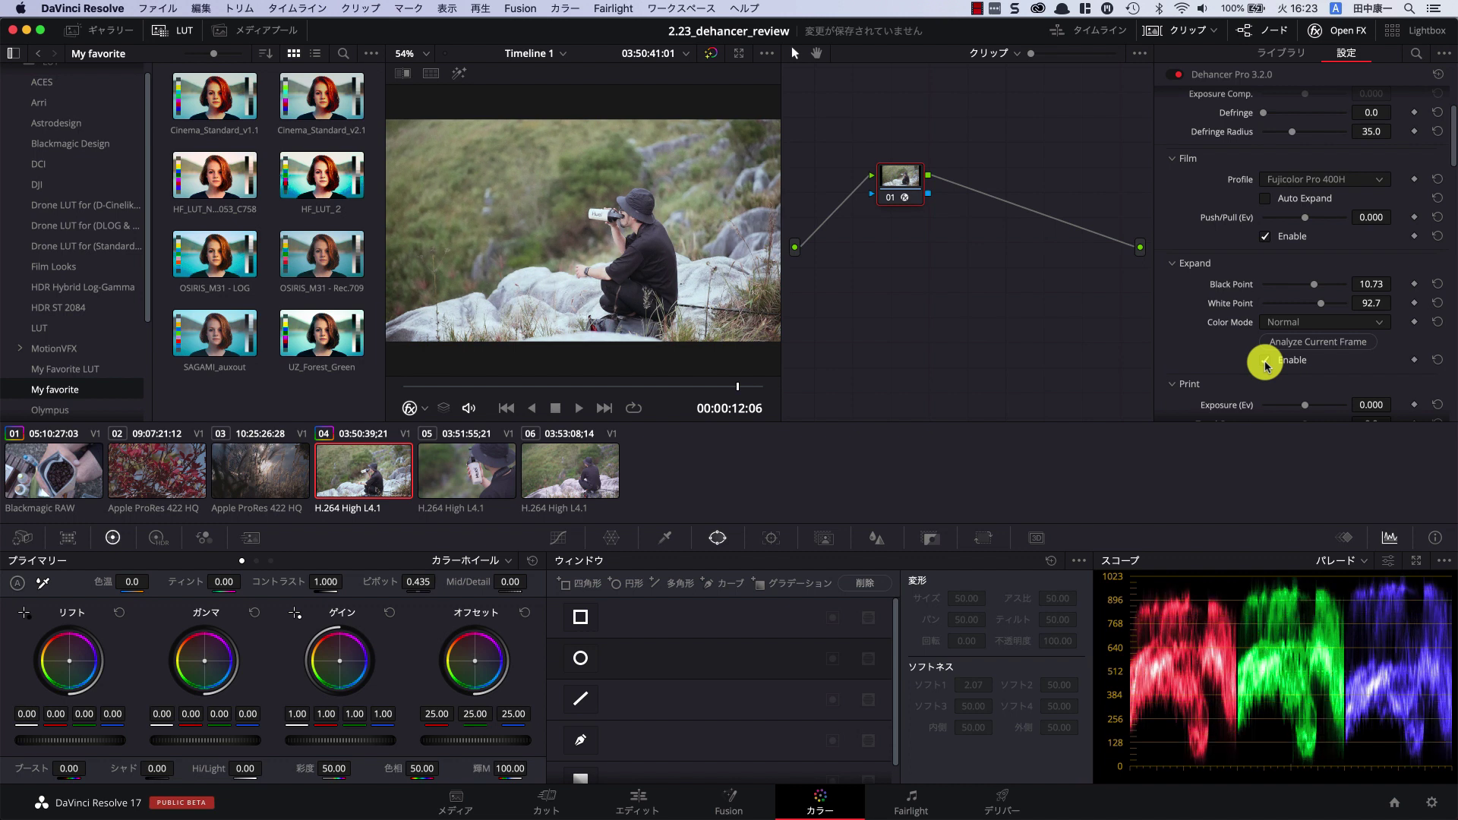
left_click(1265, 361)
left_click(1265, 362)
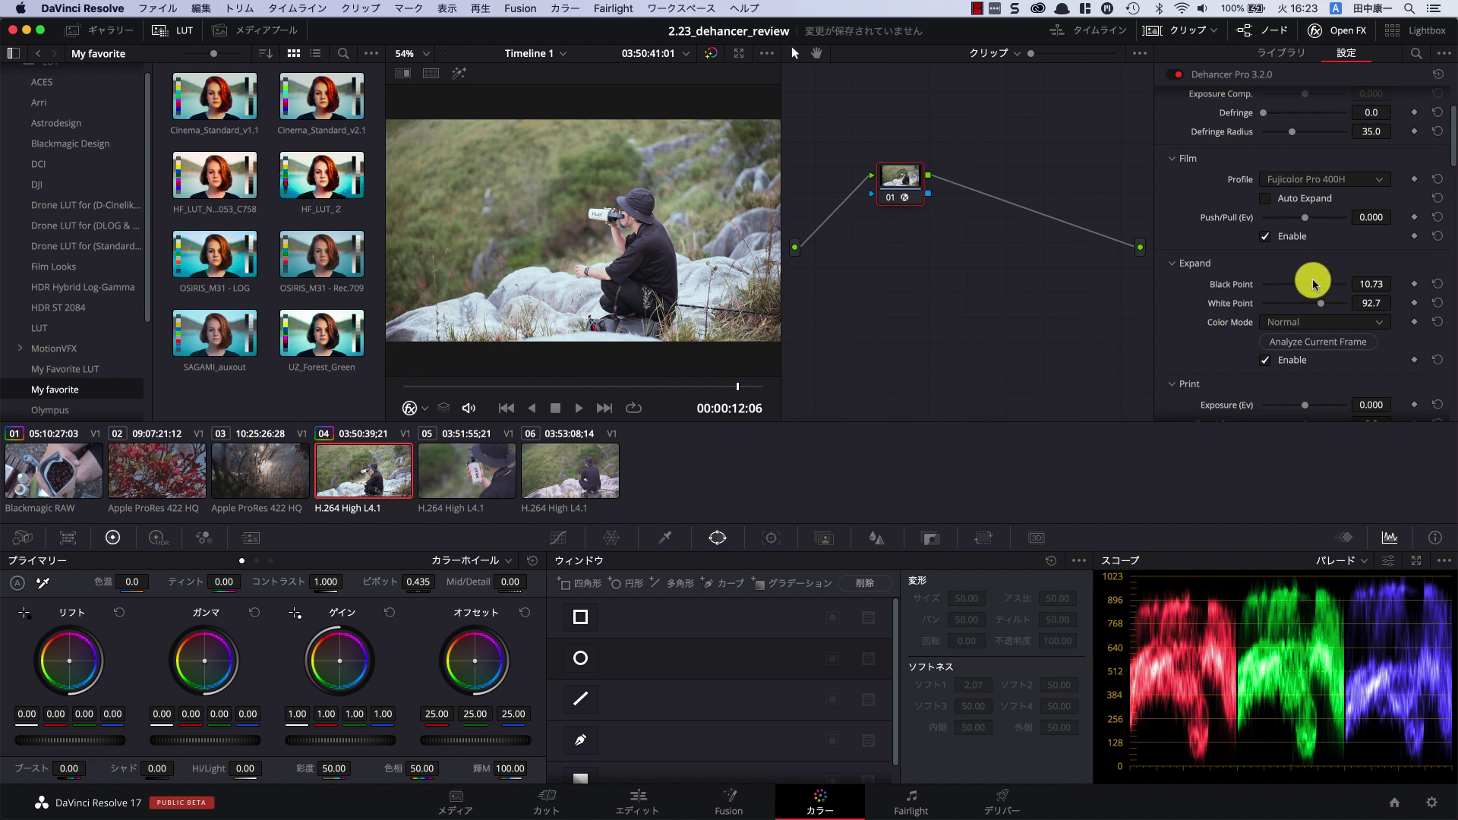
left_click_drag(1314, 287, 1303, 291)
left_click_drag(1303, 291, 1301, 289)
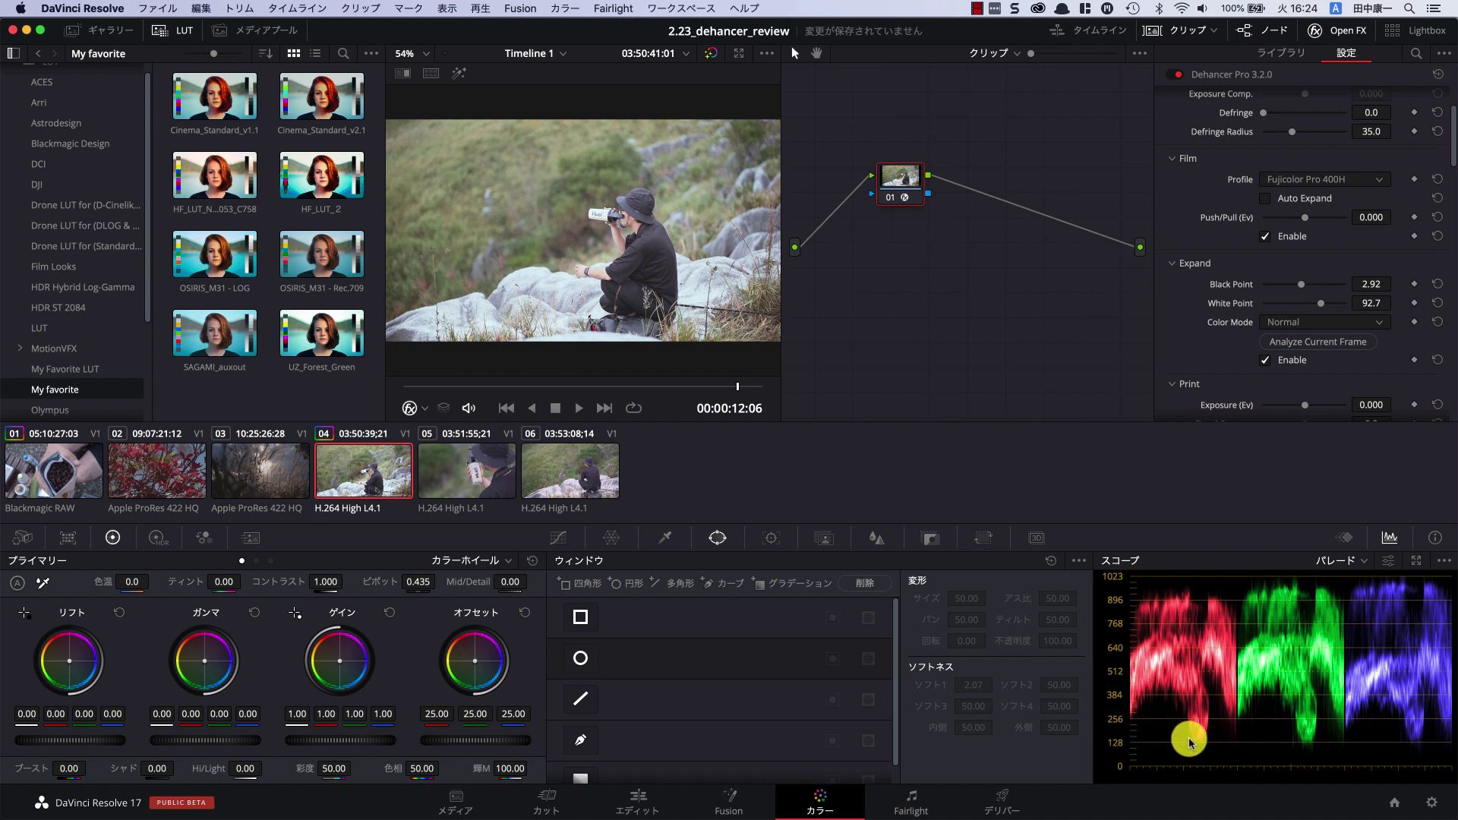
key("super+s")
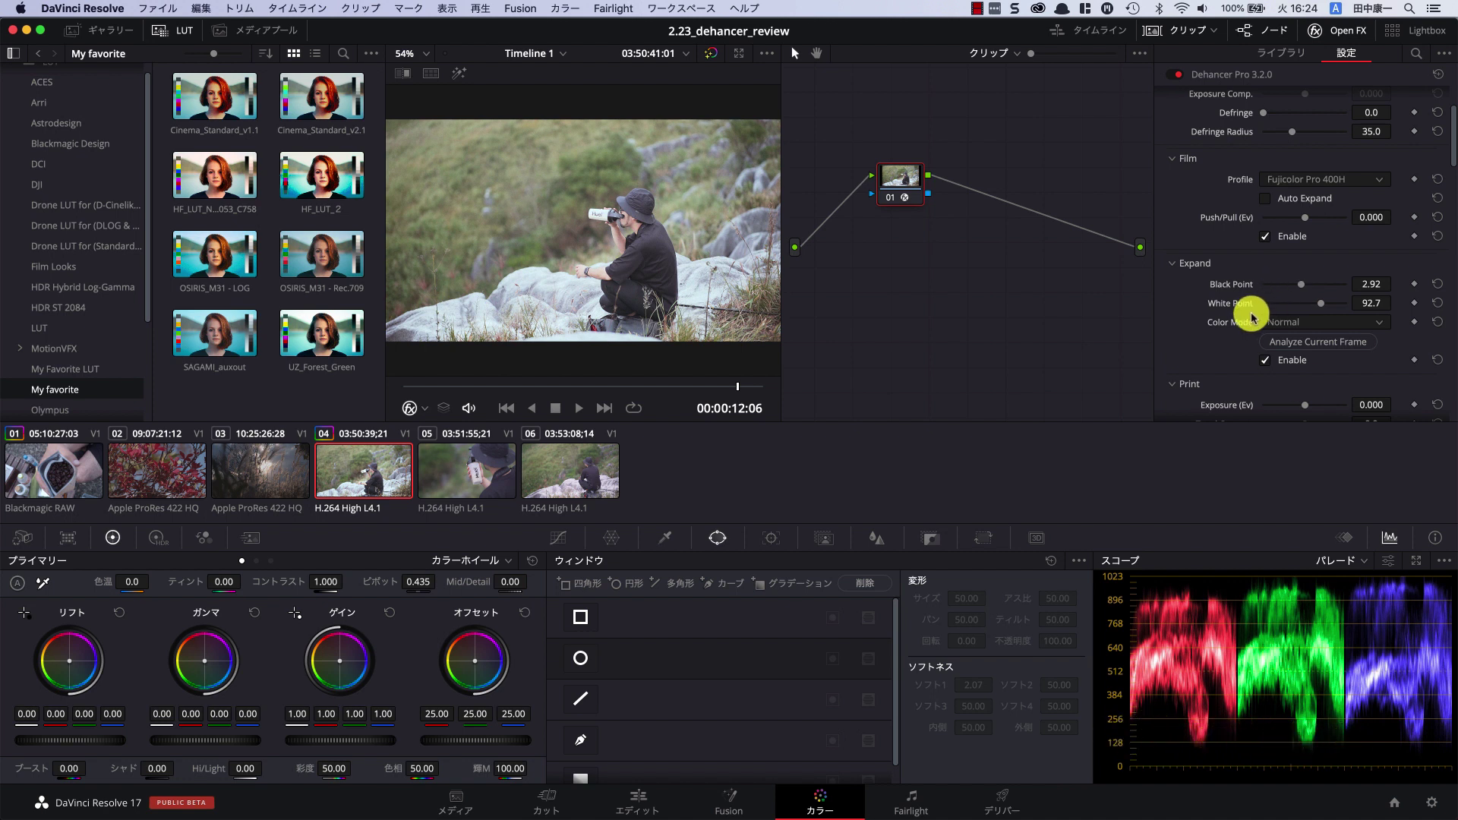
- Raise White Point to 101.0 and recheck the image with Expand toggled off and on
left_click_drag(1321, 303, 1328, 309)
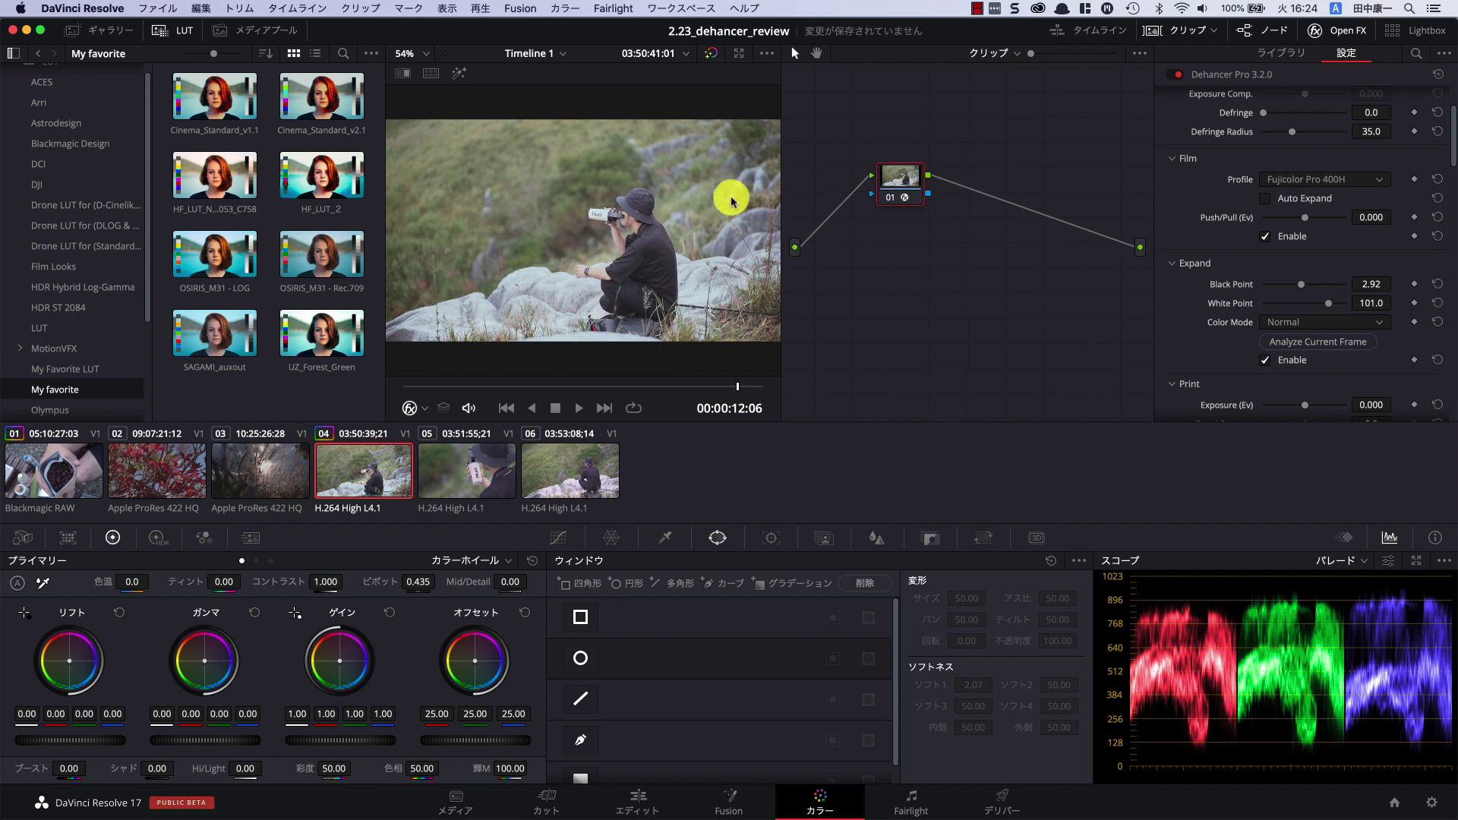
left_click(1264, 361)
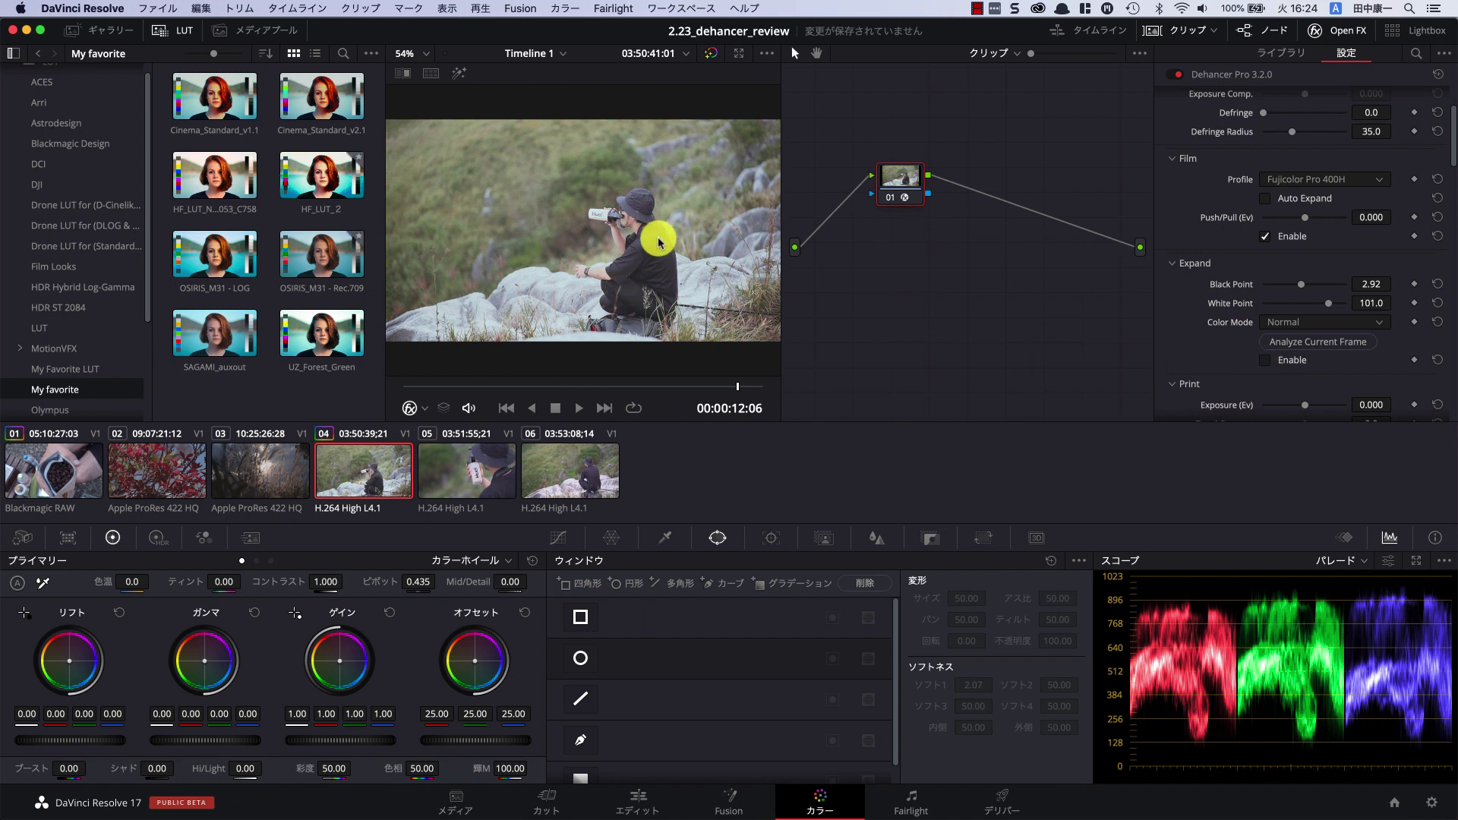
left_click(1265, 362)
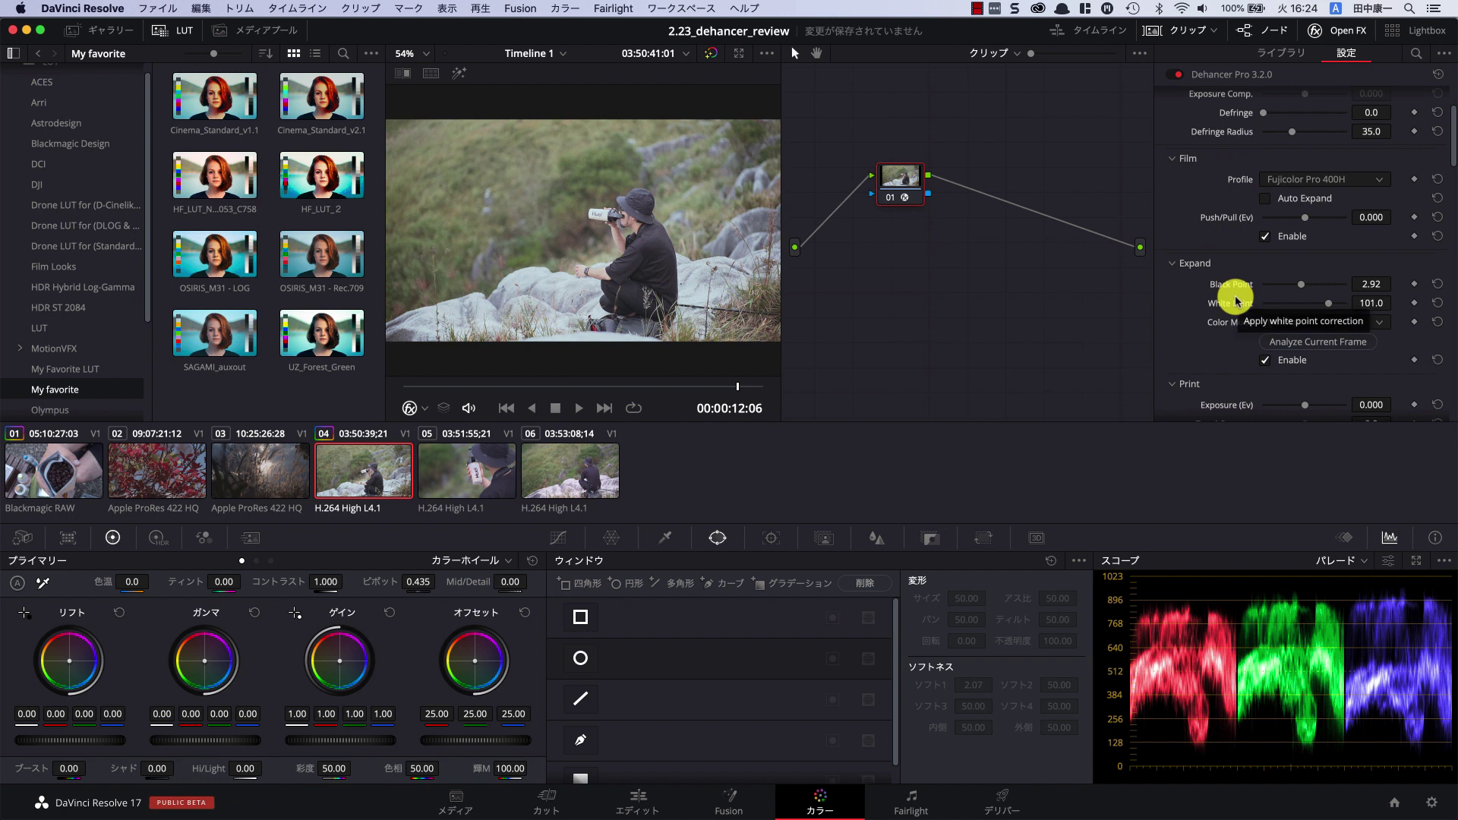
- Set Print Exposure -0.192, Tonal Contrast 11.4, Color Density 39.4 and Saturation 100.0
scroll(1235, 300, "down", 5)
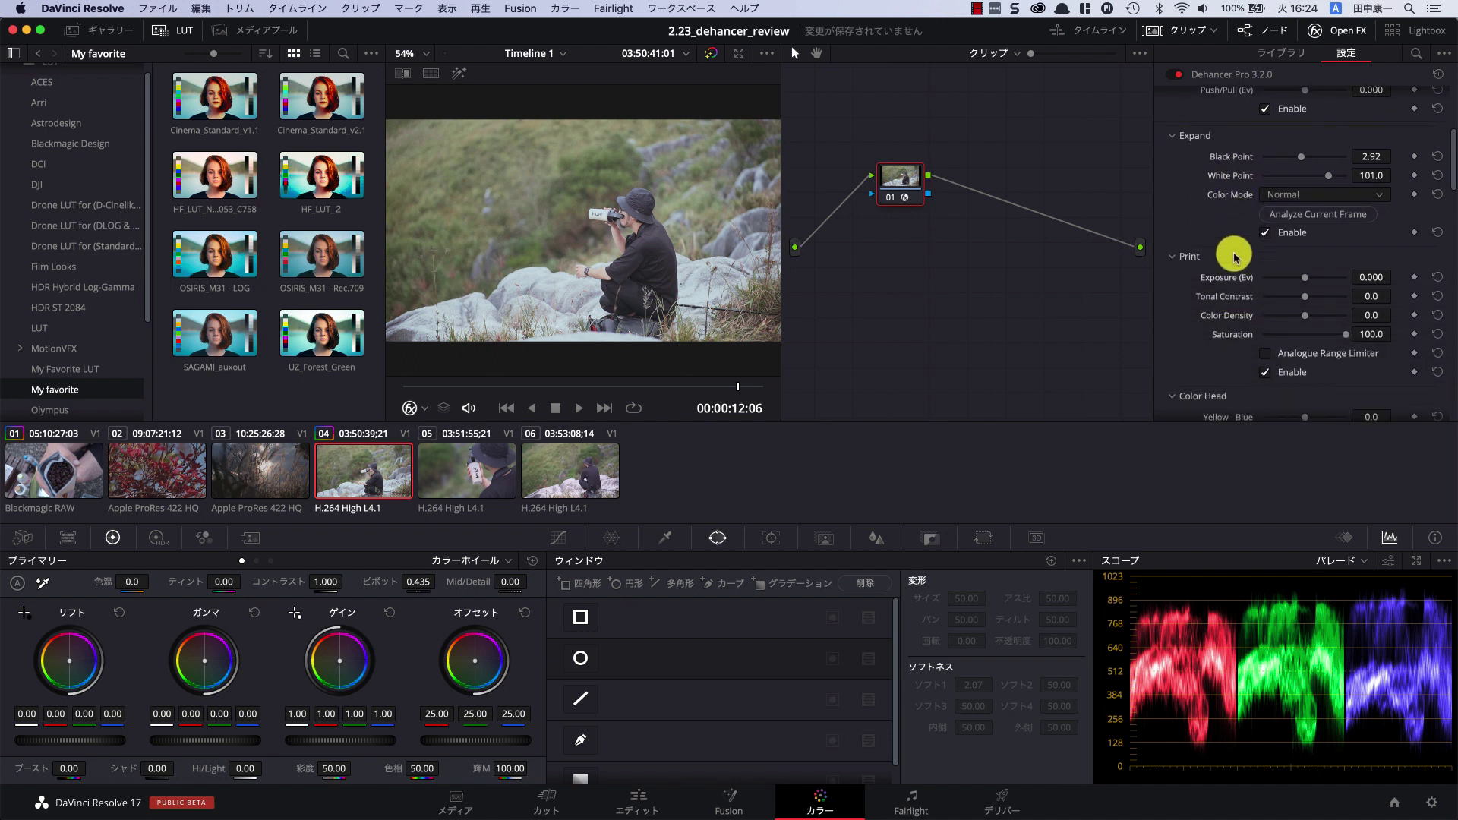
mouse_move(1306, 277)
left_mouse_down()
mouse_move(1323, 279)
mouse_move(1284, 284)
mouse_move(1302, 283)
left_mouse_up()
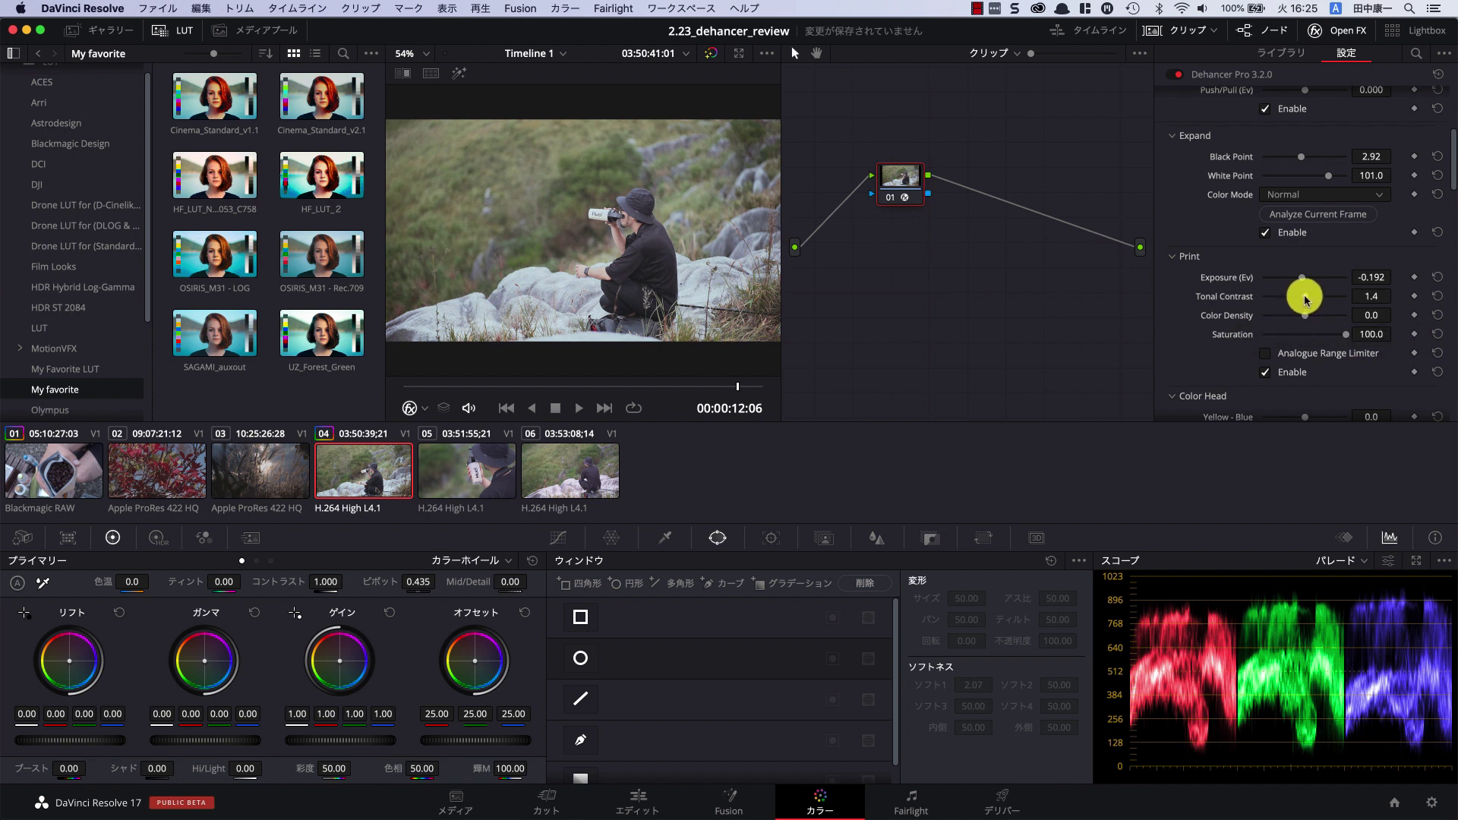
left_click_drag(1305, 300, 1322, 301)
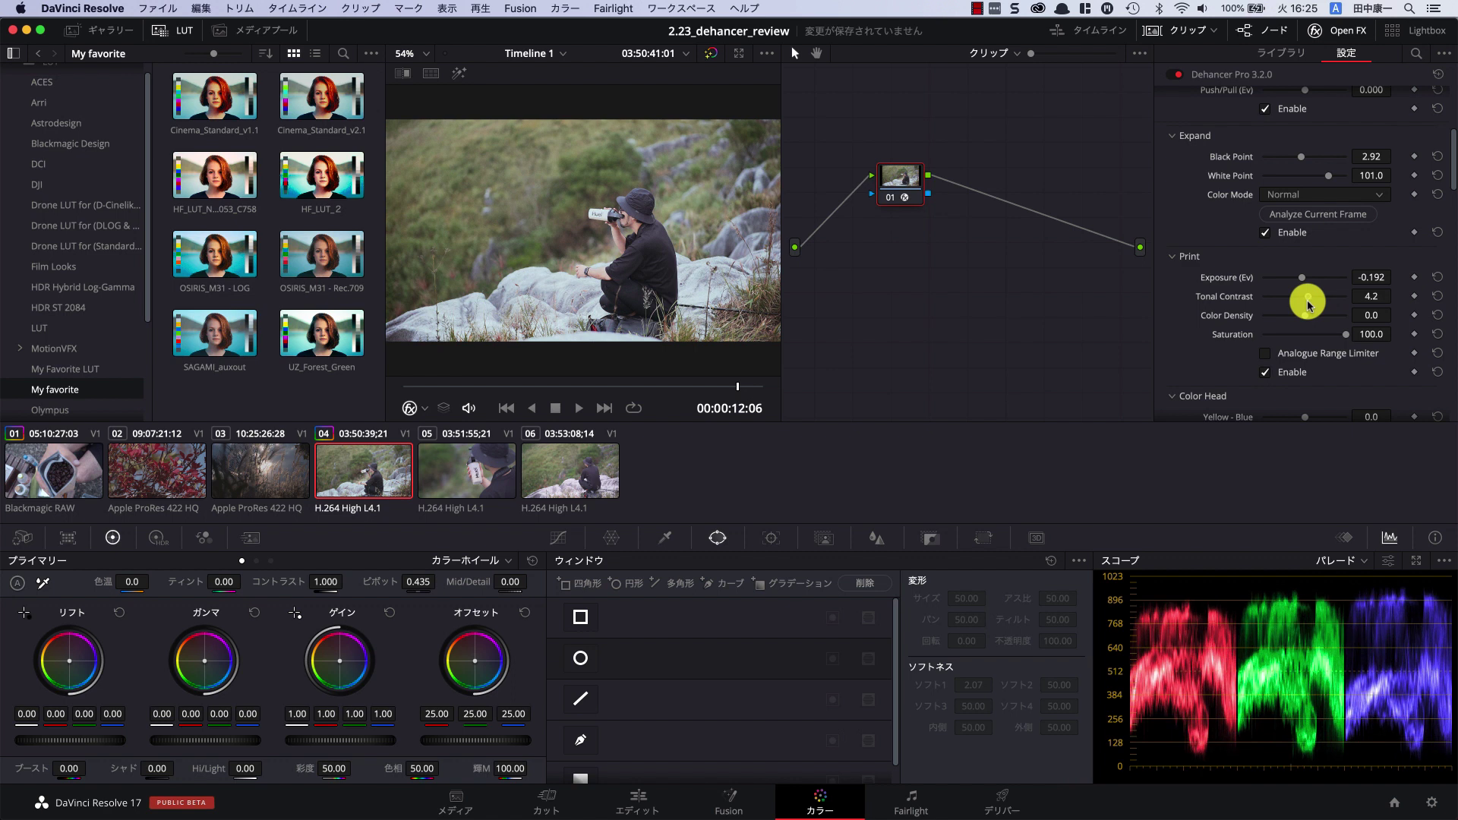
left_click_drag(1318, 302, 1289, 310)
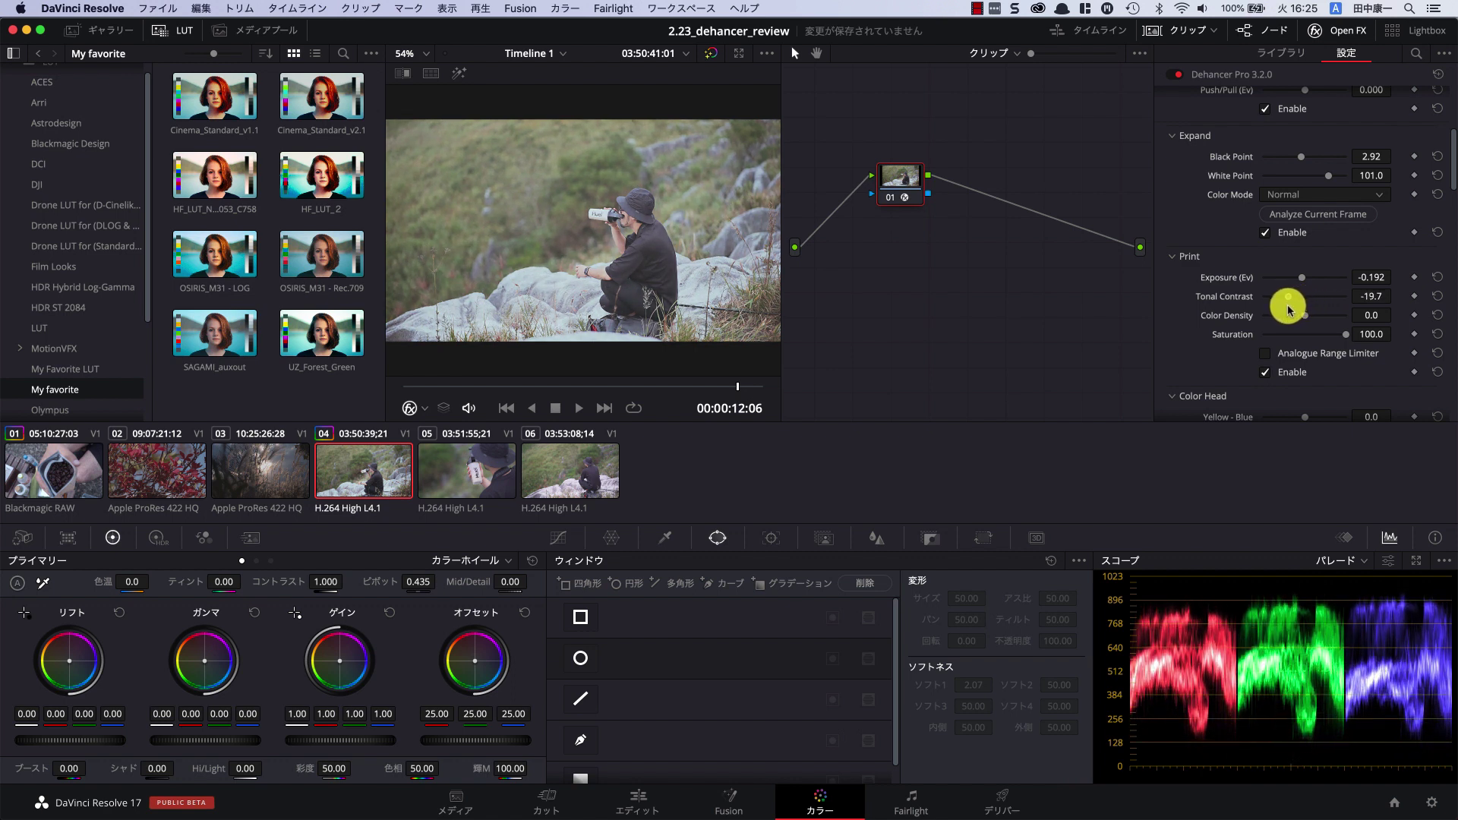
left_click_drag(1290, 309, 1317, 308)
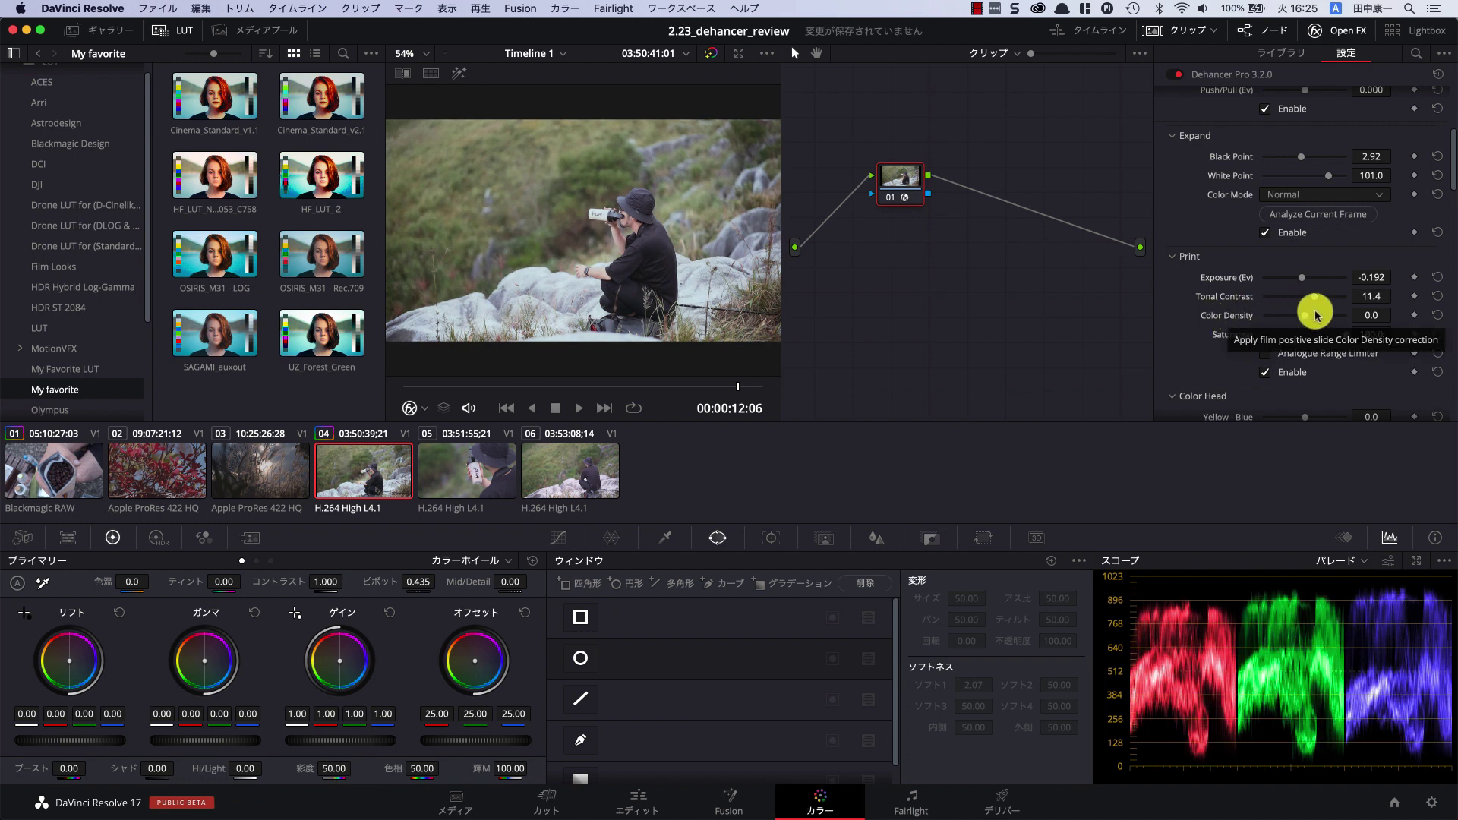
left_click_drag(1307, 322, 1323, 325)
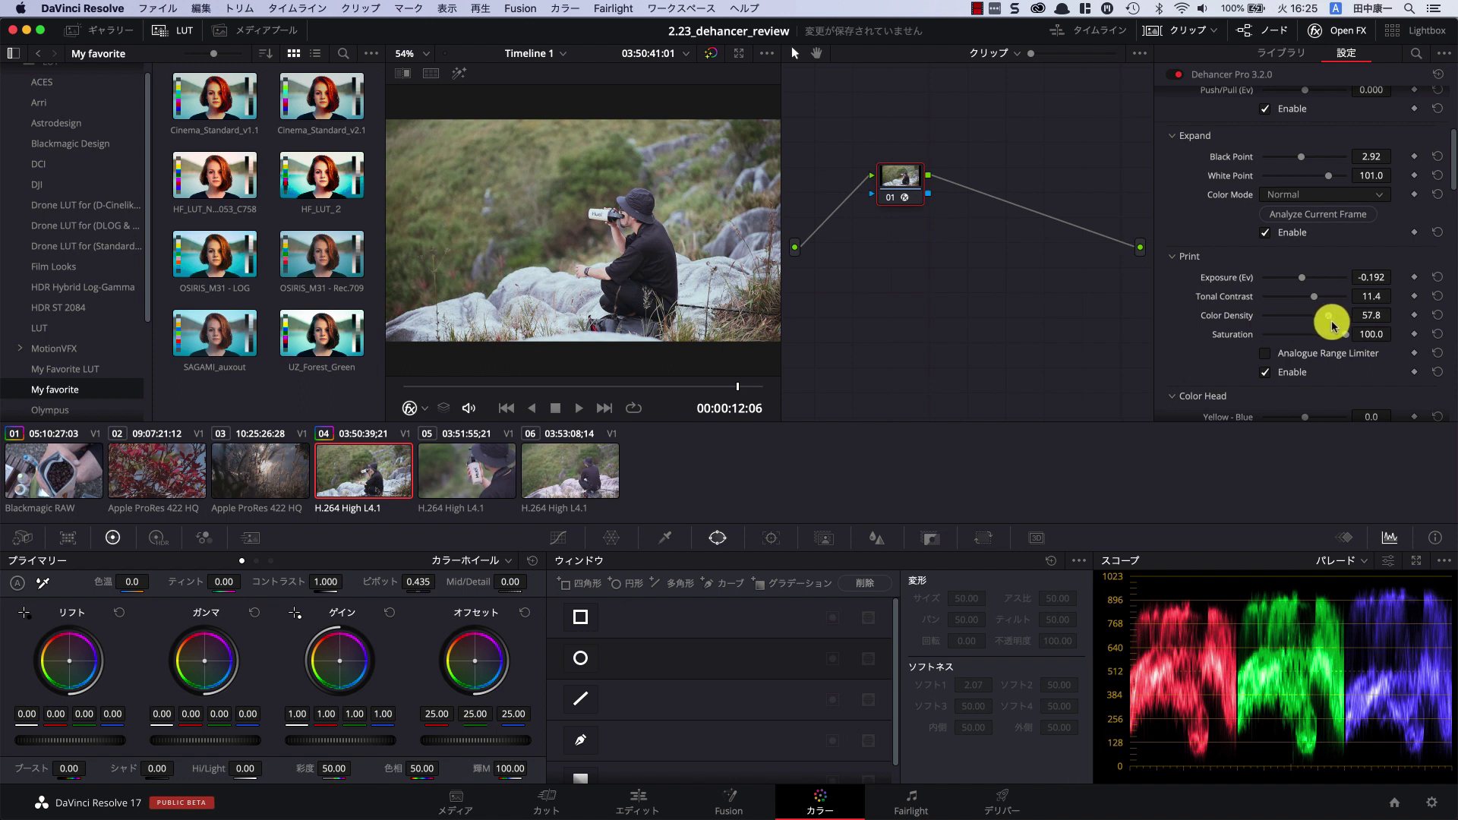
left_click_drag(1334, 325, 1322, 320)
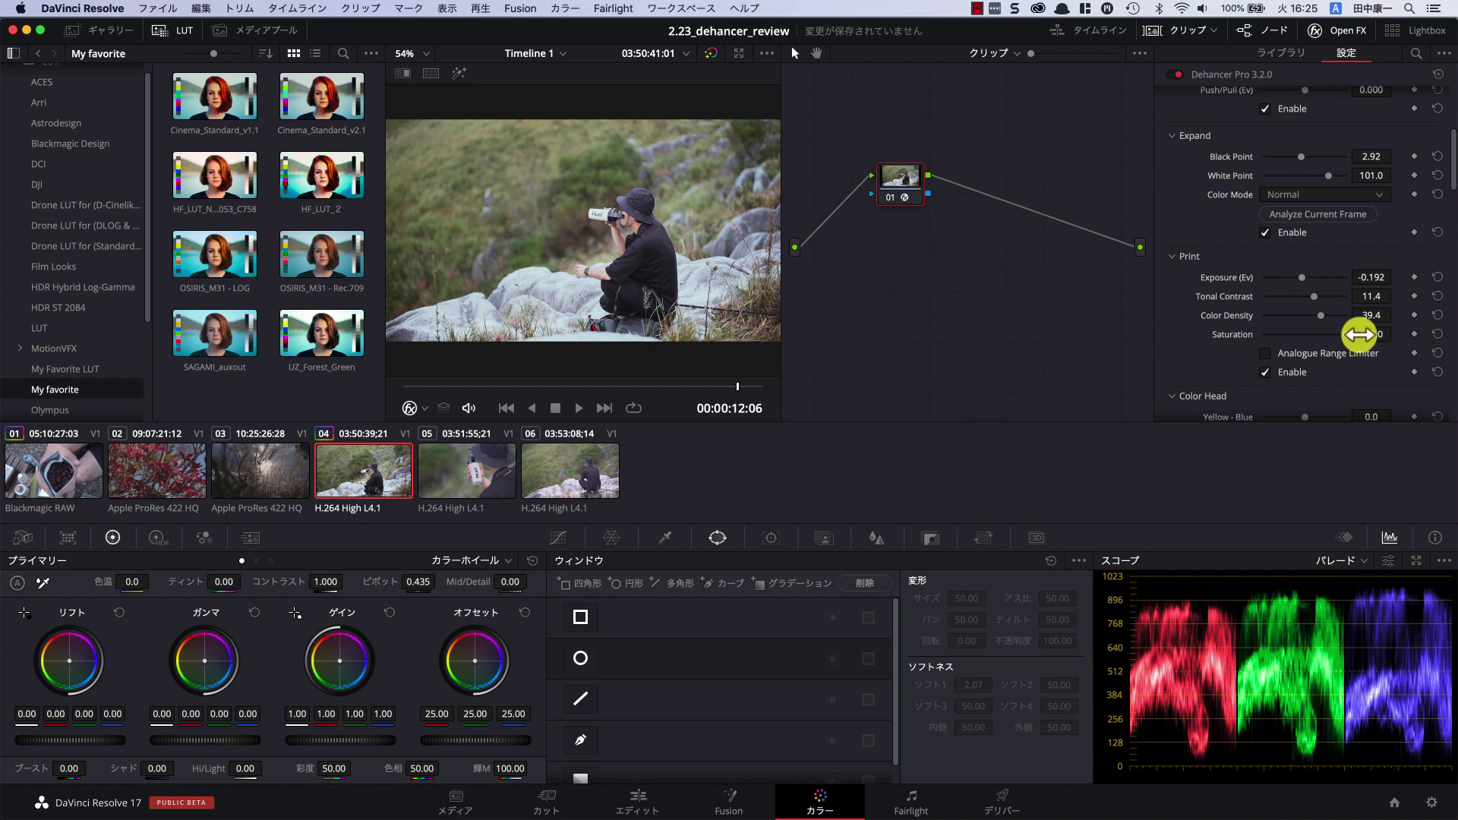
mouse_move(1345, 340)
left_mouse_down()
mouse_move(1308, 343)
mouse_move(1363, 338)
left_mouse_up()
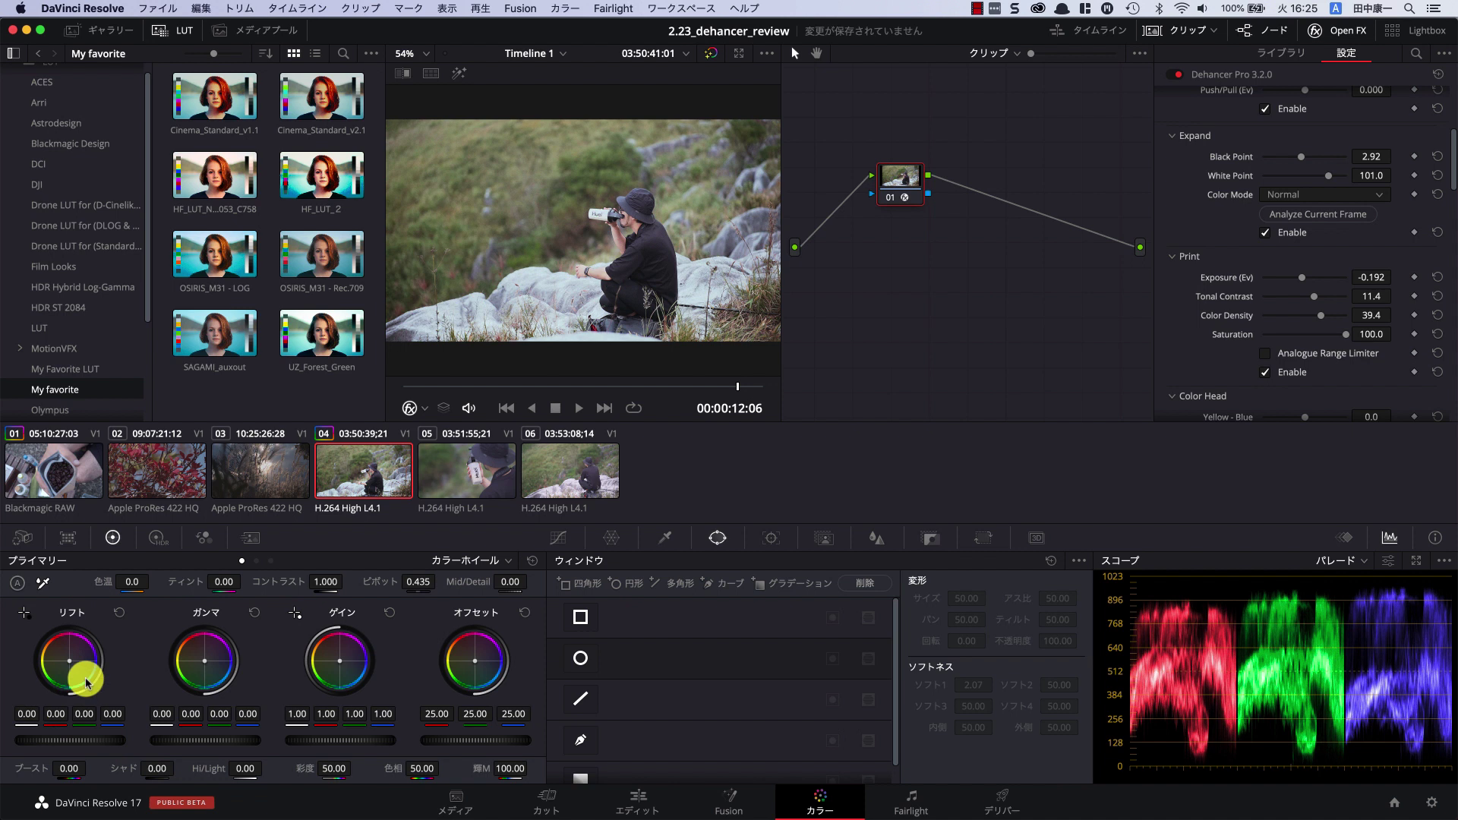
mouse_move(331, 581)
left_mouse_down()
mouse_move(352, 585)
mouse_move(325, 579)
left_mouse_up()
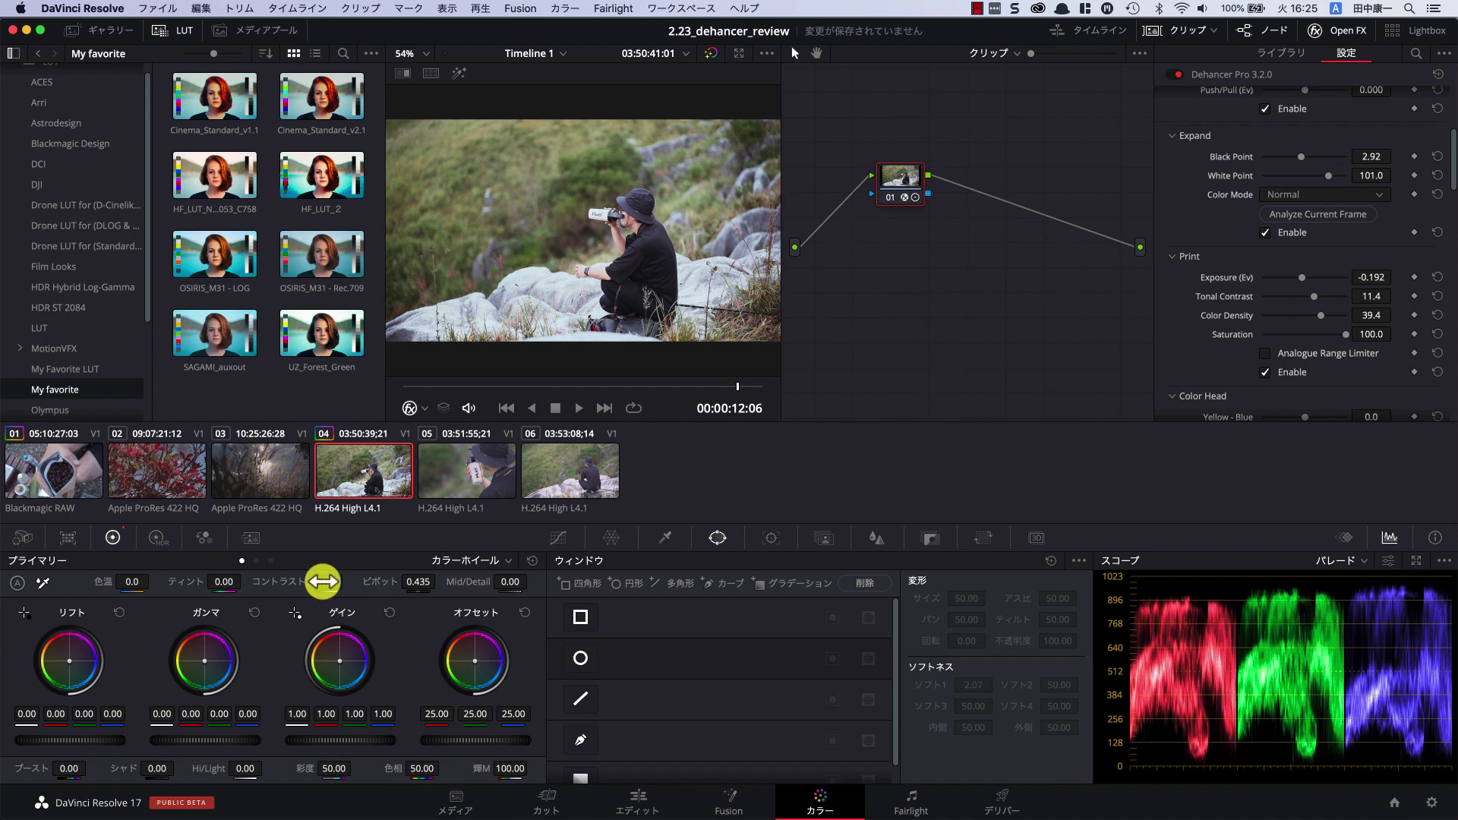
double_click(279, 581)
scroll(1246, 306, "up", 1)
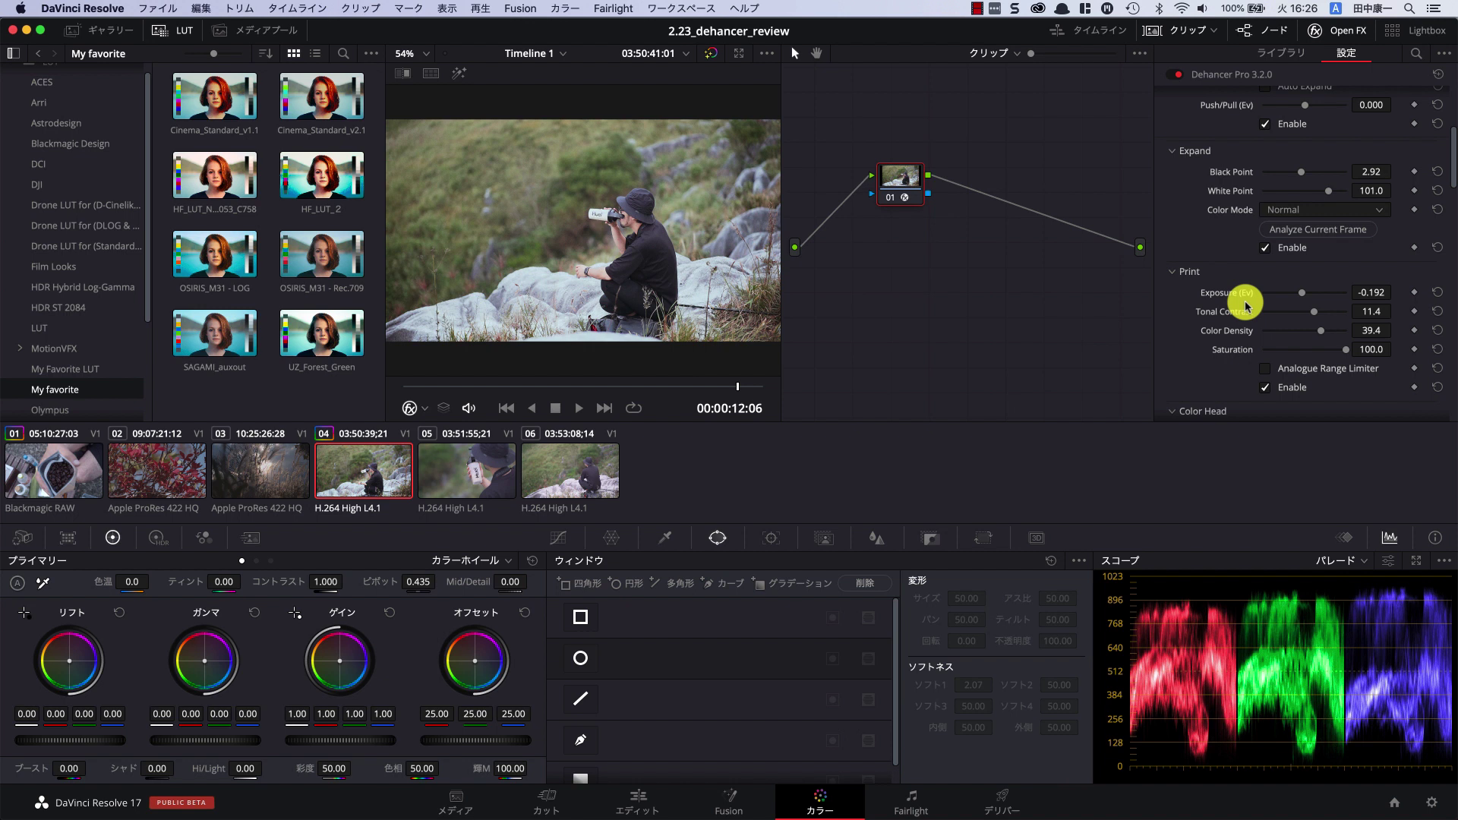
scroll(1246, 306, "down", 5)
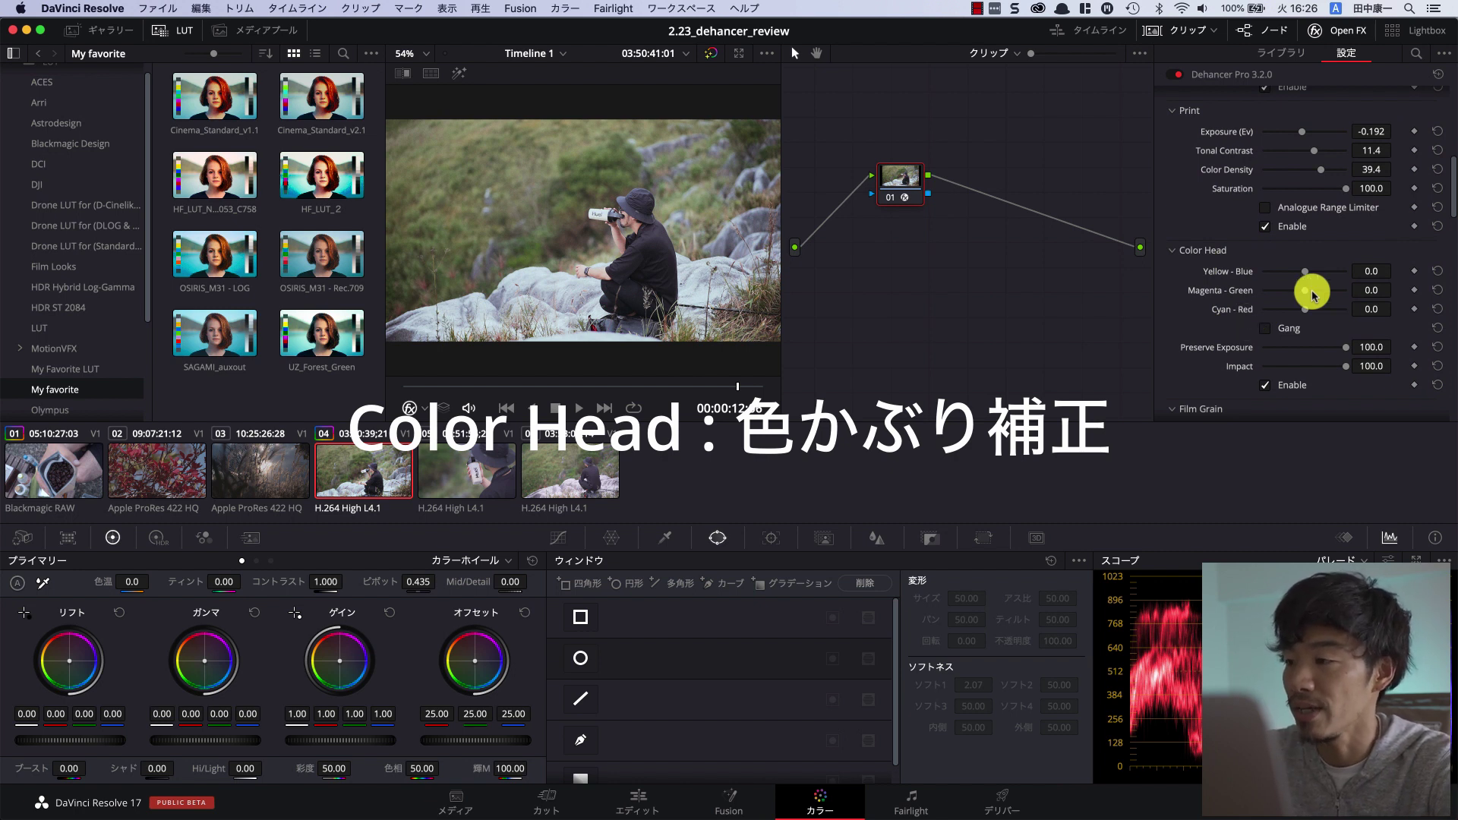
mouse_move(1303, 272)
left_mouse_down()
mouse_move(1279, 279)
mouse_move(1319, 277)
left_mouse_up()
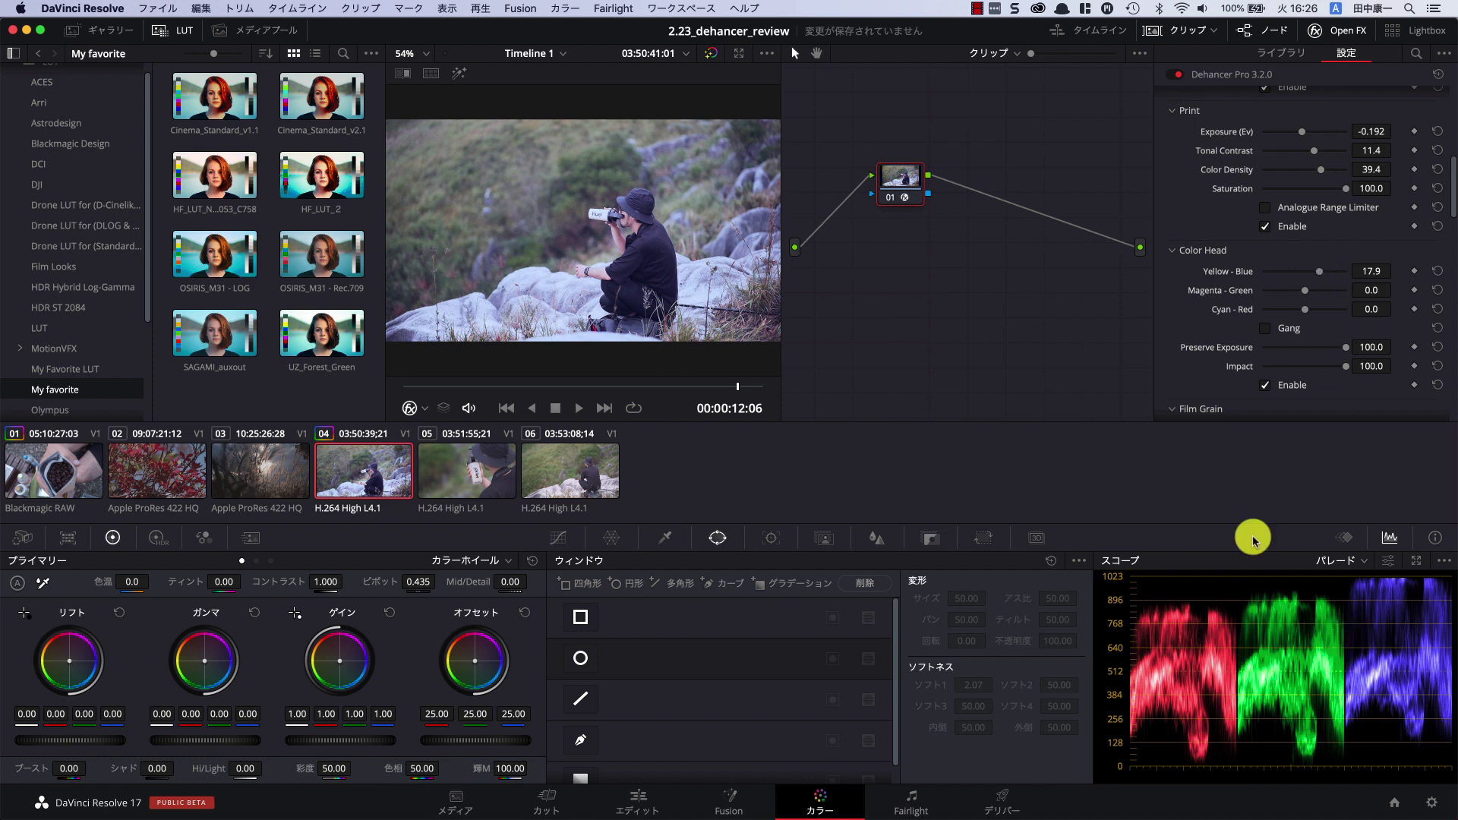
- Set Color Head Yellow-Blue to -7.8 and Magenta-Green to 0.4, then hide the node graph
left_click_drag(1319, 275, 1297, 280)
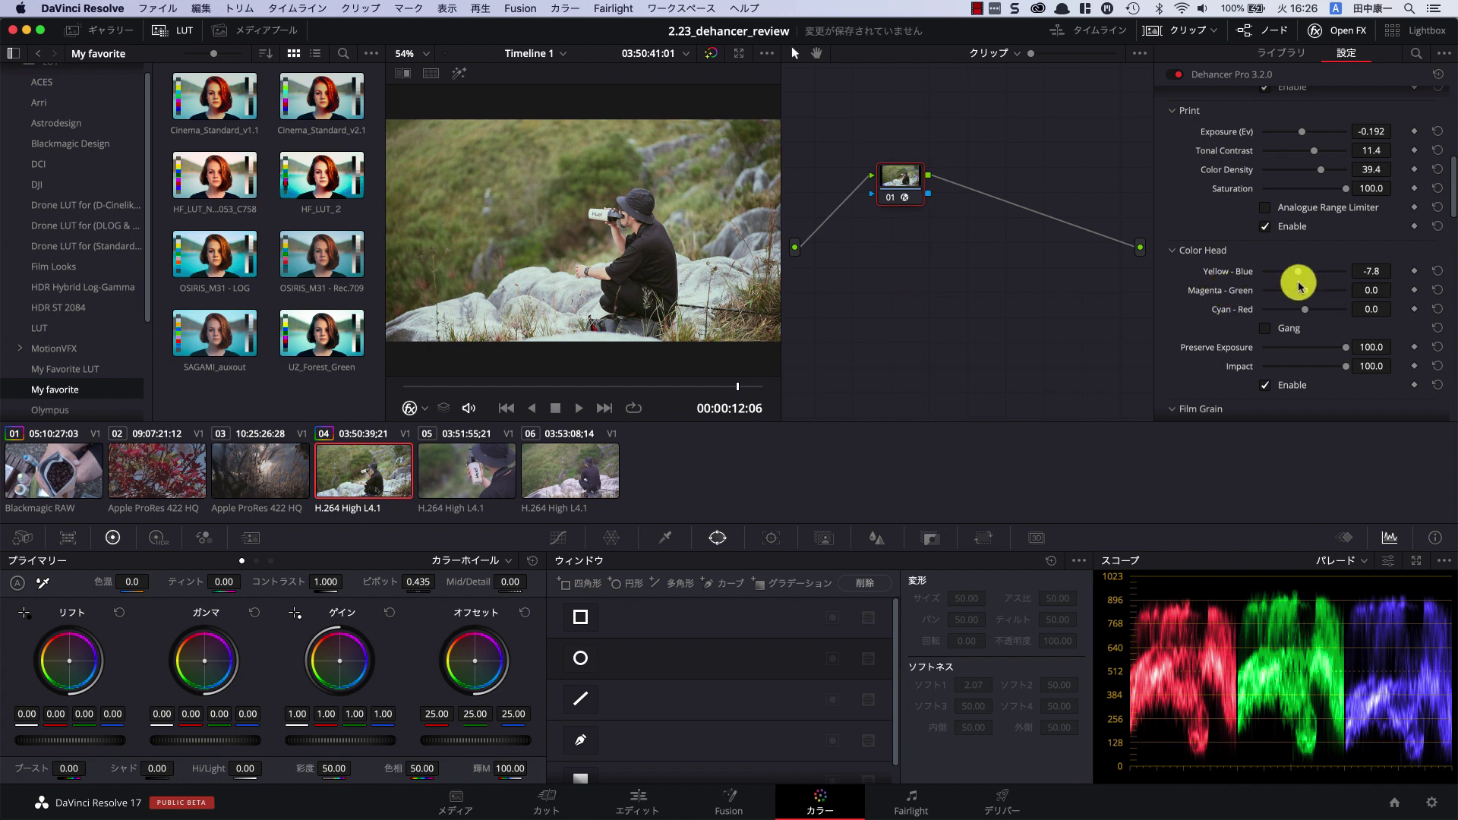
left_click_drag(1300, 301, 1306, 300)
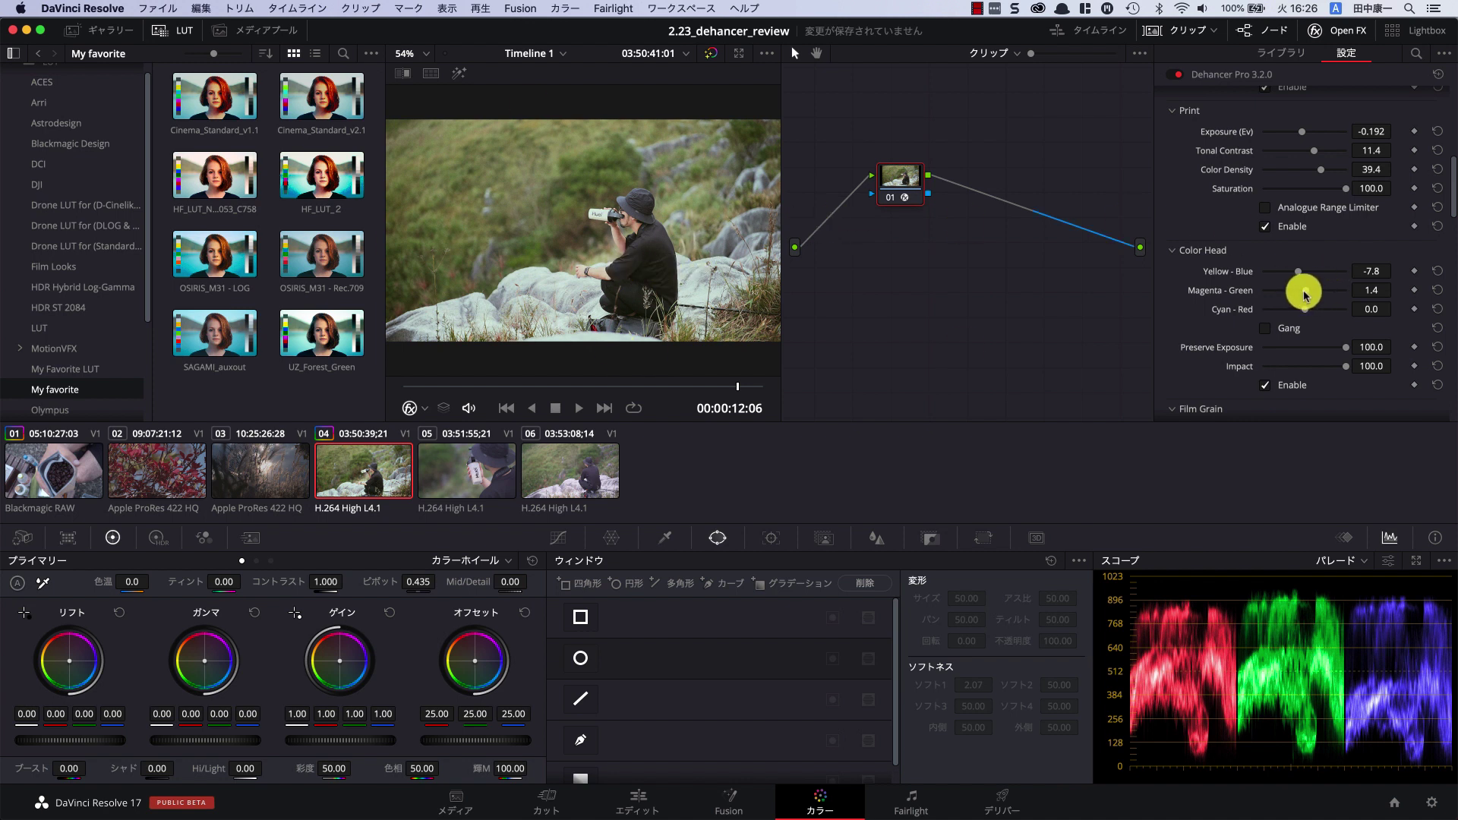
left_click_drag(1305, 295, 1306, 296)
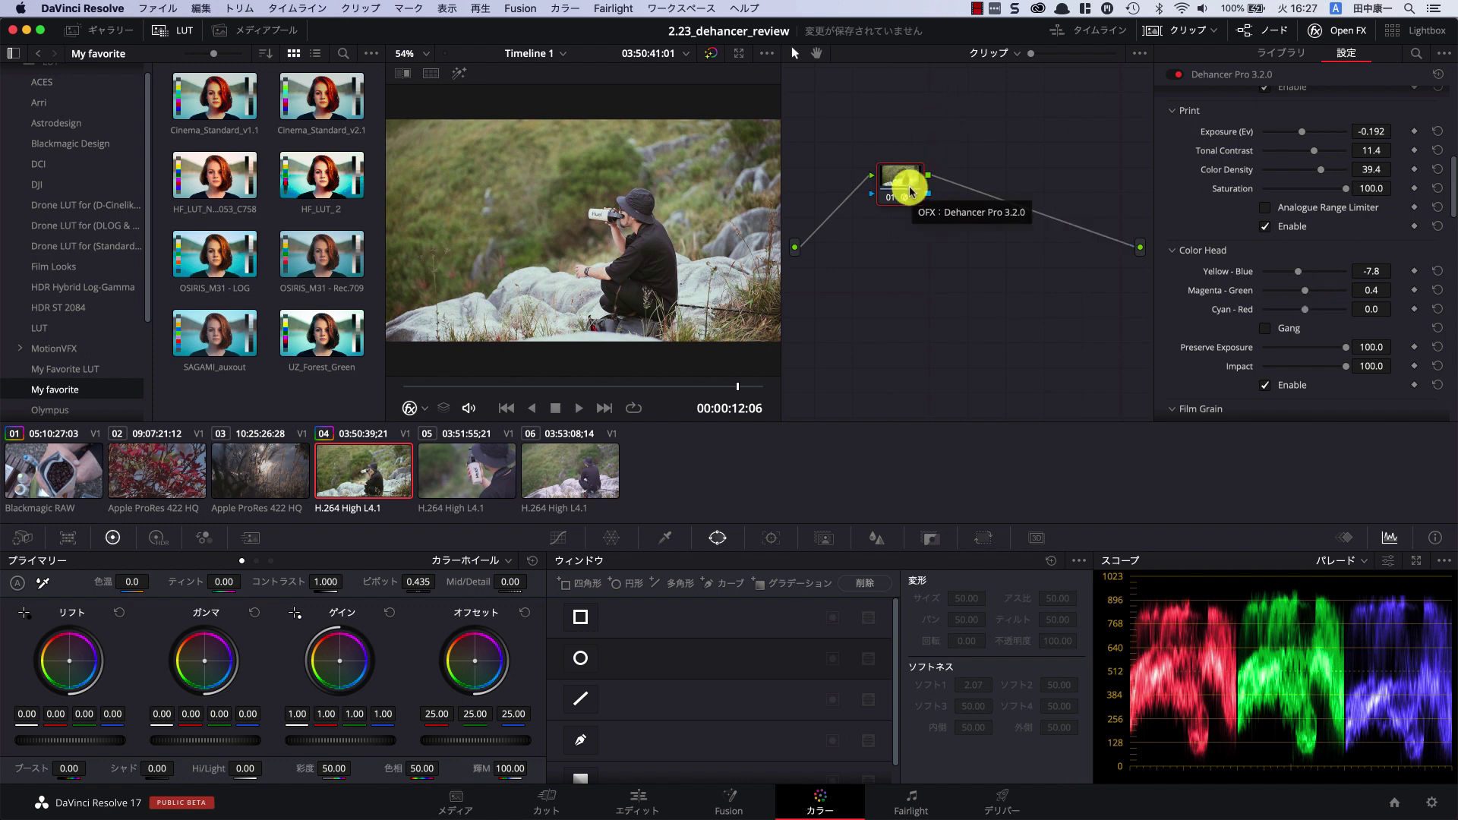
left_click(1260, 32)
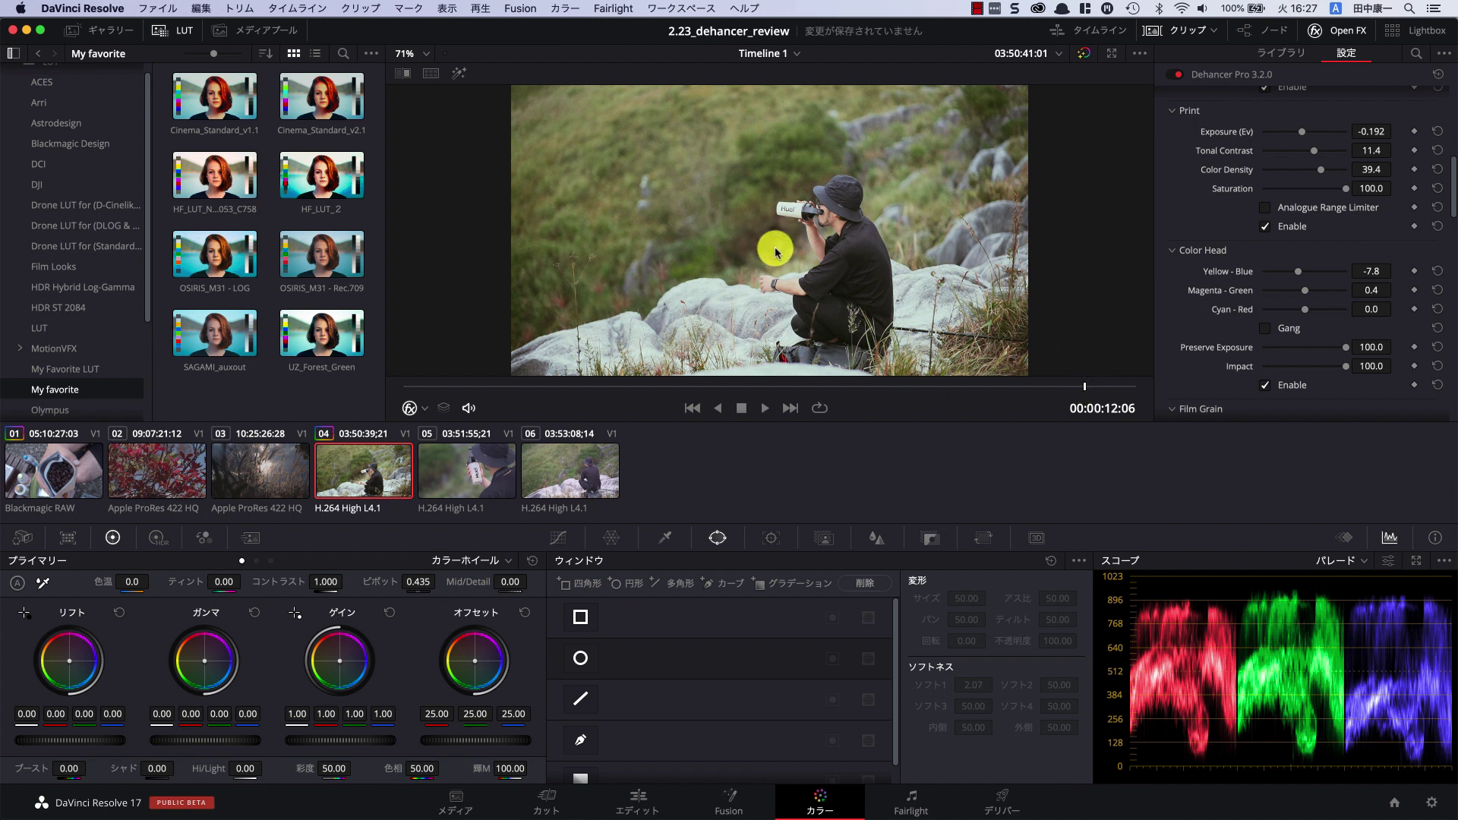
- Hide the clip thumbnails, nudge Yellow-Blue, and switch off Color Head
left_click(1194, 29)
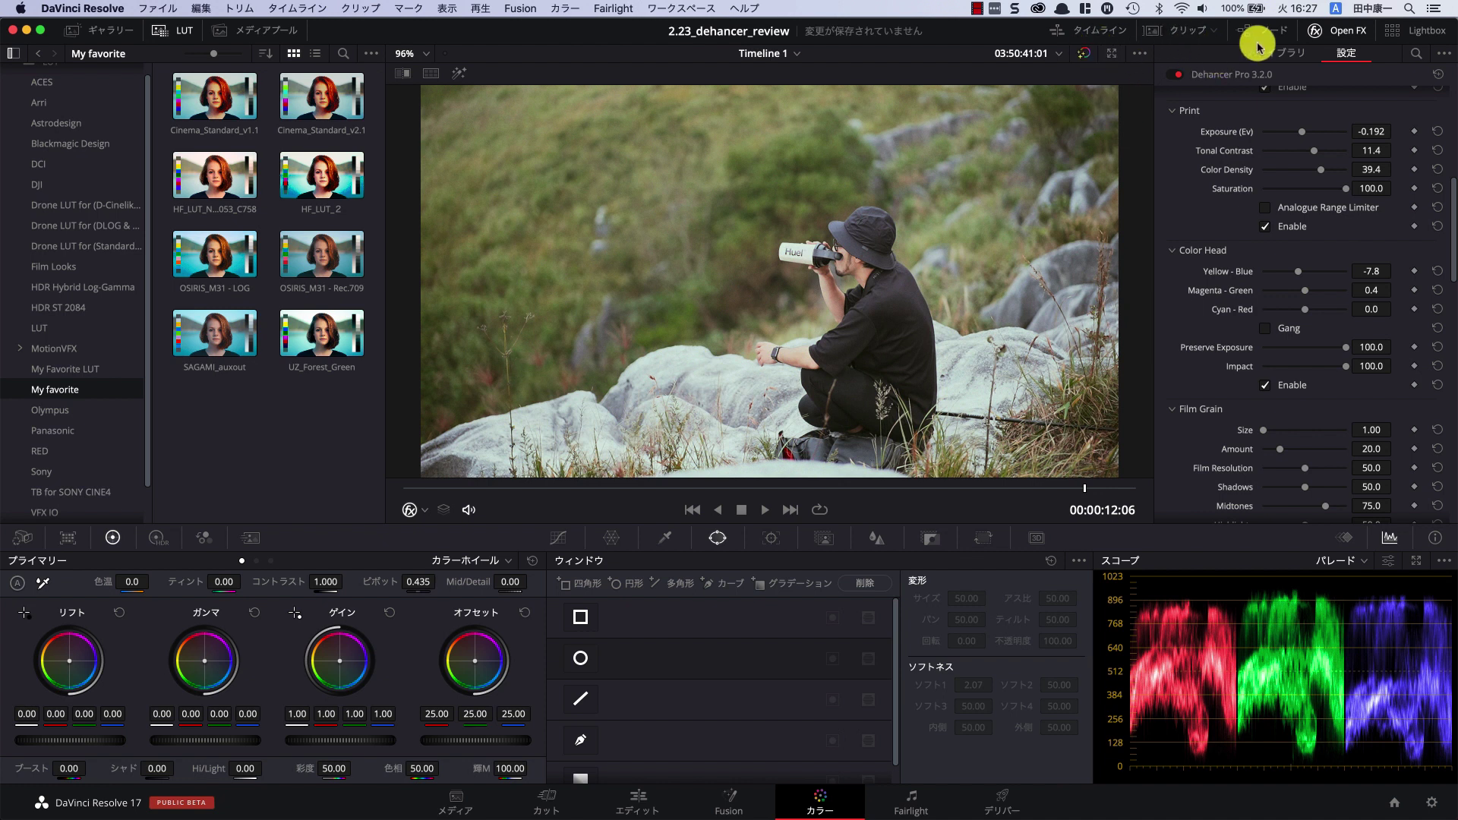
scroll(1170, 356, "down", 2)
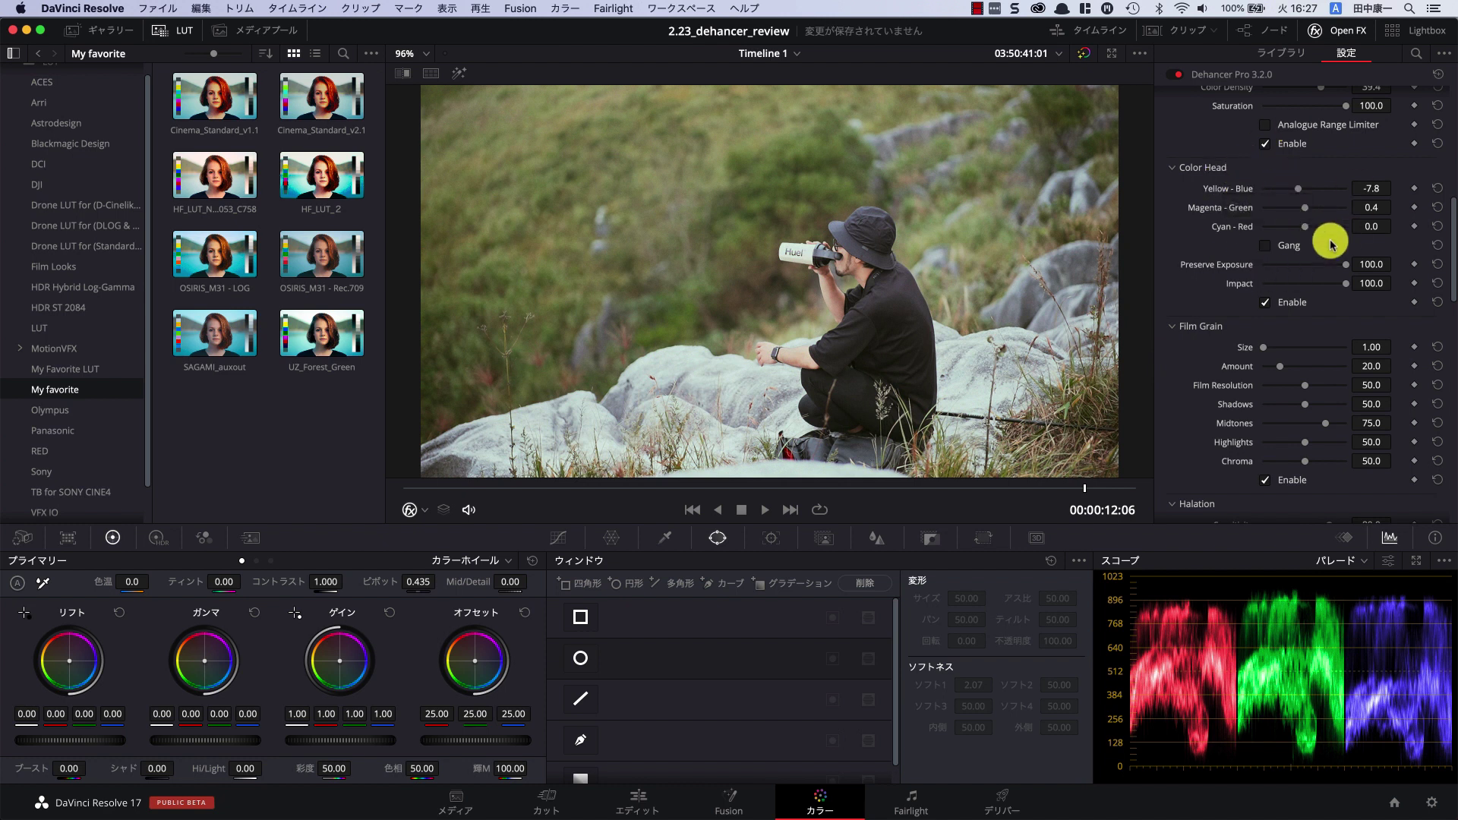
mouse_move(1299, 189)
left_mouse_down()
mouse_move(1313, 195)
mouse_move(1300, 196)
left_mouse_up()
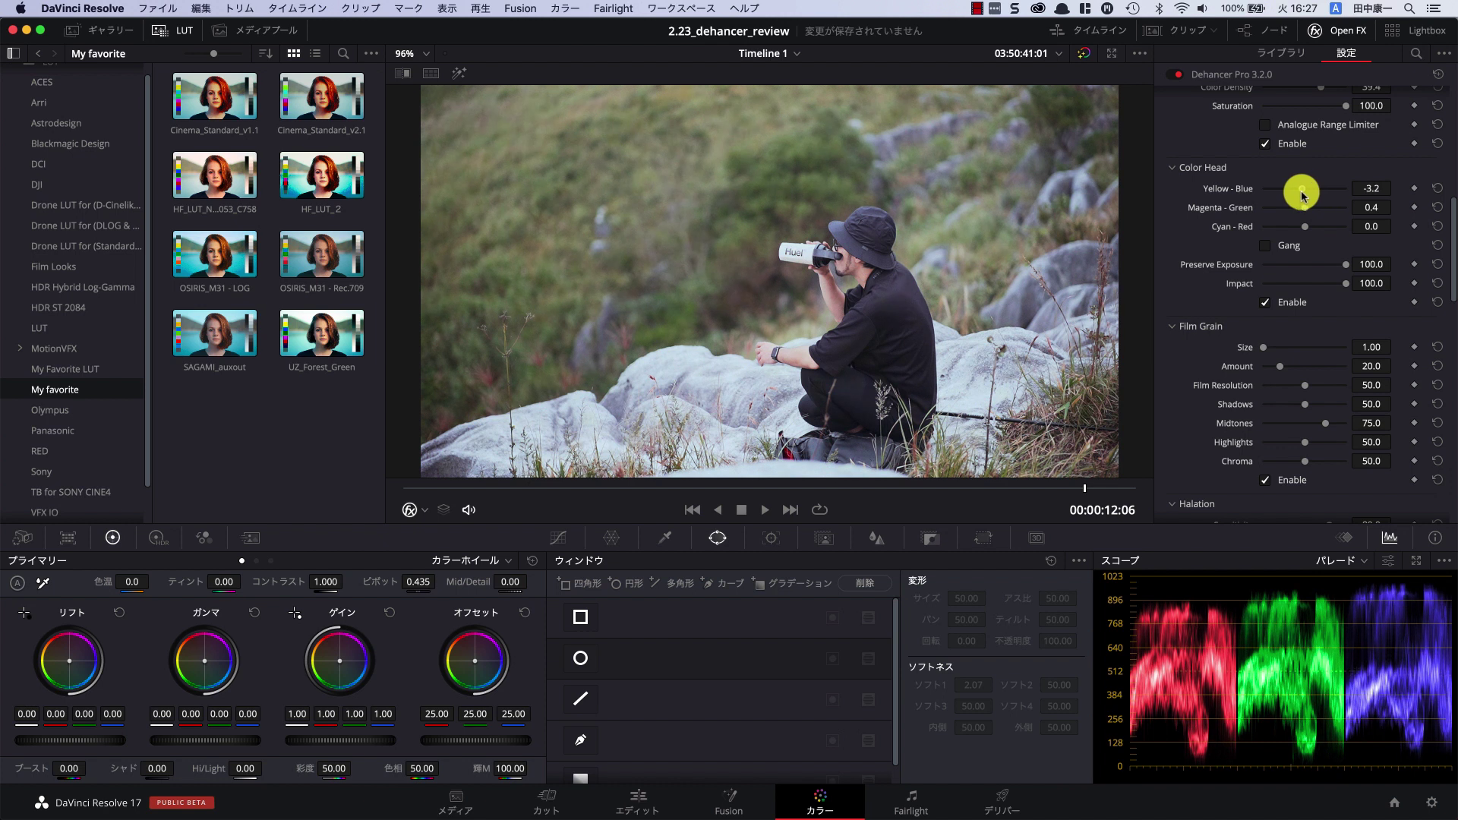
left_click(1265, 303)
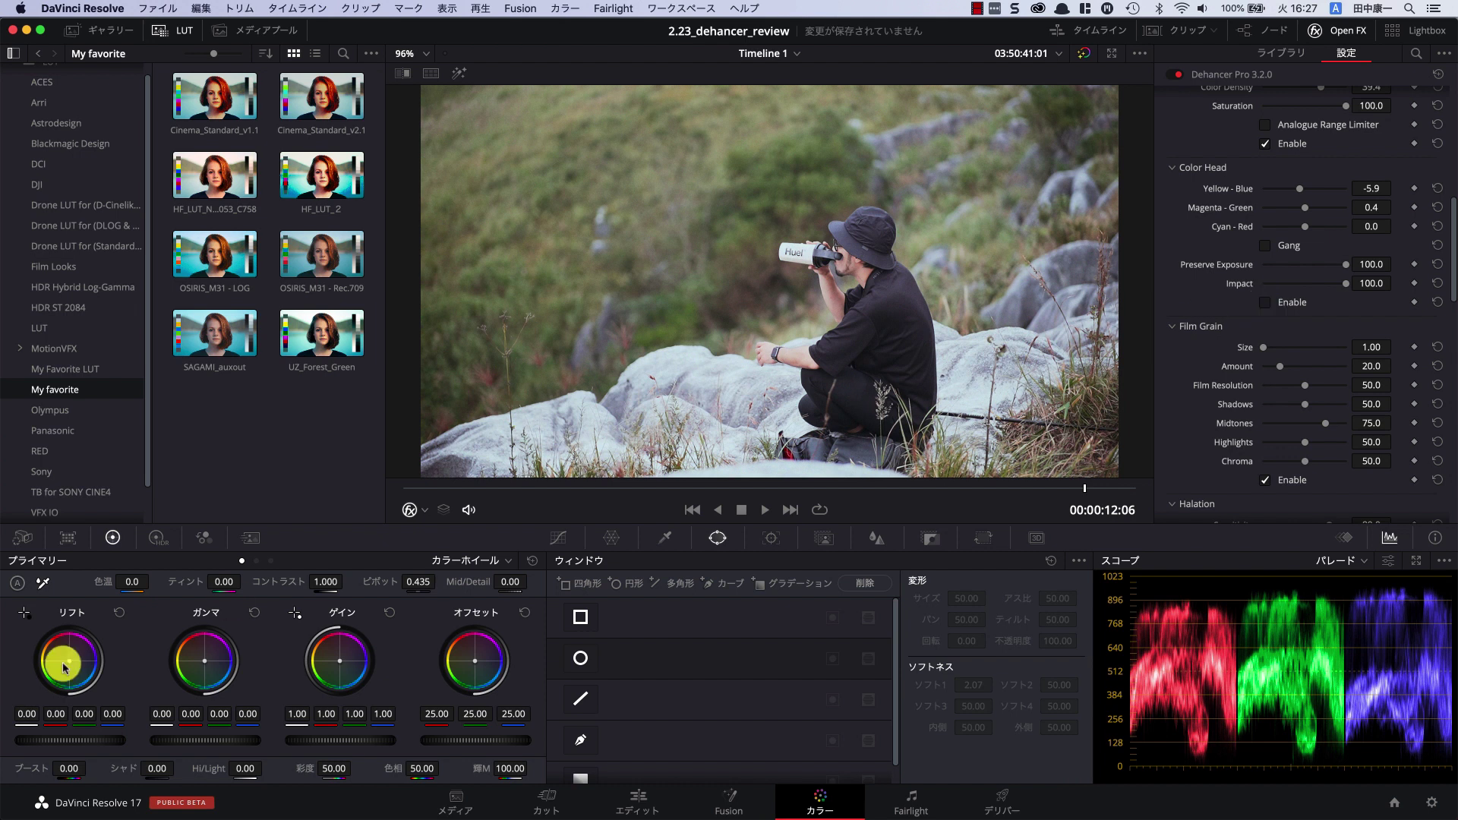
- Set primary temperature to 290.0, save the project, and ease Yellow-Blue to -3.2
left_click_drag(132, 582, 136, 583)
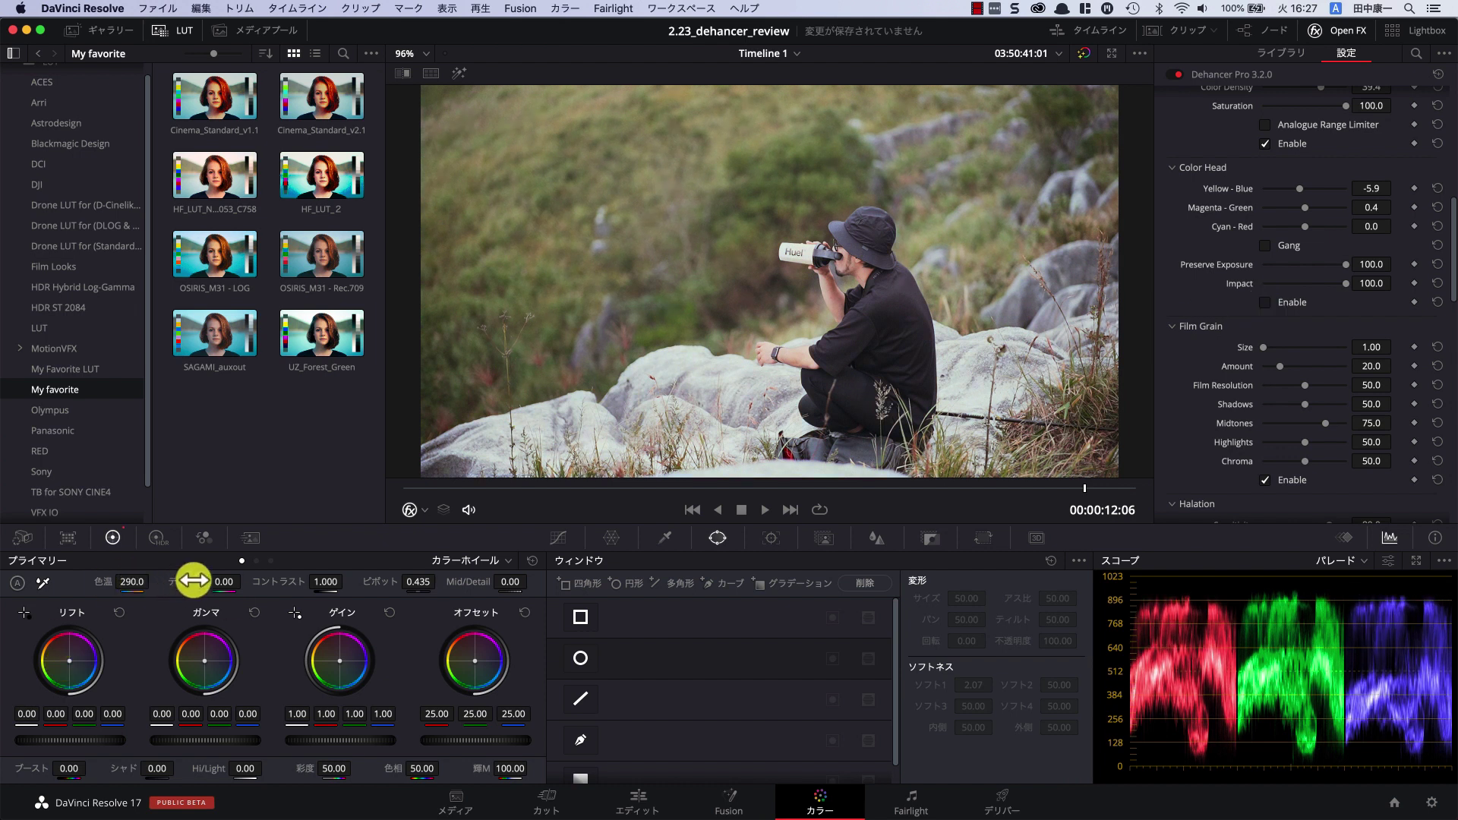
left_click_drag(209, 582, 221, 584)
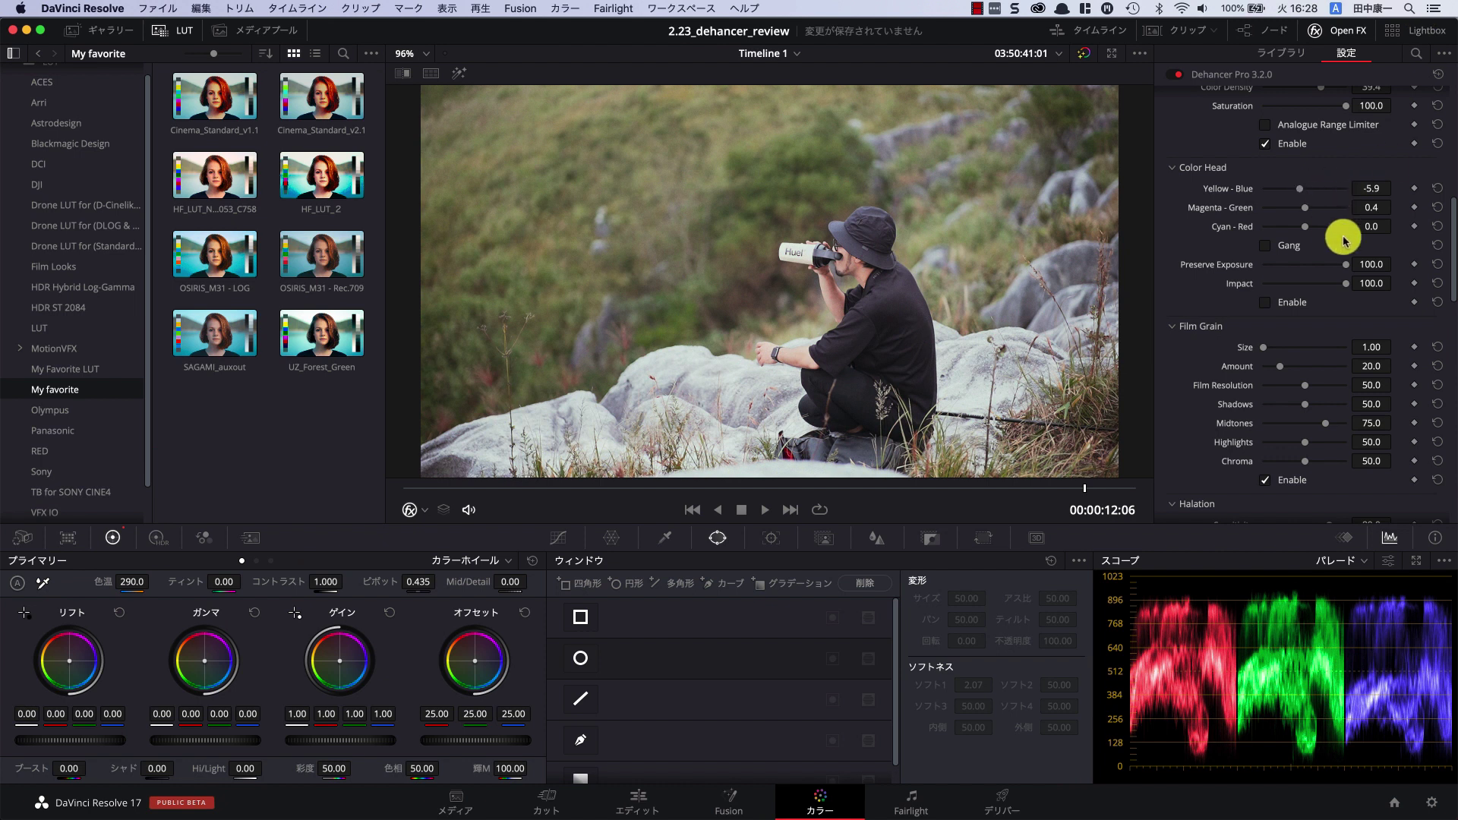
key("super+s")
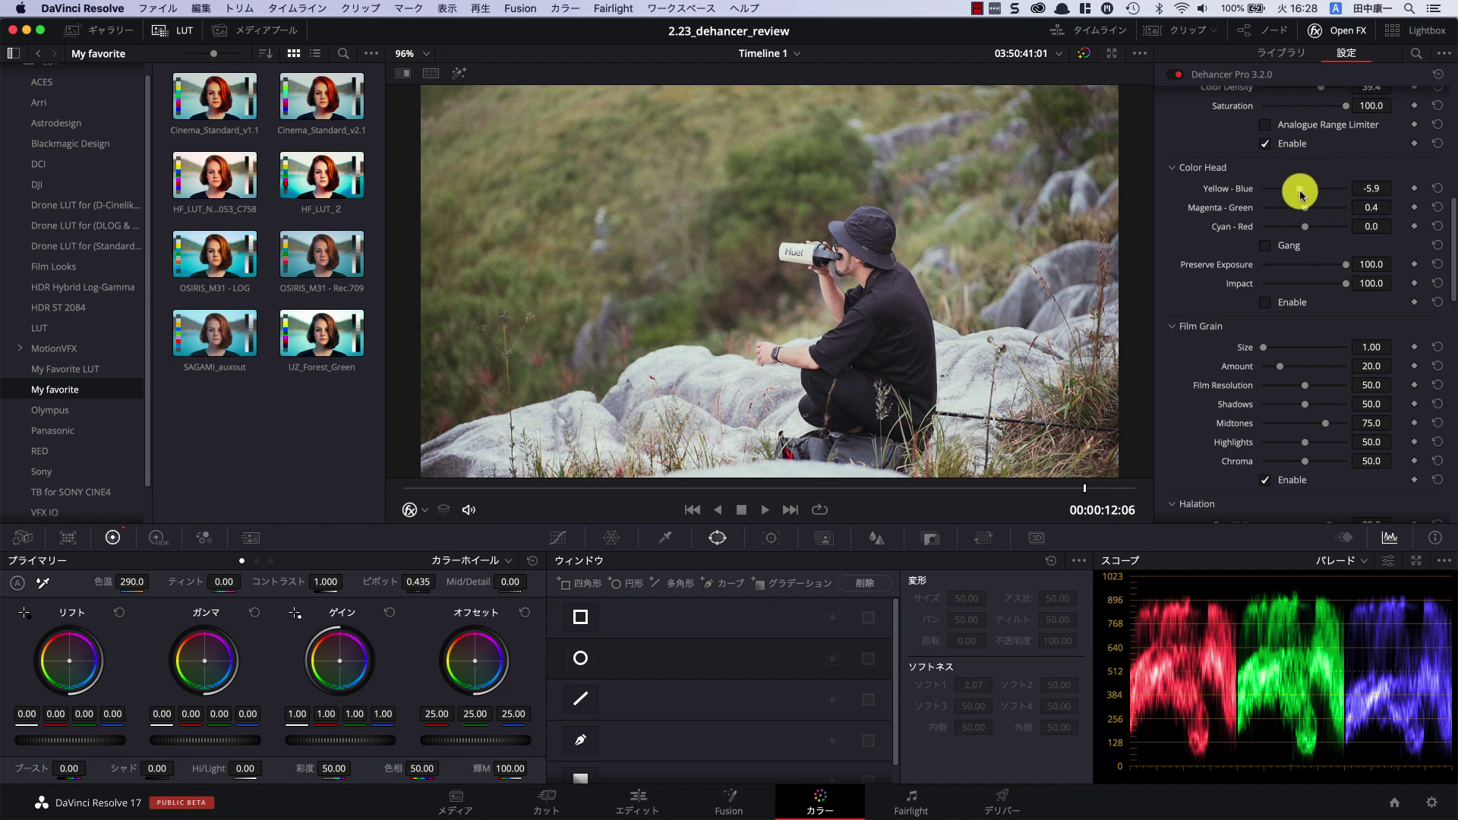
left_click_drag(1303, 192, 1304, 191)
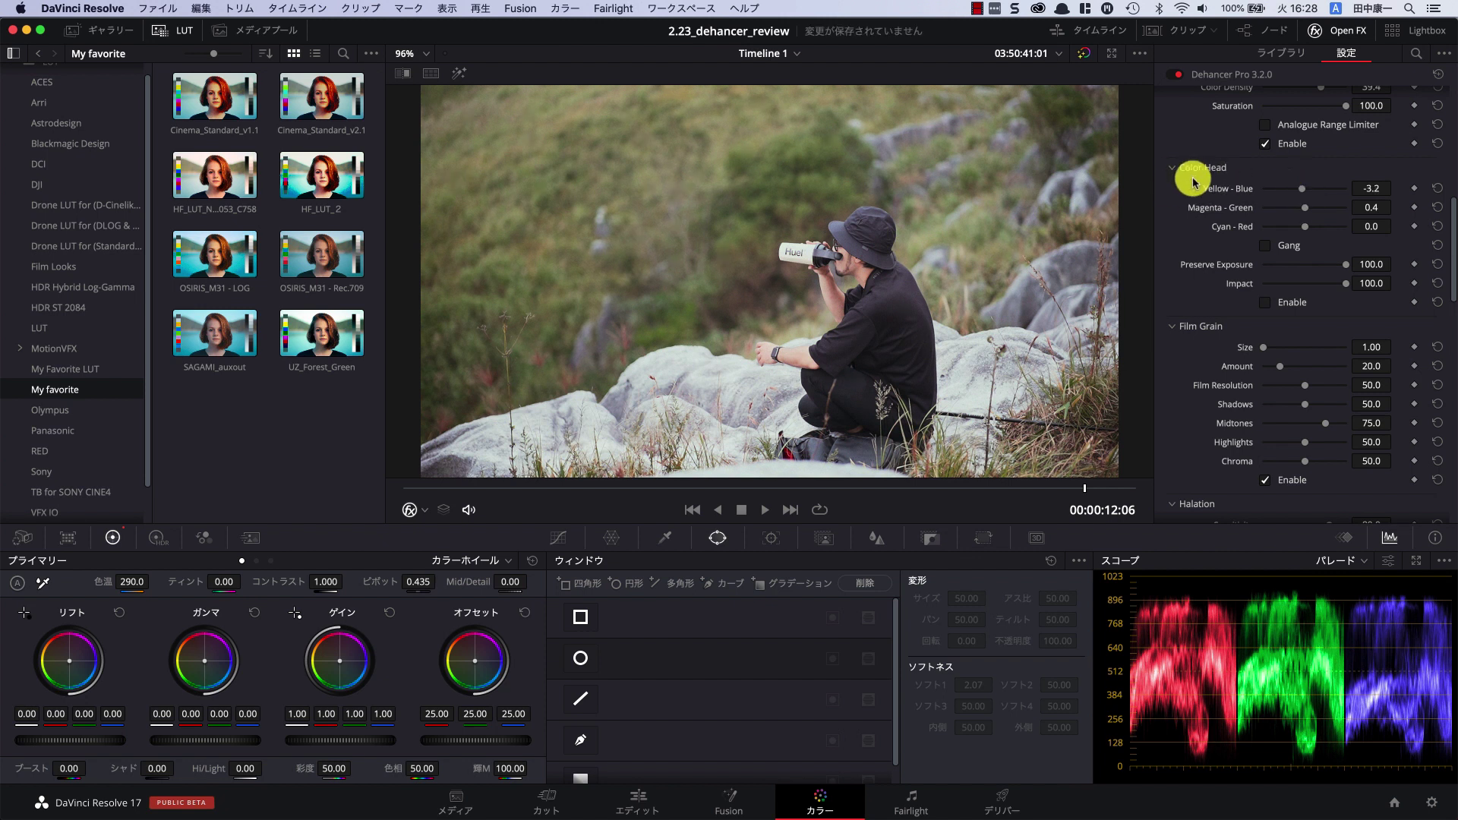
scroll(1221, 349, "down", 3)
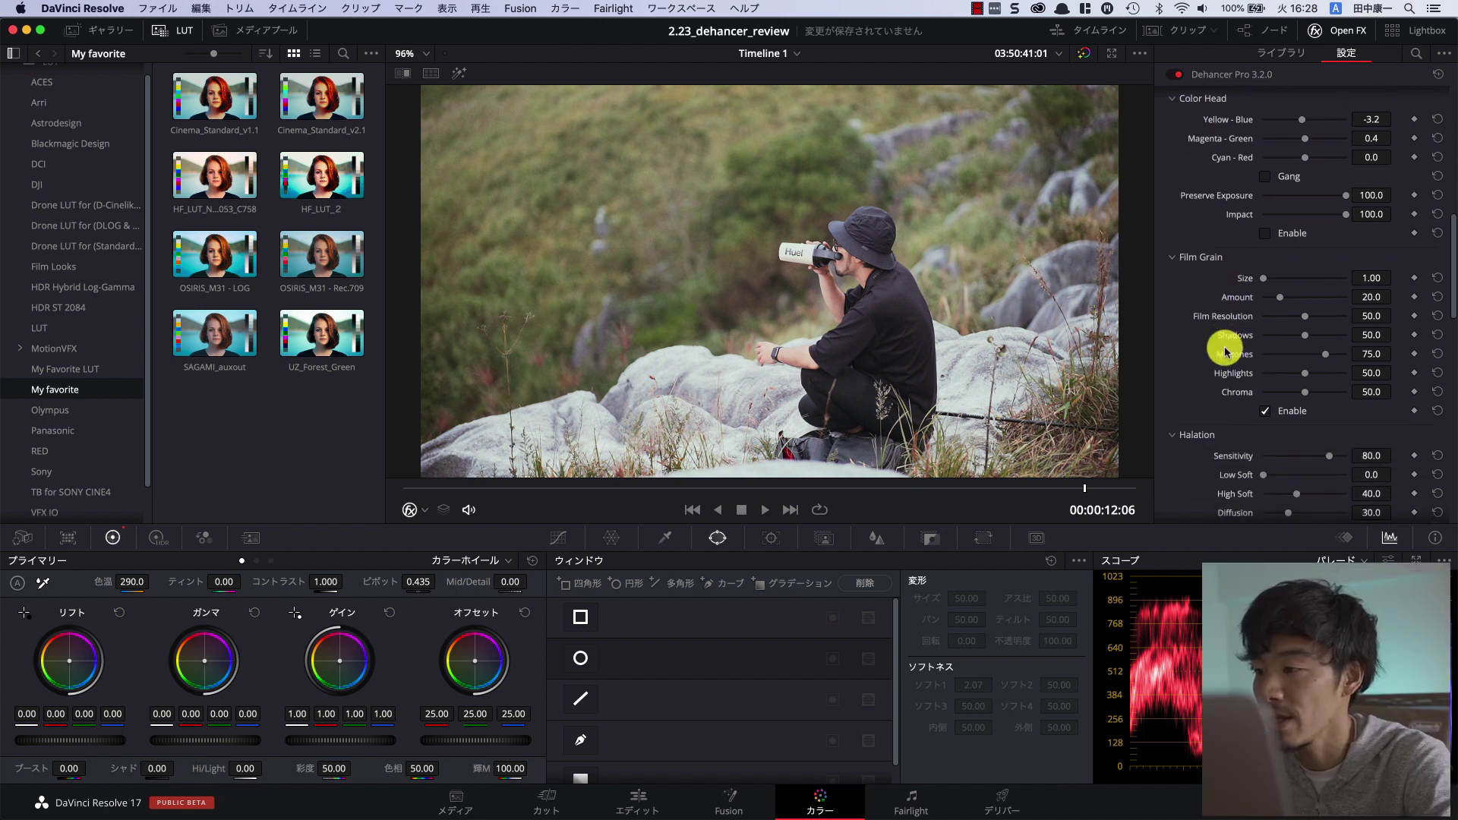
- Enable Film Grain, test Amount at 100 and 0, then set Amount 21.1 and Size 1.51
scroll(1204, 296, "down", 3)
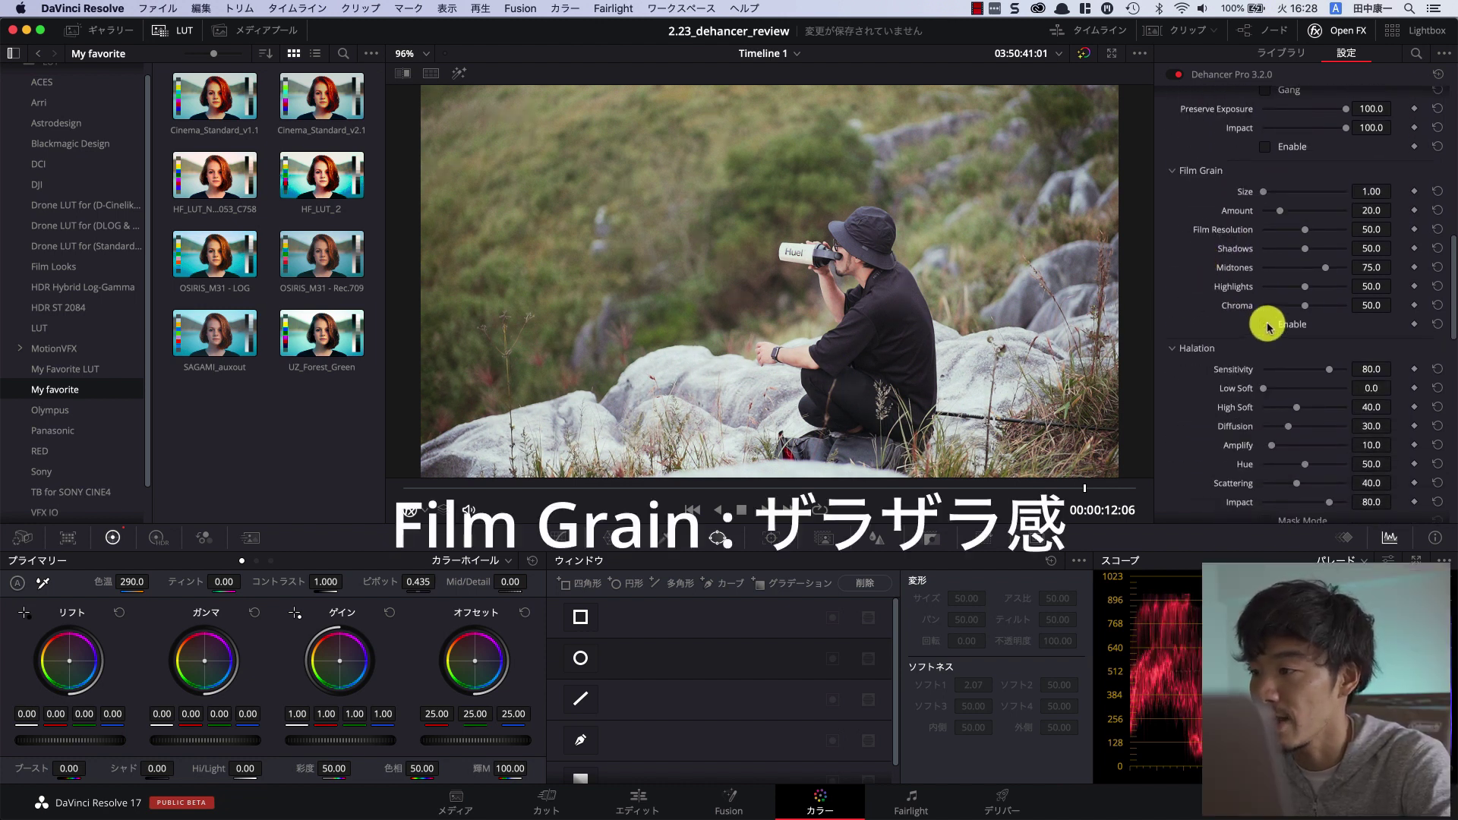
scroll(1268, 326, "up", 1)
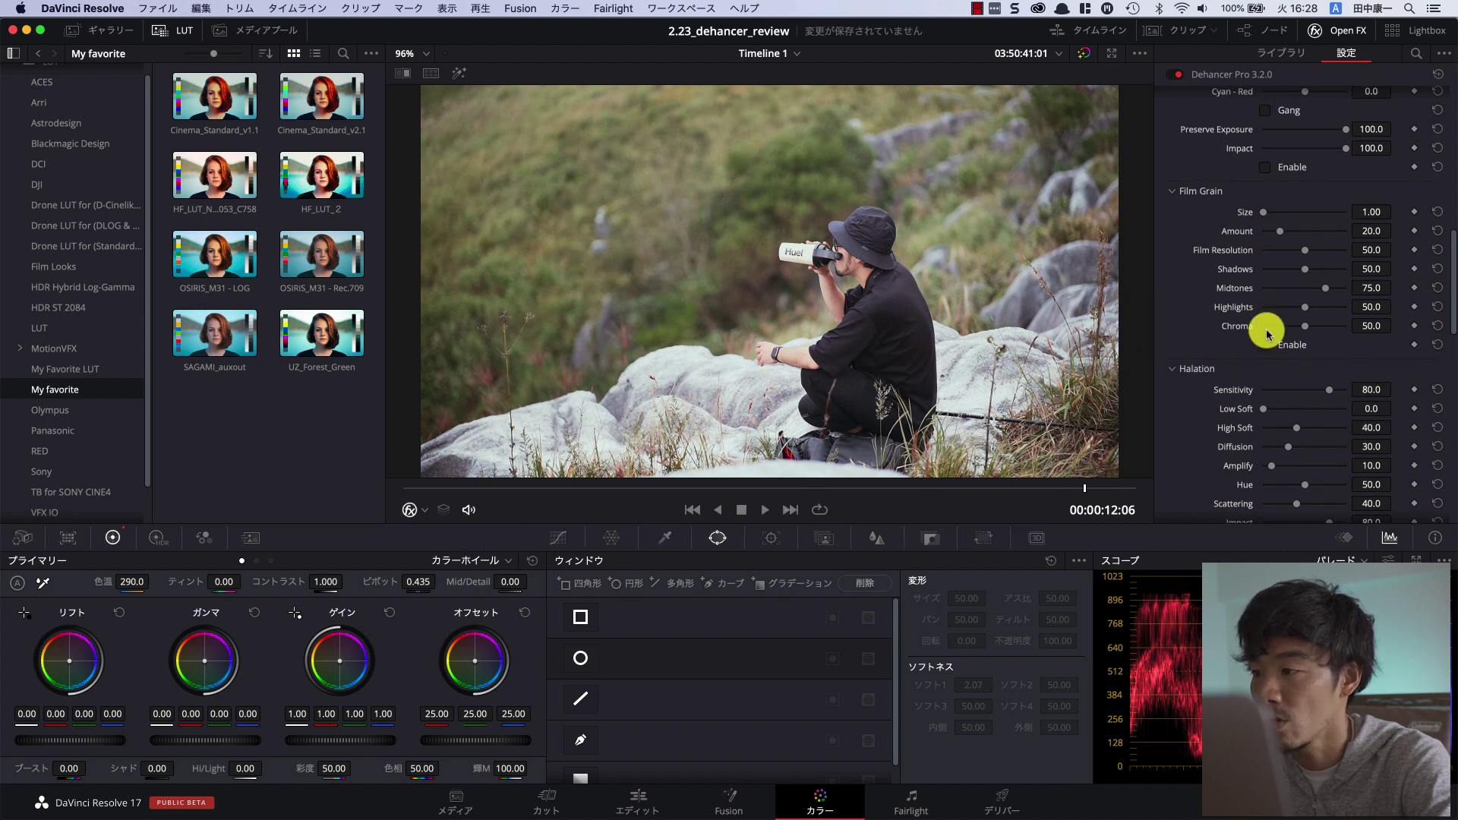
left_click(1265, 345)
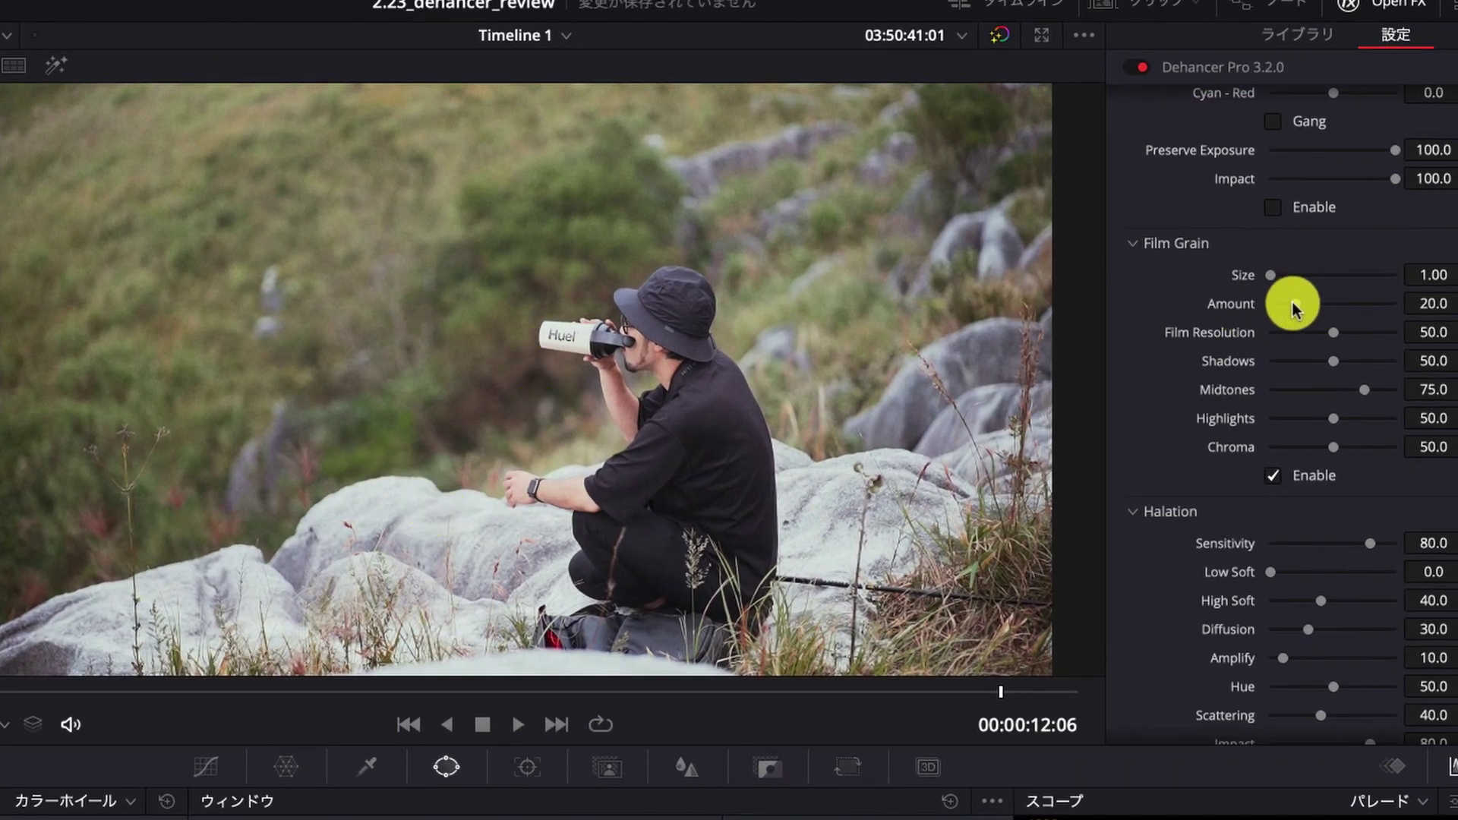
left_click_drag(1292, 302, 1434, 304)
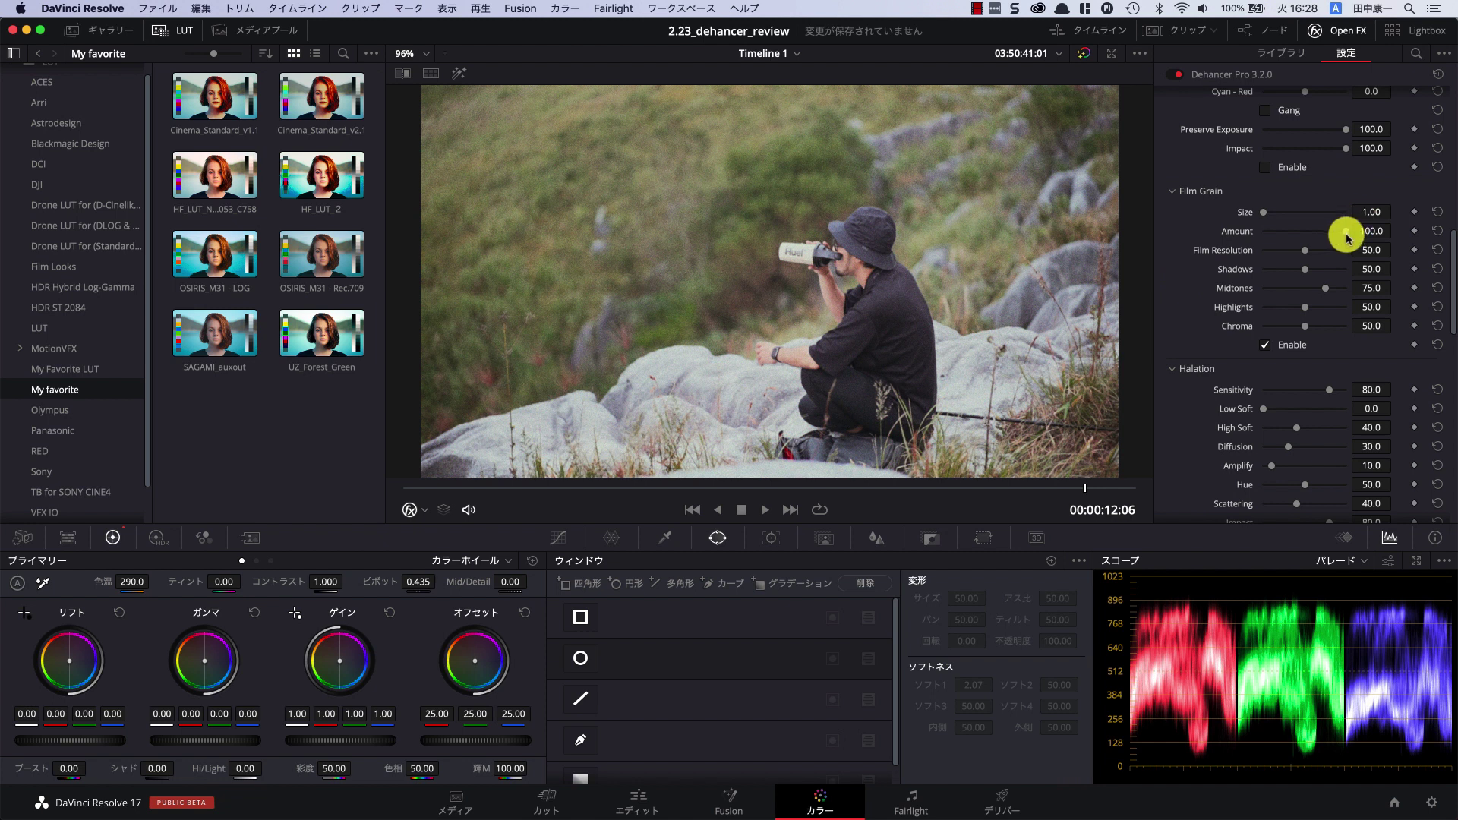
left_click_drag(1346, 235, 1239, 241)
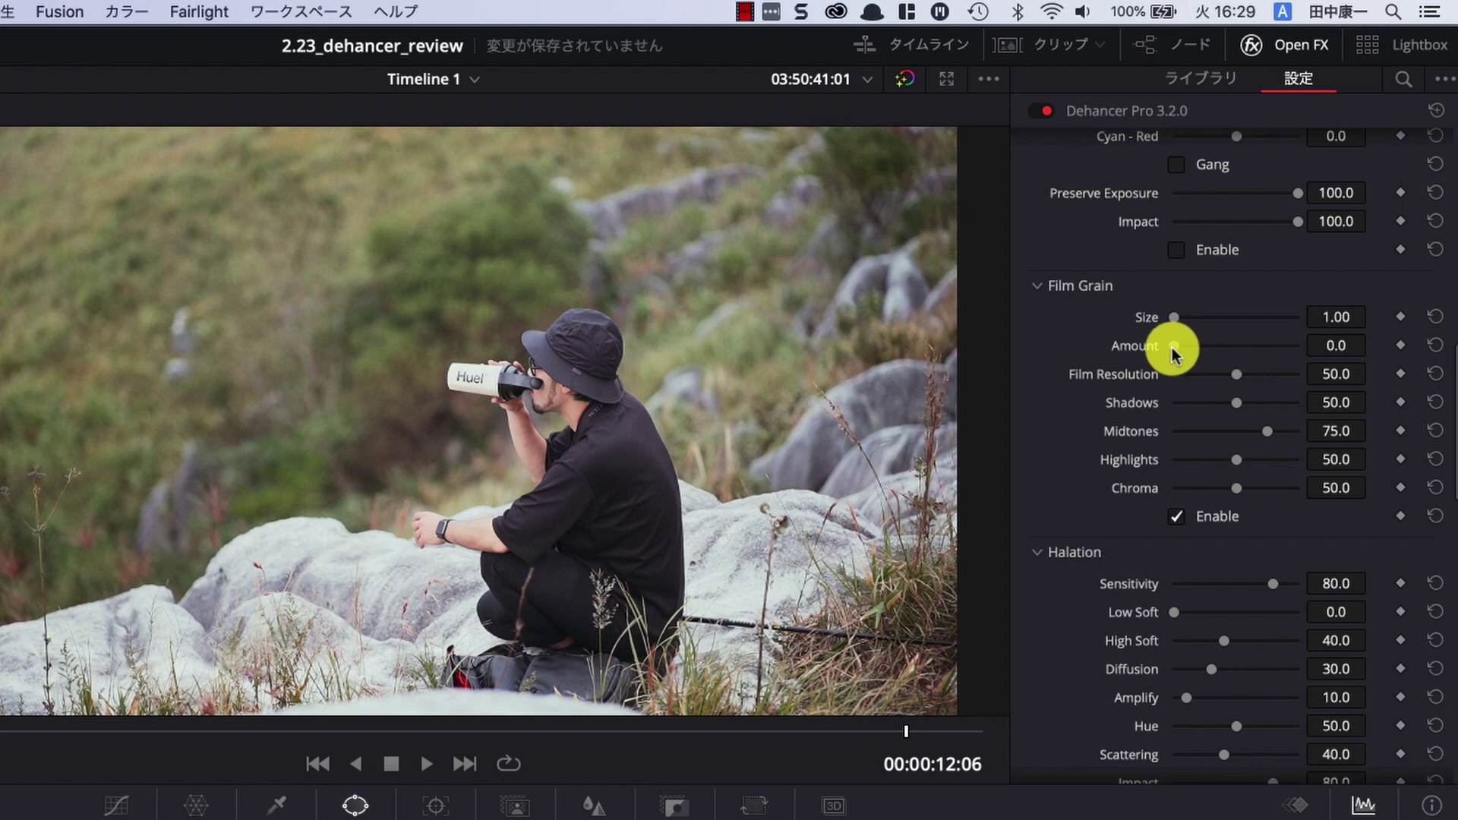
left_click_drag(1172, 348, 1224, 351)
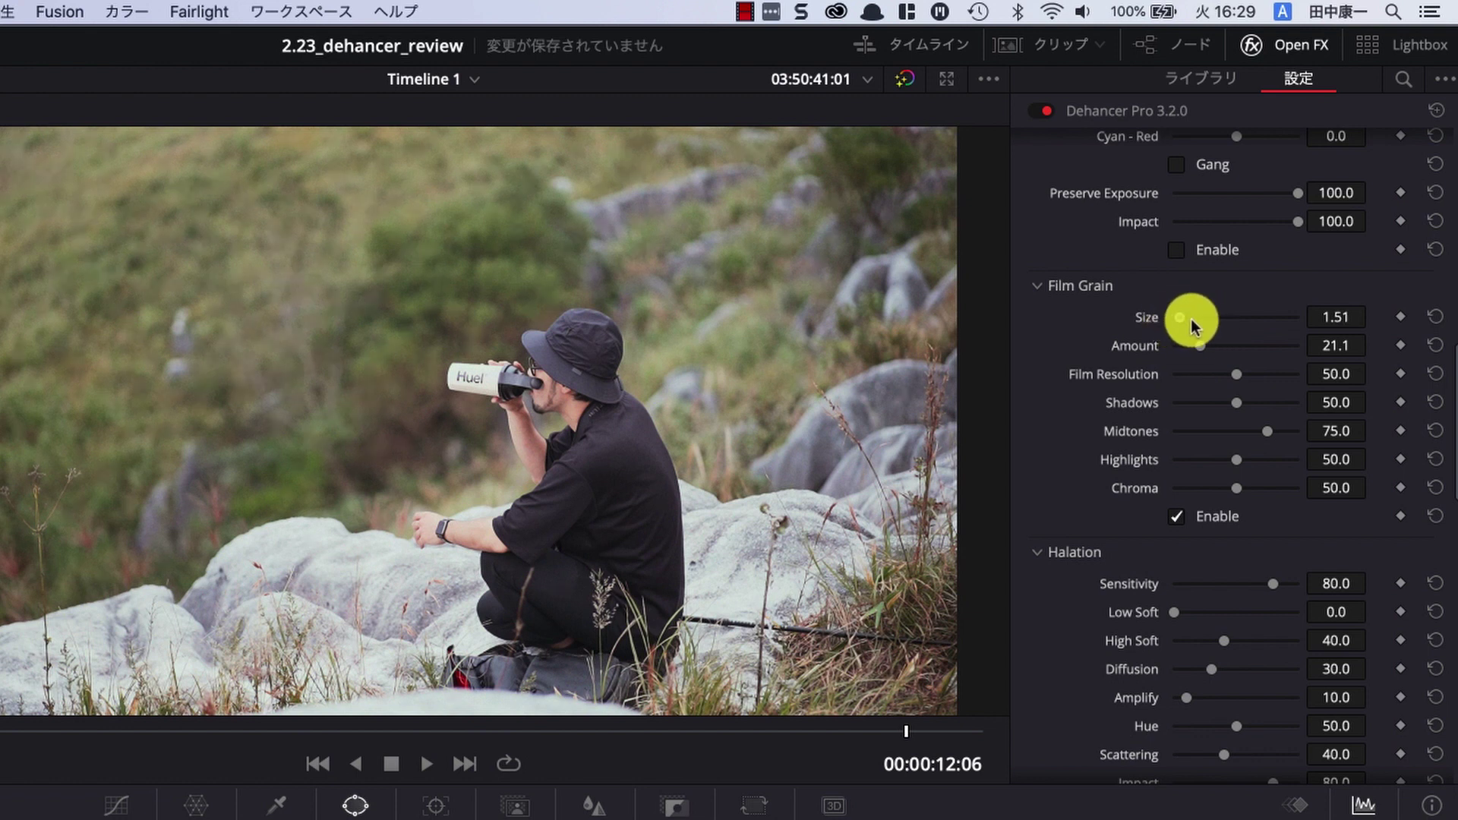
left_click_drag(1215, 319, 1202, 321)
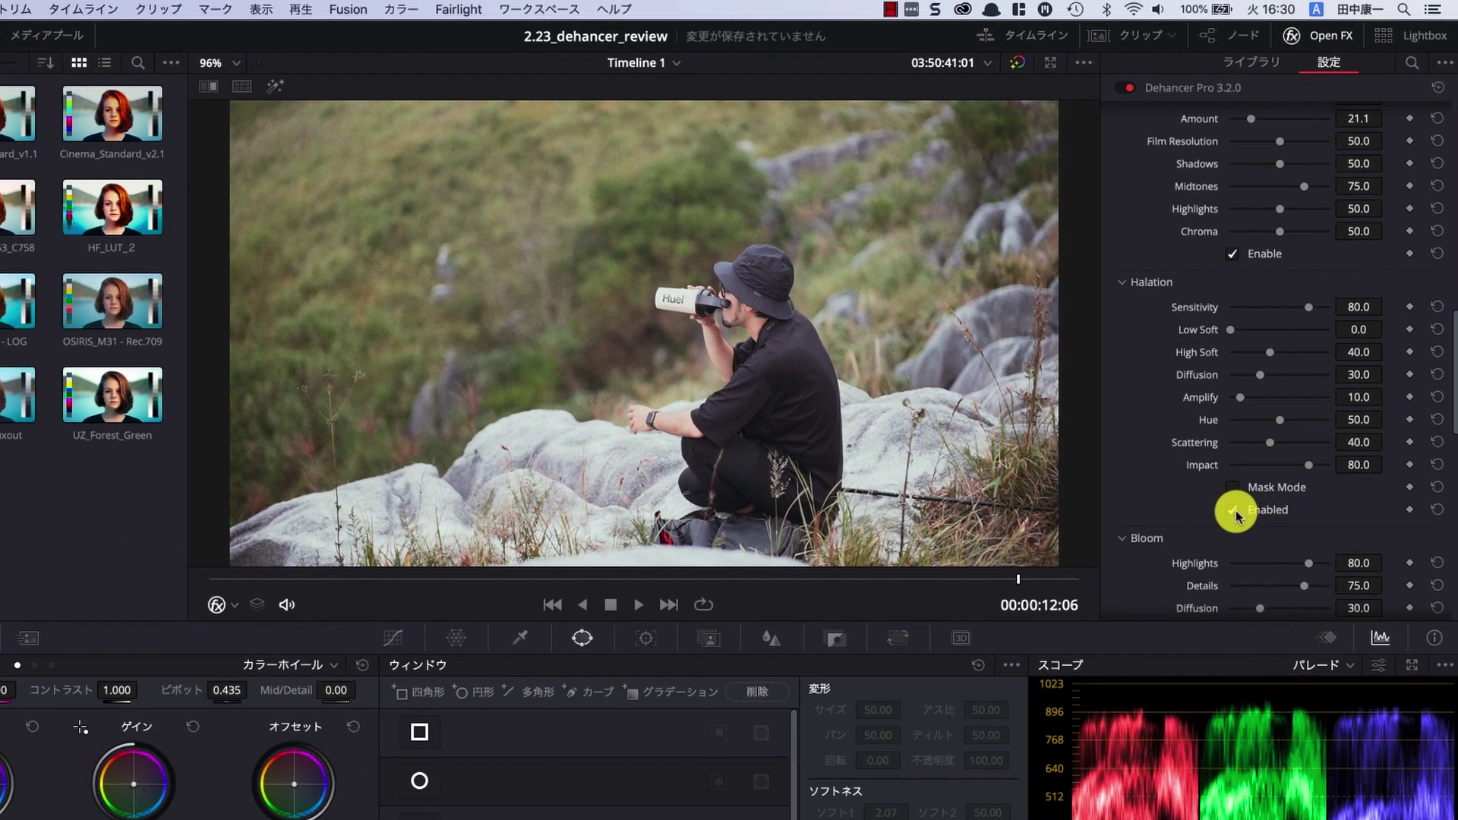
- Enable Halation and, after trying a few values, push its Diffusion to 100.0
left_click(1265, 430)
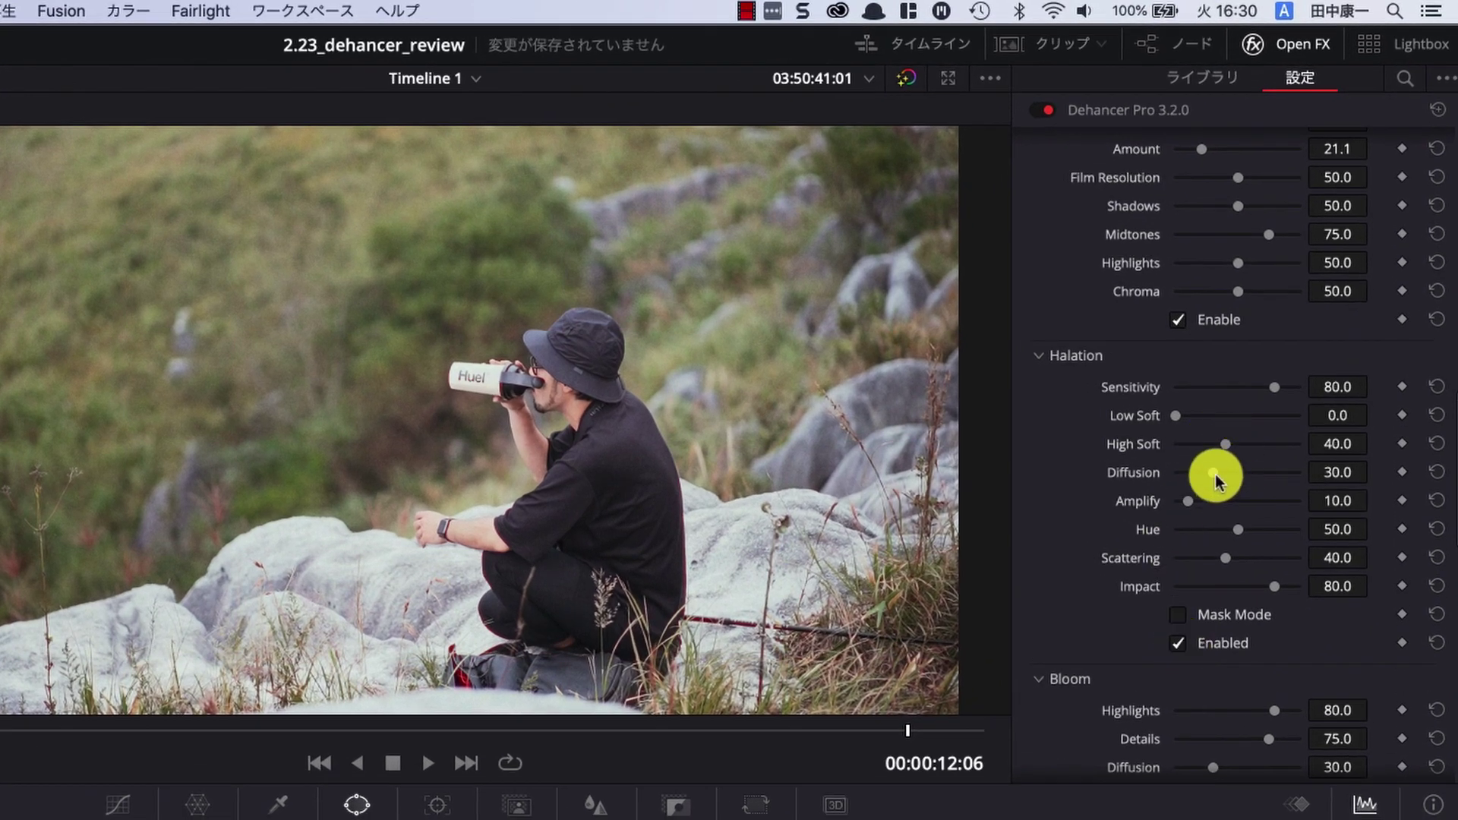
left_click_drag(1210, 473, 1337, 474)
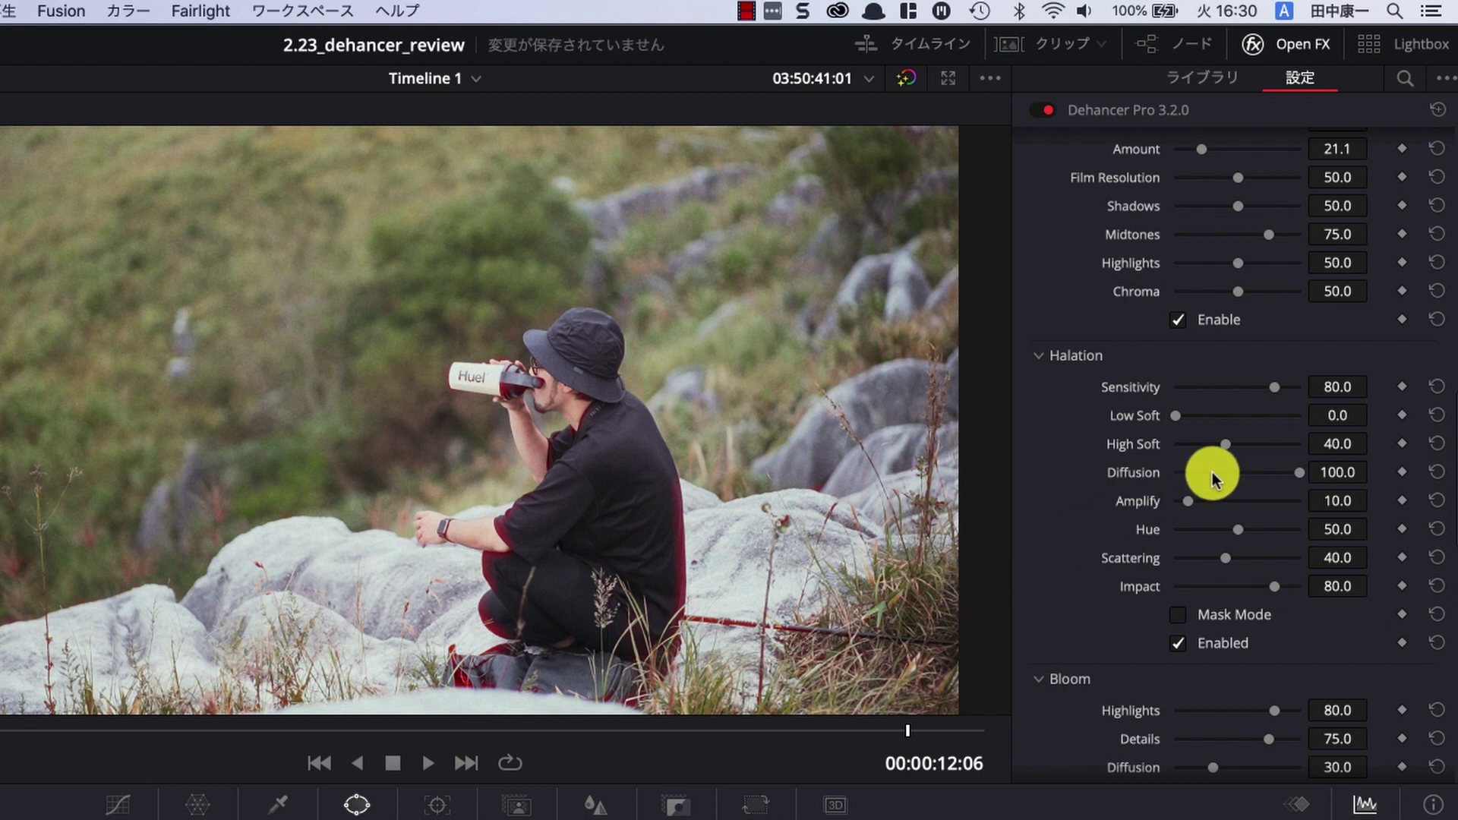
mouse_move(1296, 472)
left_mouse_down()
mouse_move(1178, 486)
mouse_move(1288, 480)
mouse_move(1206, 483)
left_mouse_up()
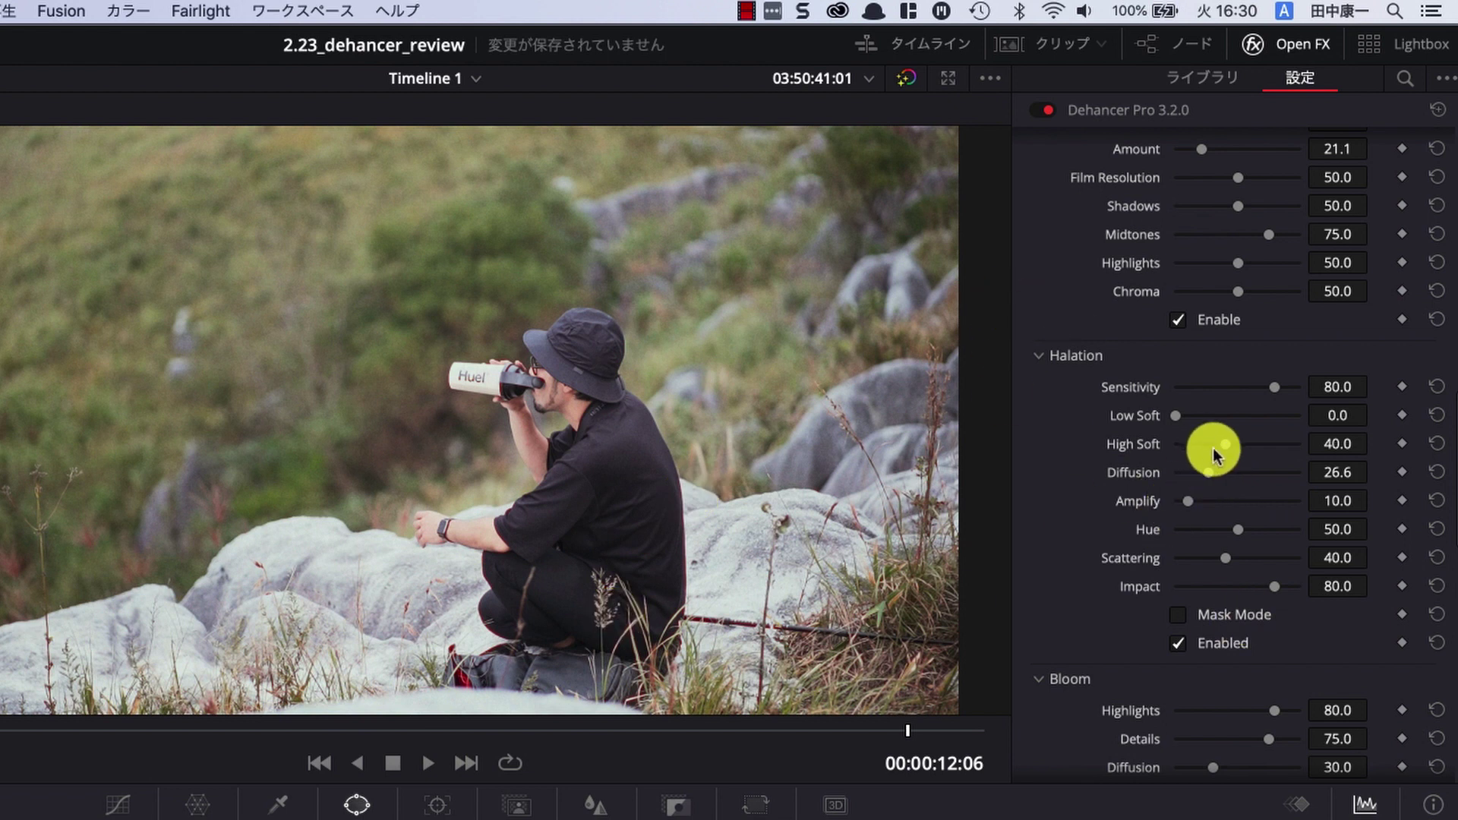
left_click_drag(1205, 472, 1356, 473)
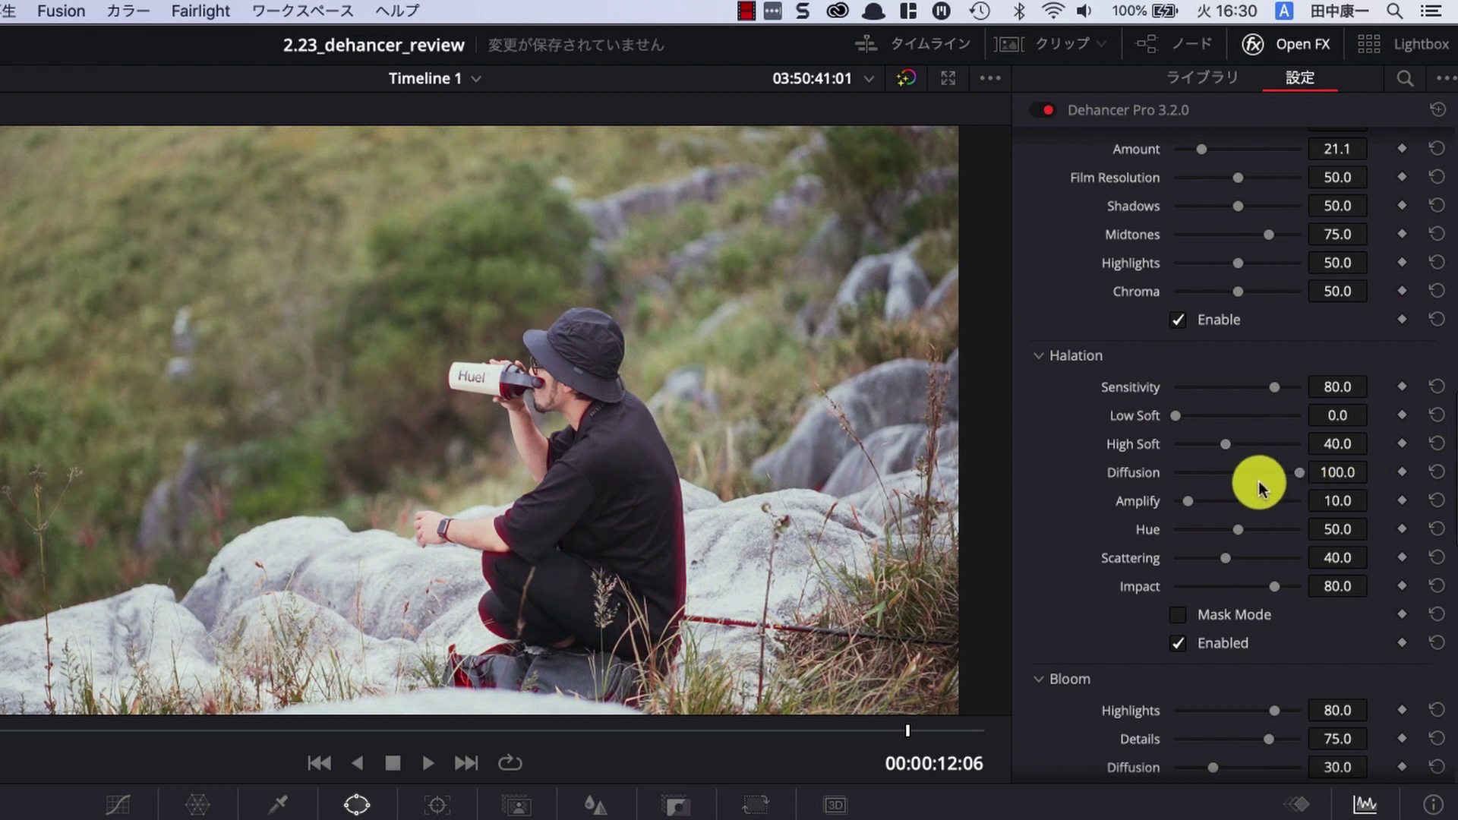
- In halation mask view, set Sensitivity 100, High Soft 73.4, Hue 71.6, Scattering about 88, and raise Amplify
left_click(1177, 616)
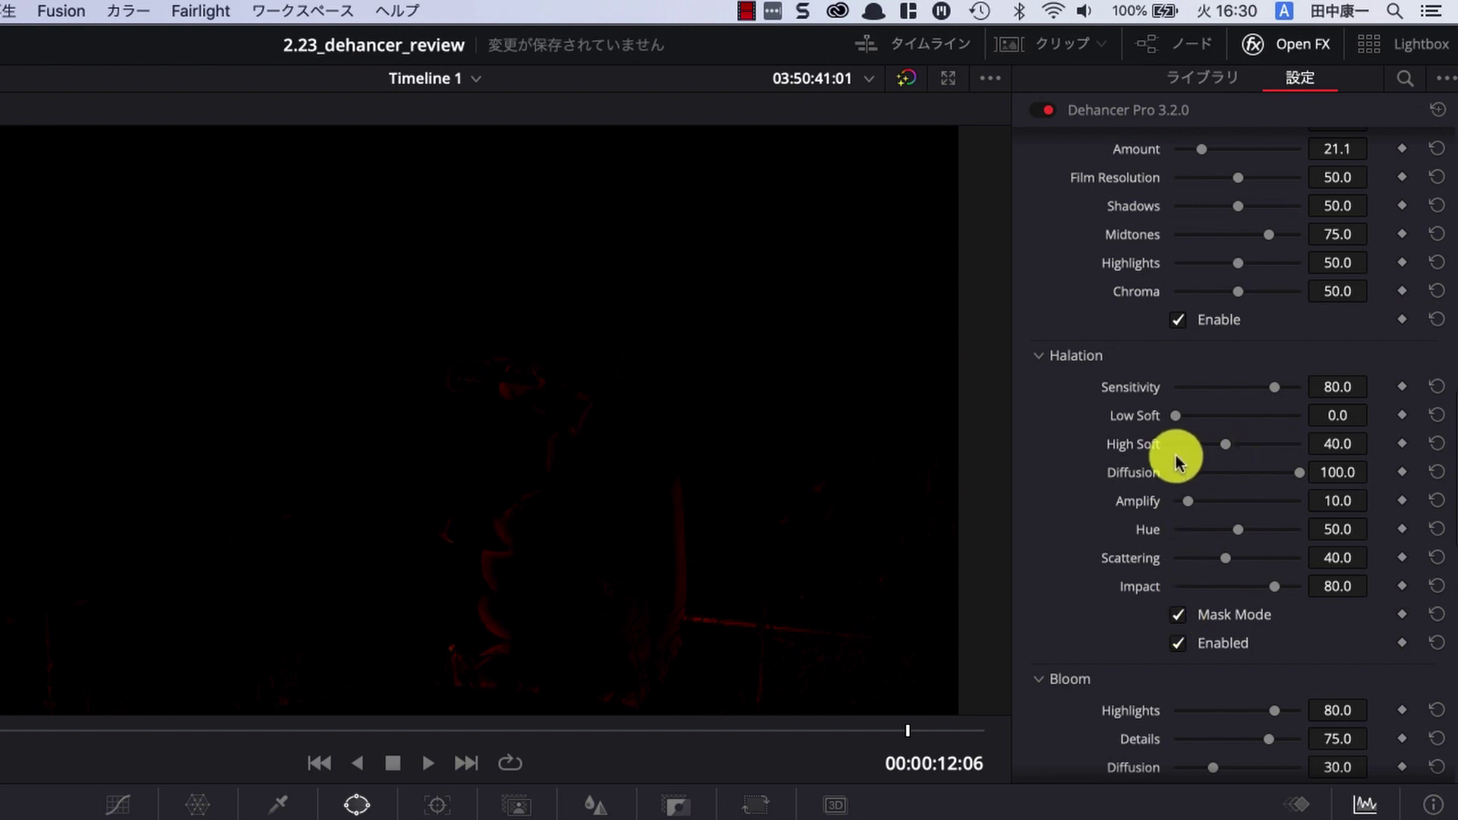
left_click_drag(1275, 385, 1329, 441)
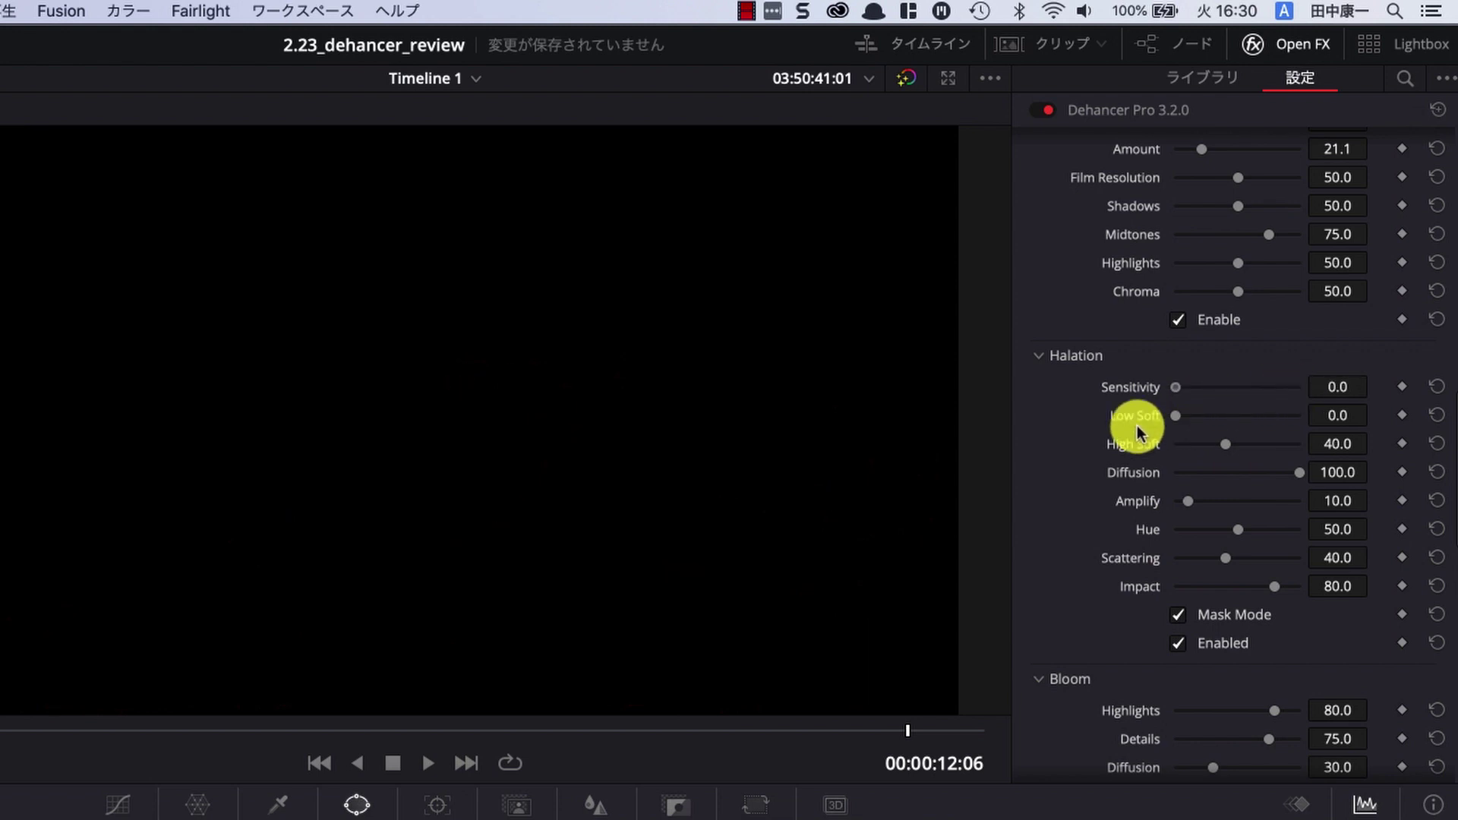
mouse_move(1177, 415)
left_mouse_down()
mouse_move(1319, 419)
mouse_move(1123, 433)
left_mouse_up()
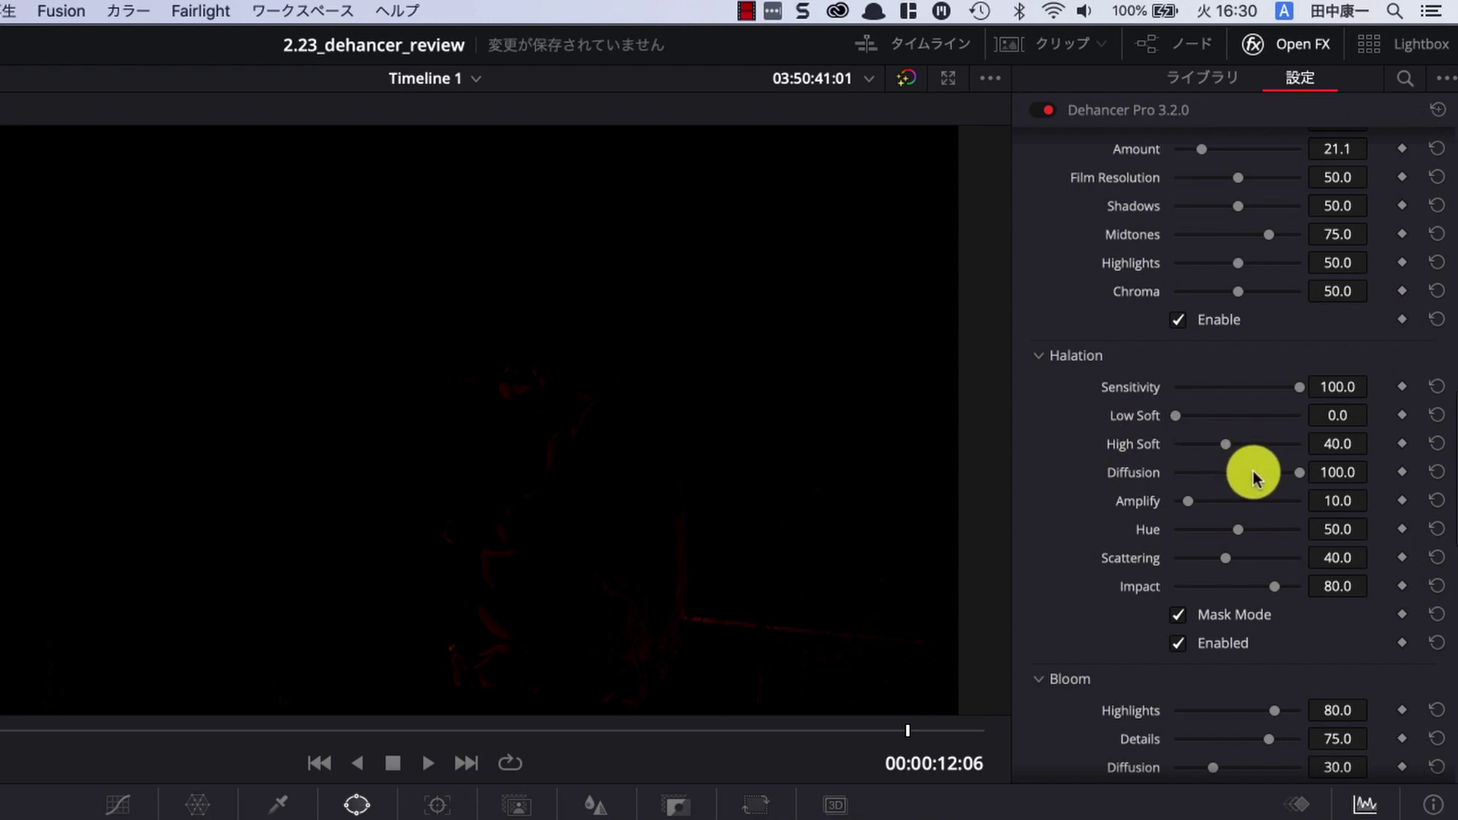
left_click_drag(1225, 444, 1266, 467)
mouse_move(1172, 502)
left_mouse_down()
mouse_move(1256, 511)
mouse_move(1198, 506)
left_mouse_up()
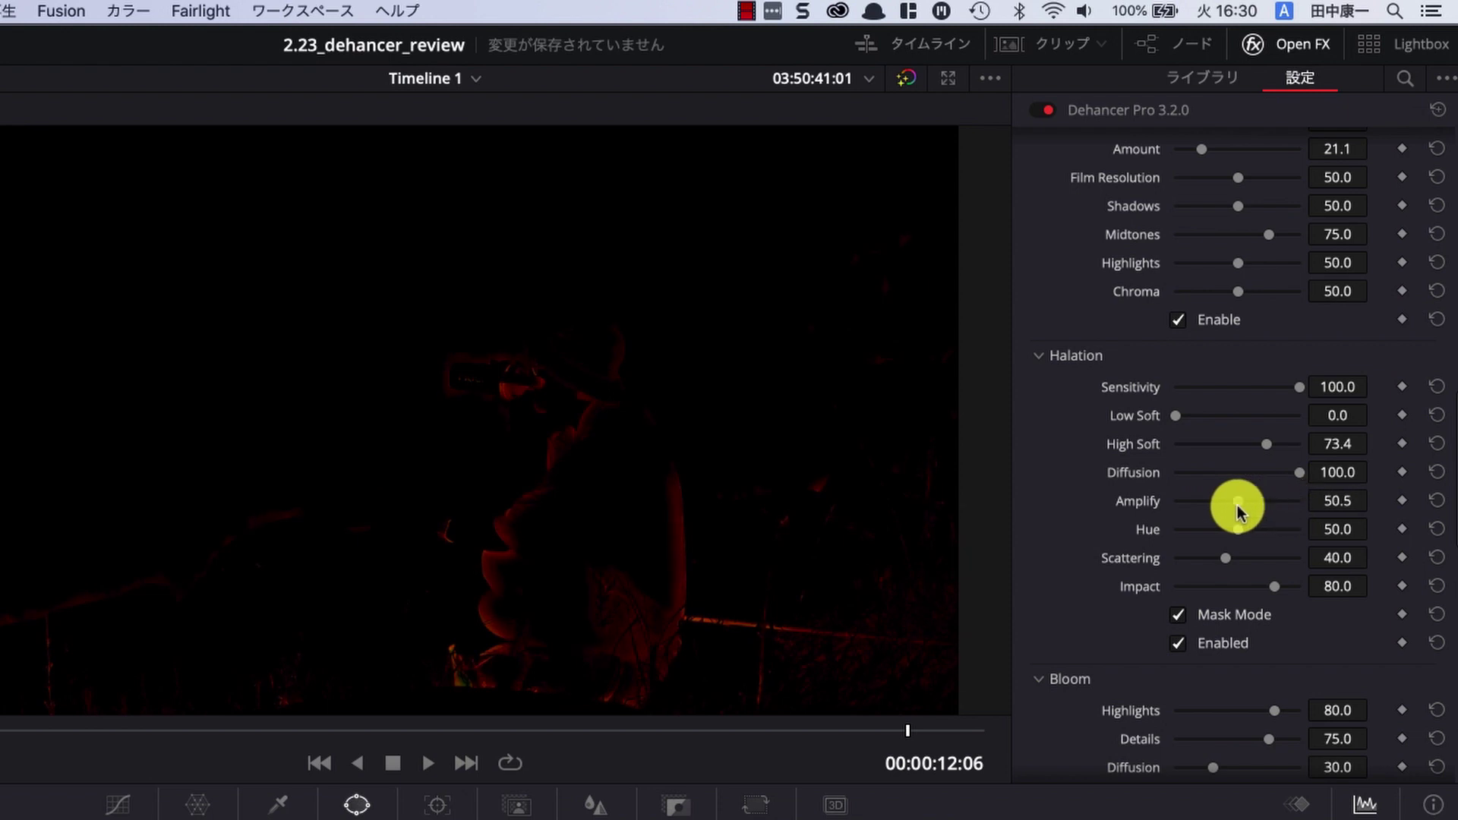
mouse_move(1198, 506)
left_mouse_down()
mouse_move(1277, 518)
mouse_move(1257, 523)
left_mouse_up()
left_click(1264, 530)
left_click(1265, 560)
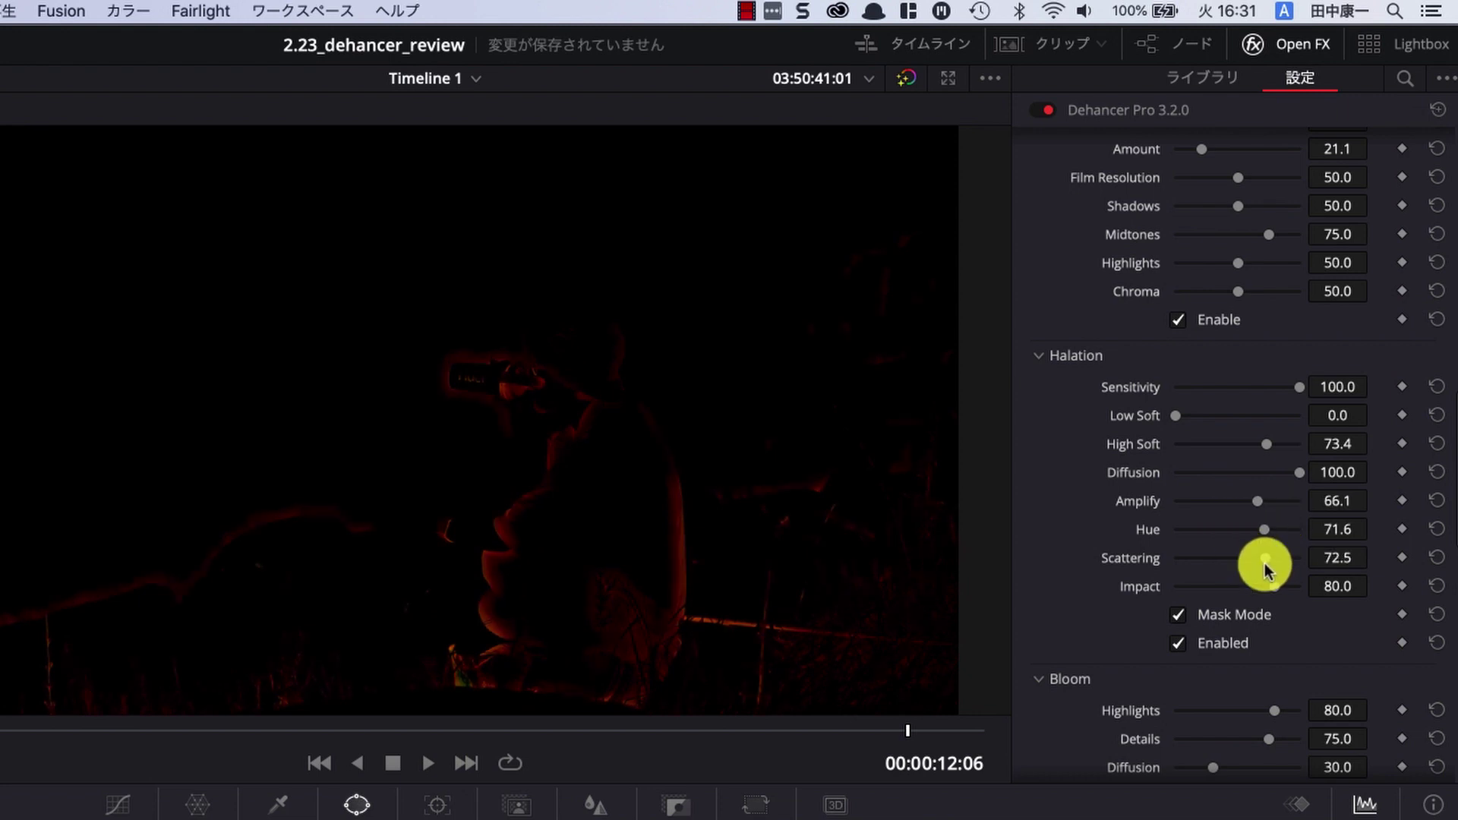
mouse_move(1265, 562)
left_mouse_down()
mouse_move(1214, 564)
mouse_move(1287, 563)
left_mouse_up()
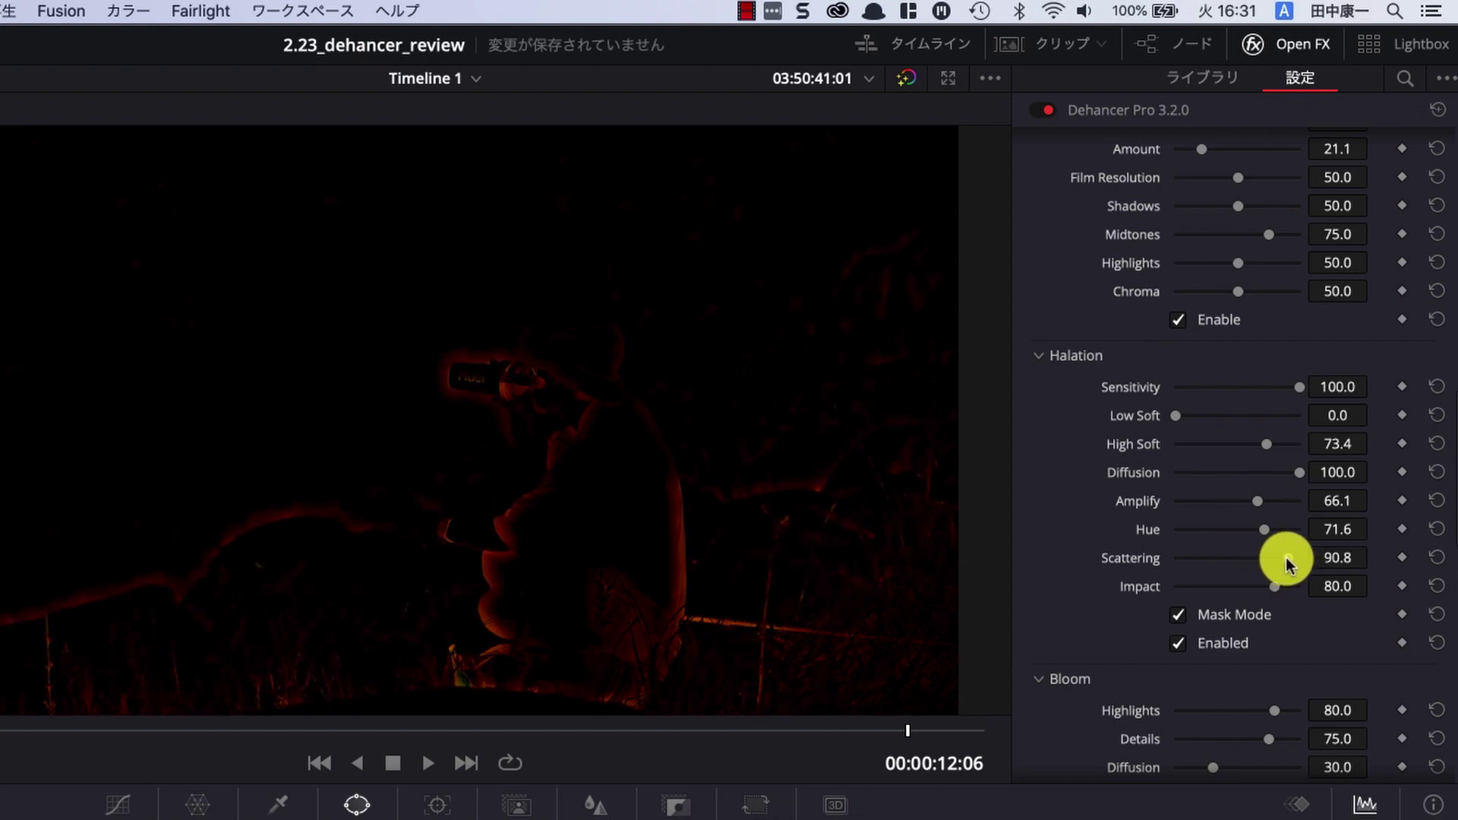
mouse_move(1287, 563)
left_mouse_down()
mouse_move(1237, 586)
mouse_move(1163, 591)
mouse_move(1323, 594)
left_mouse_up()
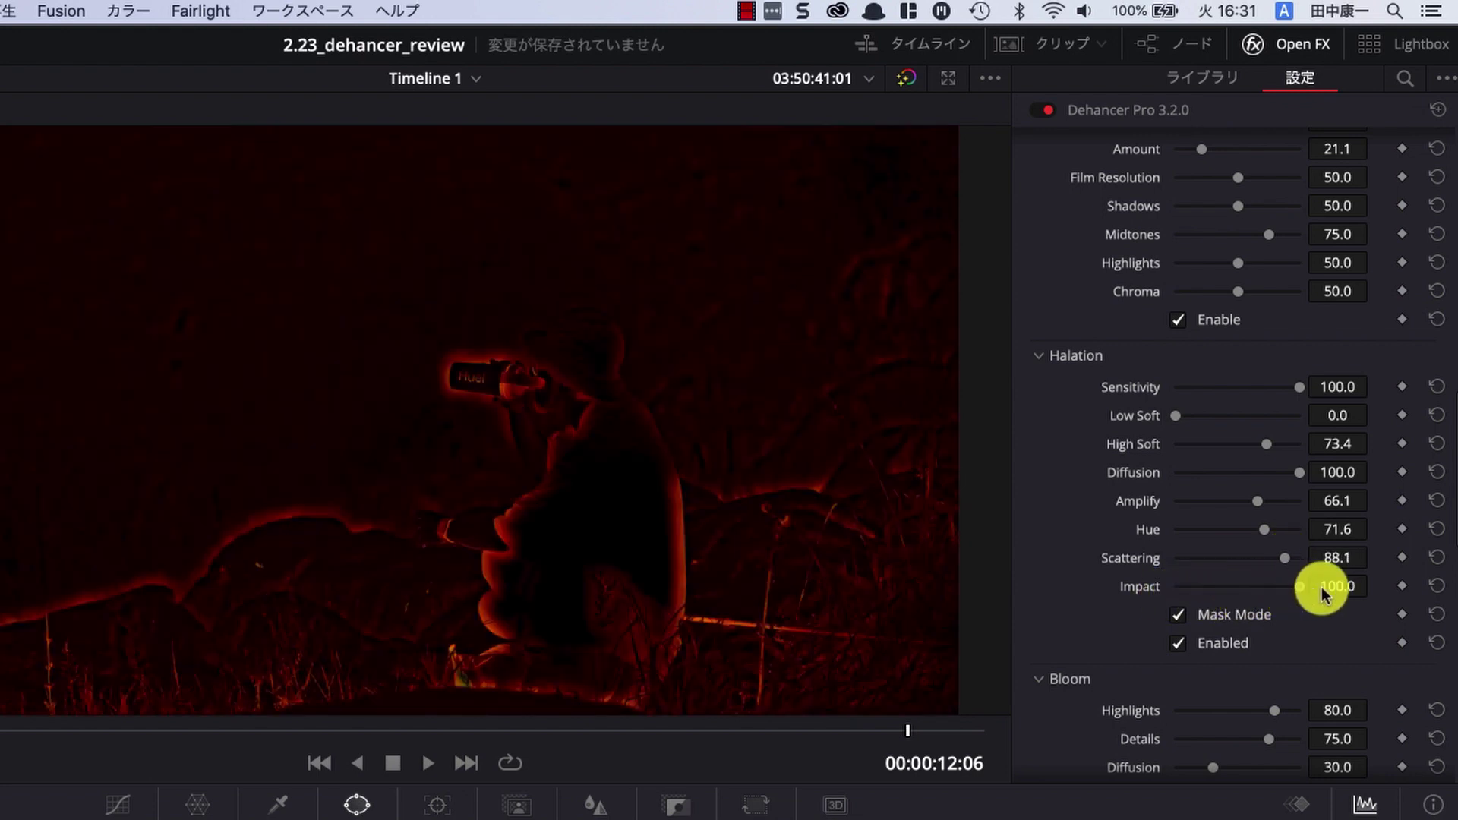
- Back on the graded image, lower Halation Impact to 64.2 and Diffusion to 54.2
left_click(1178, 614)
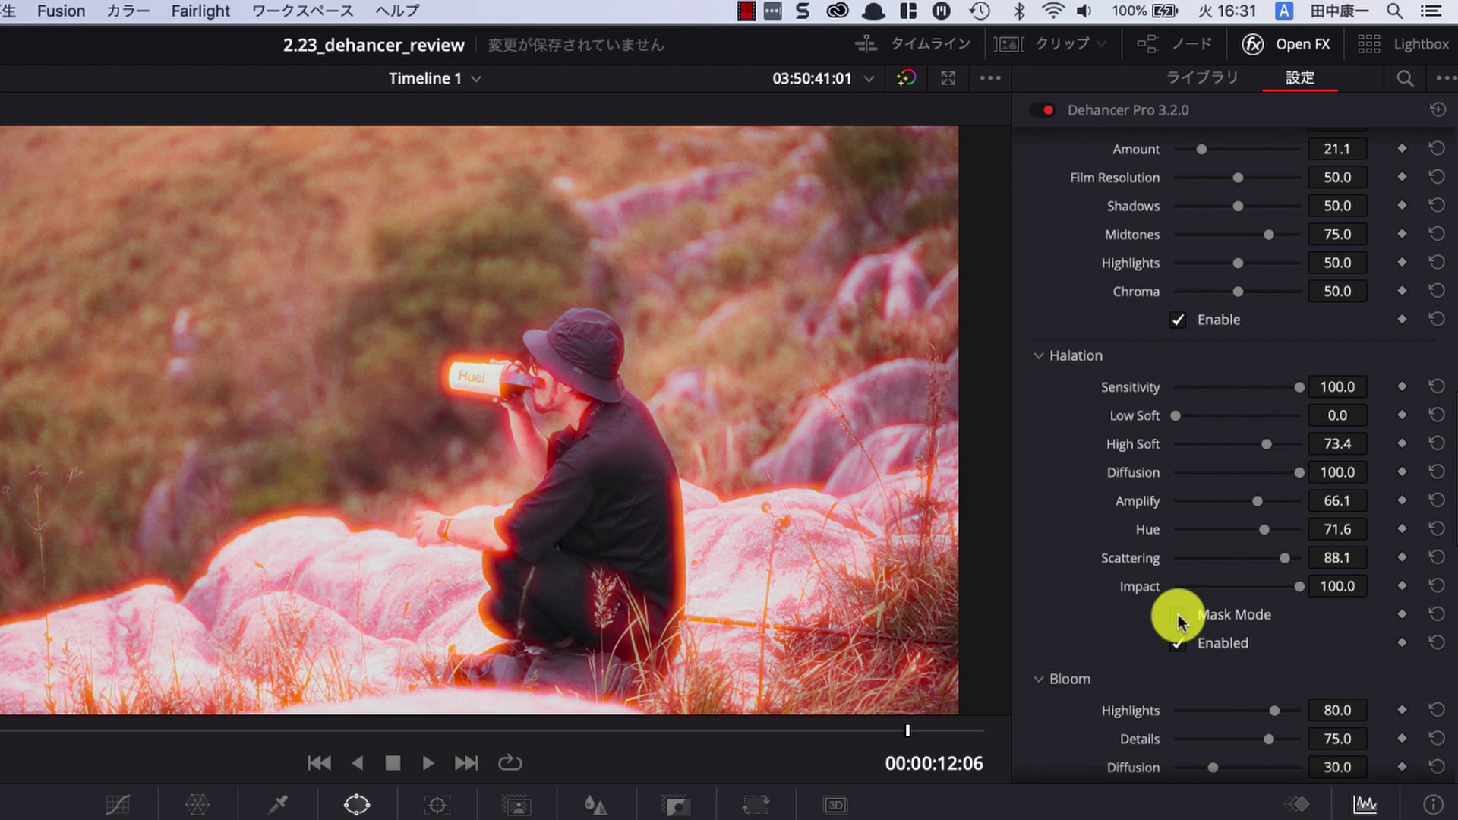
mouse_move(1297, 588)
left_mouse_down()
mouse_move(1253, 590)
mouse_move(1236, 565)
left_mouse_up()
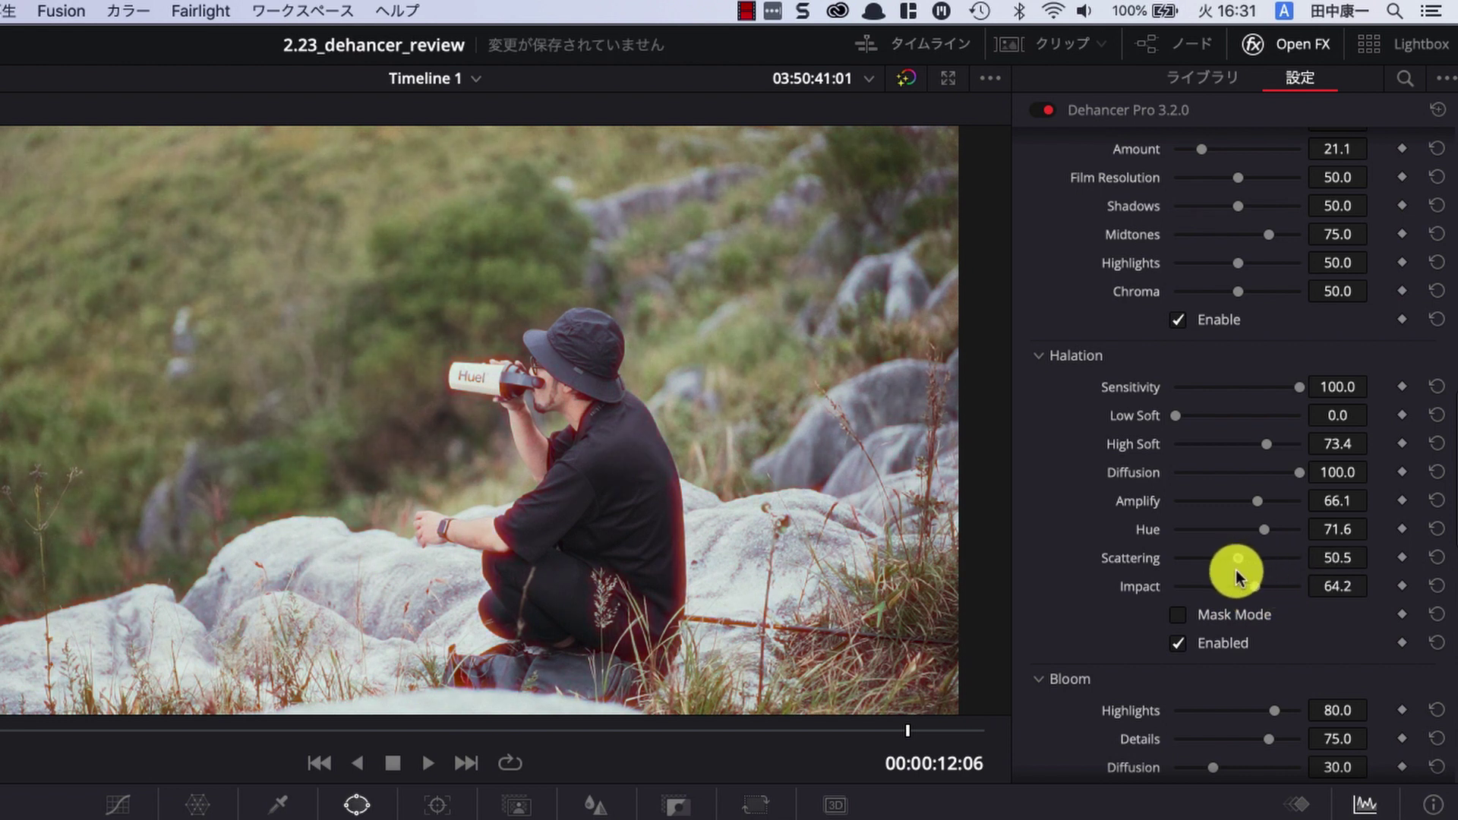
left_click_drag(1299, 474, 1243, 477)
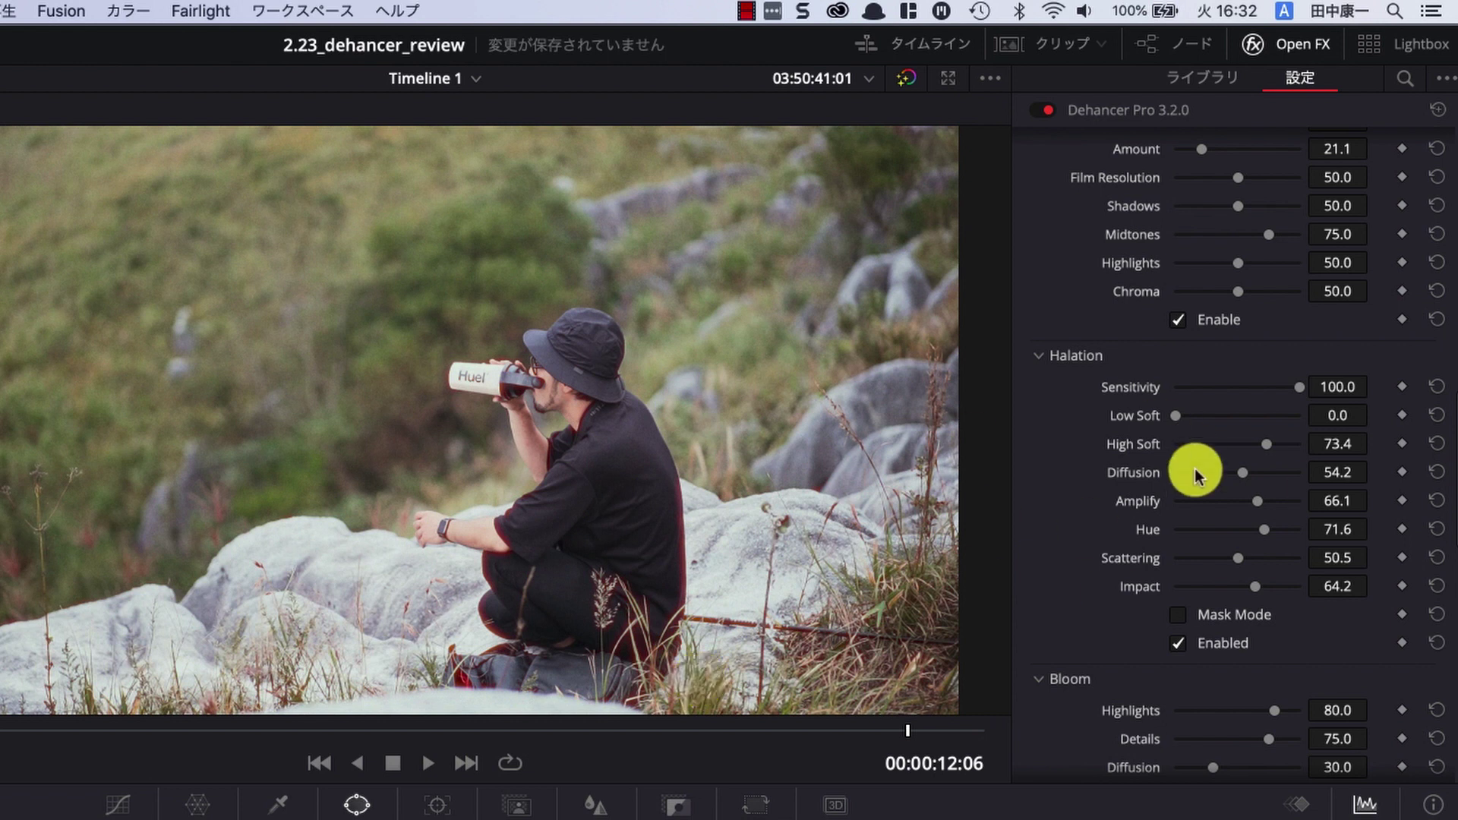
scroll(1063, 554, "down", 5)
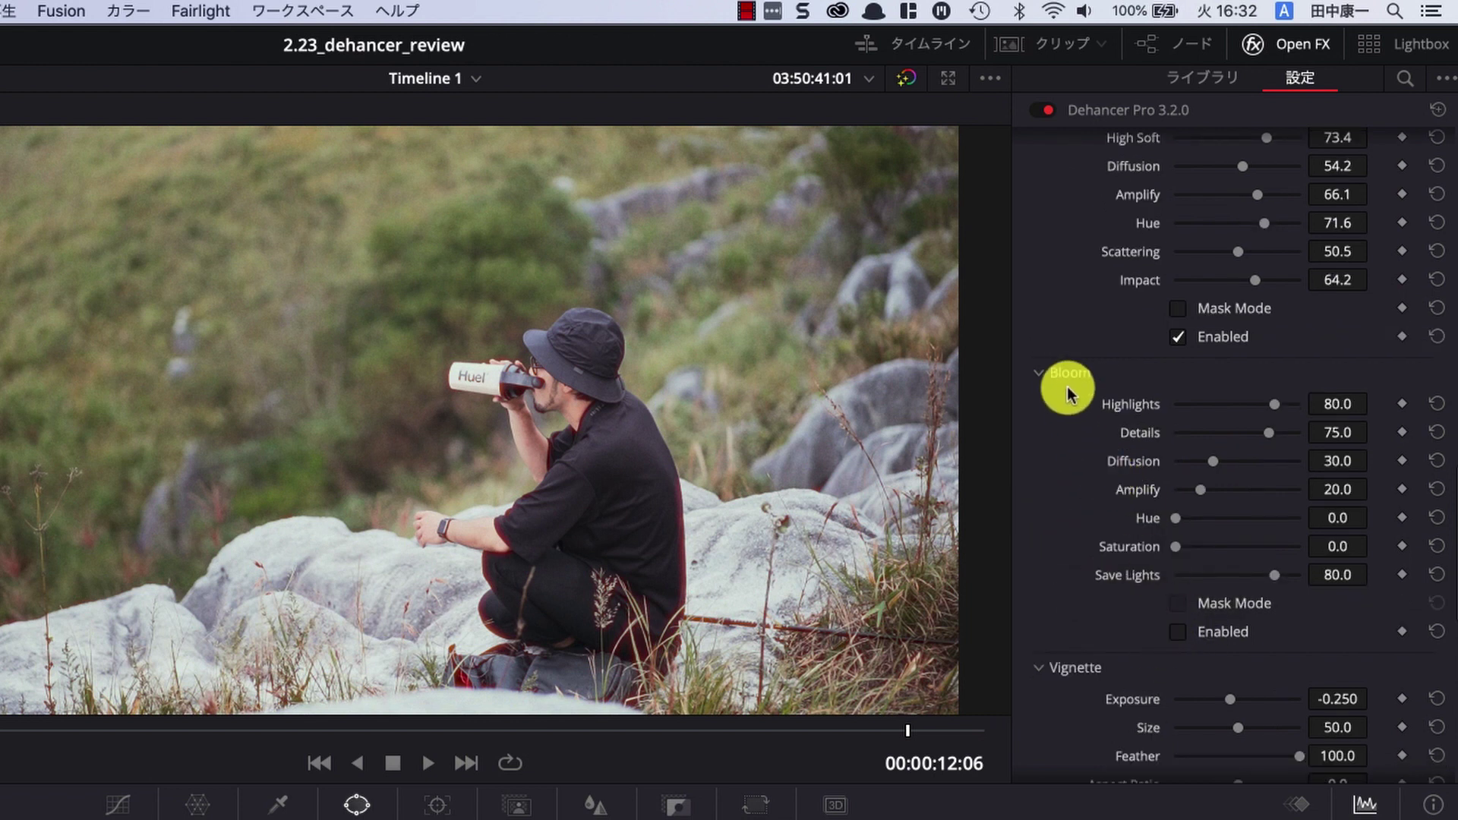
- Enable Bloom, check its mask preview, and raise Bloom Diffusion to 100
left_click(1179, 630)
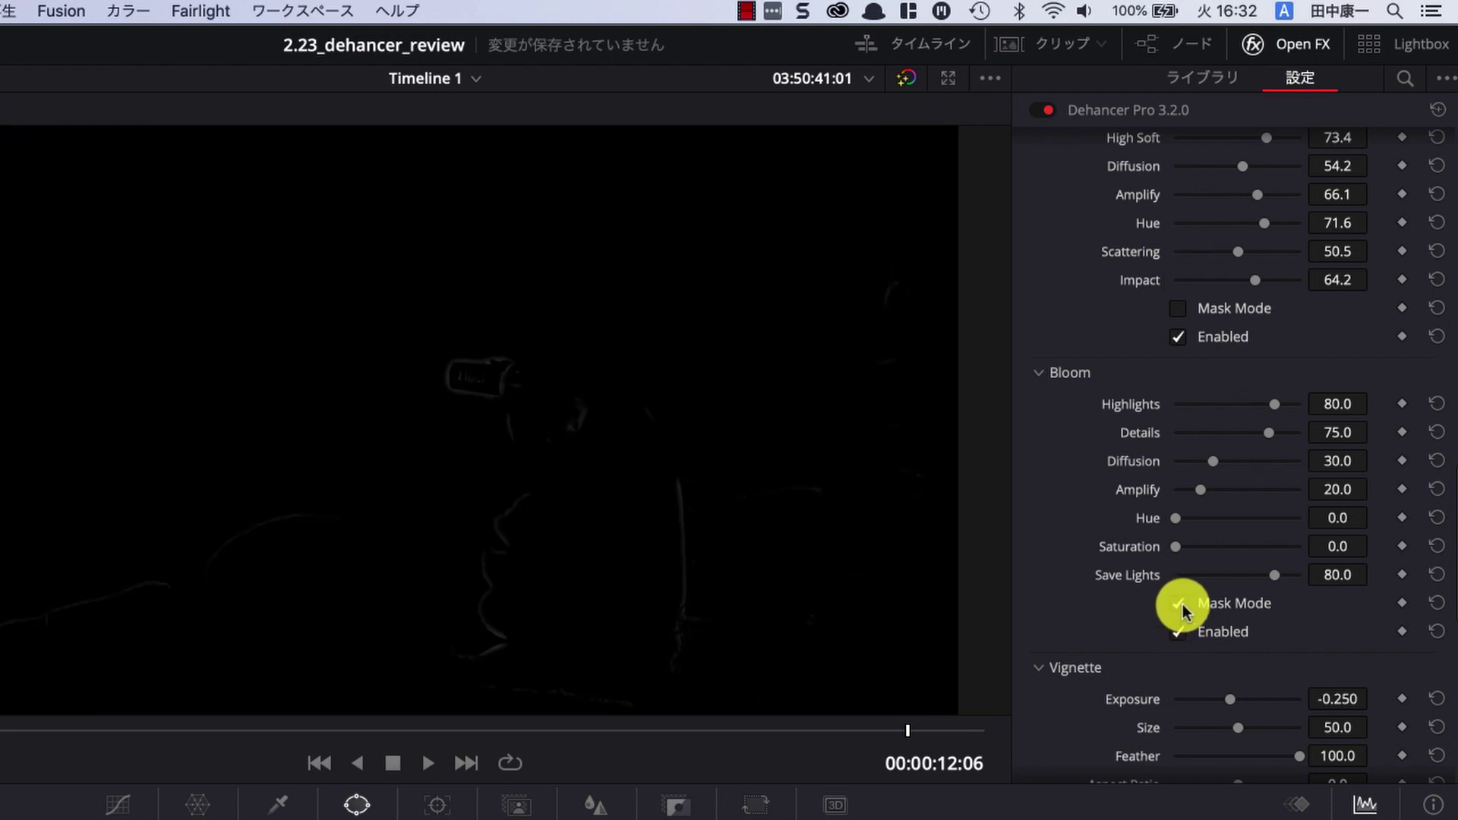
left_click(1179, 605)
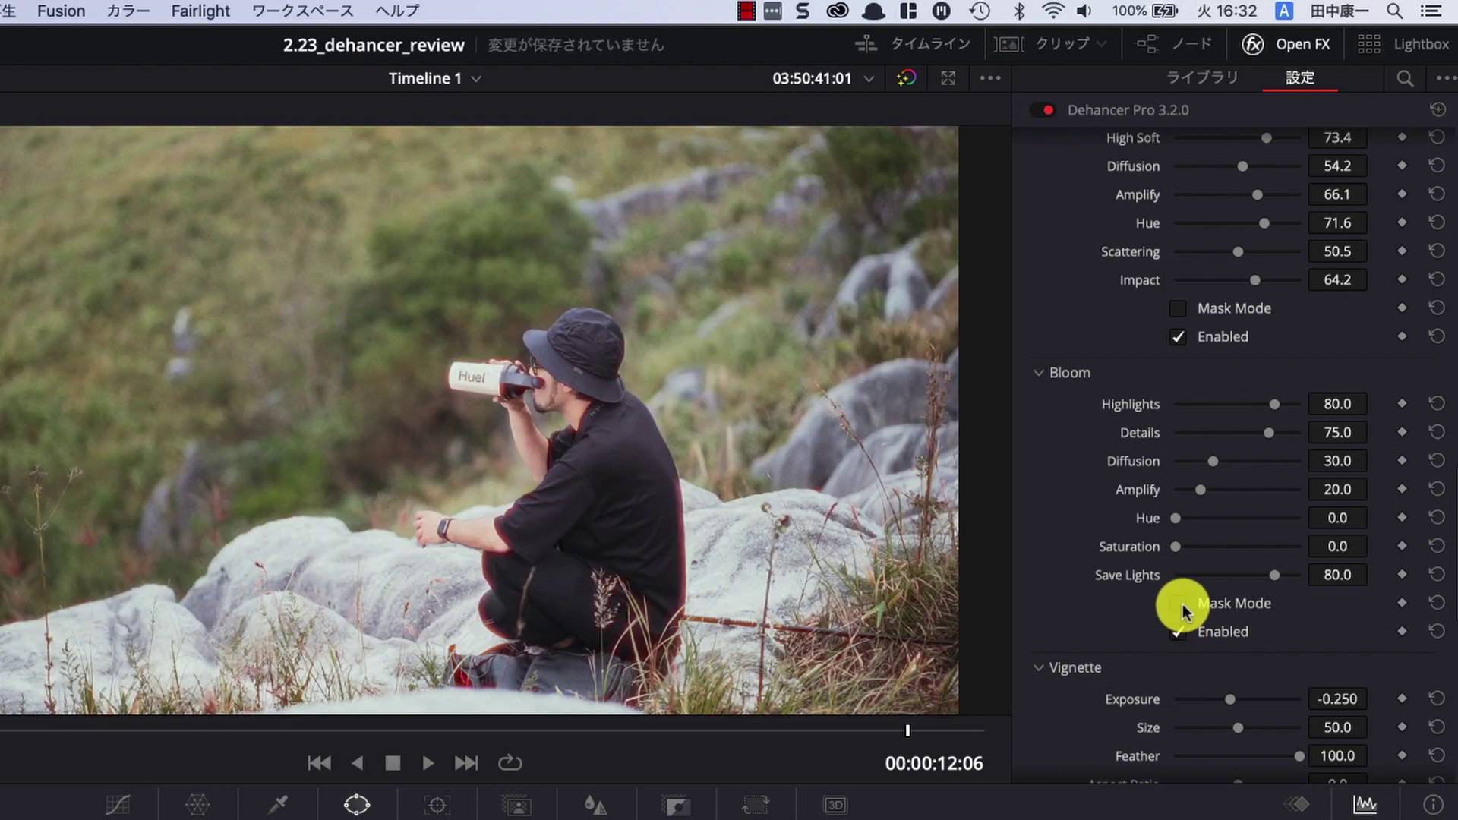
left_click(1181, 605)
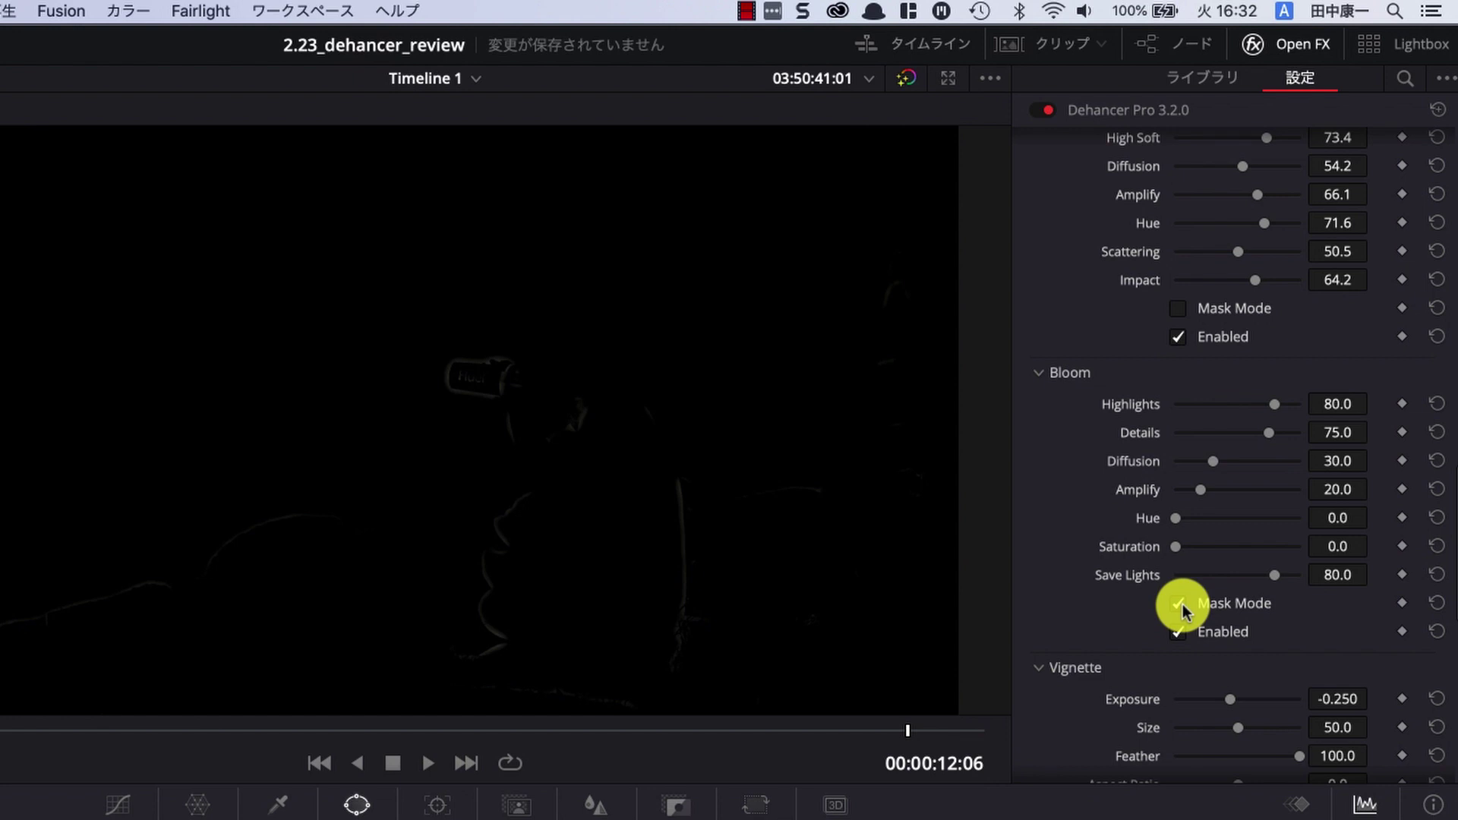
left_click(1179, 604)
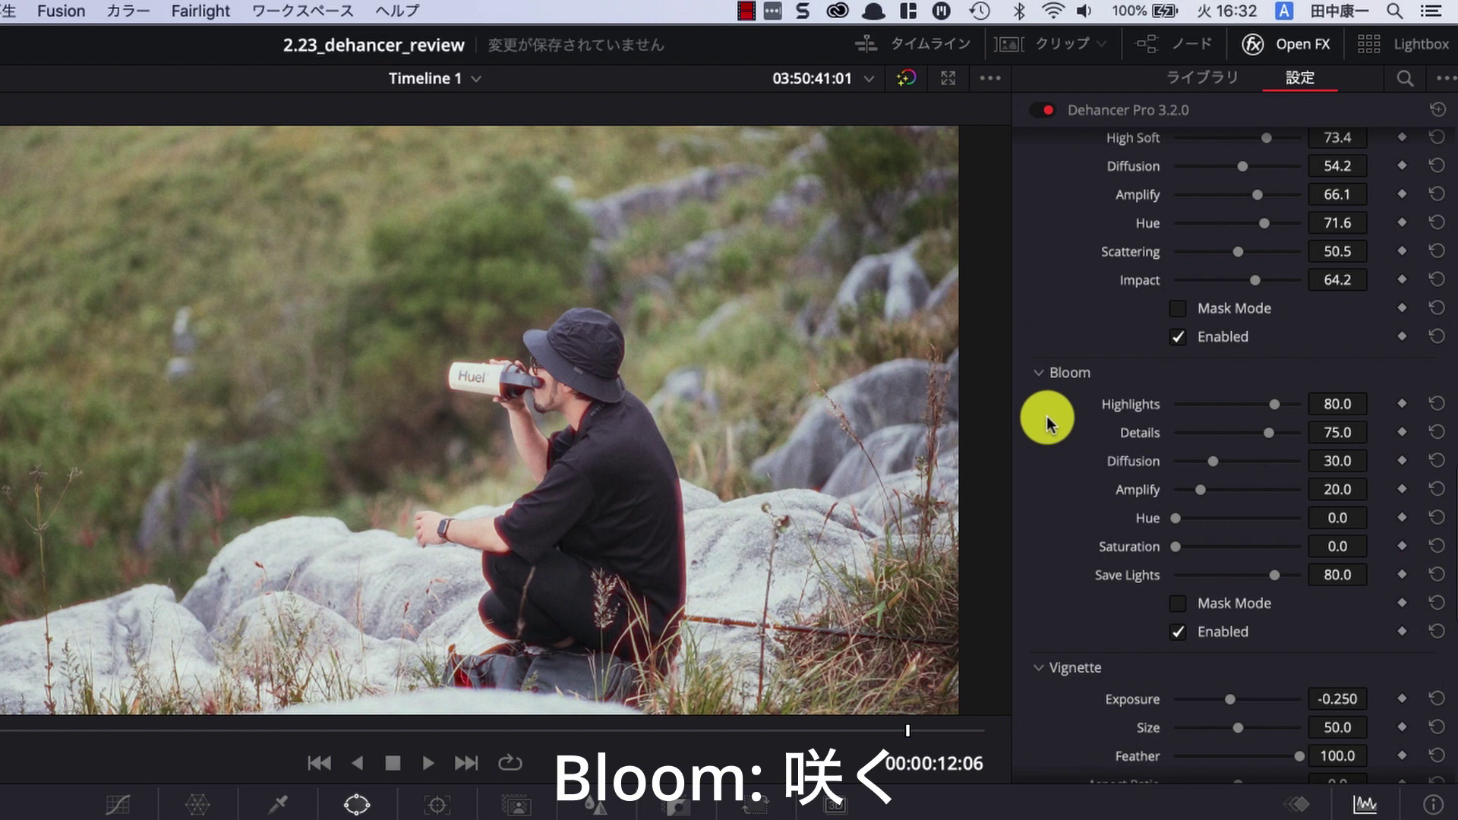
left_click_drag(1212, 461, 1310, 477)
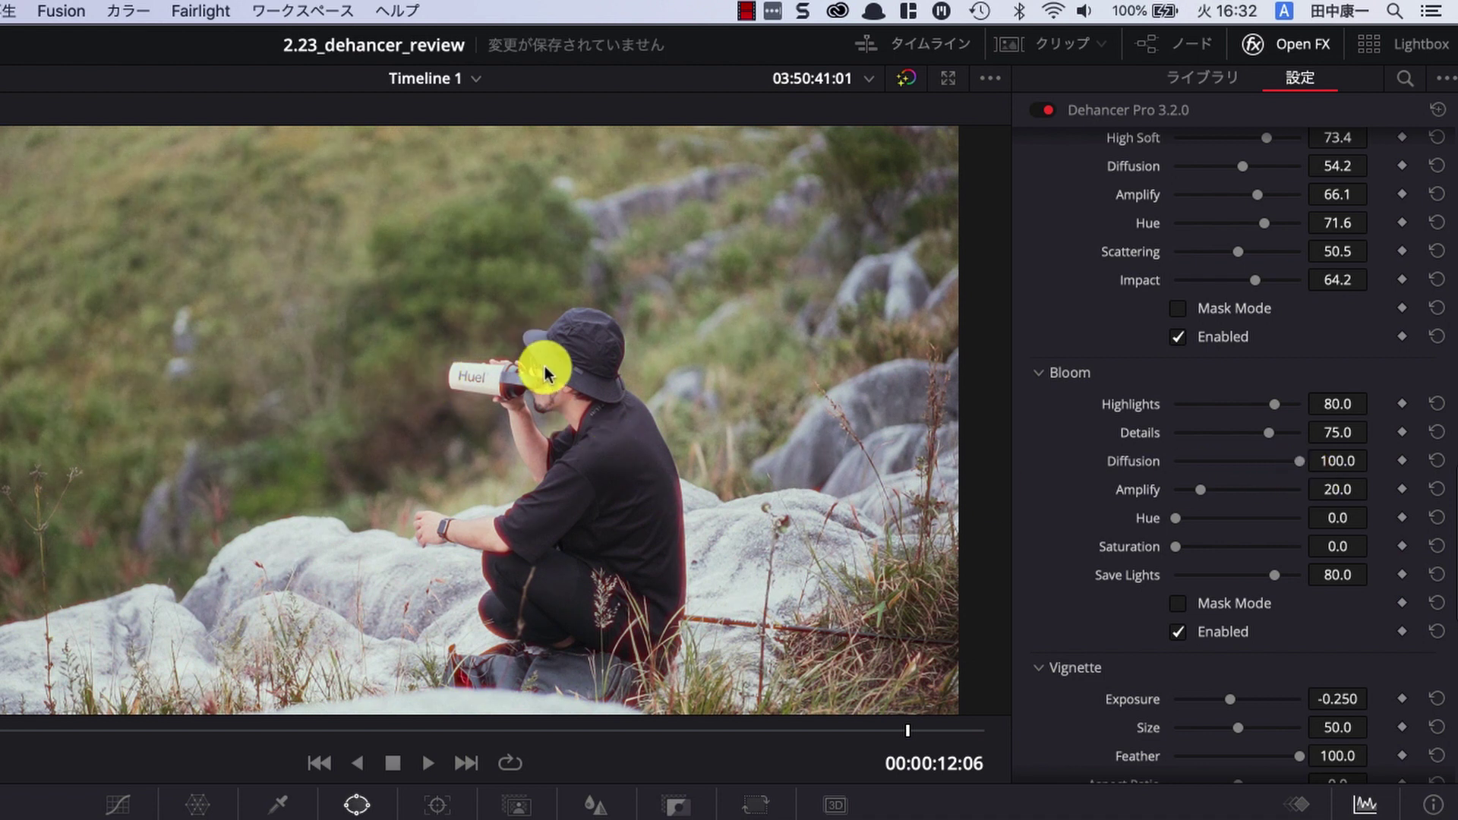
- Switch Halation off and show the Bloom mask again
scroll(1143, 437, "up", 2)
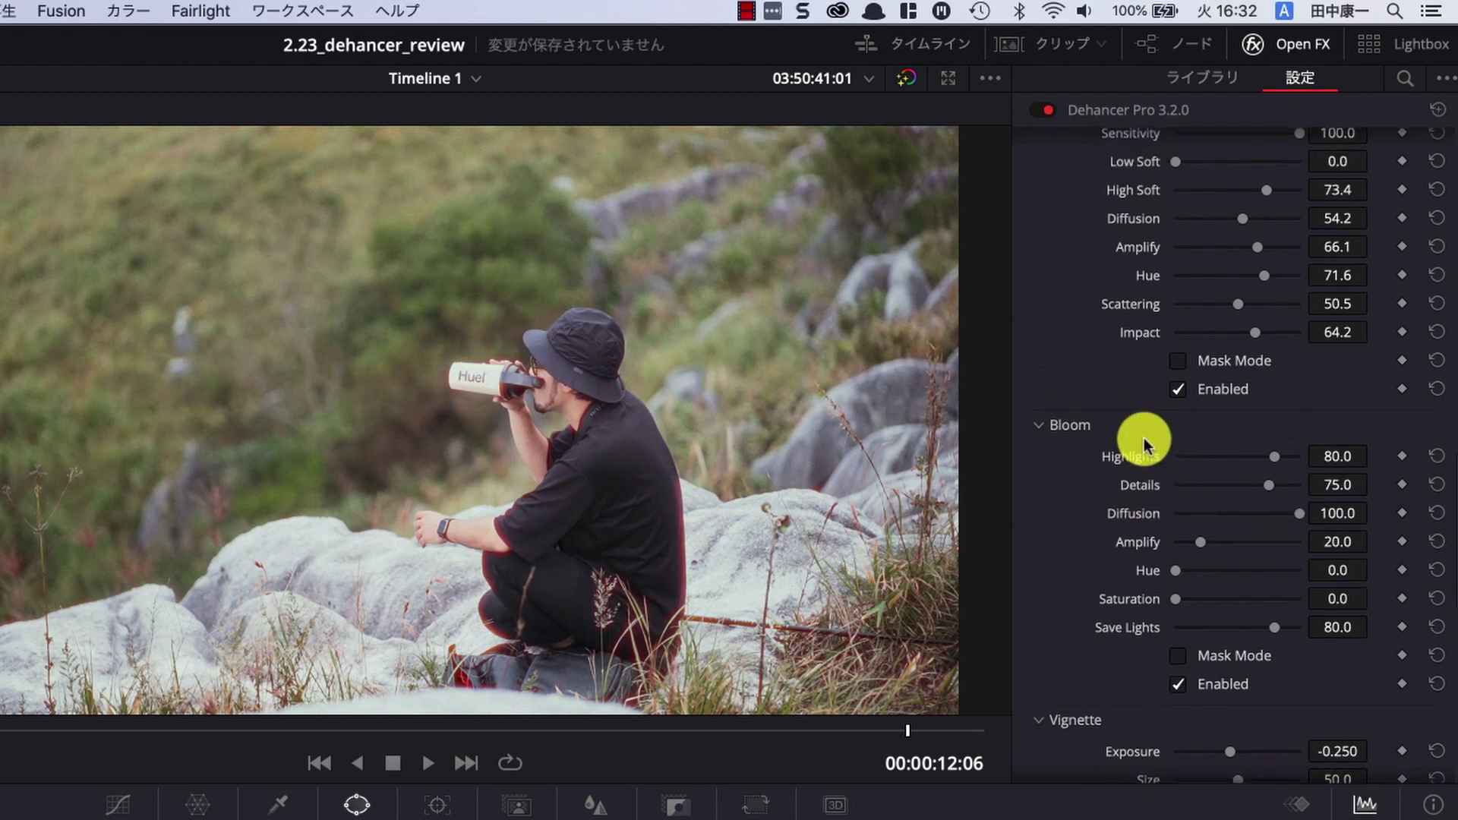
scroll(1144, 438, "up", 3)
left_click(1178, 499)
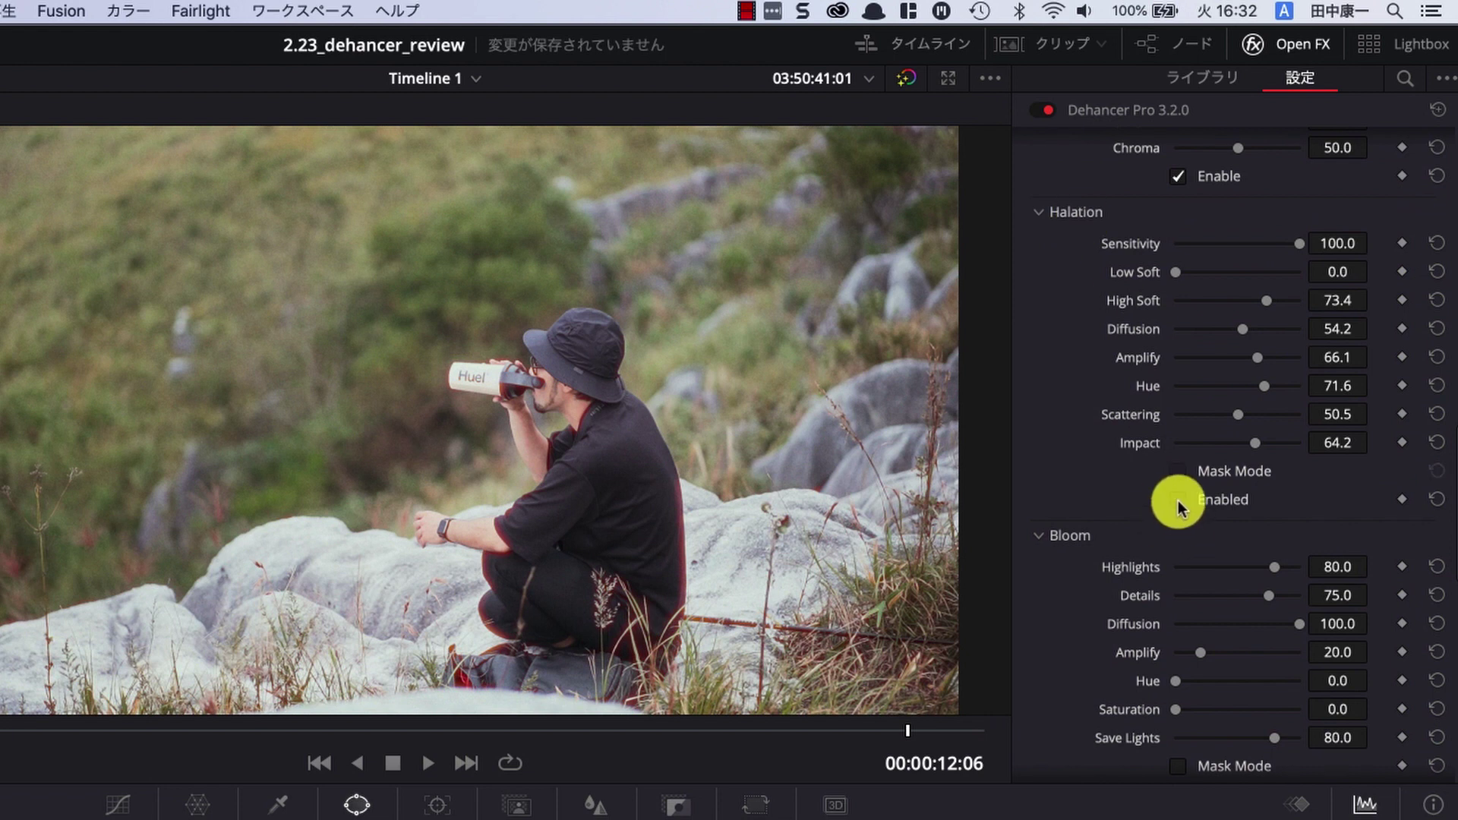
scroll(1178, 499, "down", 4)
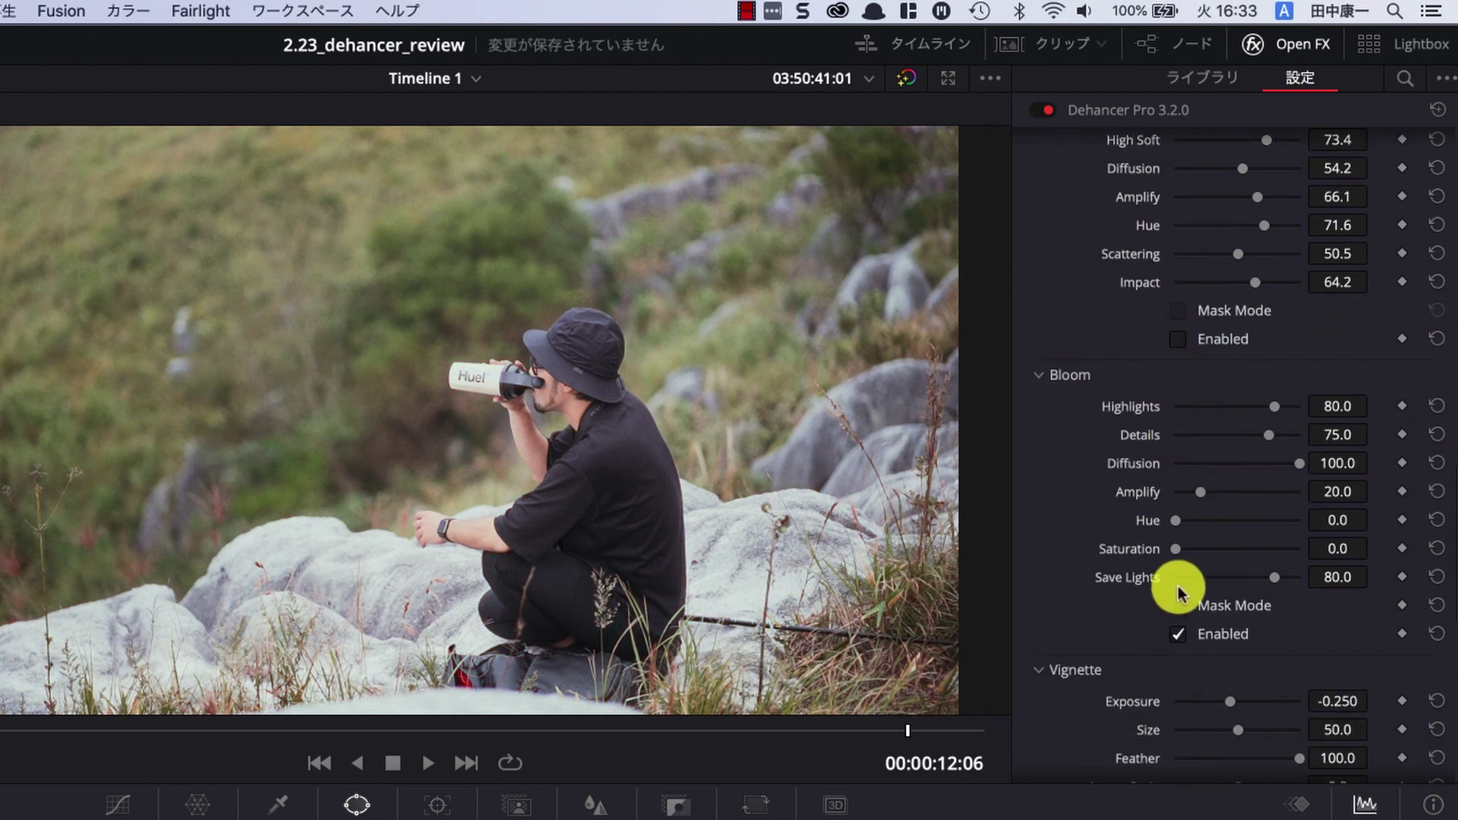
left_click(1174, 604)
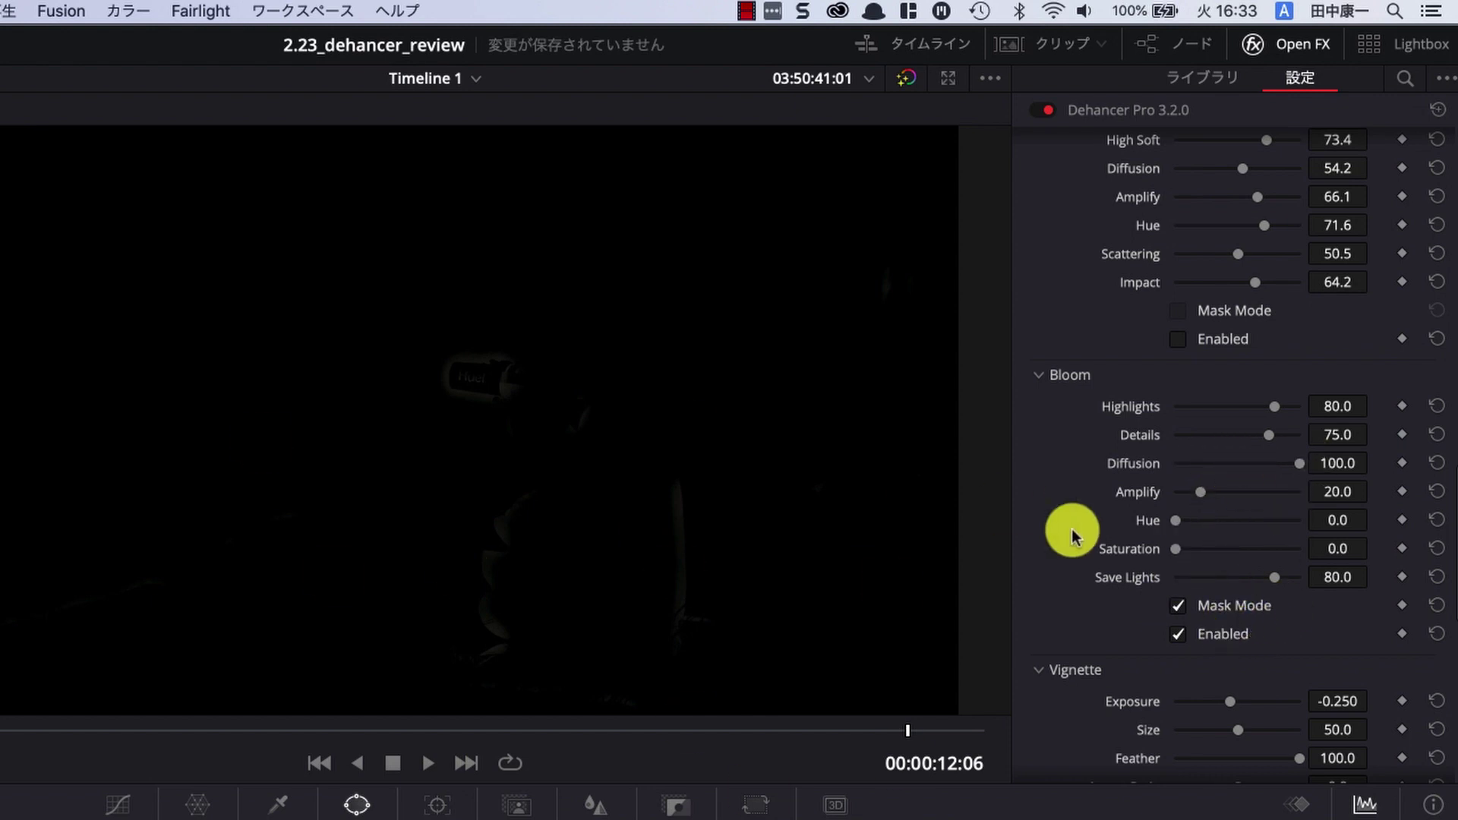
- Settle Bloom Amplify at 53.2 and Diffusion at 59.7 on the normal image
left_click_drag(1199, 494, 1312, 503)
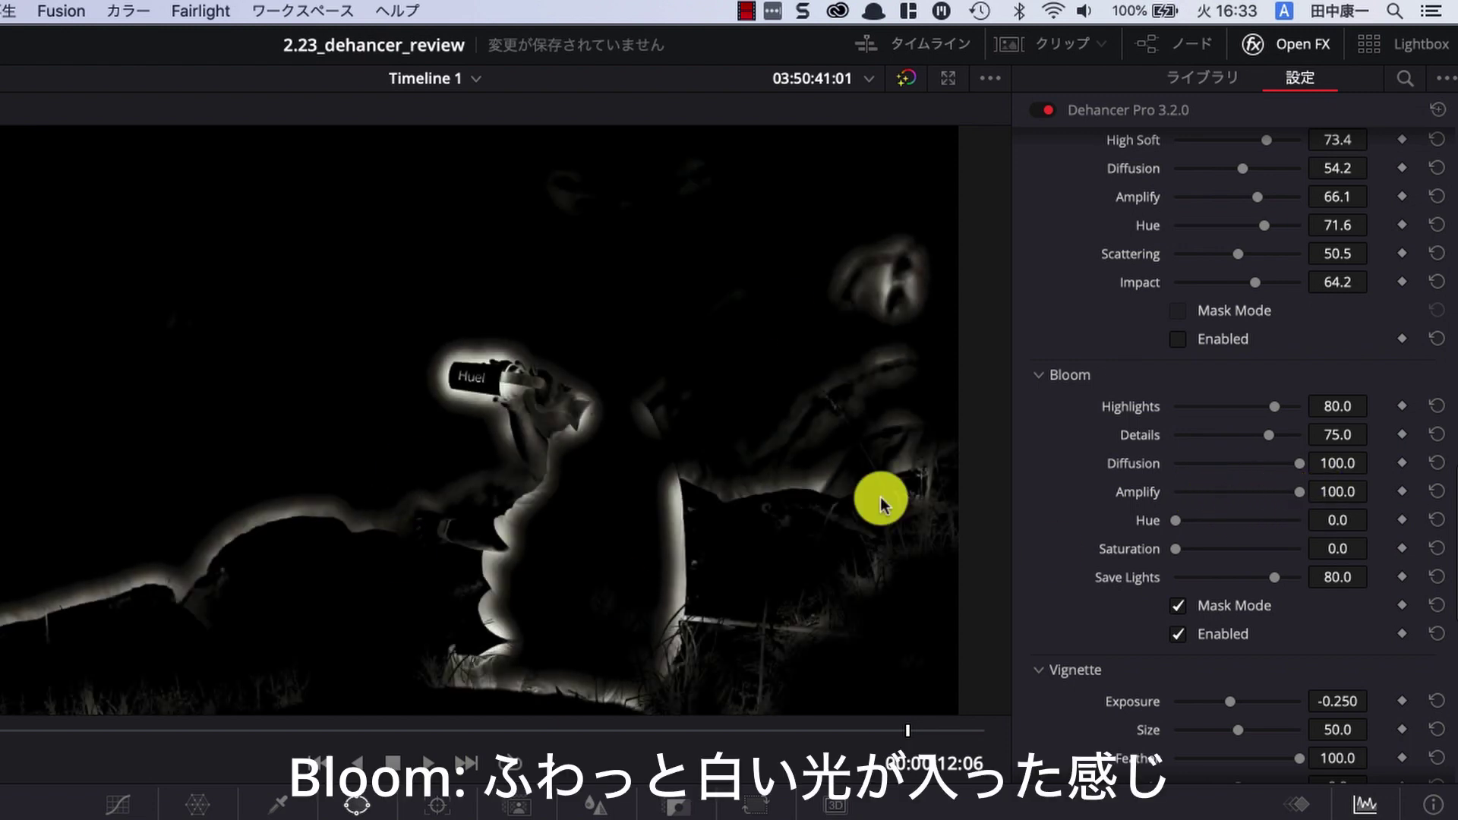
left_click(1178, 605)
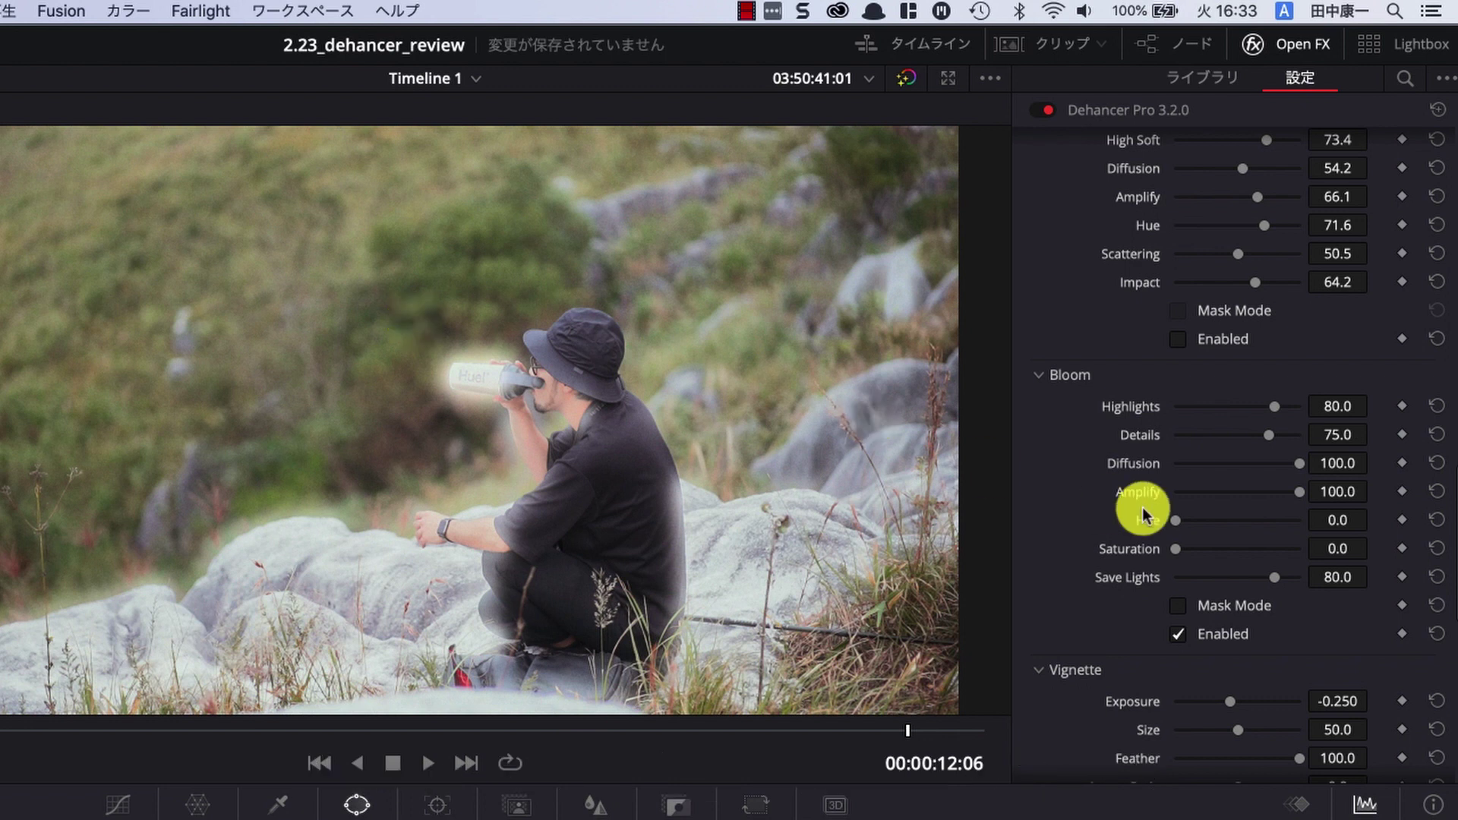
left_click_drag(1301, 493, 1244, 504)
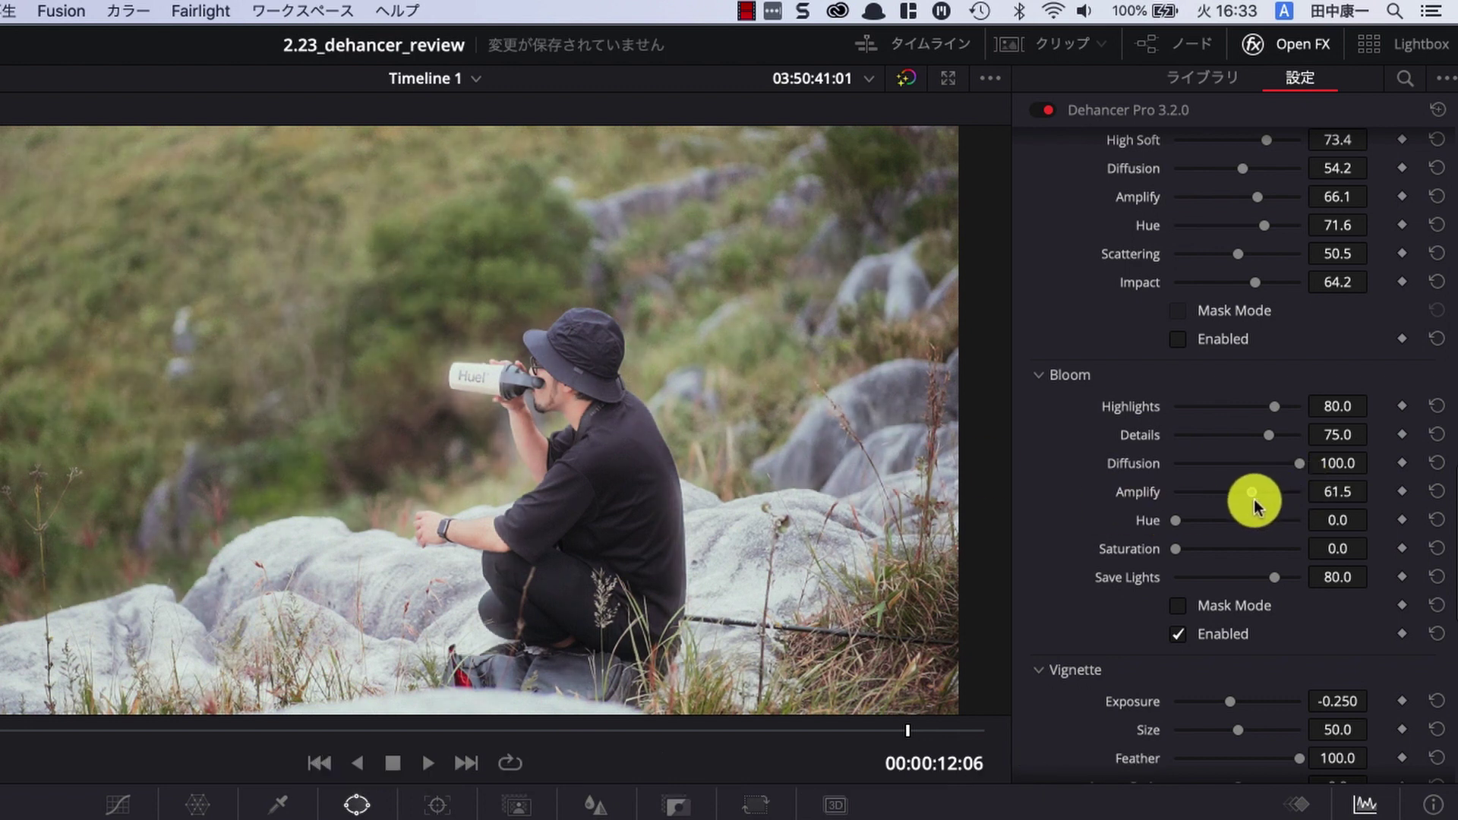
mouse_move(1298, 463)
left_mouse_down()
mouse_move(1200, 468)
mouse_move(1282, 481)
left_mouse_up()
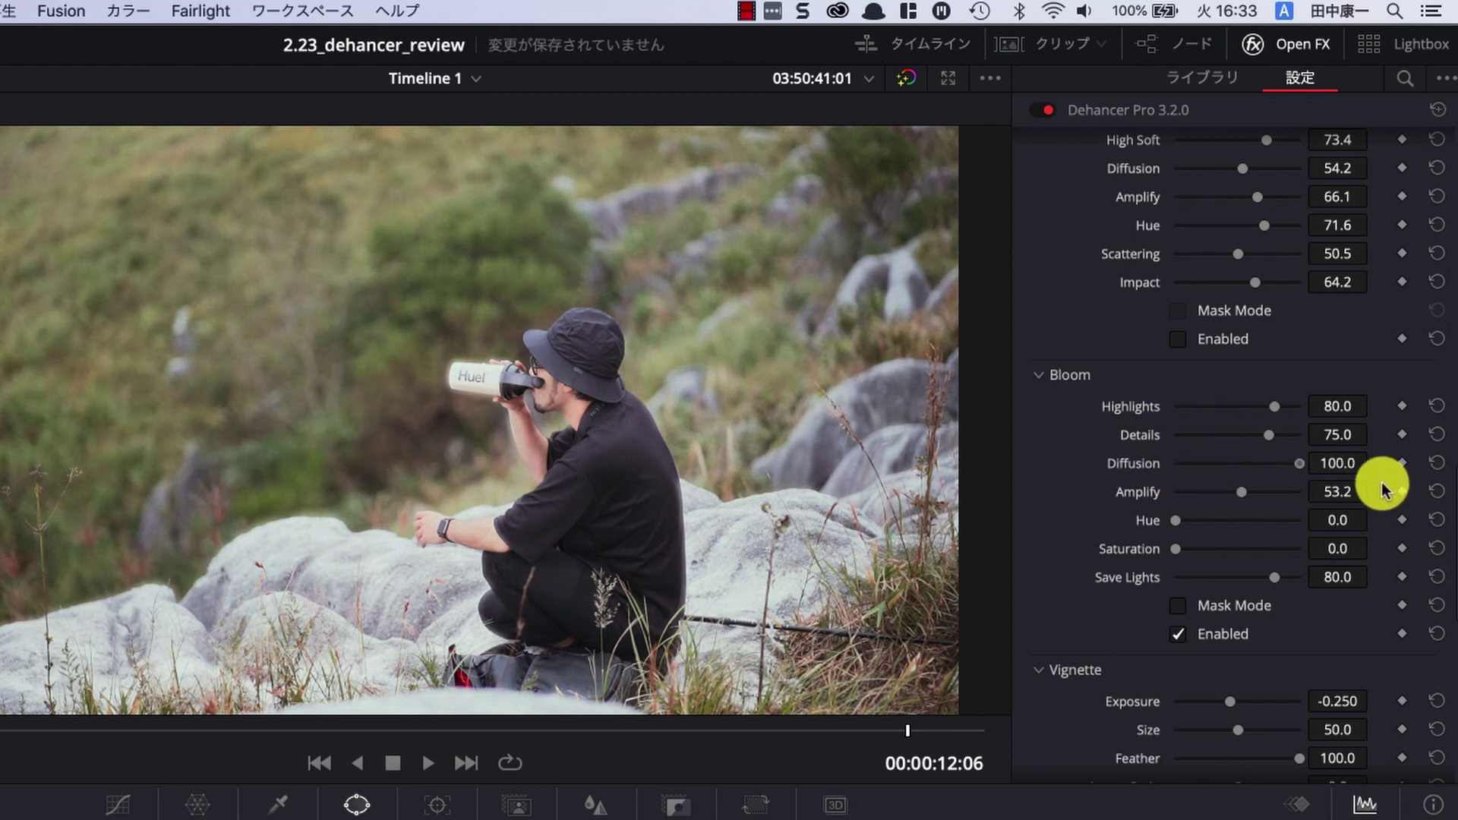
left_click_drag(1283, 482, 1249, 486)
- Turn the Bloom effect off
left_click(1178, 632)
scroll(1180, 635, "down", 3)
scroll(1180, 635, "down", 5)
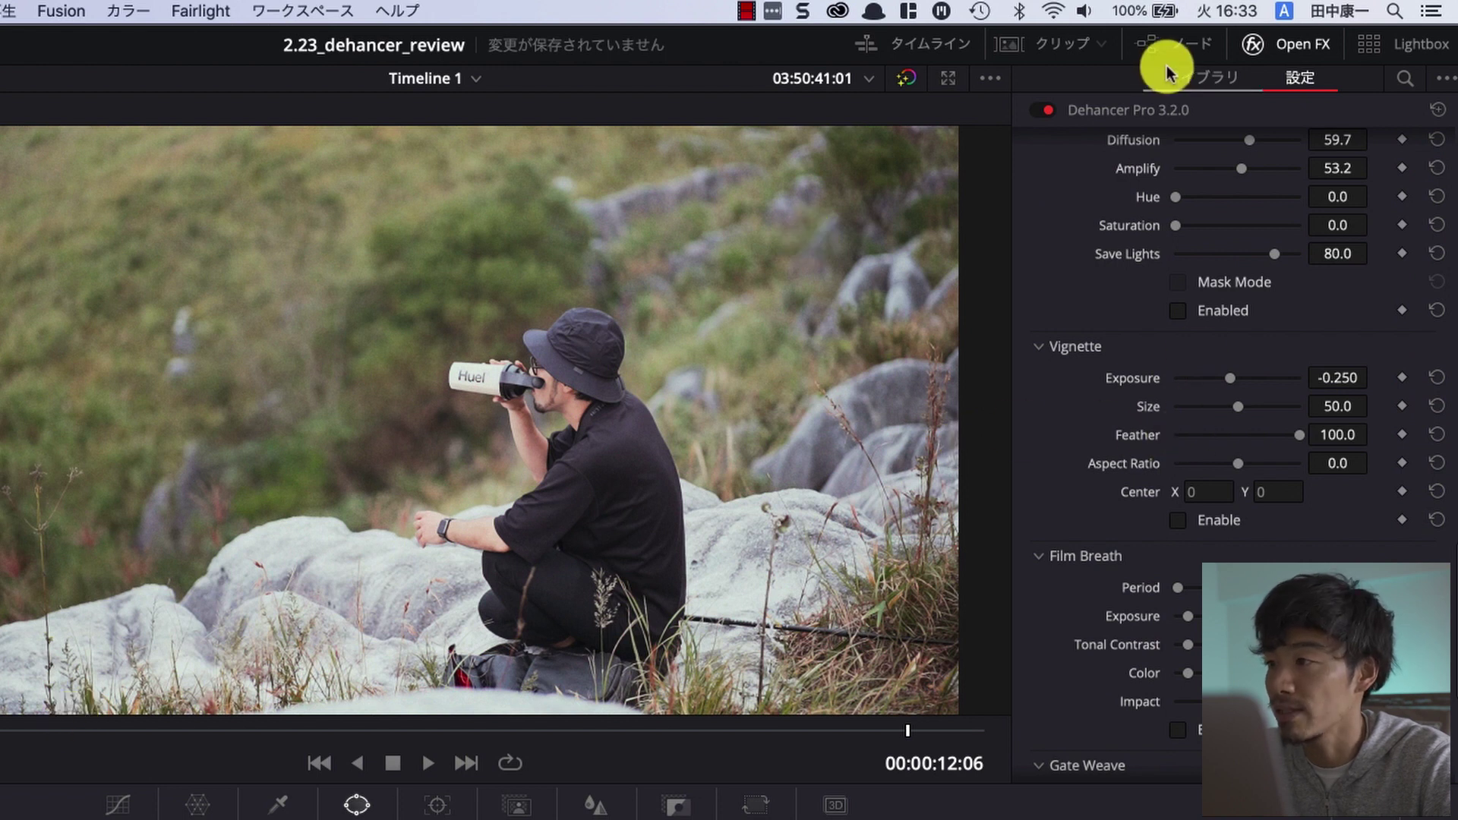
- Set the Vignette to Exposure 0.018, Feather 0, Aspect Ratio -90.8 and Size 63.3
left_click(1187, 76)
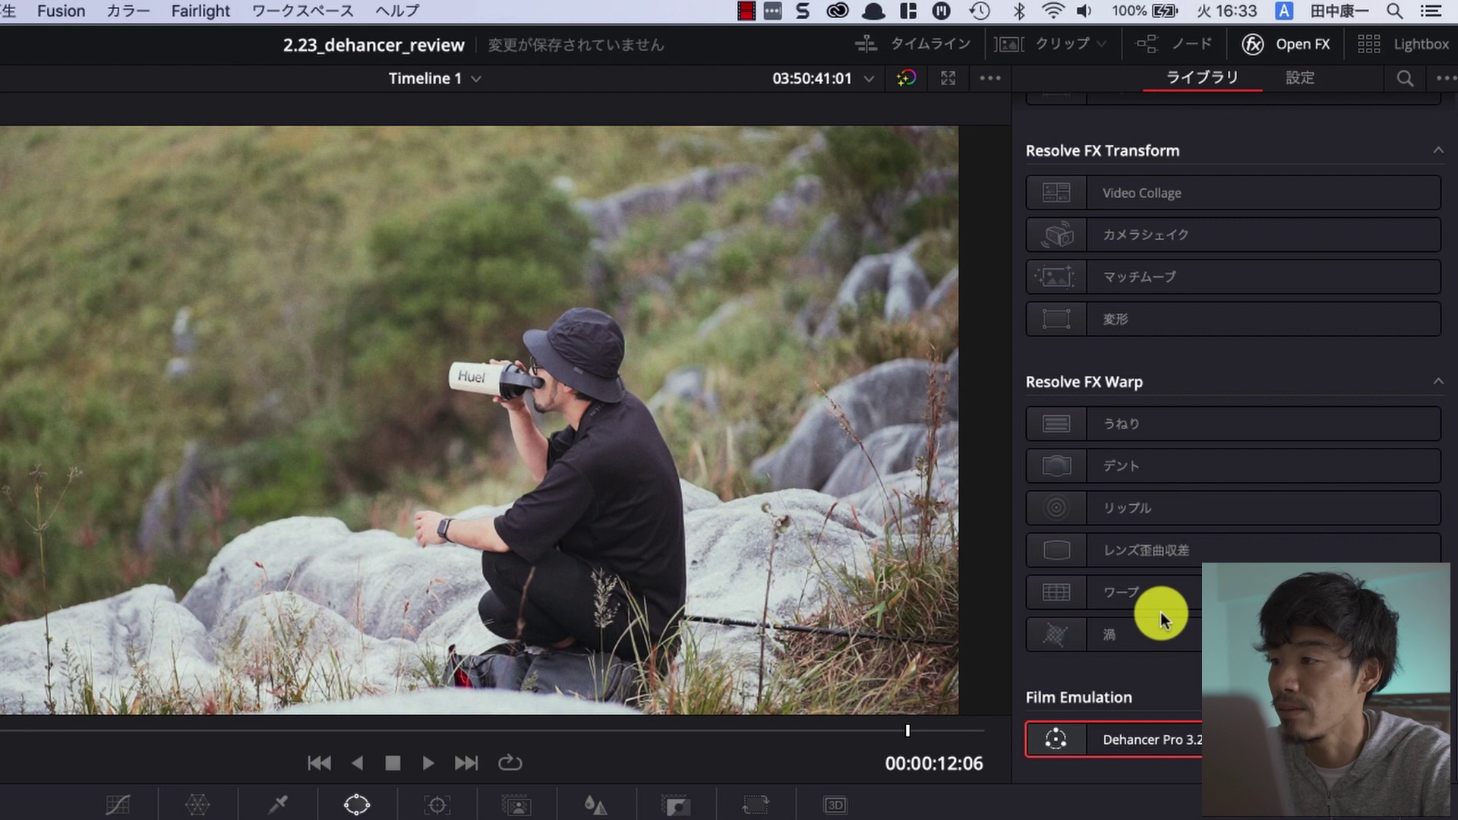
left_click(1298, 78)
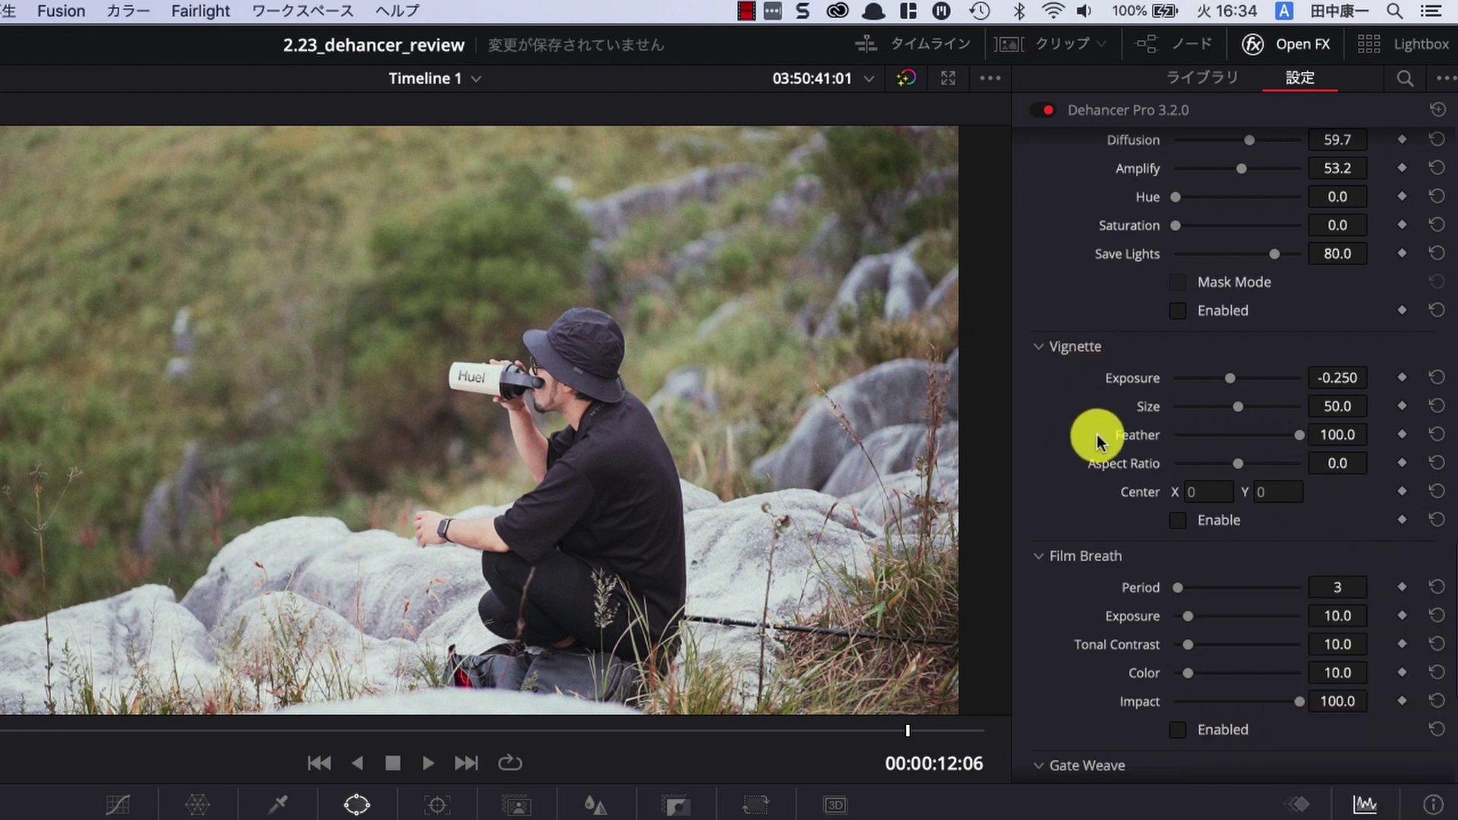
mouse_move(1228, 373)
left_mouse_down()
mouse_move(1129, 385)
mouse_move(1236, 390)
left_mouse_up()
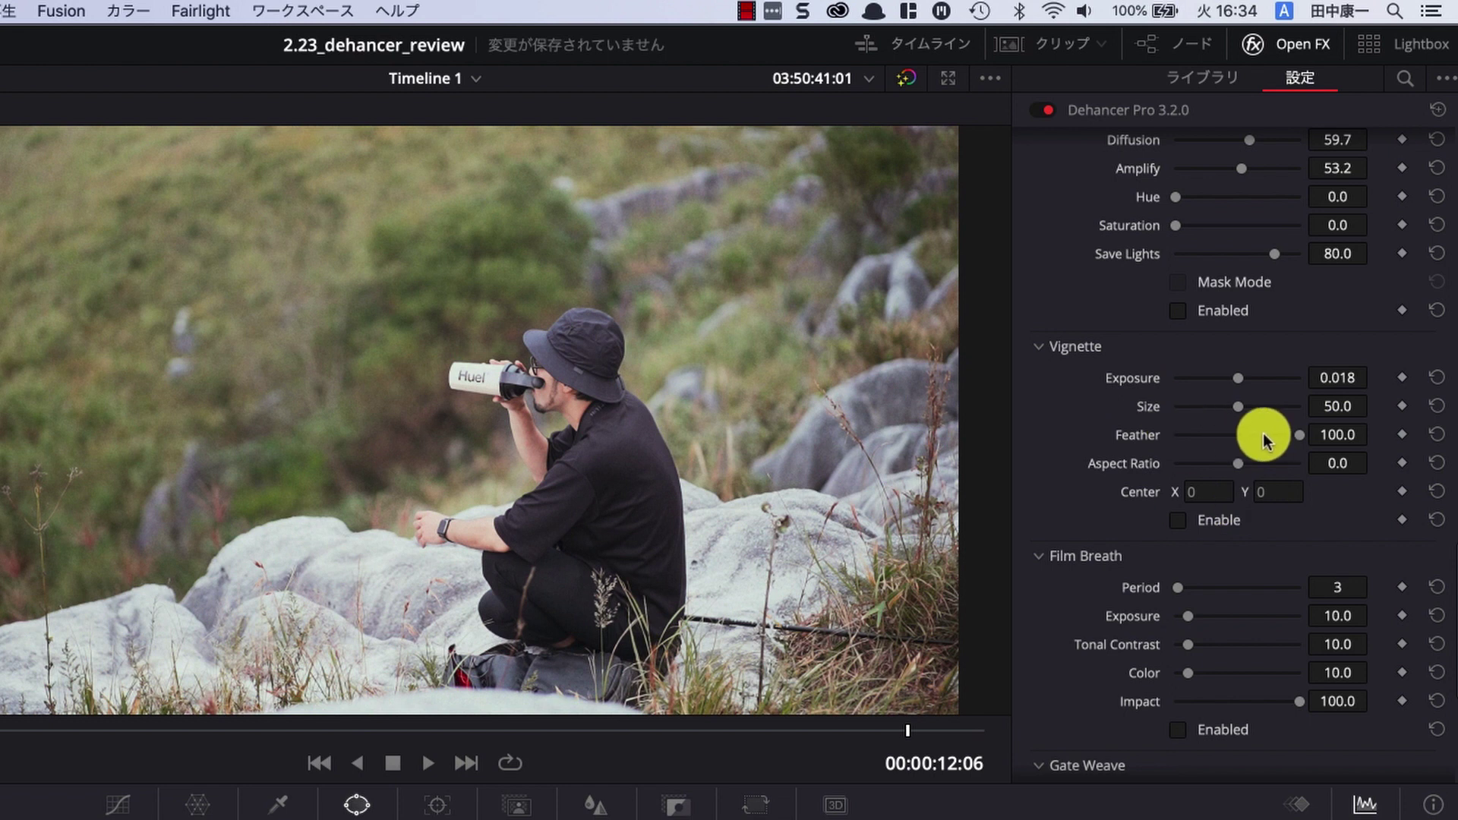
left_click_drag(1296, 432, 1151, 451)
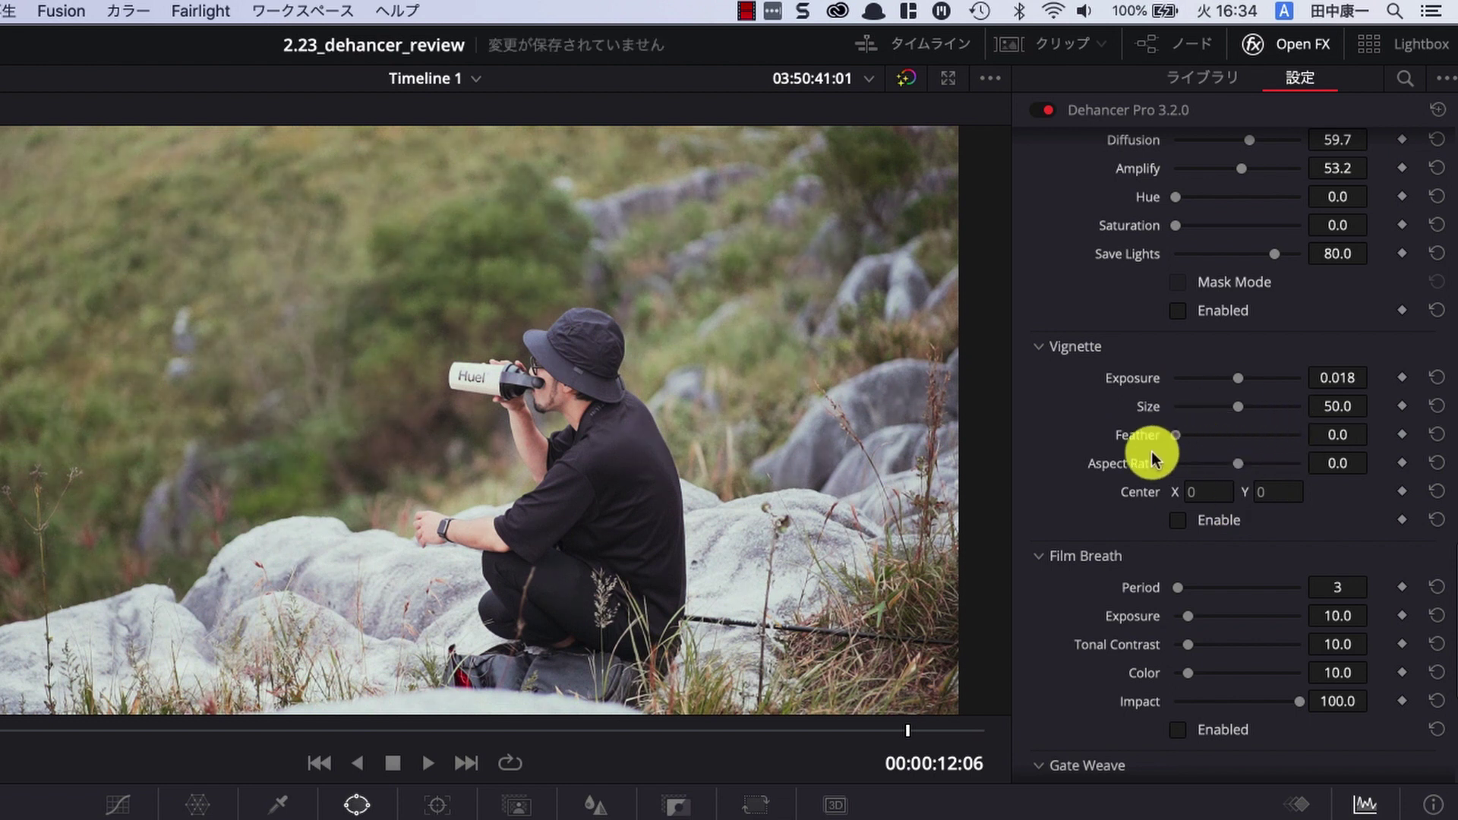
left_click_drag(1236, 407, 1157, 421)
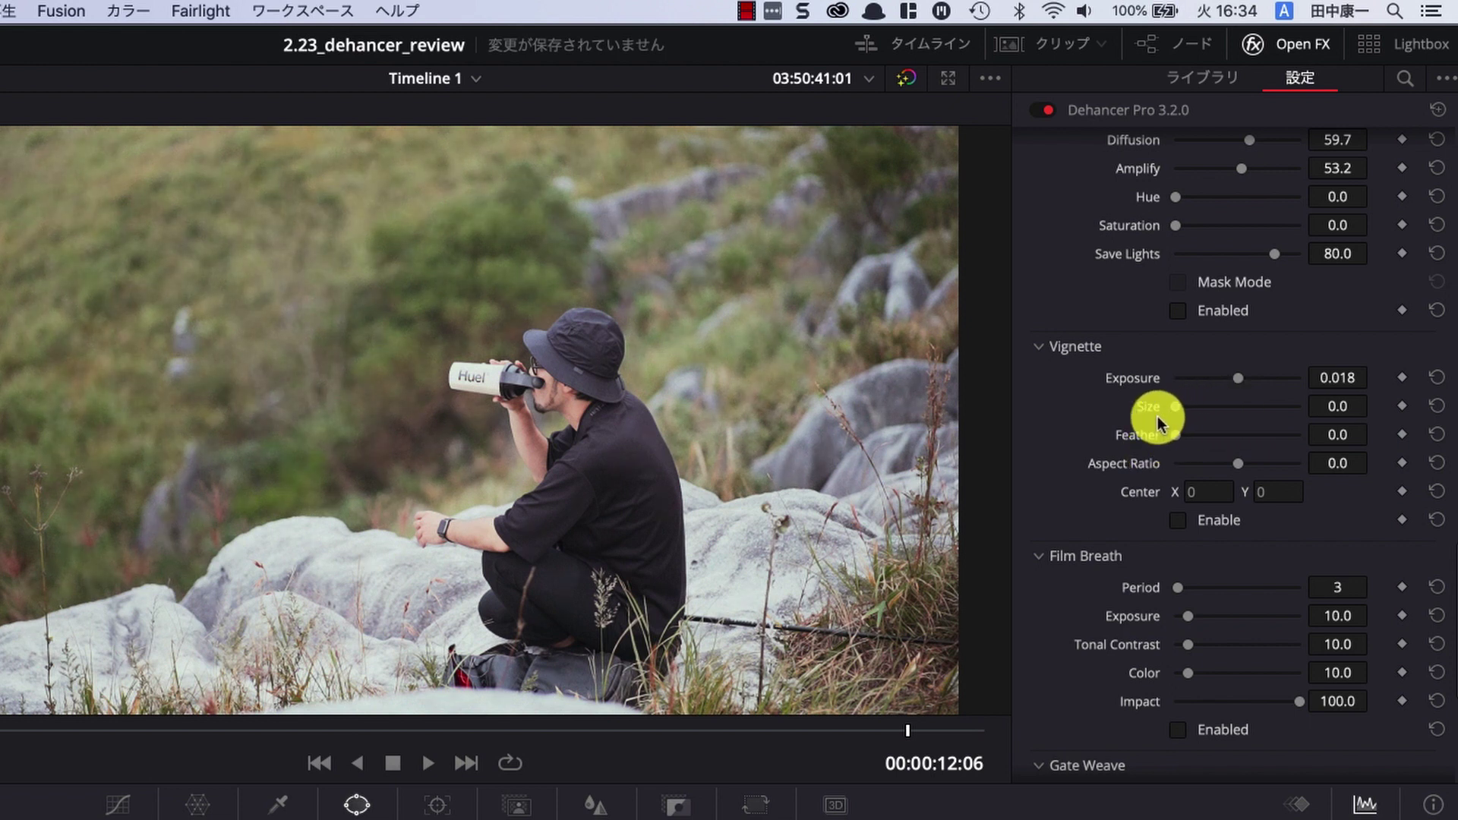
left_click(1181, 465)
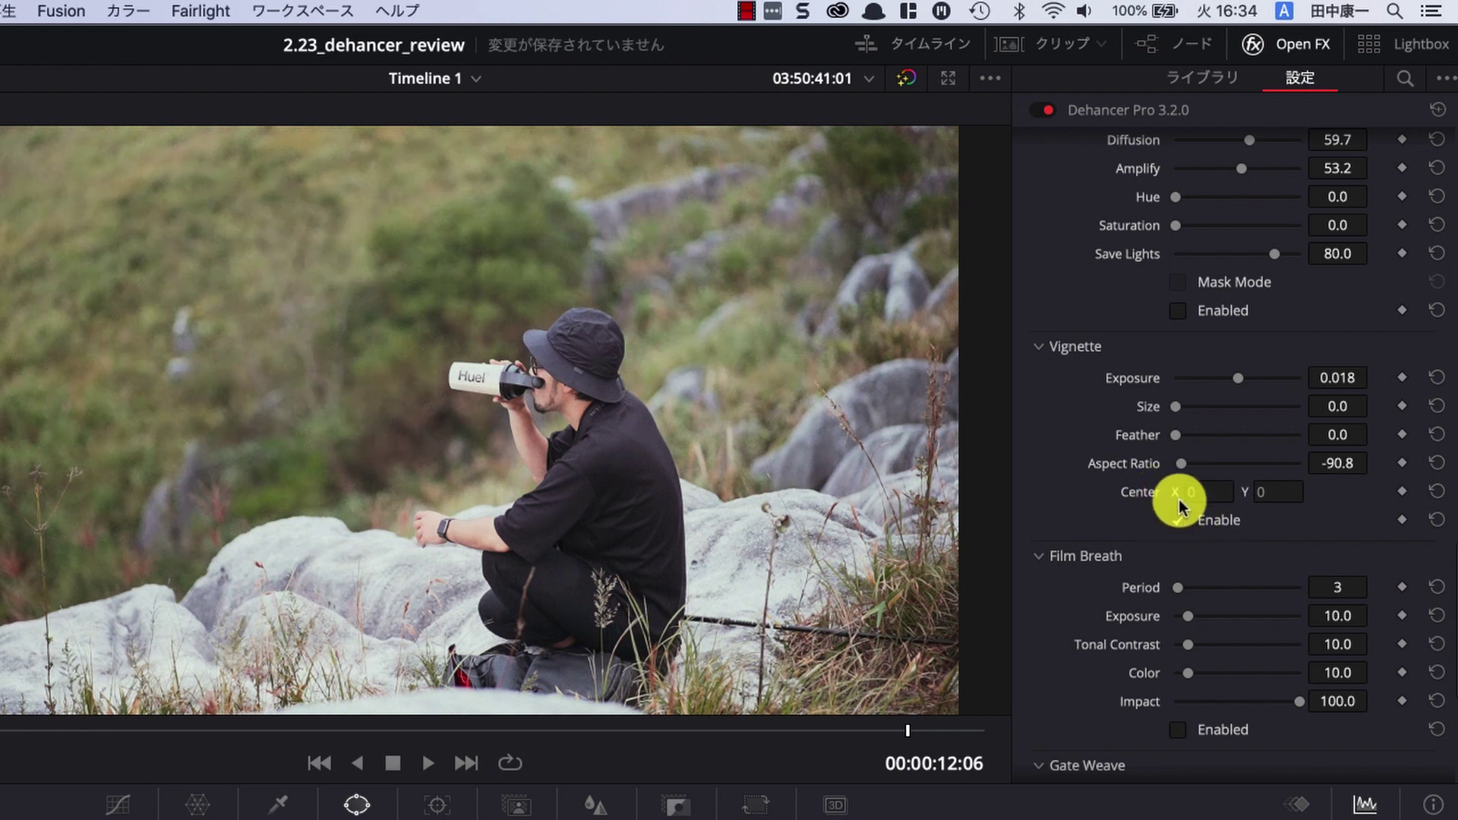
left_click_drag(1190, 412, 1253, 408)
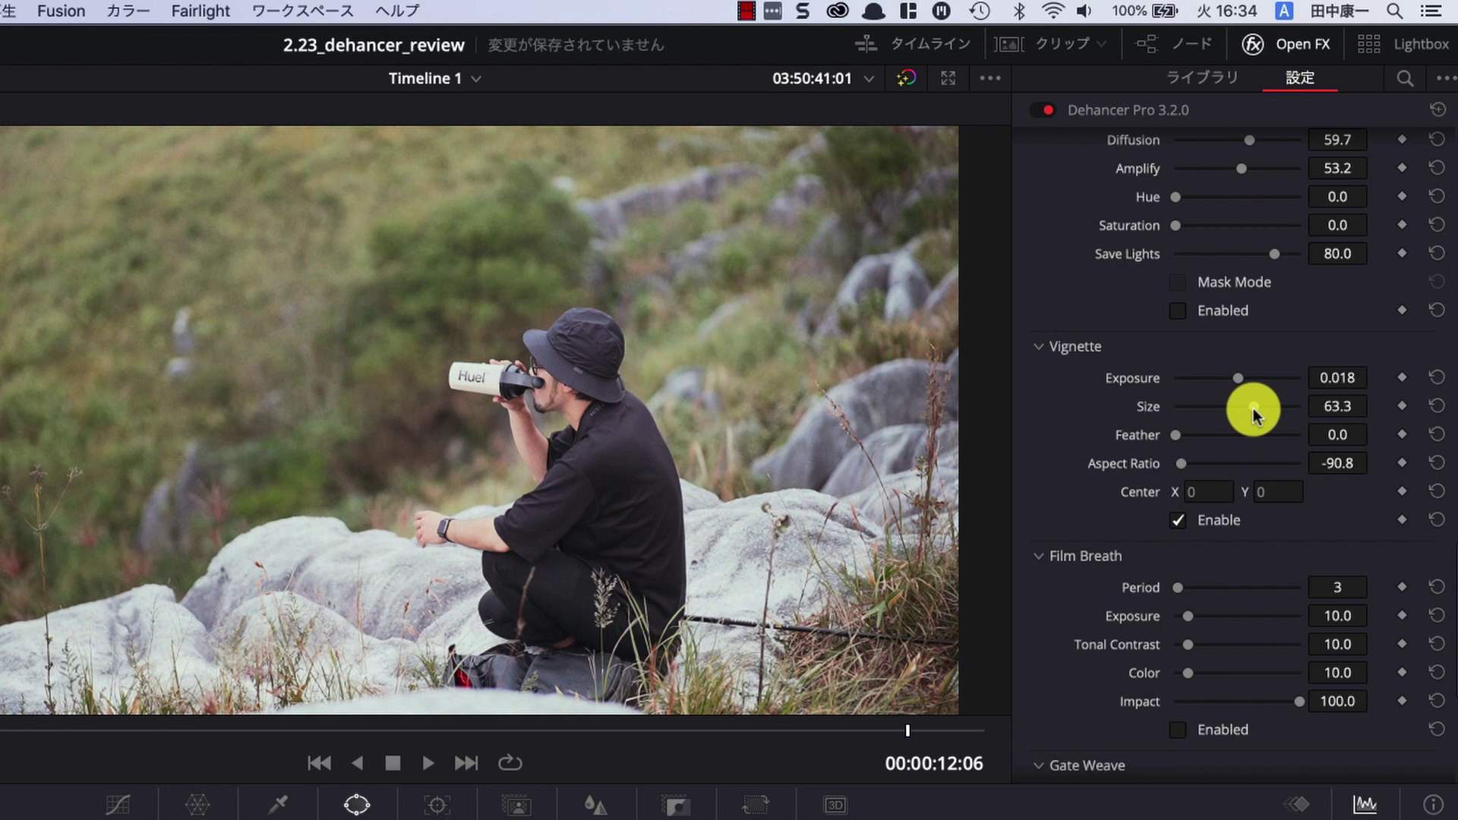
- Feather the vignette edge and lighten its Exposure to -0.386
mouse_move(1175, 436)
left_mouse_down()
mouse_move(1261, 435)
mouse_move(1221, 464)
left_mouse_up()
left_click_drag(1236, 378, 1192, 389)
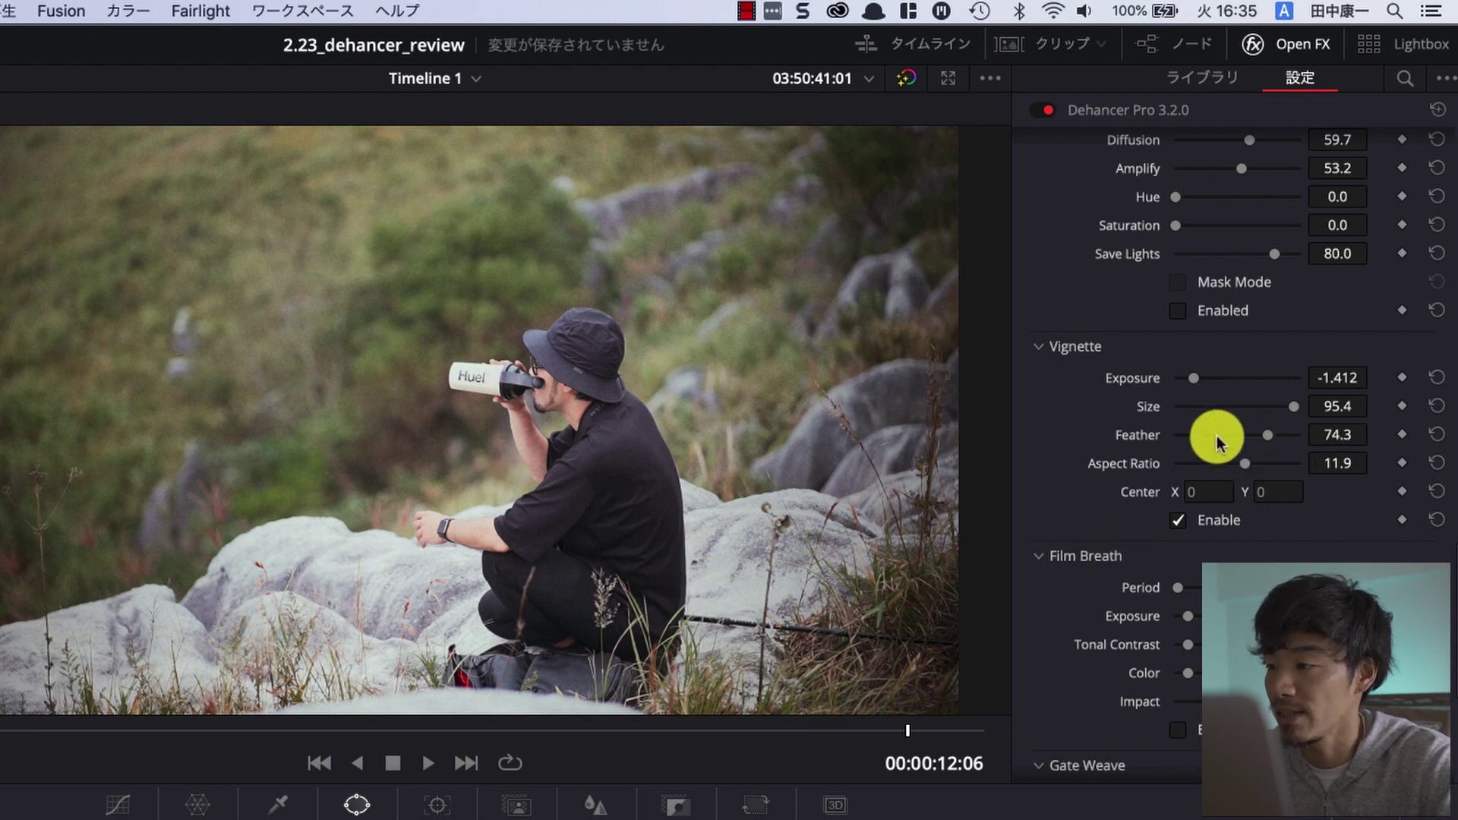
mouse_move(1209, 381)
left_mouse_down()
mouse_move(1197, 380)
mouse_move(1233, 381)
mouse_move(1221, 383)
mouse_move(1262, 409)
mouse_move(1195, 423)
mouse_move(1288, 422)
mouse_move(1112, 466)
mouse_move(1301, 448)
mouse_move(1112, 445)
left_mouse_up()
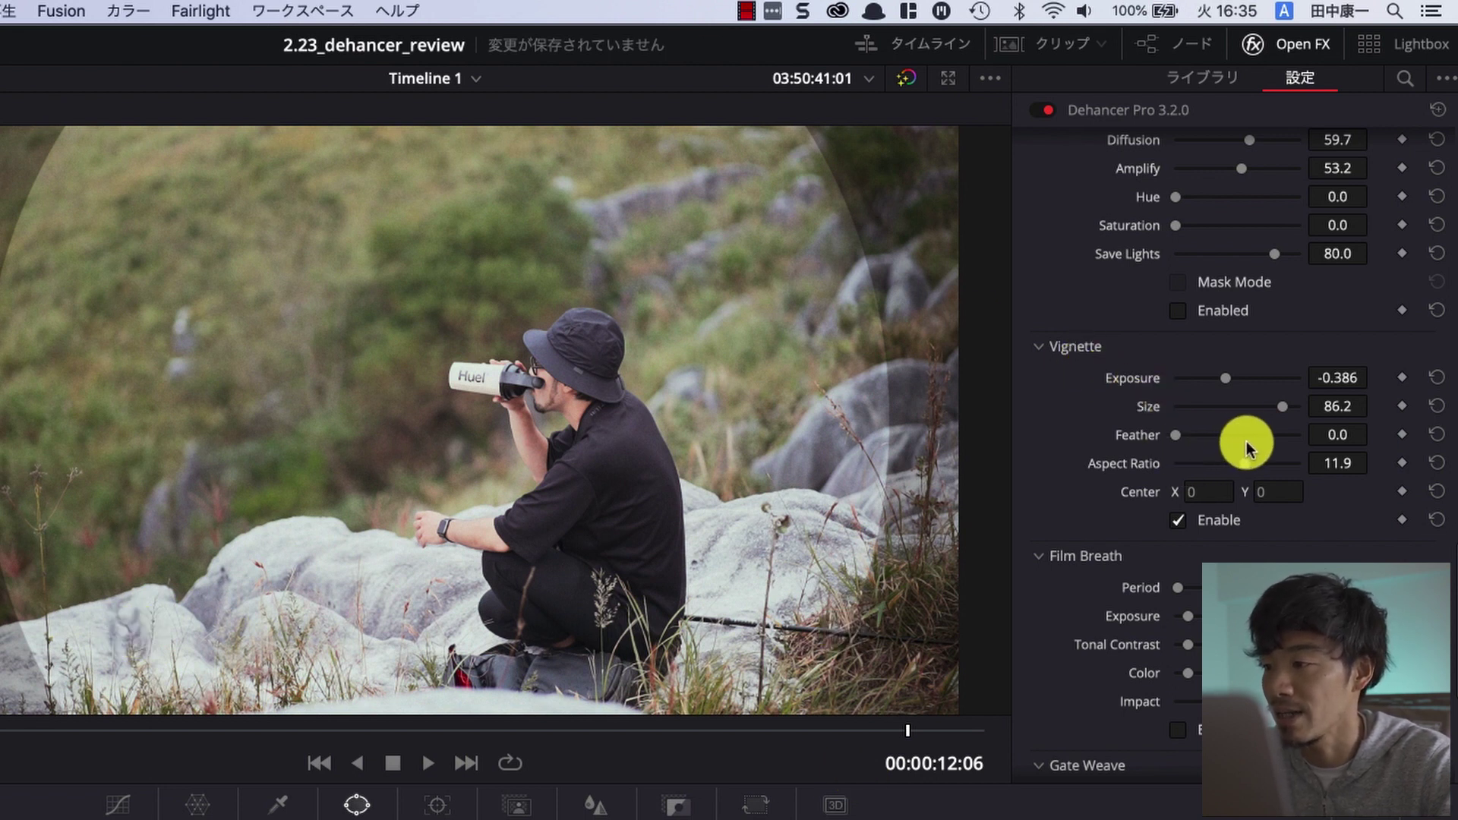
mouse_move(1178, 439)
left_mouse_down()
mouse_move(1292, 447)
mouse_move(1141, 440)
left_mouse_up()
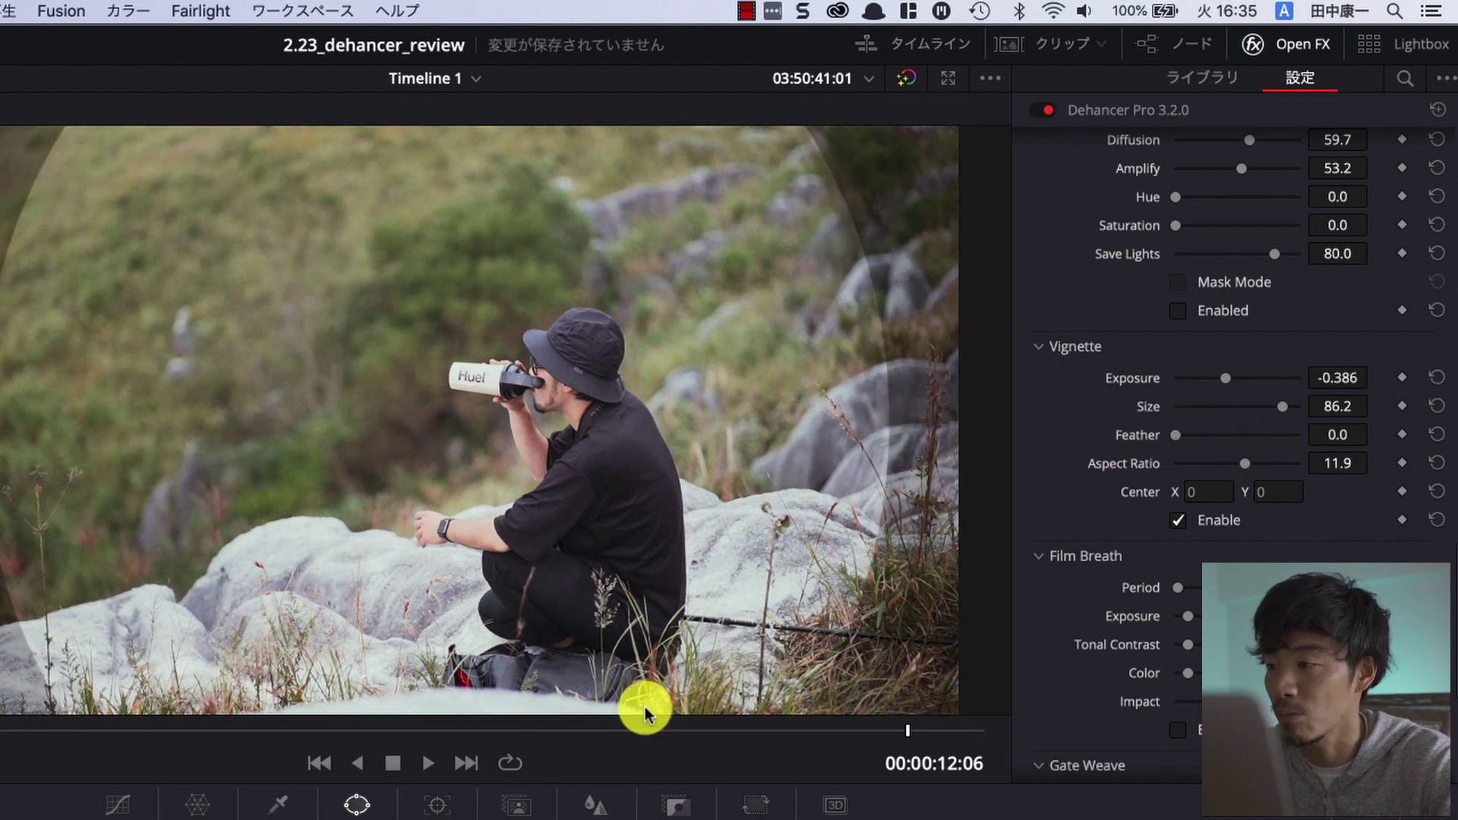
- Reset the vignette Aspect Ratio, then reshape it to -35.8 with Feather at 19.2
left_click(1436, 463)
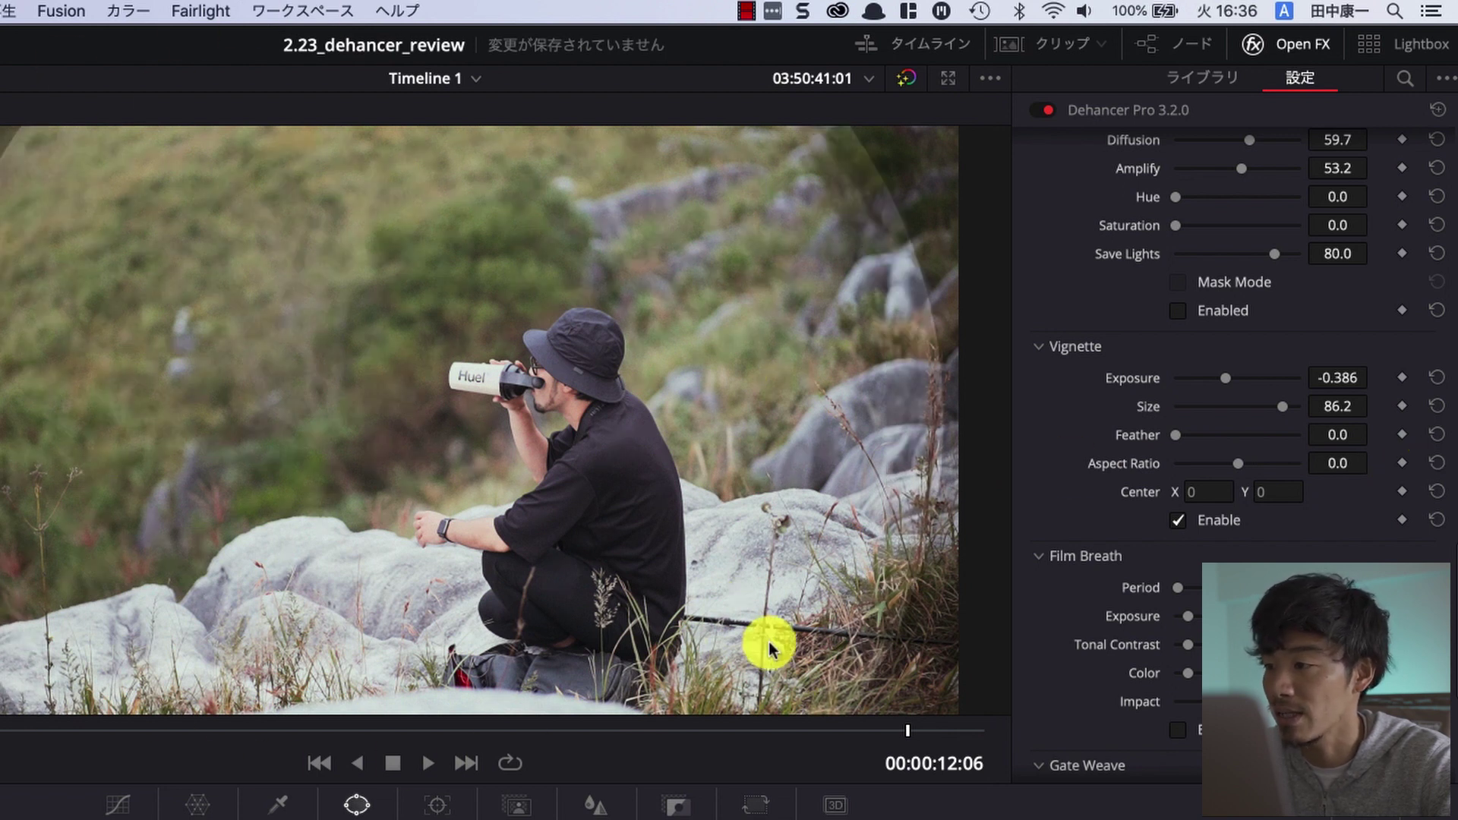
left_click_drag(1238, 464, 1127, 497)
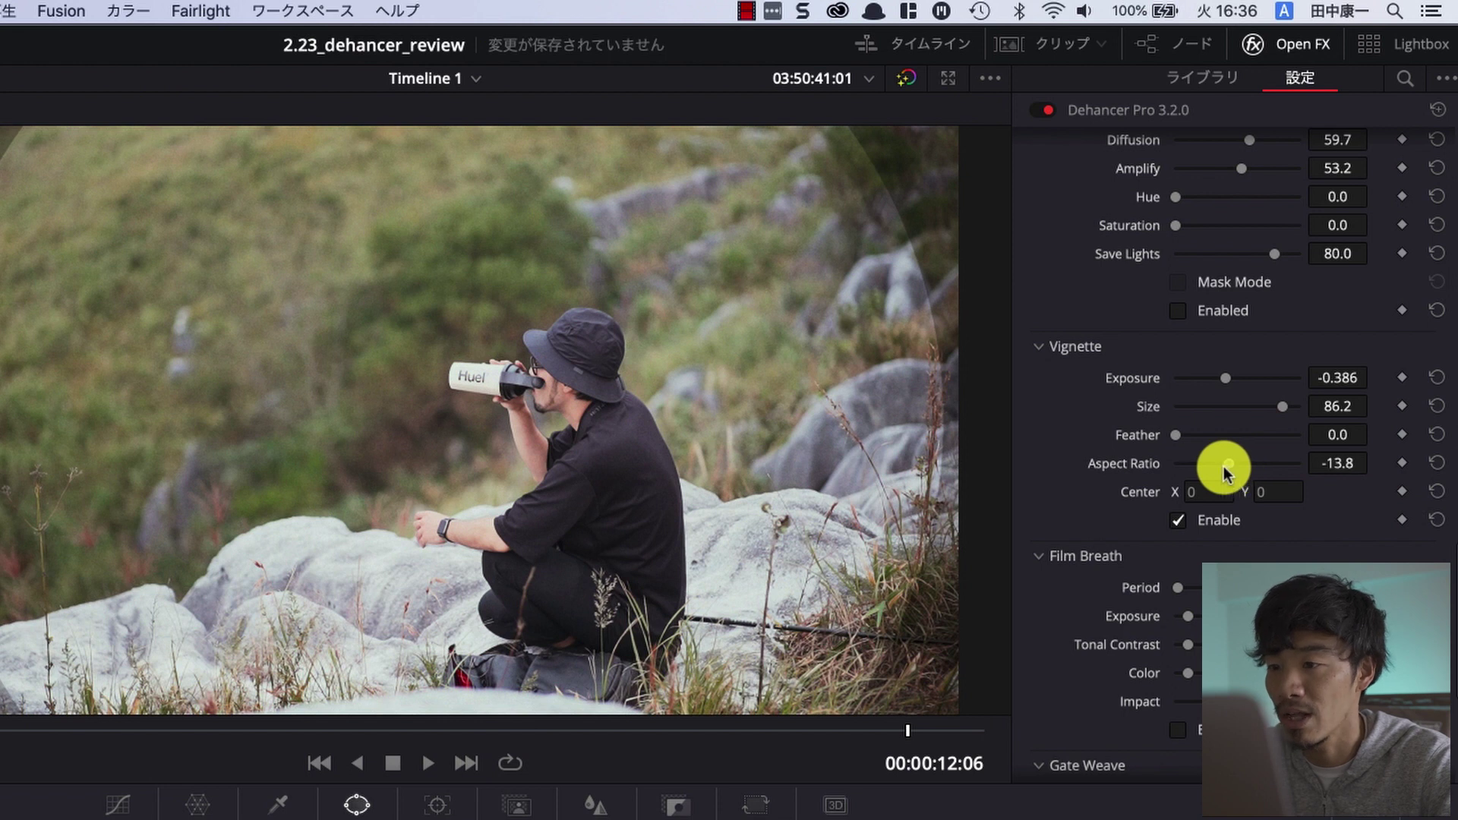
mouse_move(1126, 497)
left_mouse_down()
mouse_move(1295, 467)
mouse_move(1174, 485)
left_mouse_up()
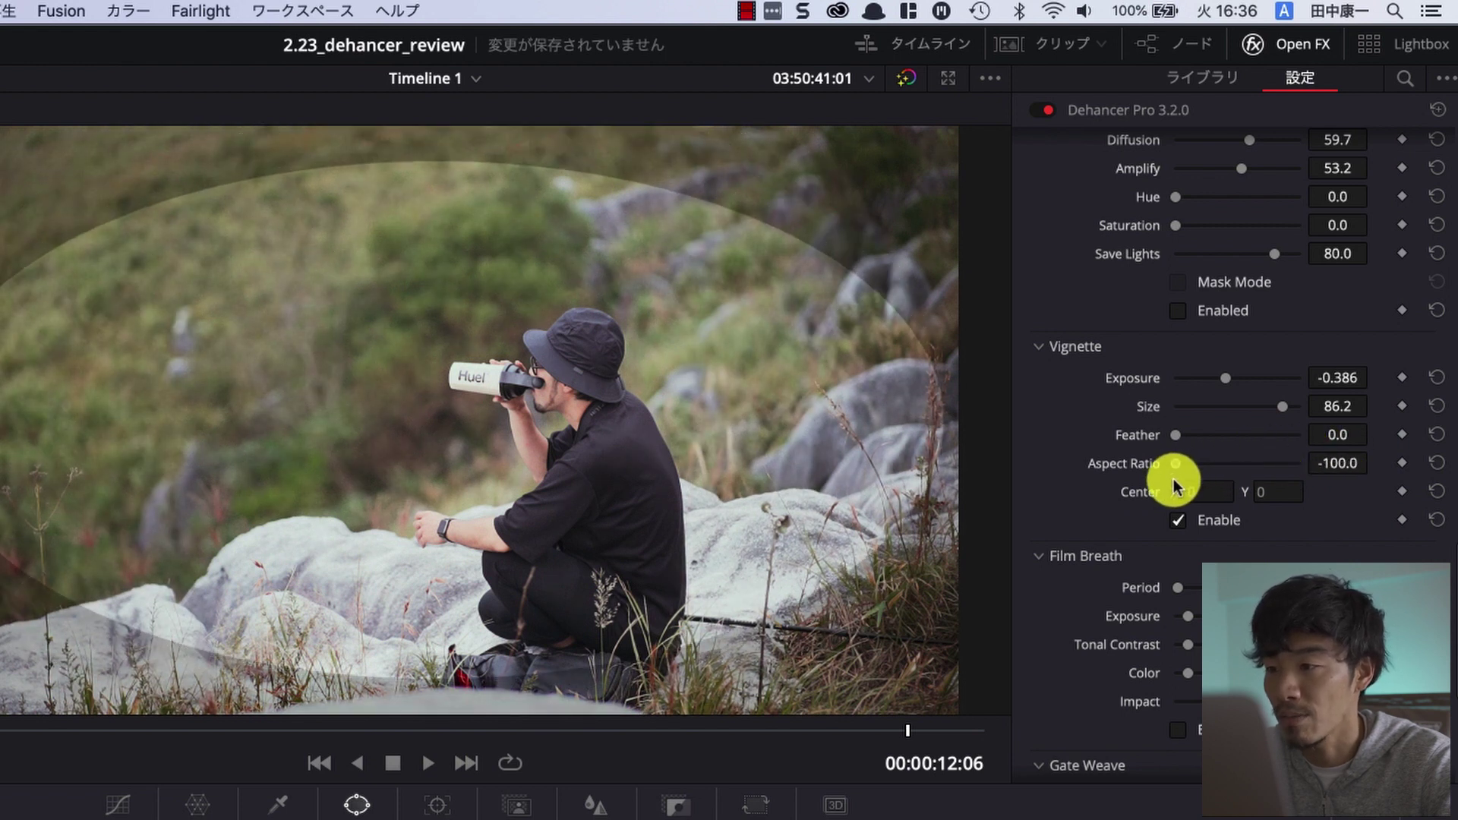
left_click_drag(1174, 484, 1203, 480)
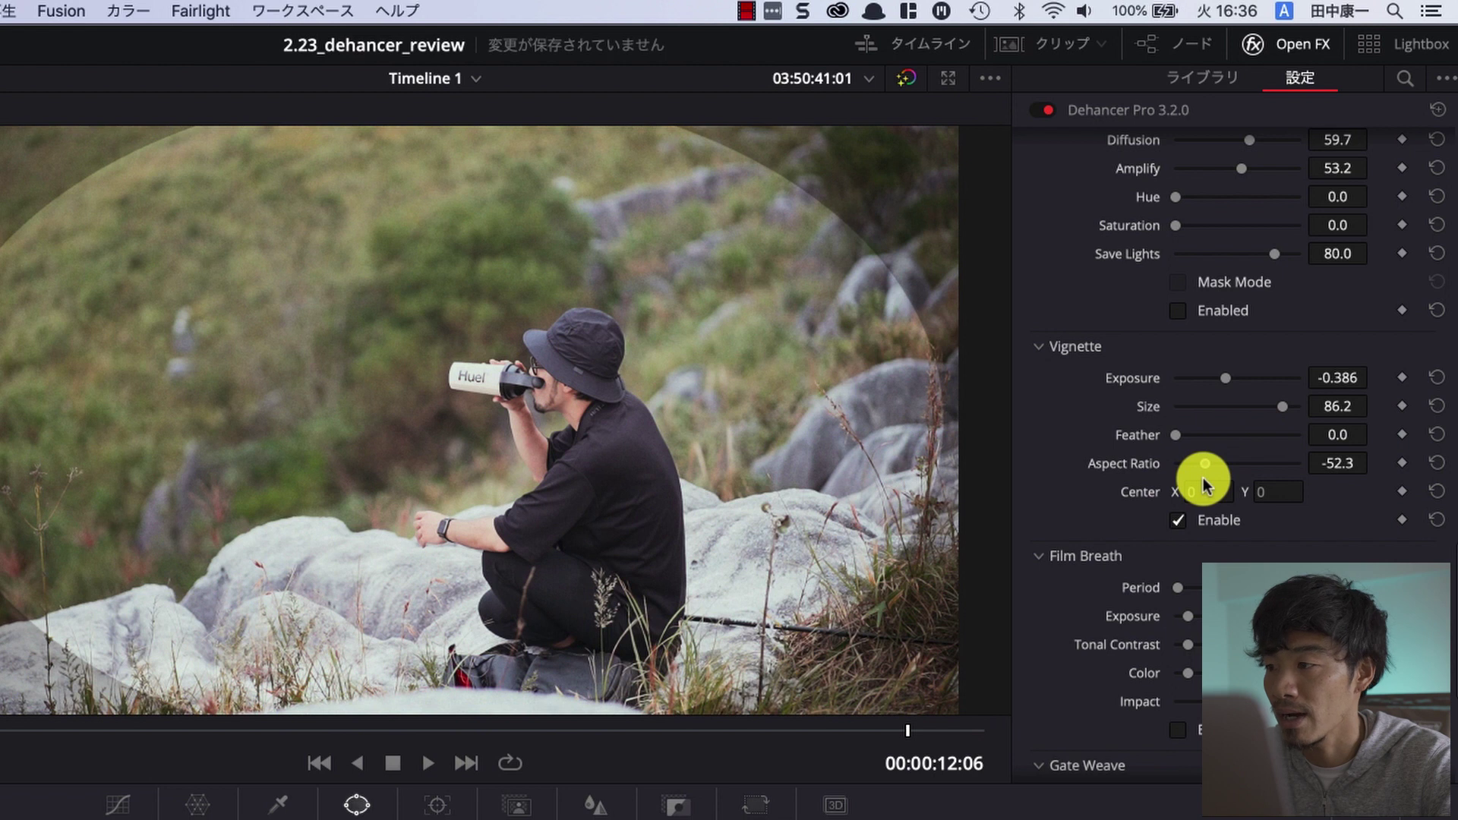
left_click_drag(1174, 435, 1195, 458)
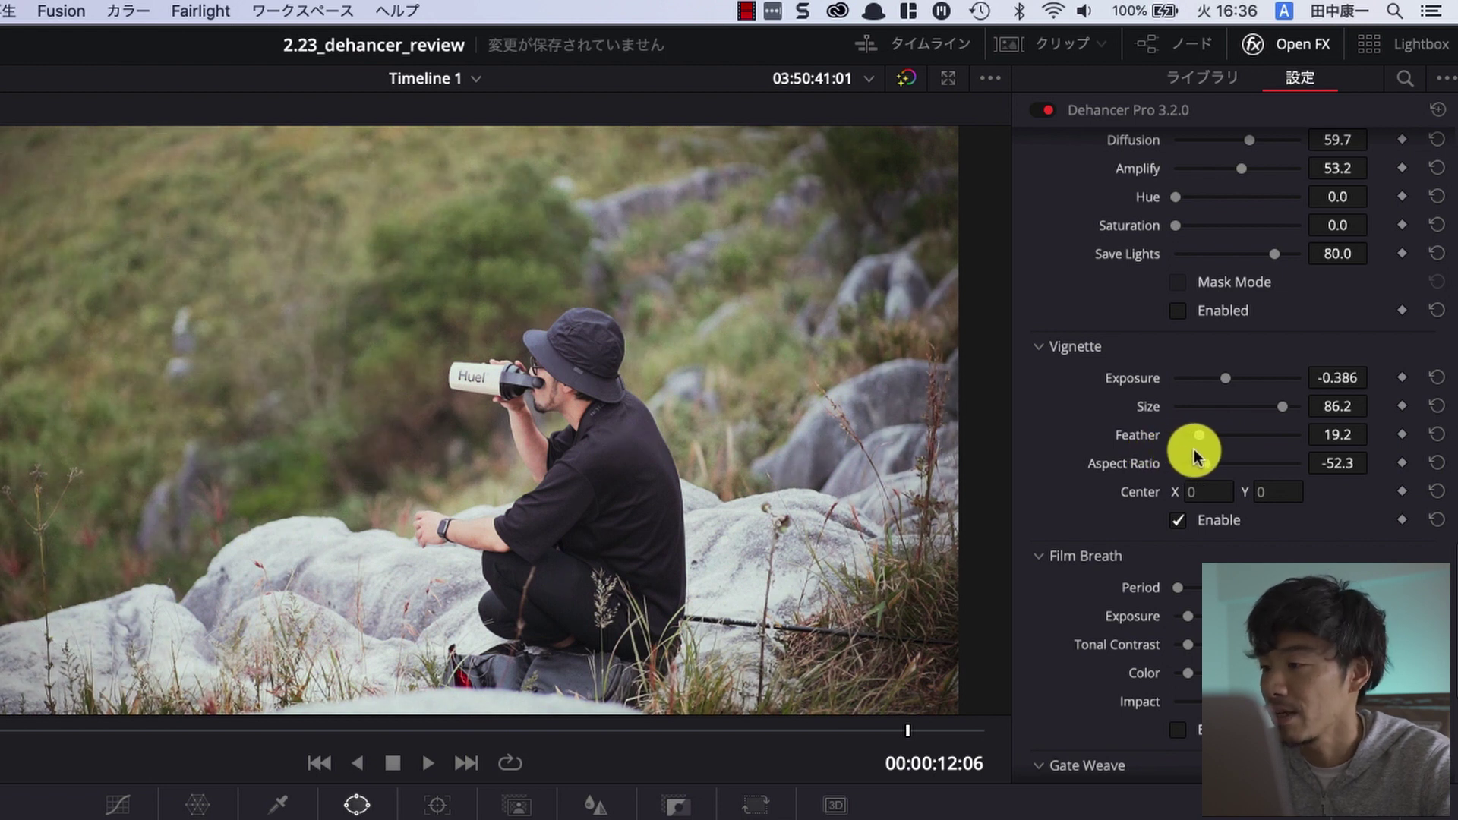
left_click_drag(1200, 462, 1213, 465)
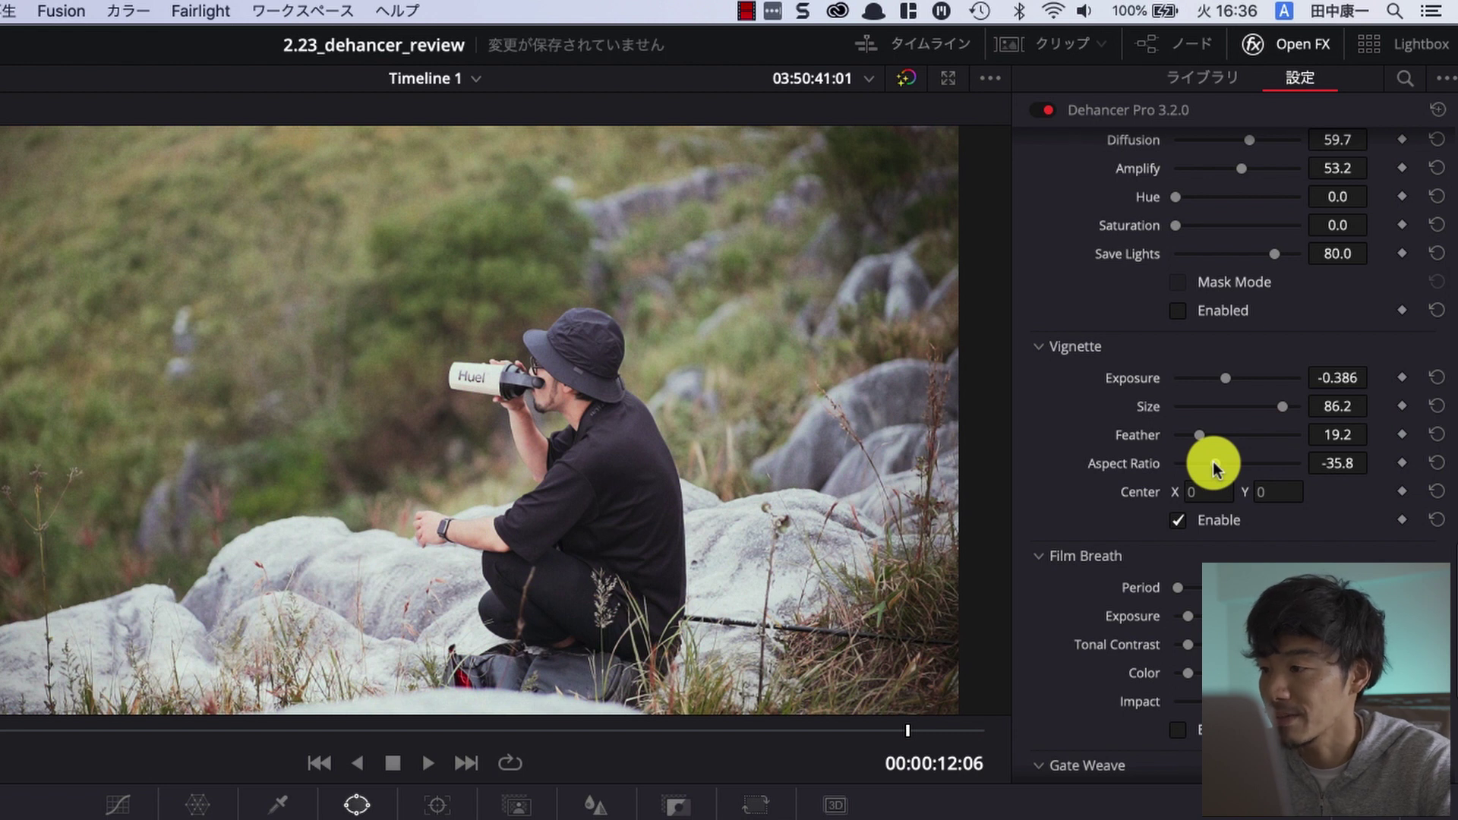
scroll(1083, 472, "down", 5)
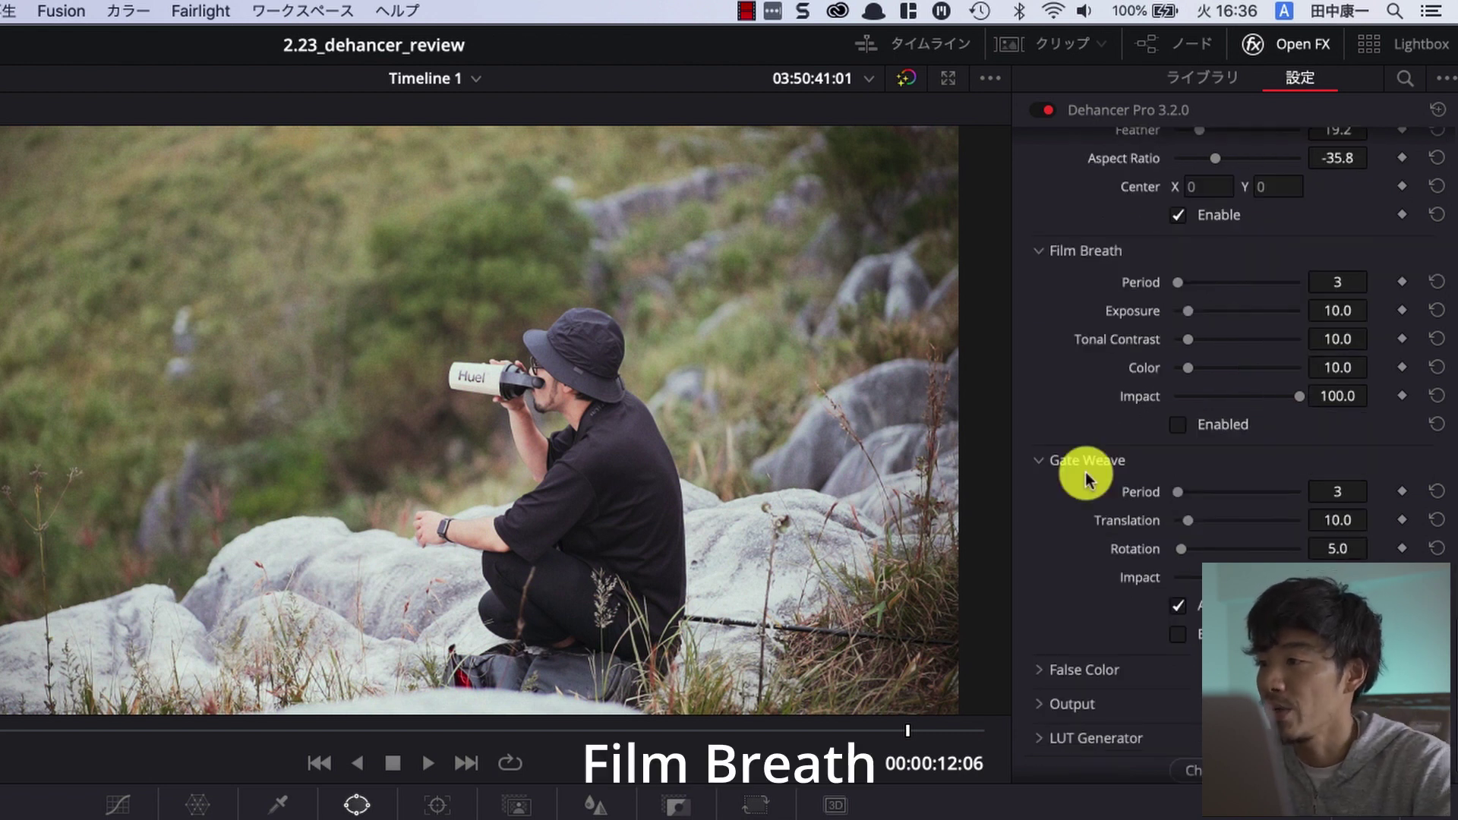
- Enable Film Breath with Period 1 and Exposure, Tonal Contrast and Color at 100
left_click(1176, 425)
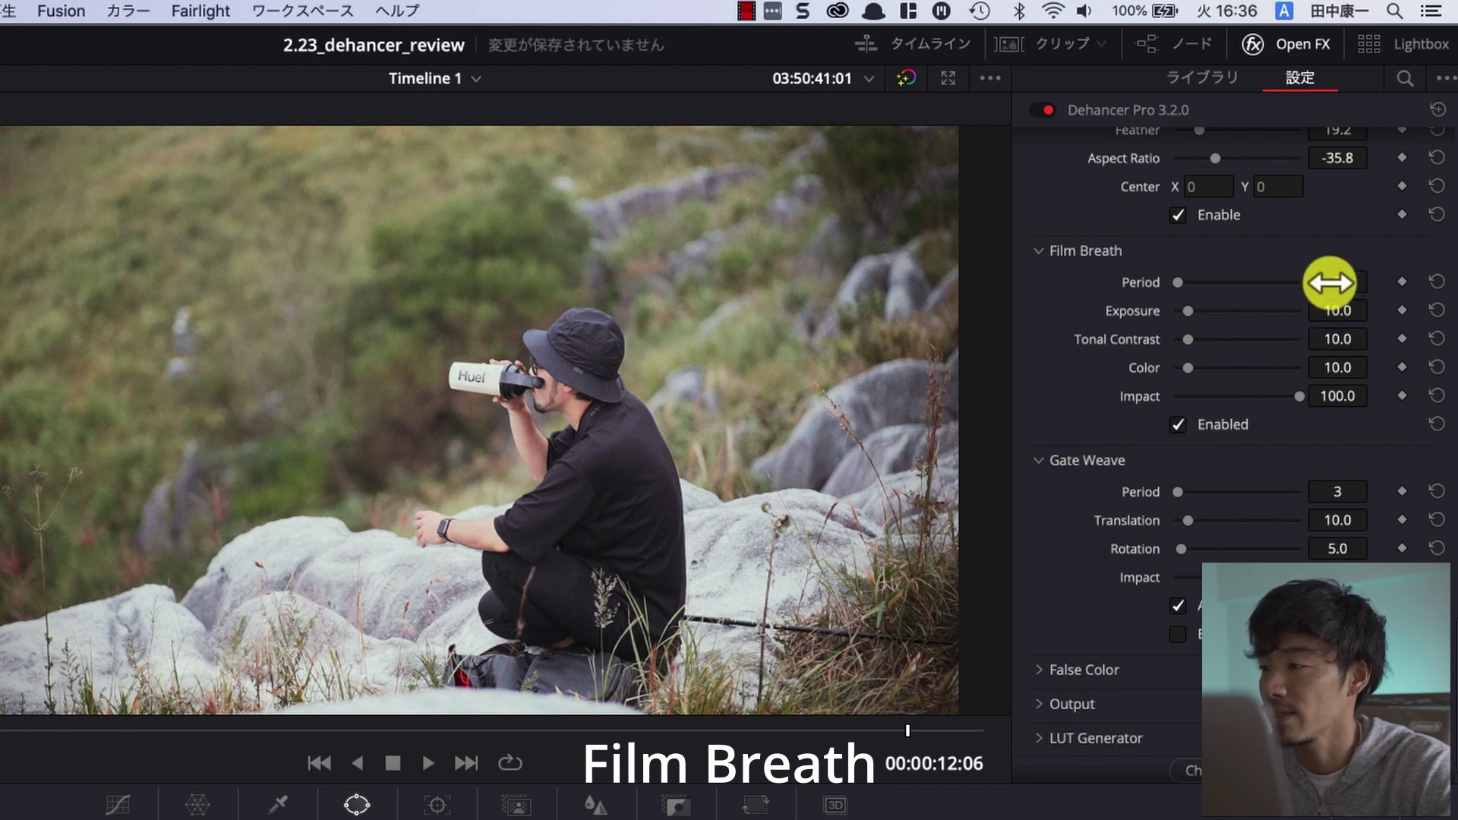
left_click_drag(1325, 282, 1295, 286)
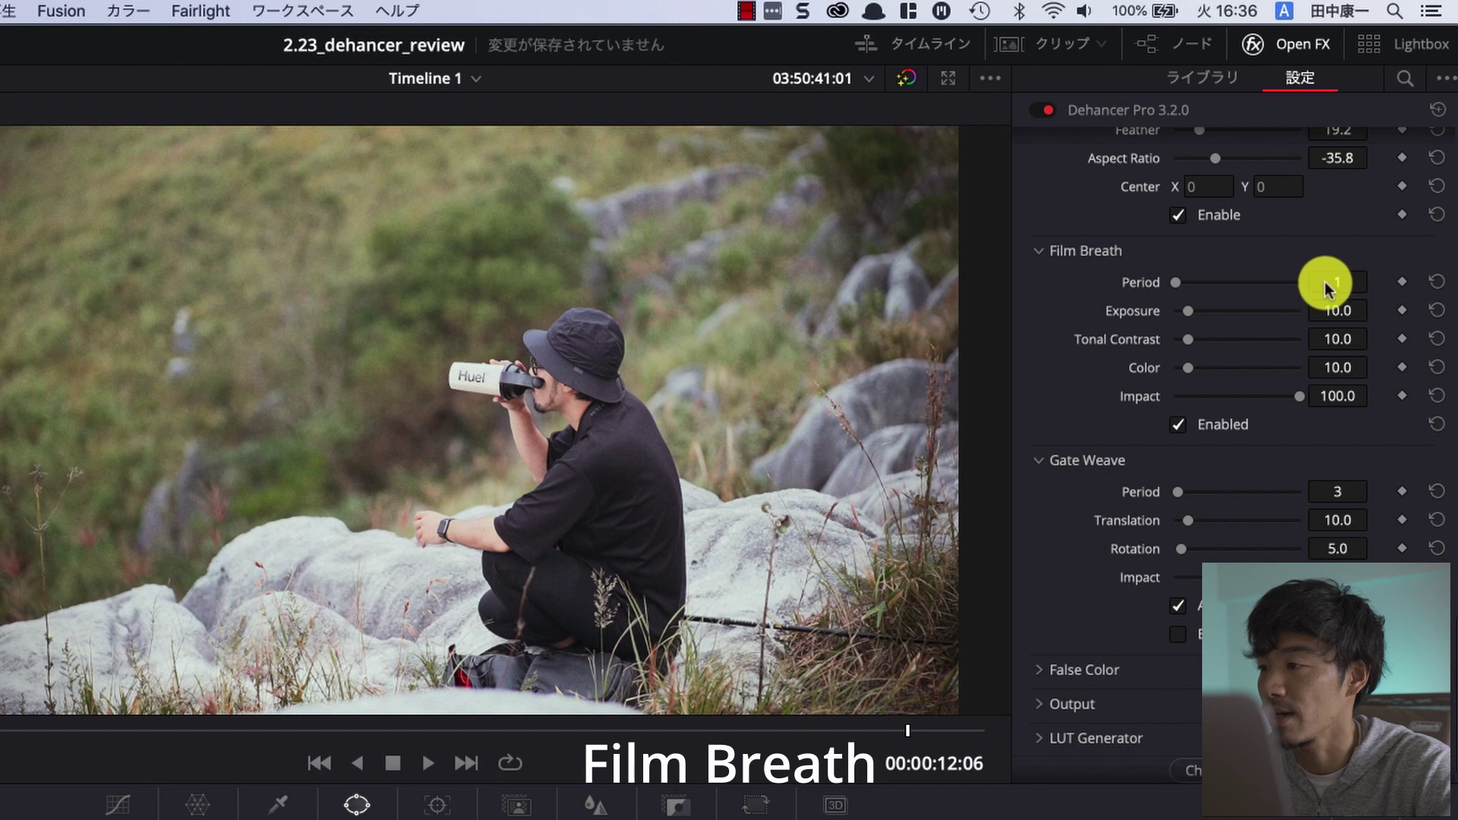
left_click_drag(1190, 313, 1373, 310)
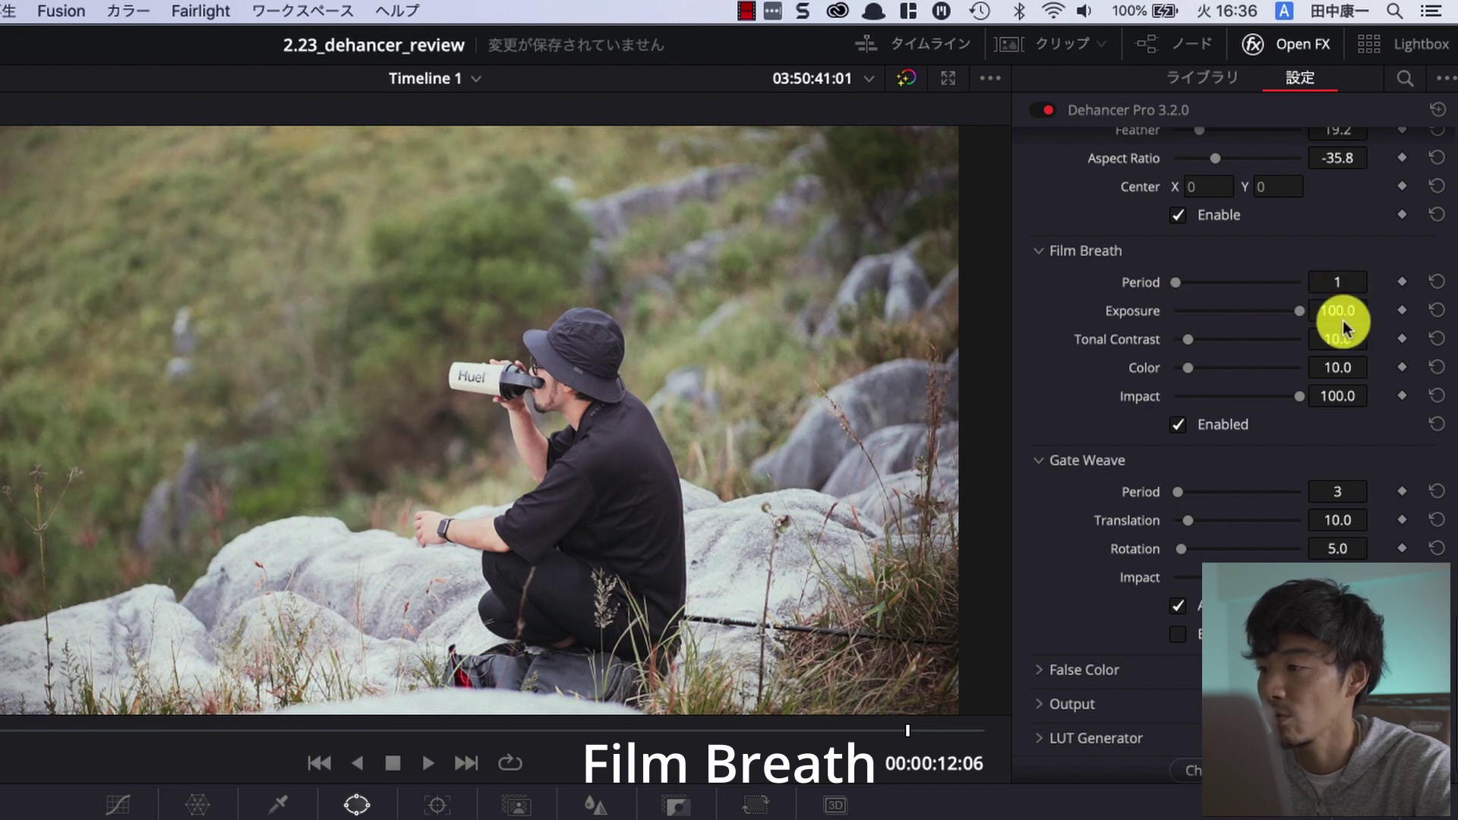
left_click_drag(1189, 339, 1367, 345)
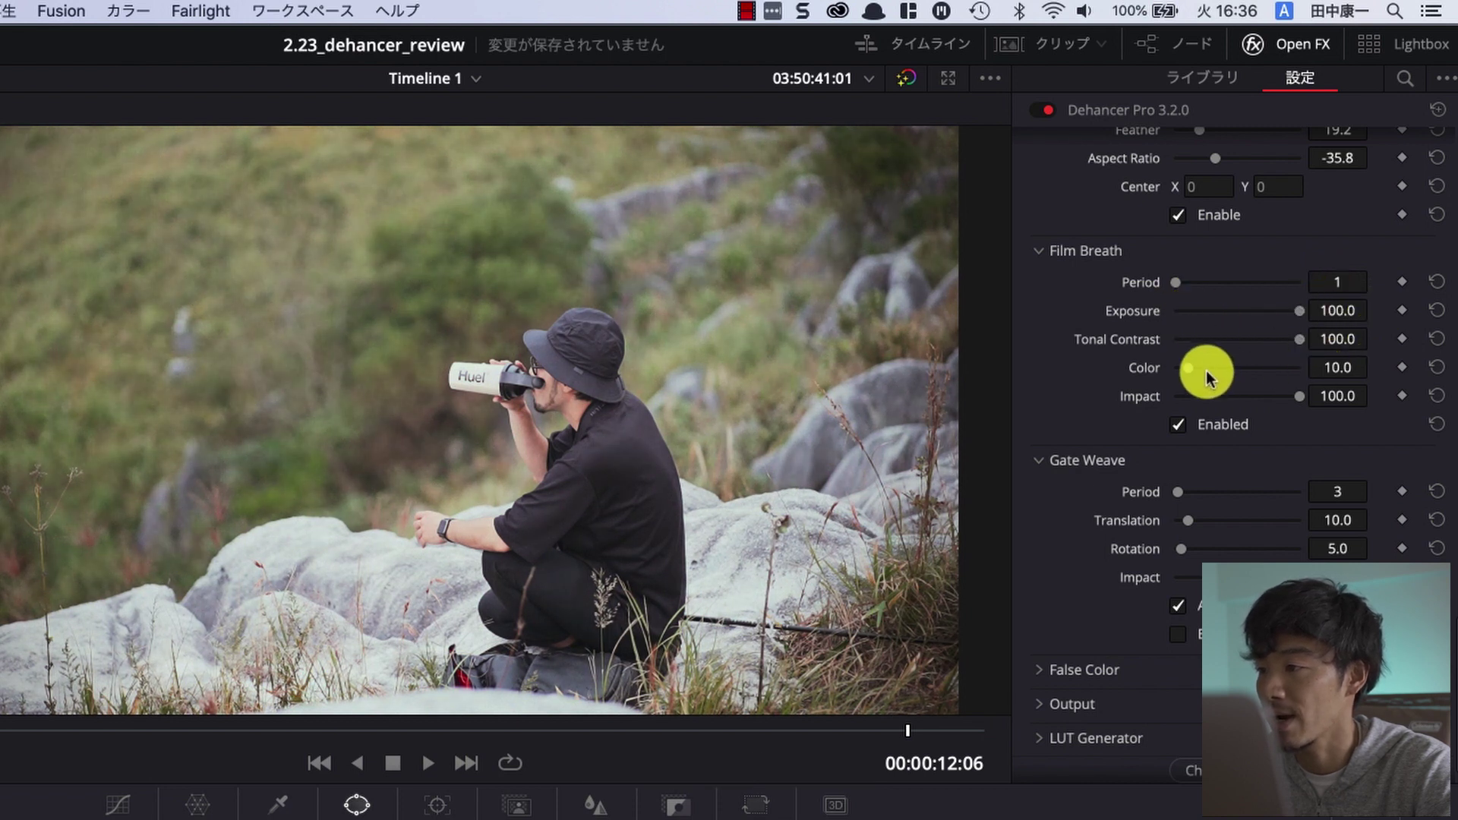
left_click_drag(1187, 369, 1373, 367)
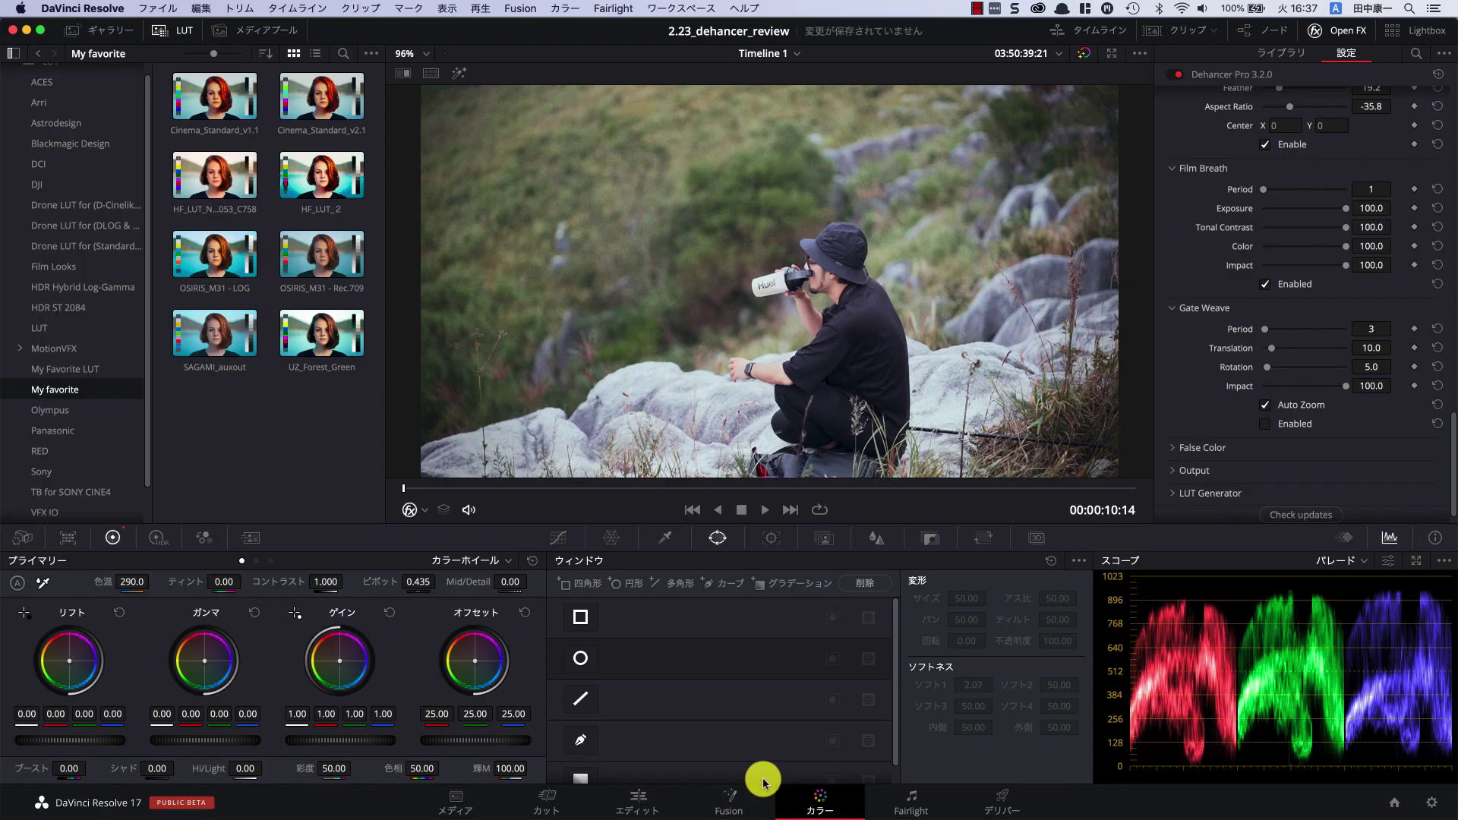
- Play the clip briefly to preview the Film Breath flicker
key("space")
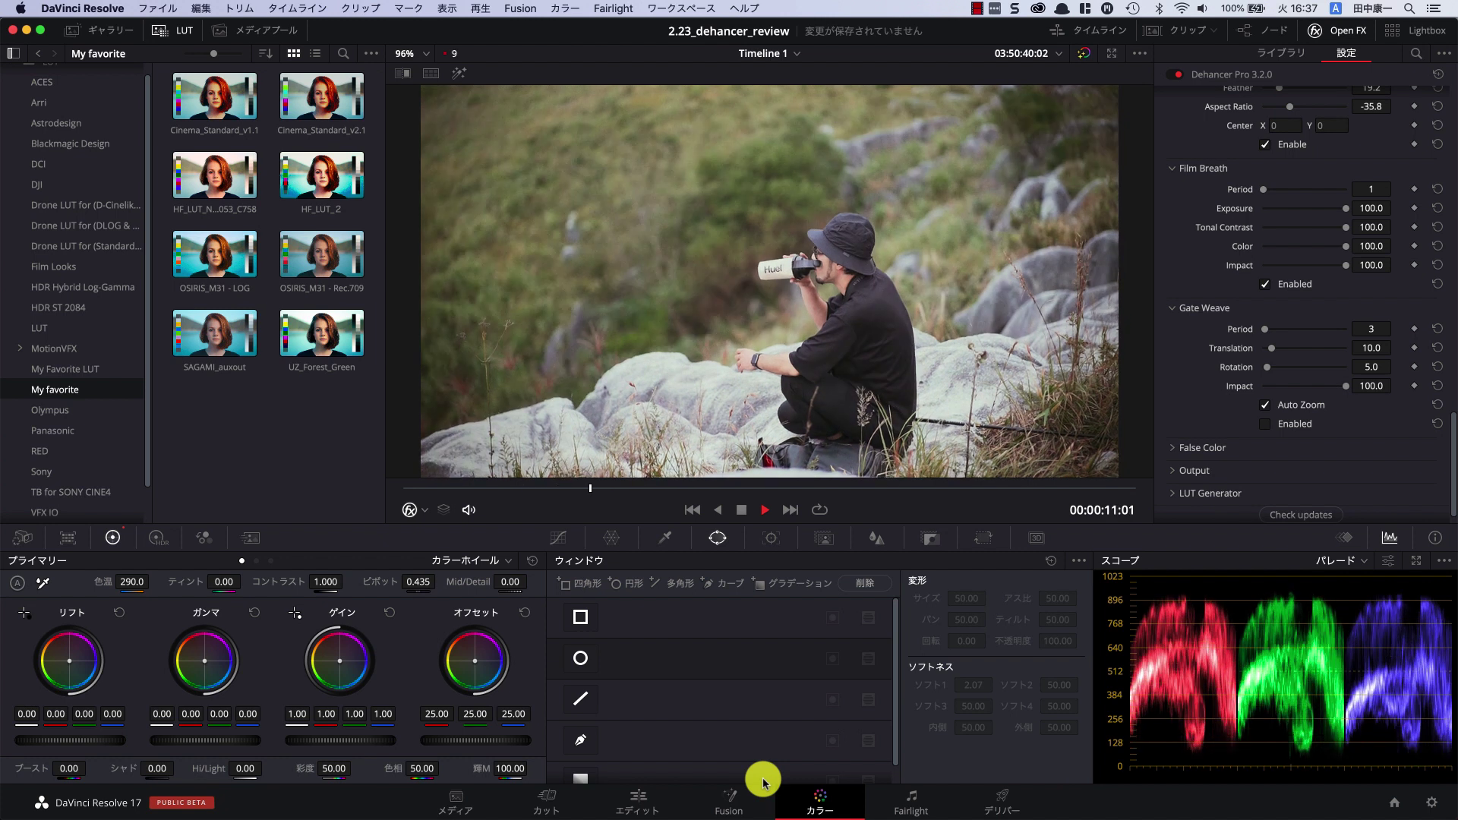
key("space")
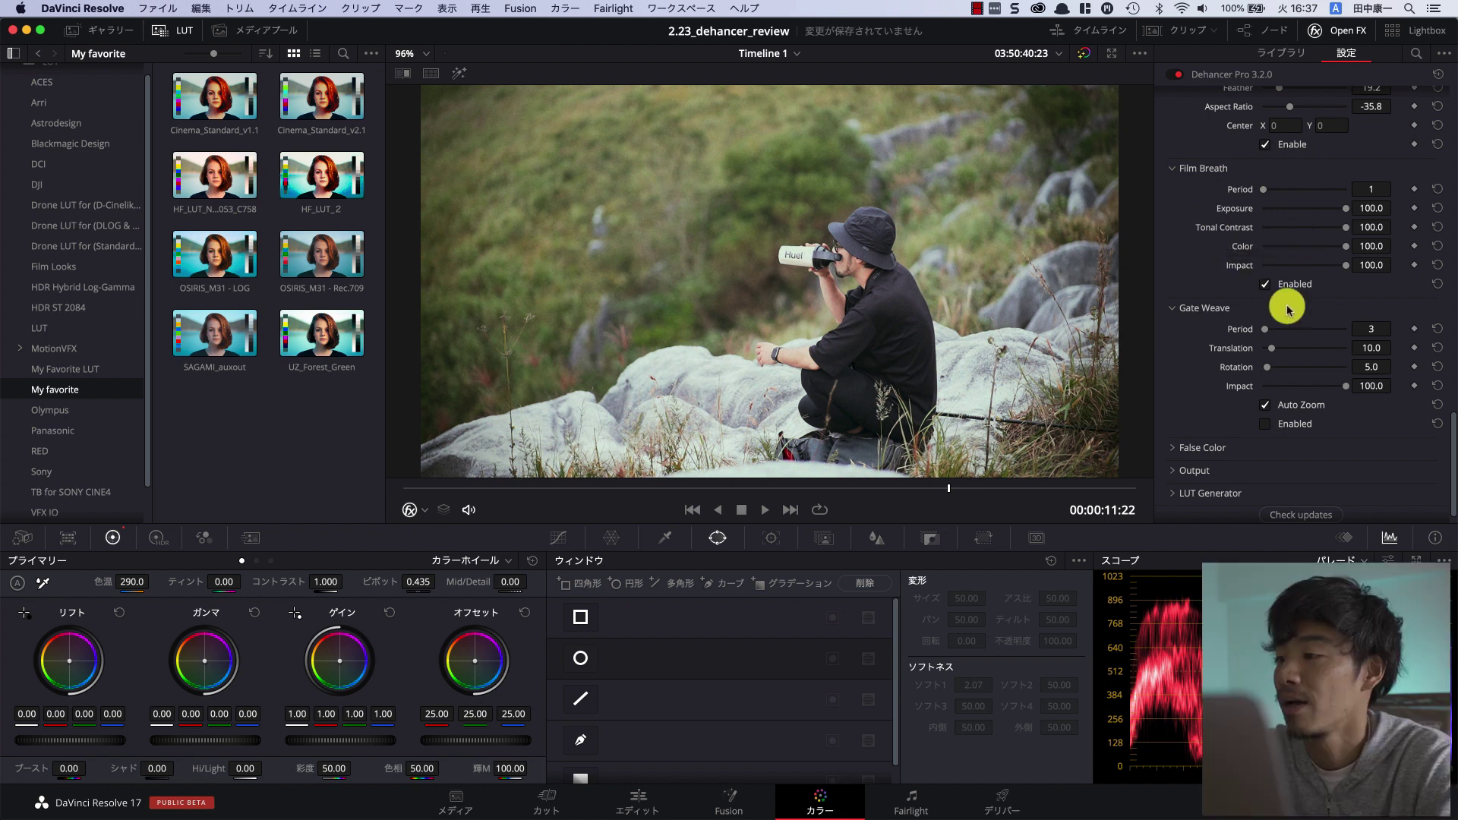
scroll(1288, 310, "down", 2)
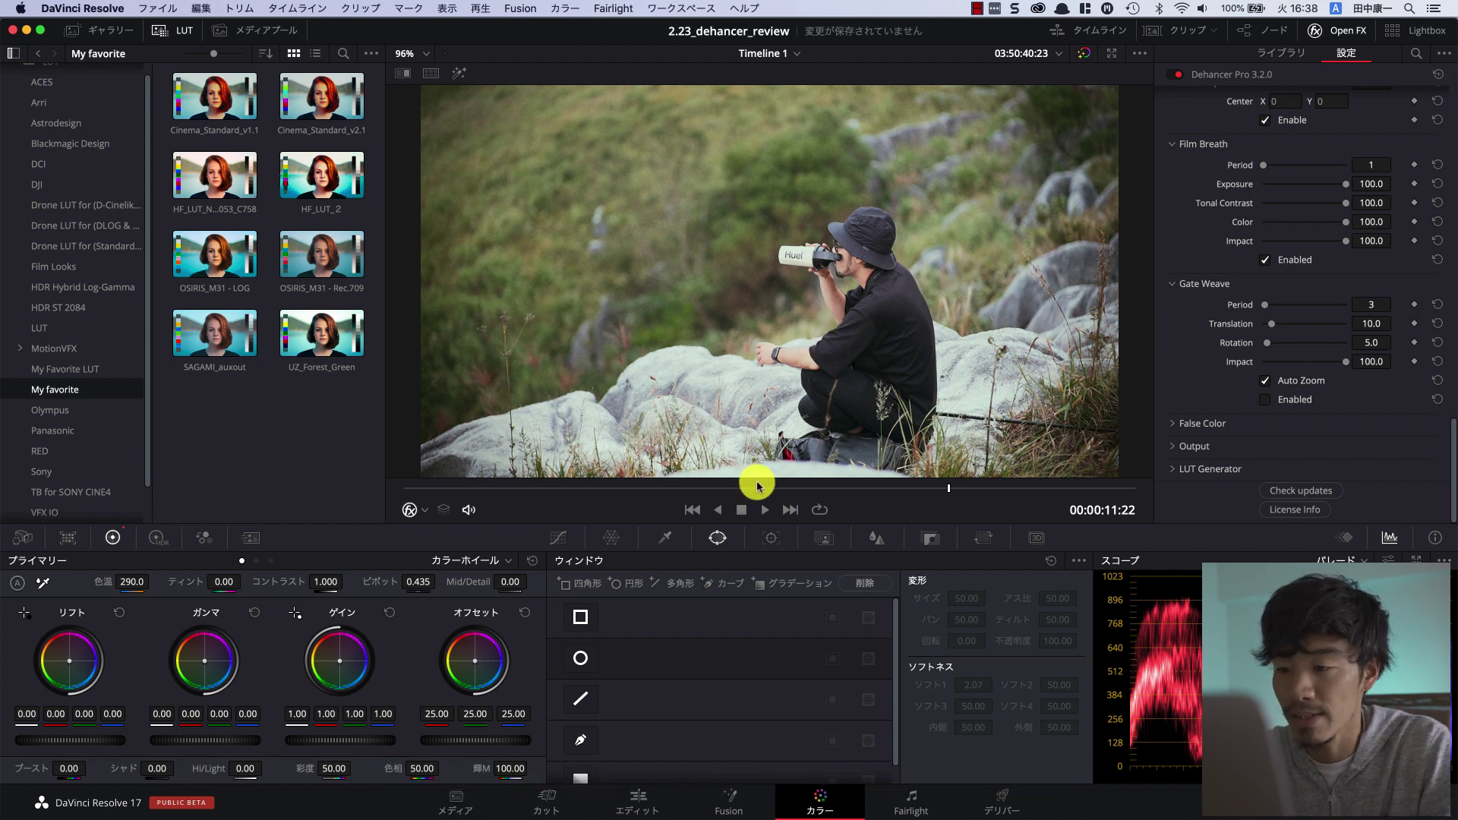
- Turn on looped playback, then switch Film Breath off
left_click(820, 510)
key("space")
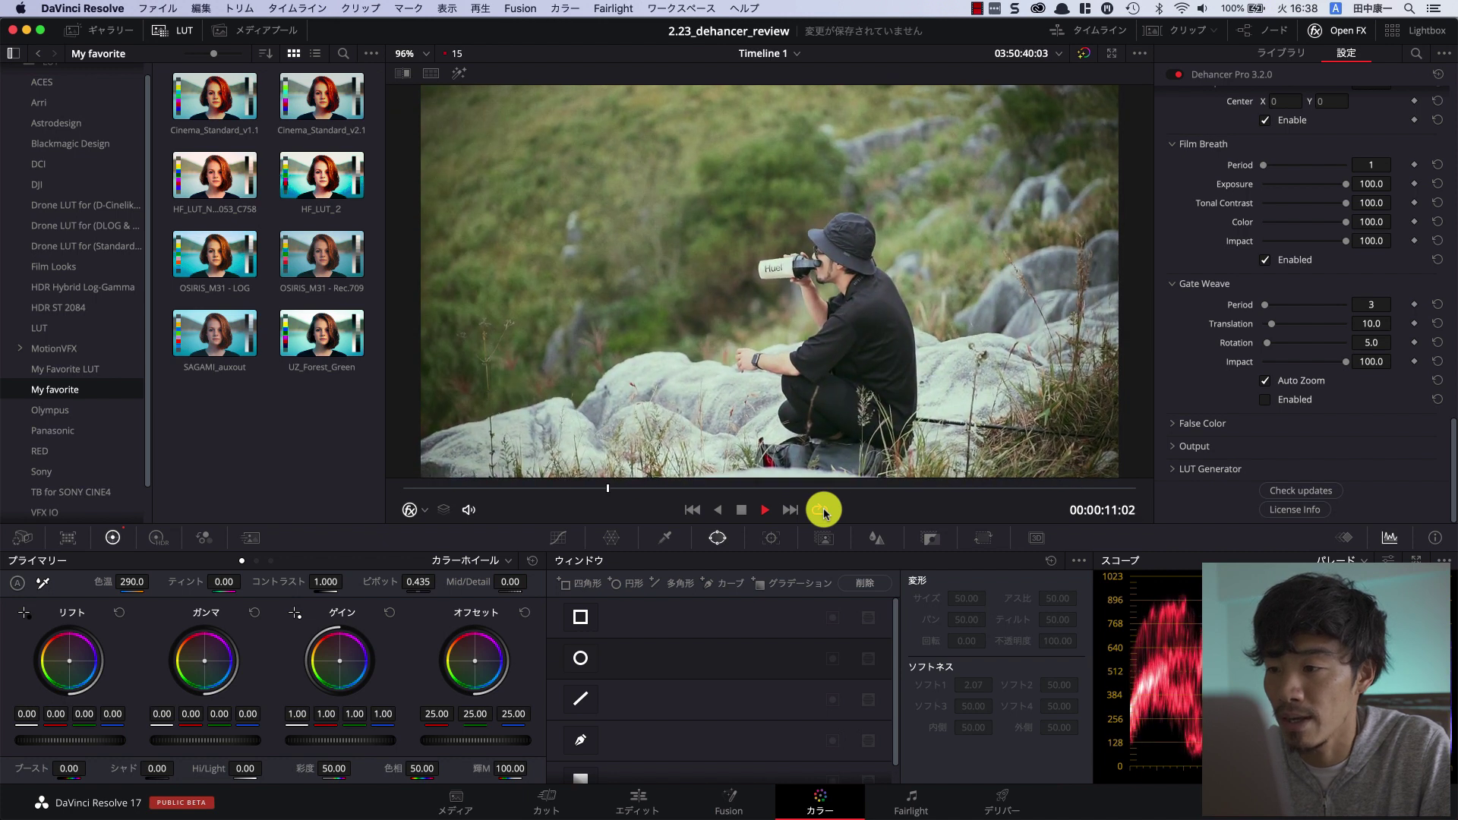
key("space")
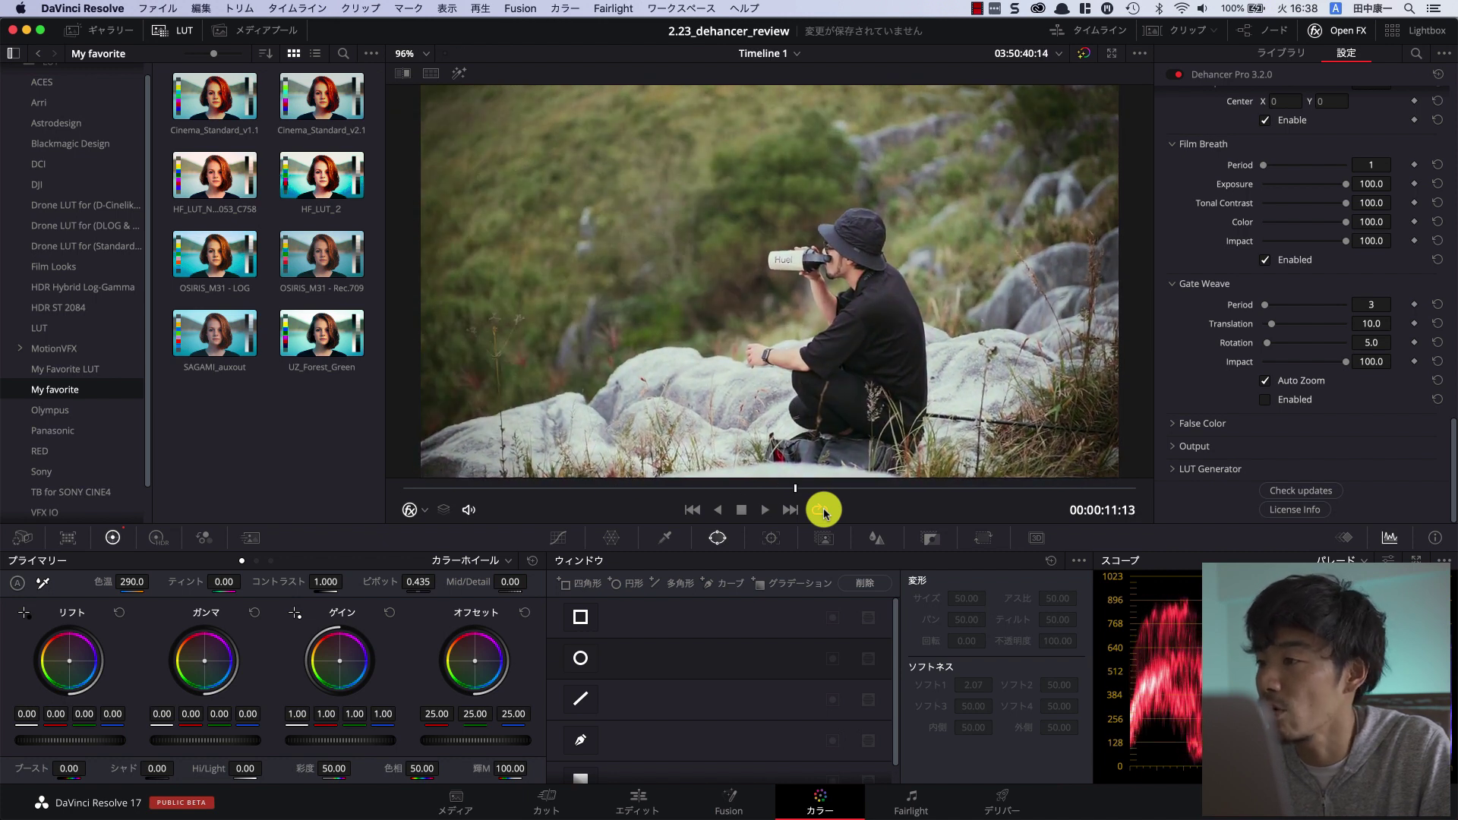
left_click(1266, 263)
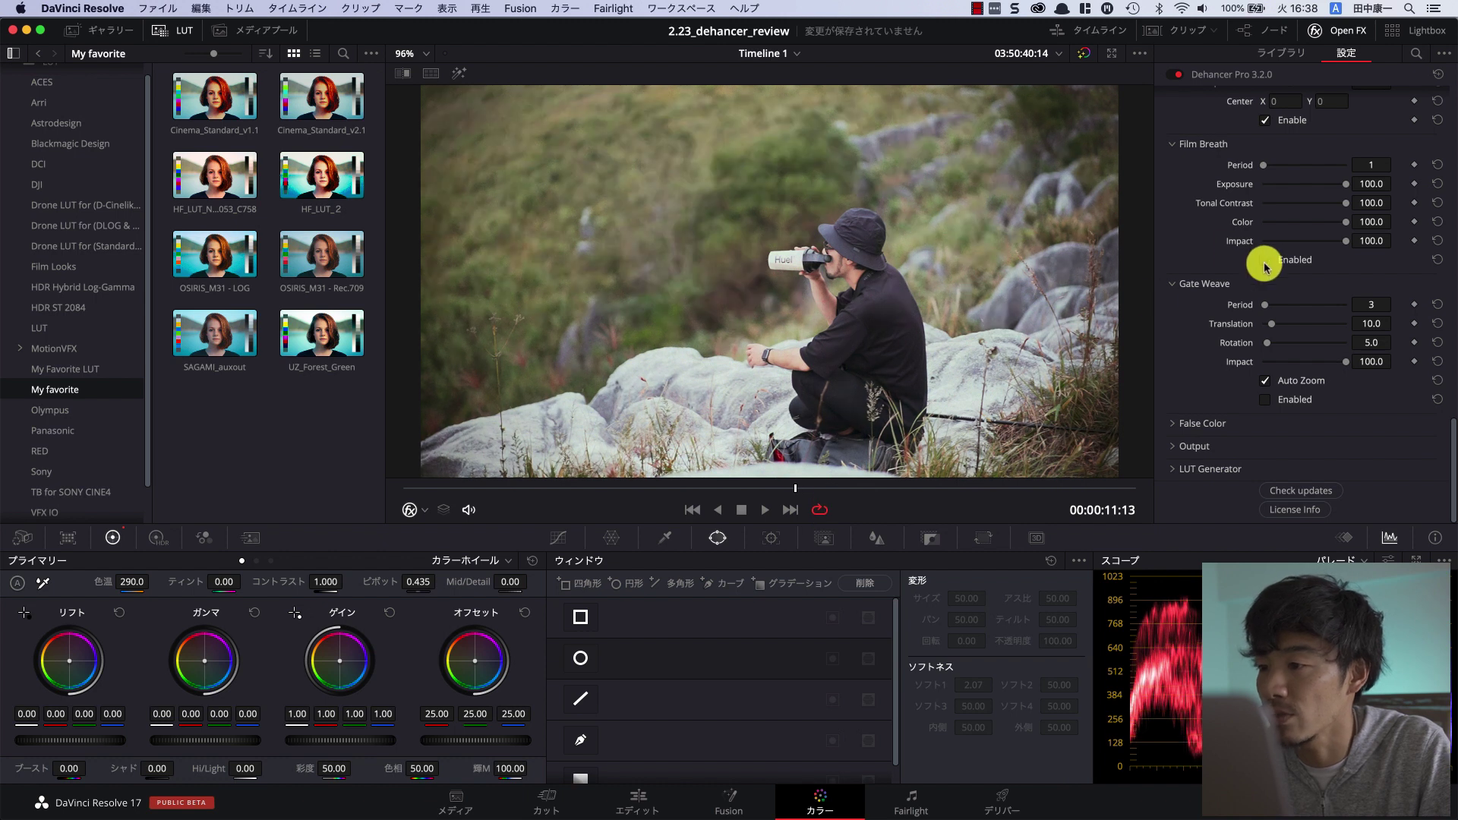
- Enable Gate Weave, preview it, and raise its Period to 51
left_click(1265, 400)
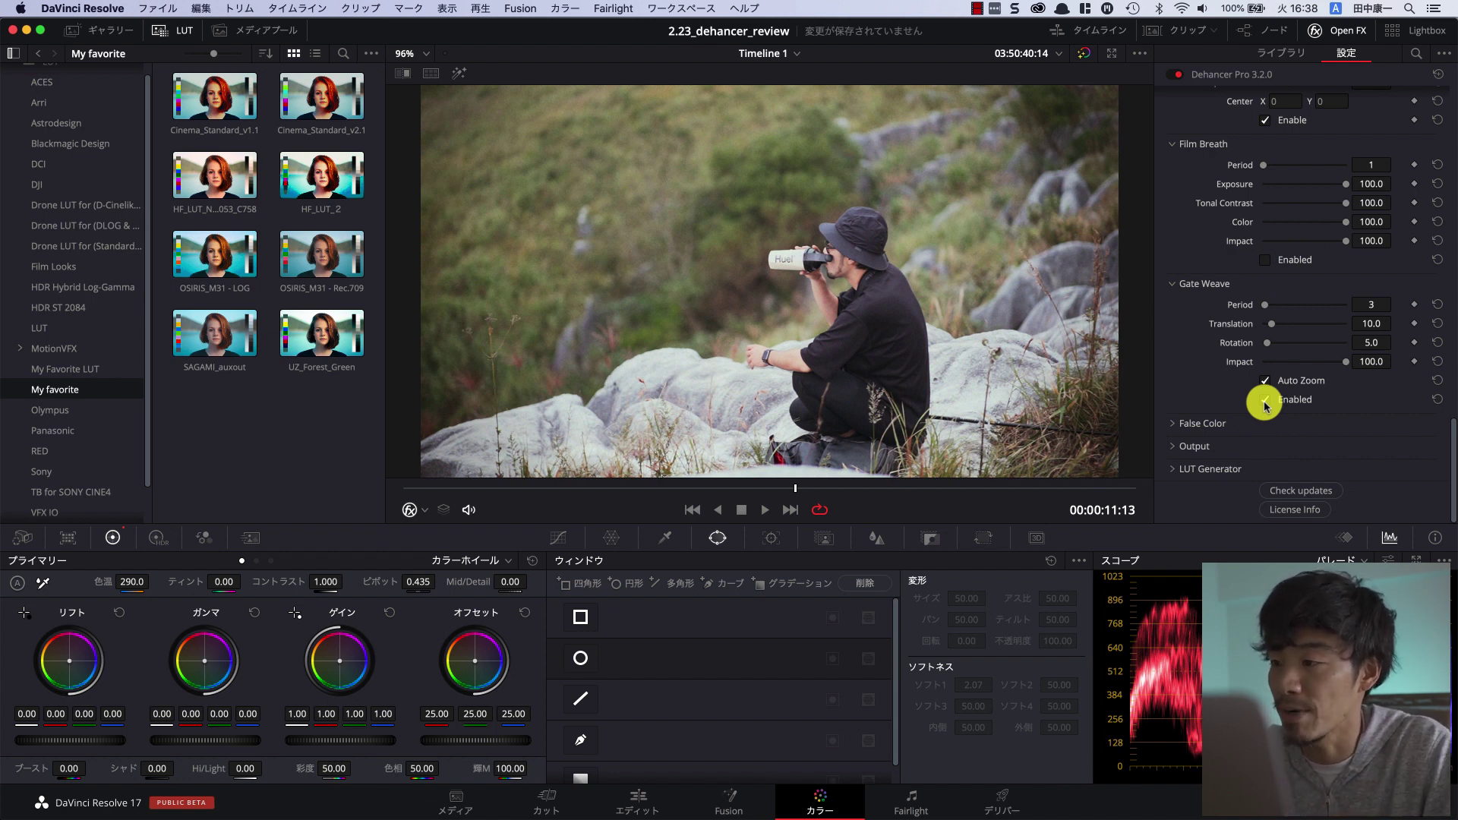
key("space")
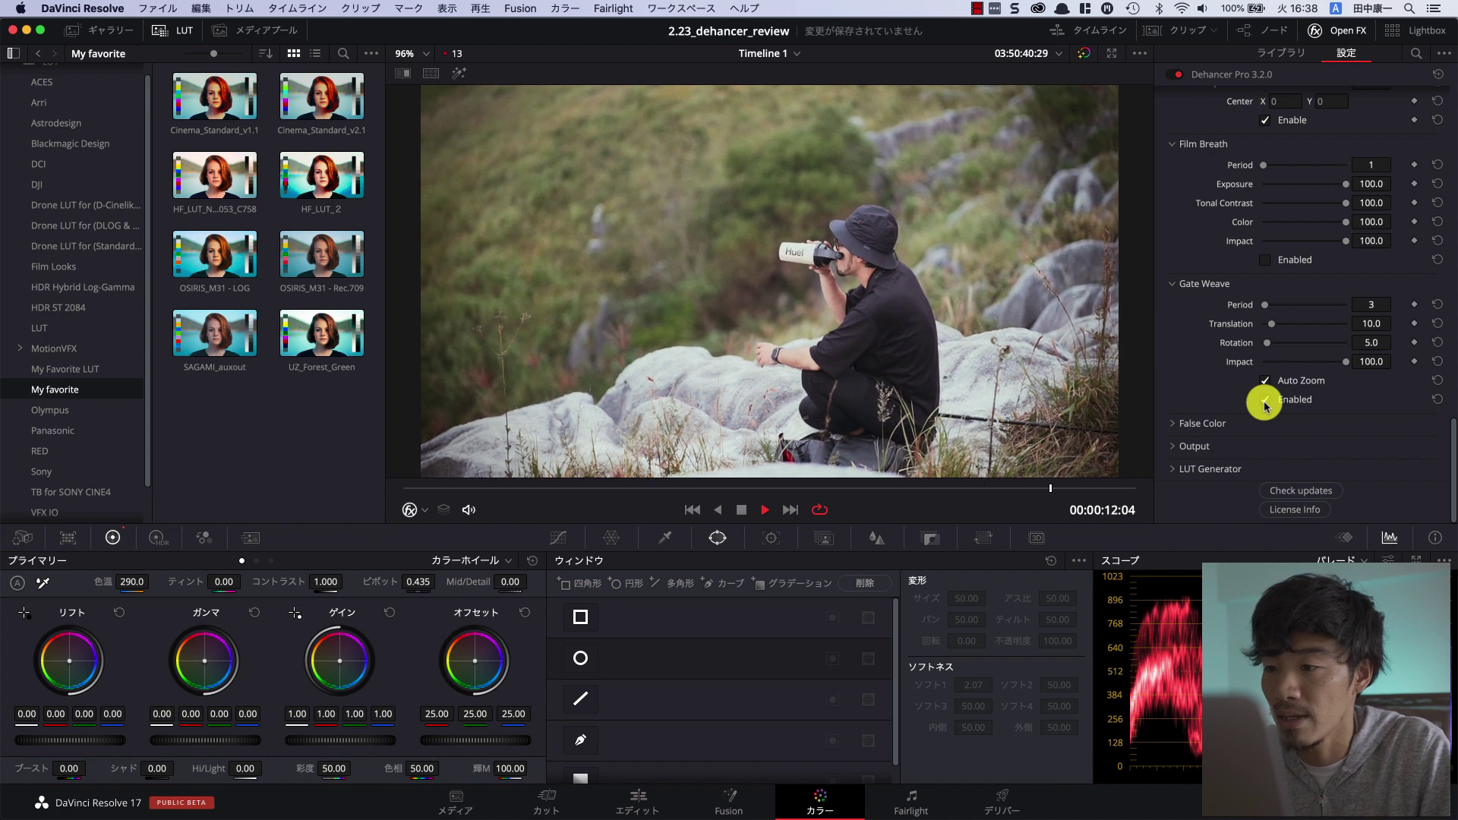
key("space")
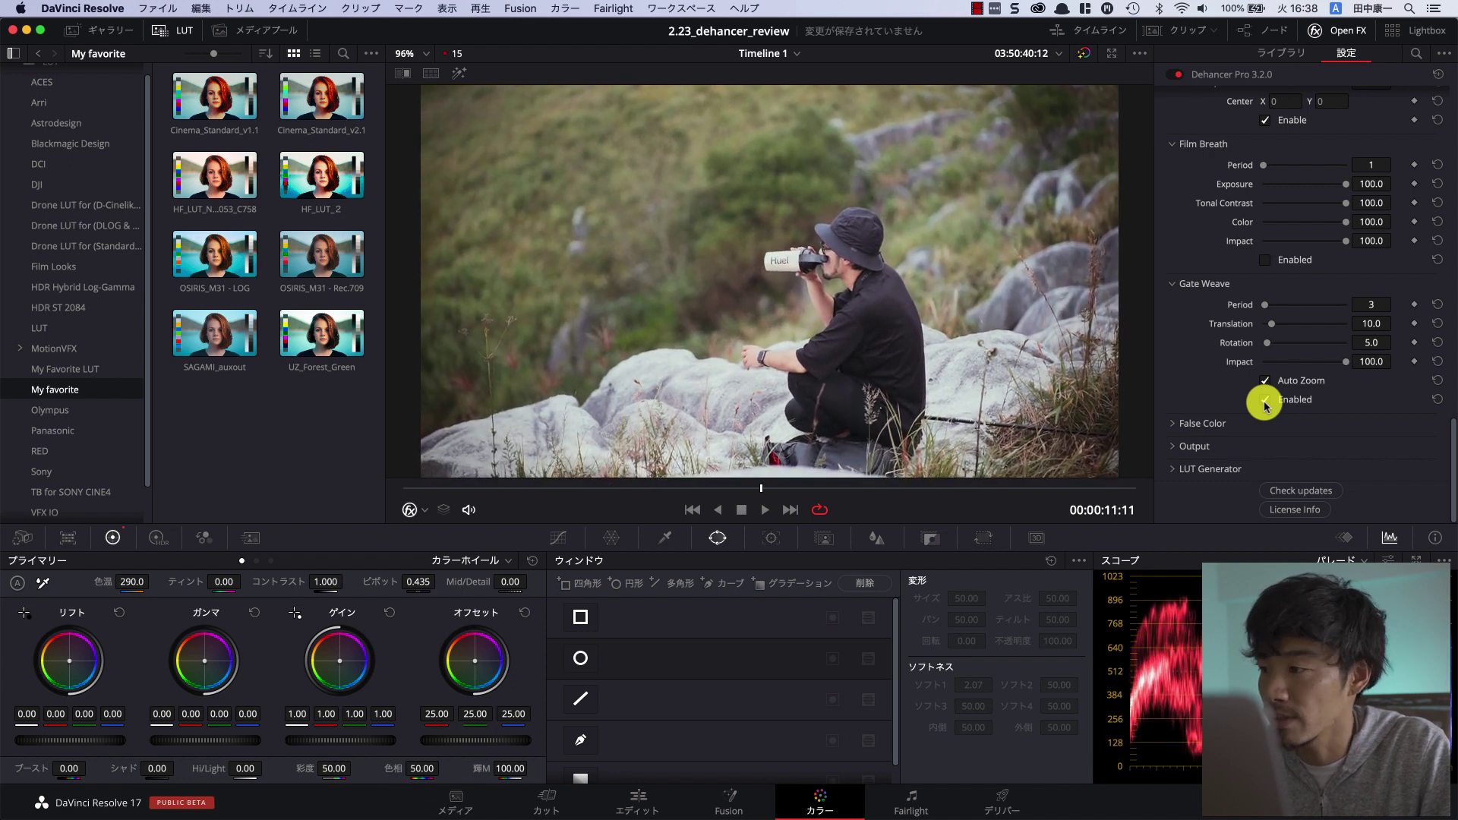
left_click(1264, 401)
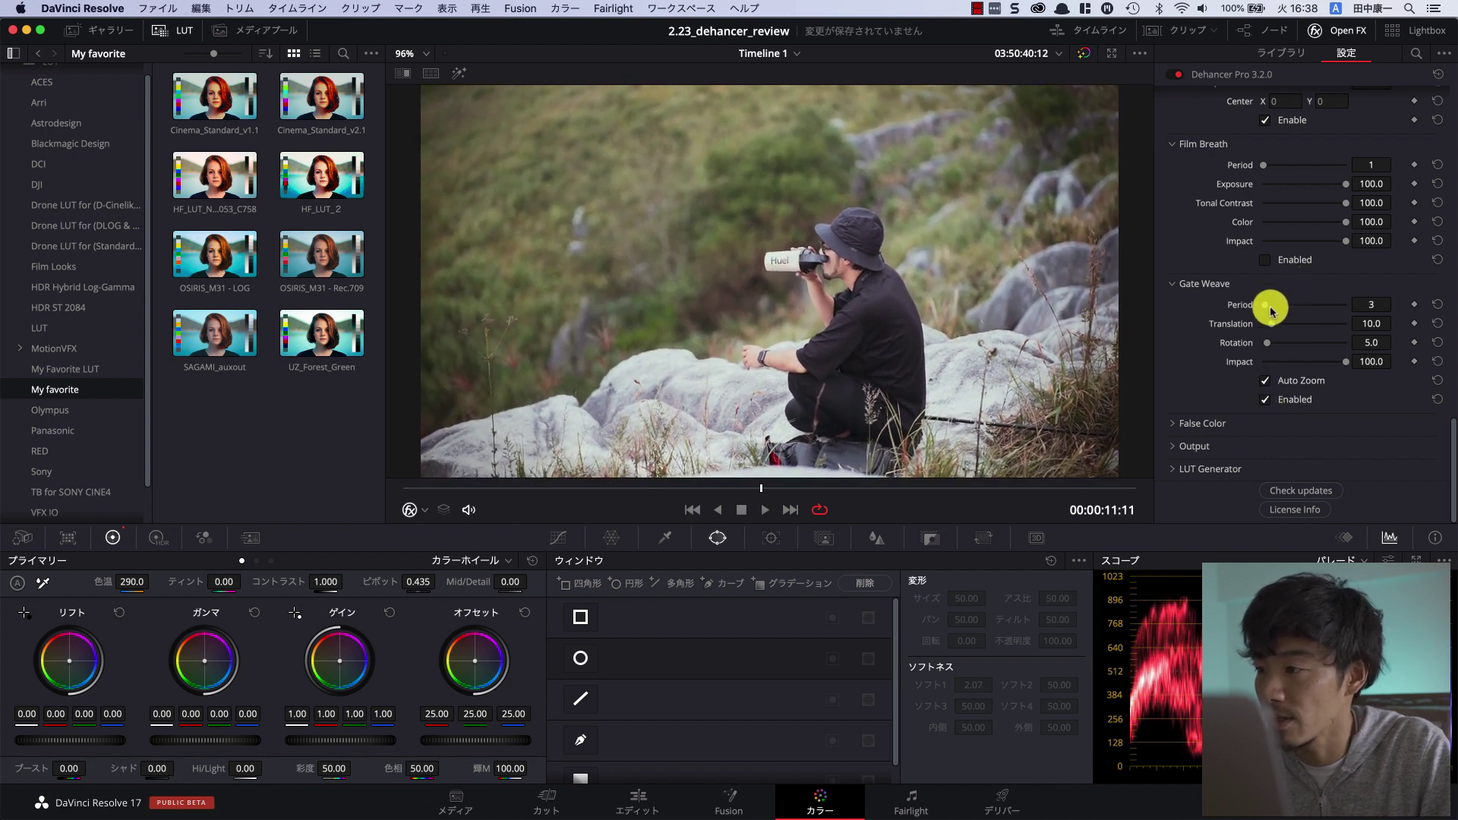
left_click_drag(1264, 306, 1285, 306)
key("space")
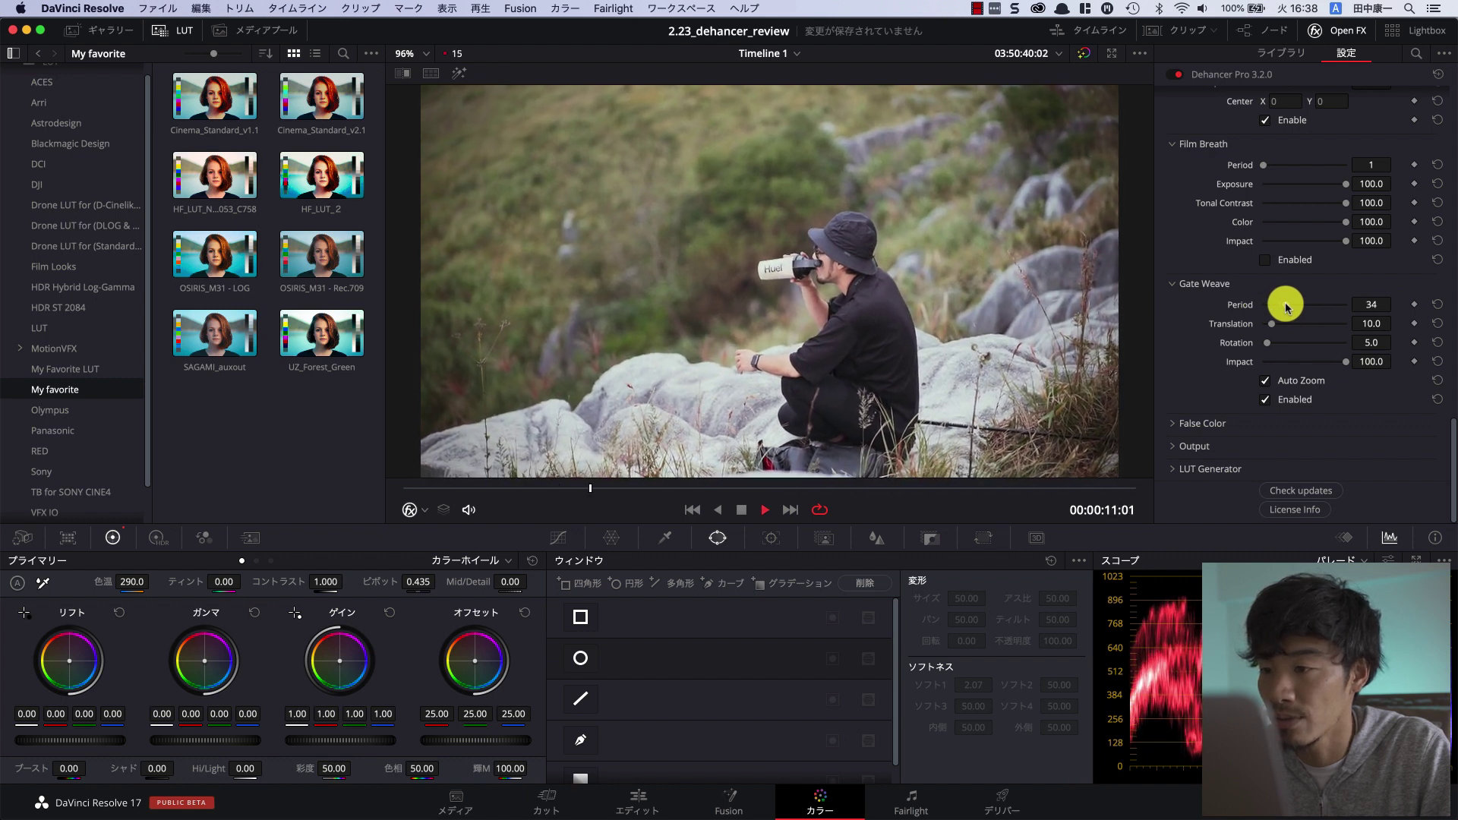
key("space")
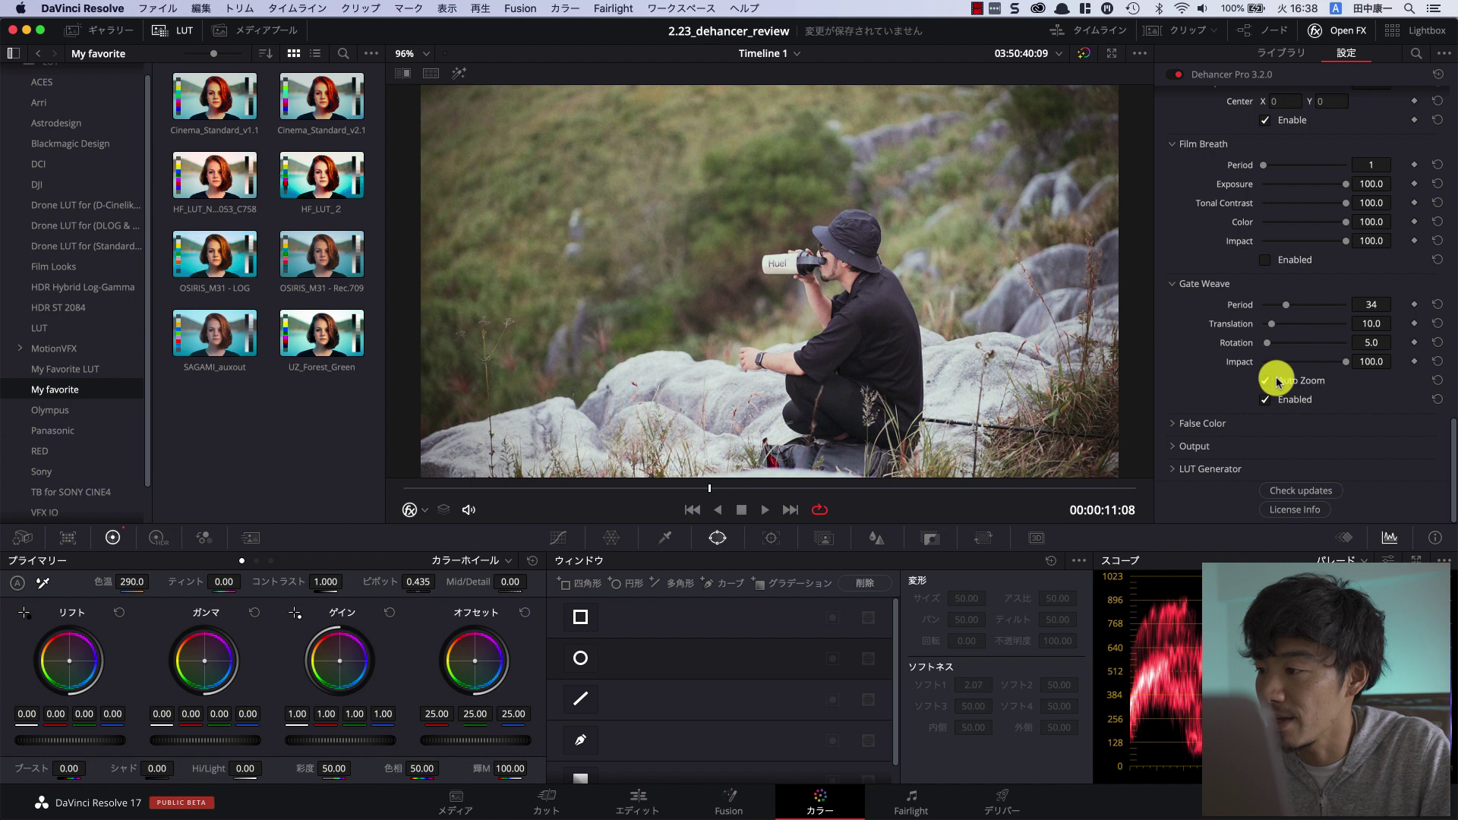
- Set Gate Weave Translation to 22.0 and Rotation to 23.9, then review playback
left_click_drag(1268, 326, 1281, 326)
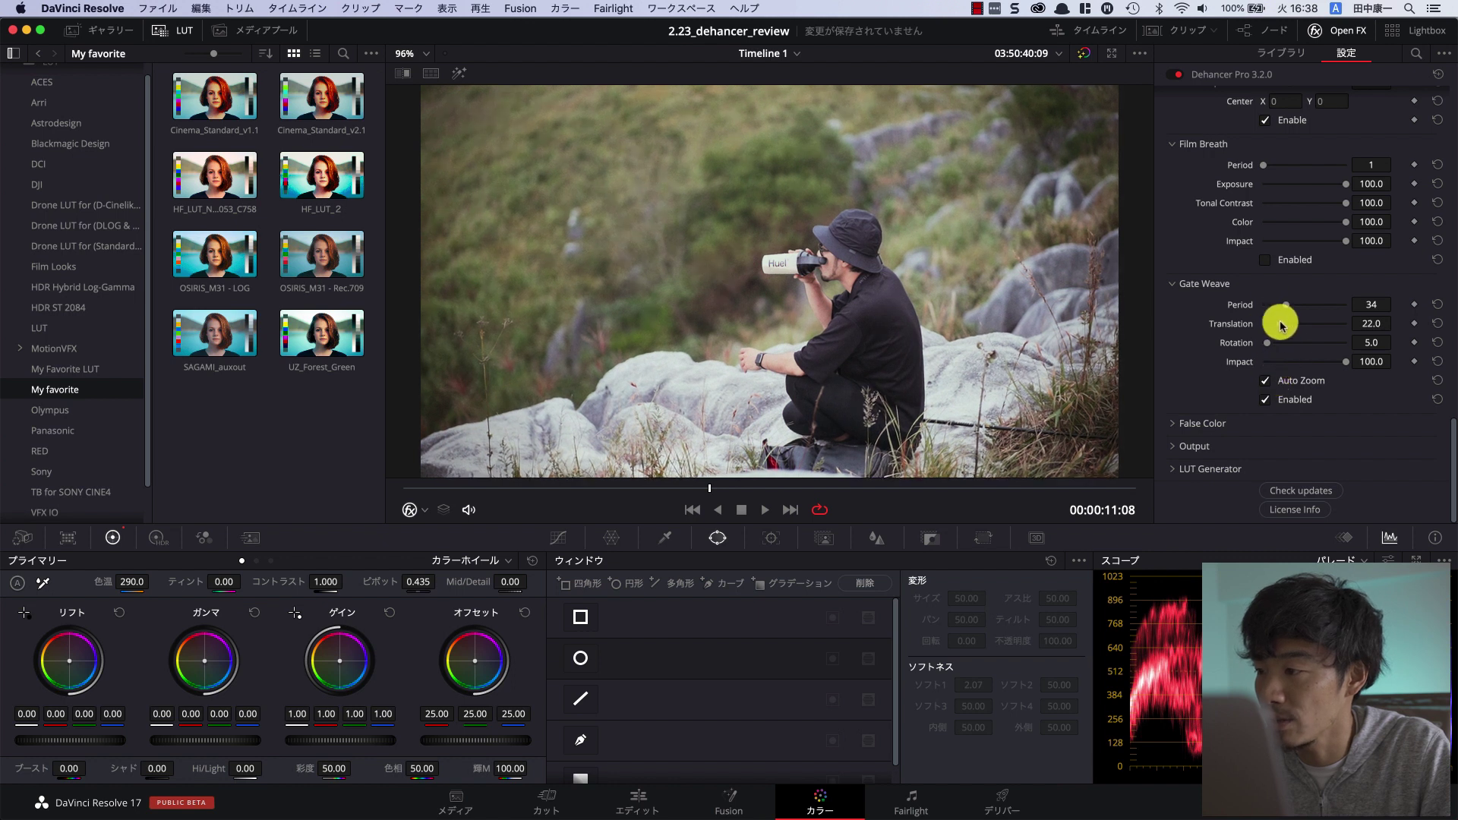
left_click_drag(1280, 347, 1299, 309)
key("space")
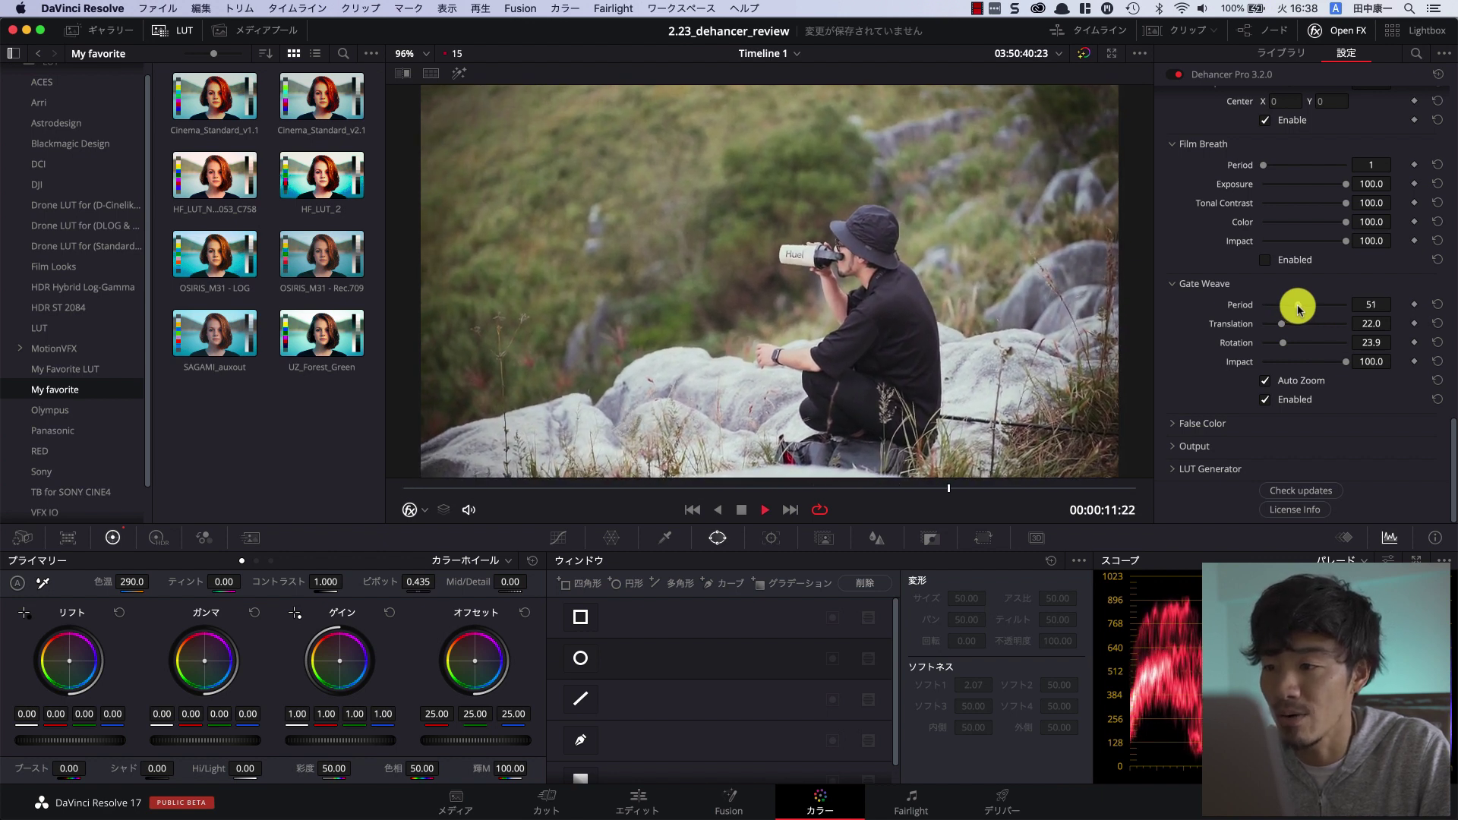
key("space")
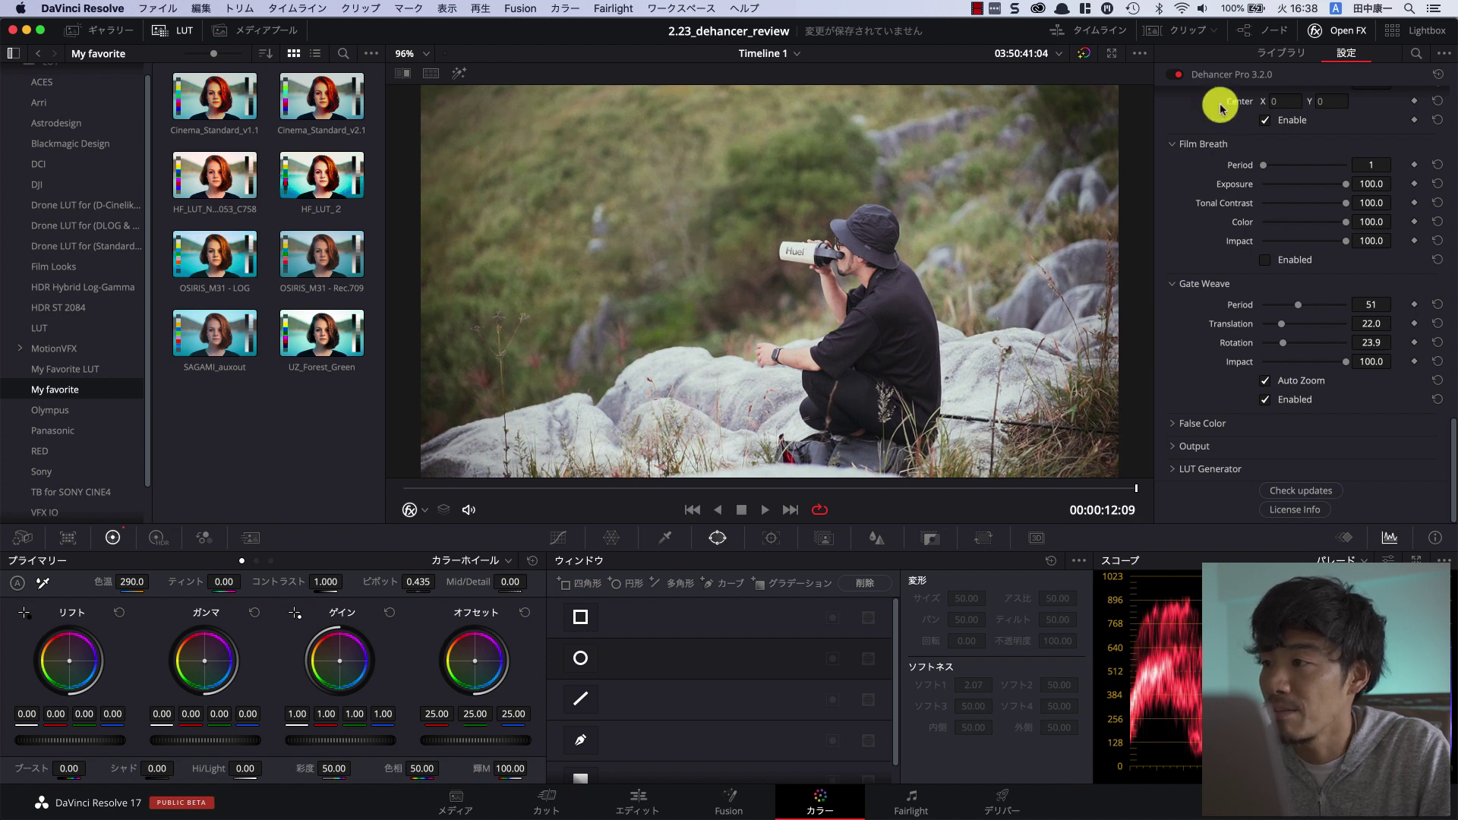
left_click(1174, 29)
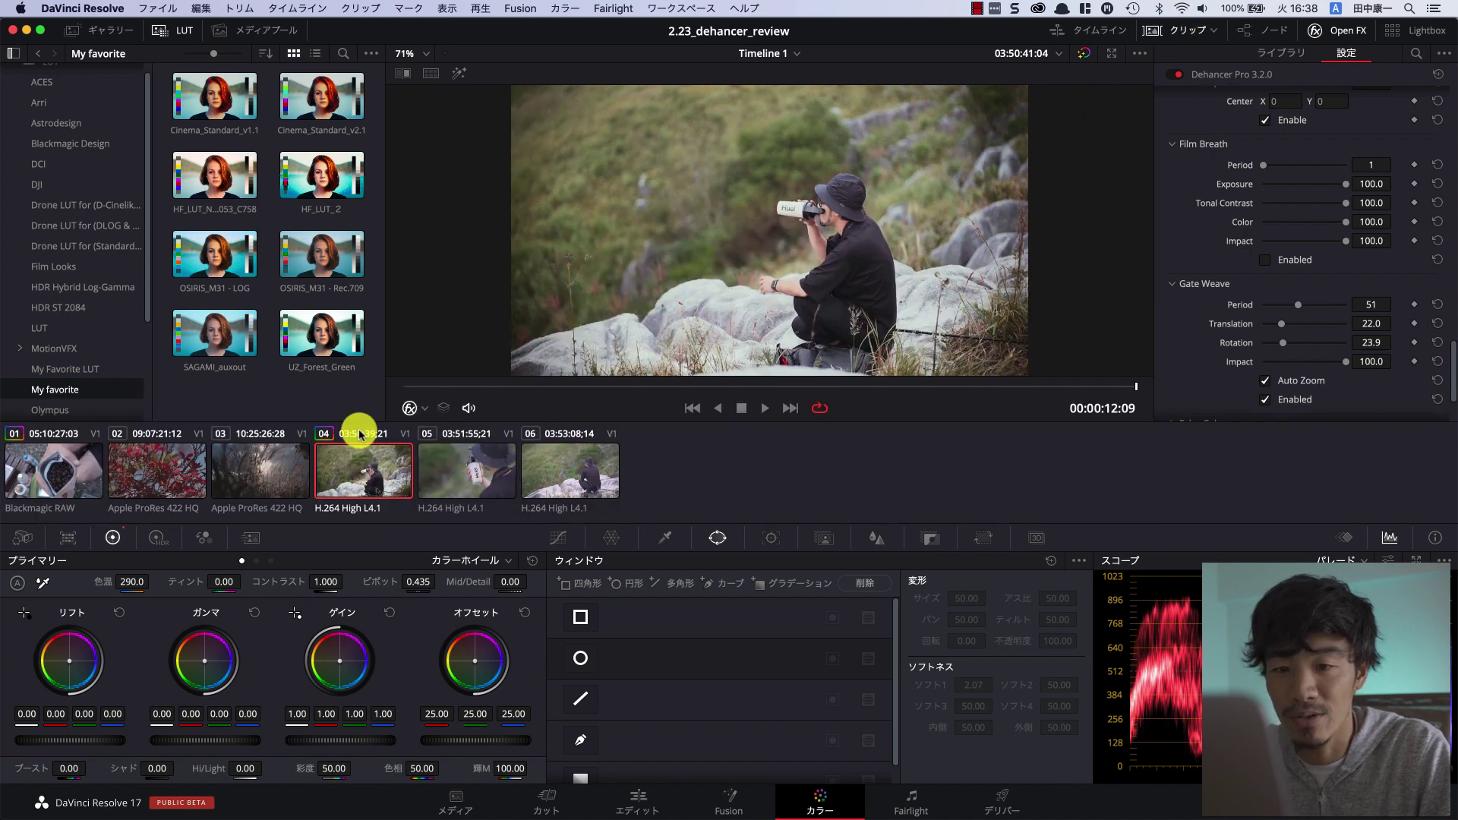
- Switch to the third (grass) clip and play it with the node graph shown
left_click(260, 484)
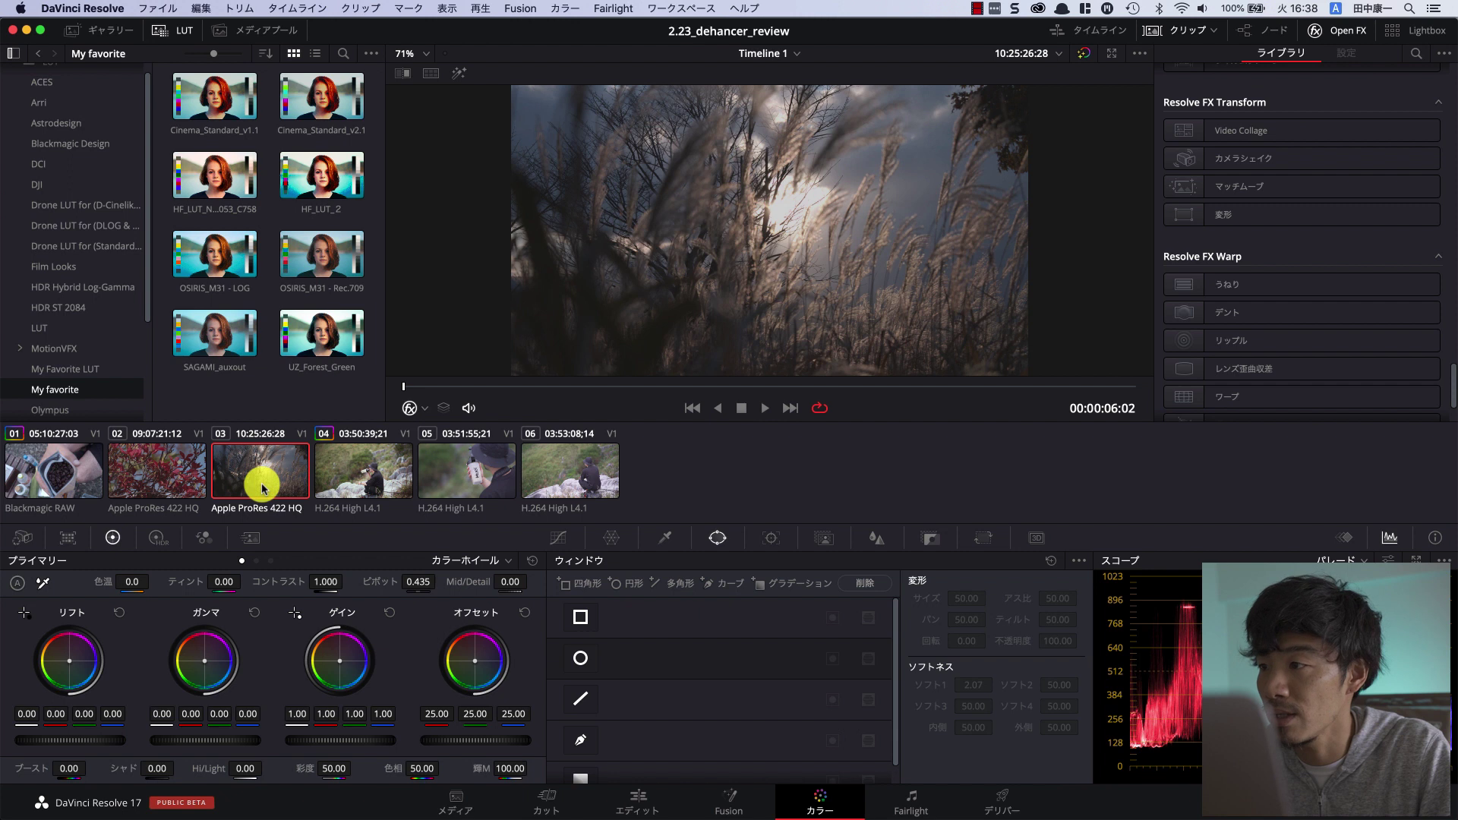
left_click(1257, 30)
key("space")
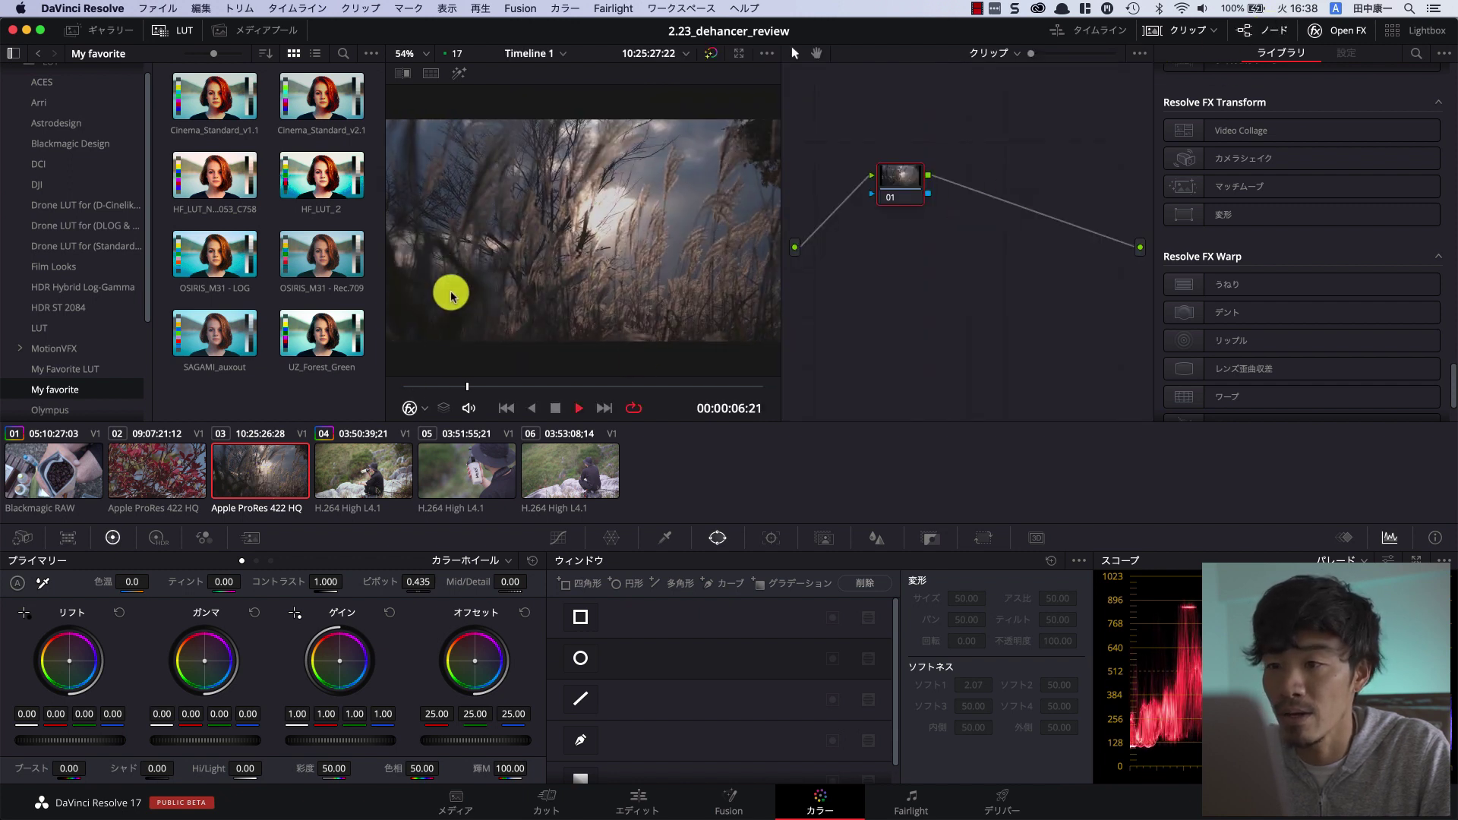
key("space")
scroll(1281, 326, "down", 3)
- Add Dehancer Pro to the grass clip, hide the node graph, and enable Gate Weave
left_click_drag(1257, 392, 886, 189)
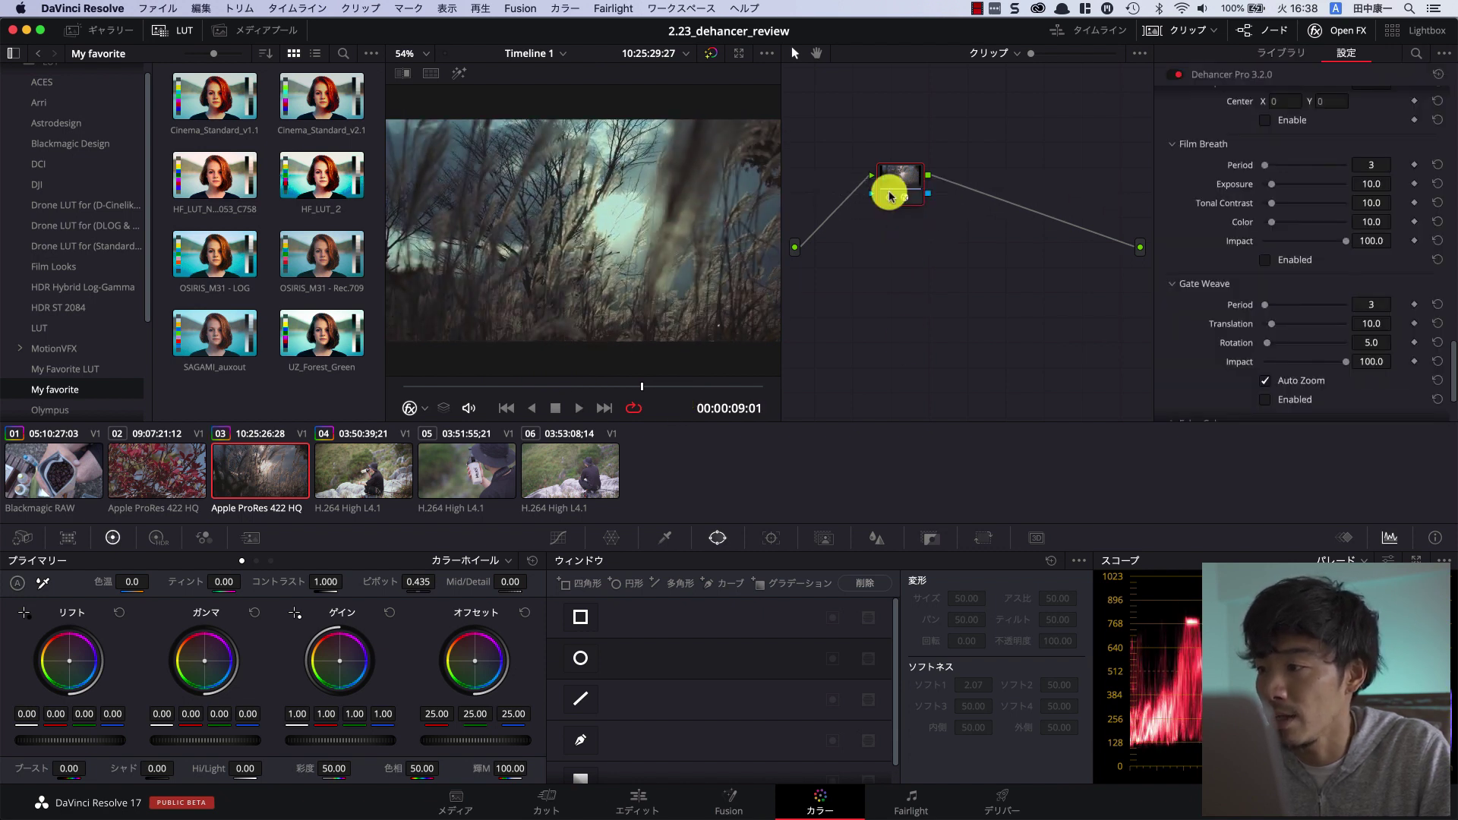
left_click(1262, 31)
scroll(1262, 332, "down", 5)
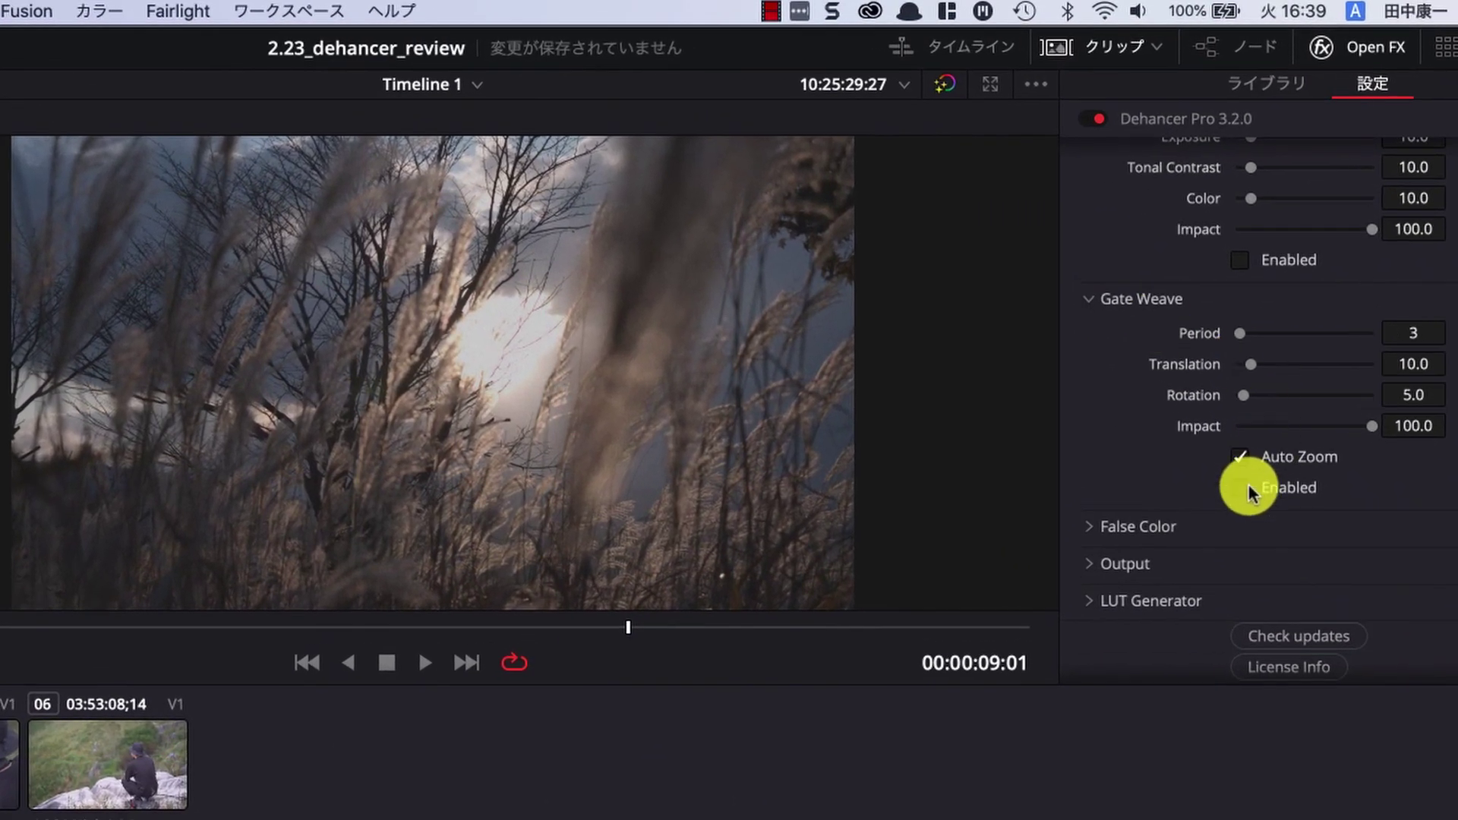
left_click(1240, 487)
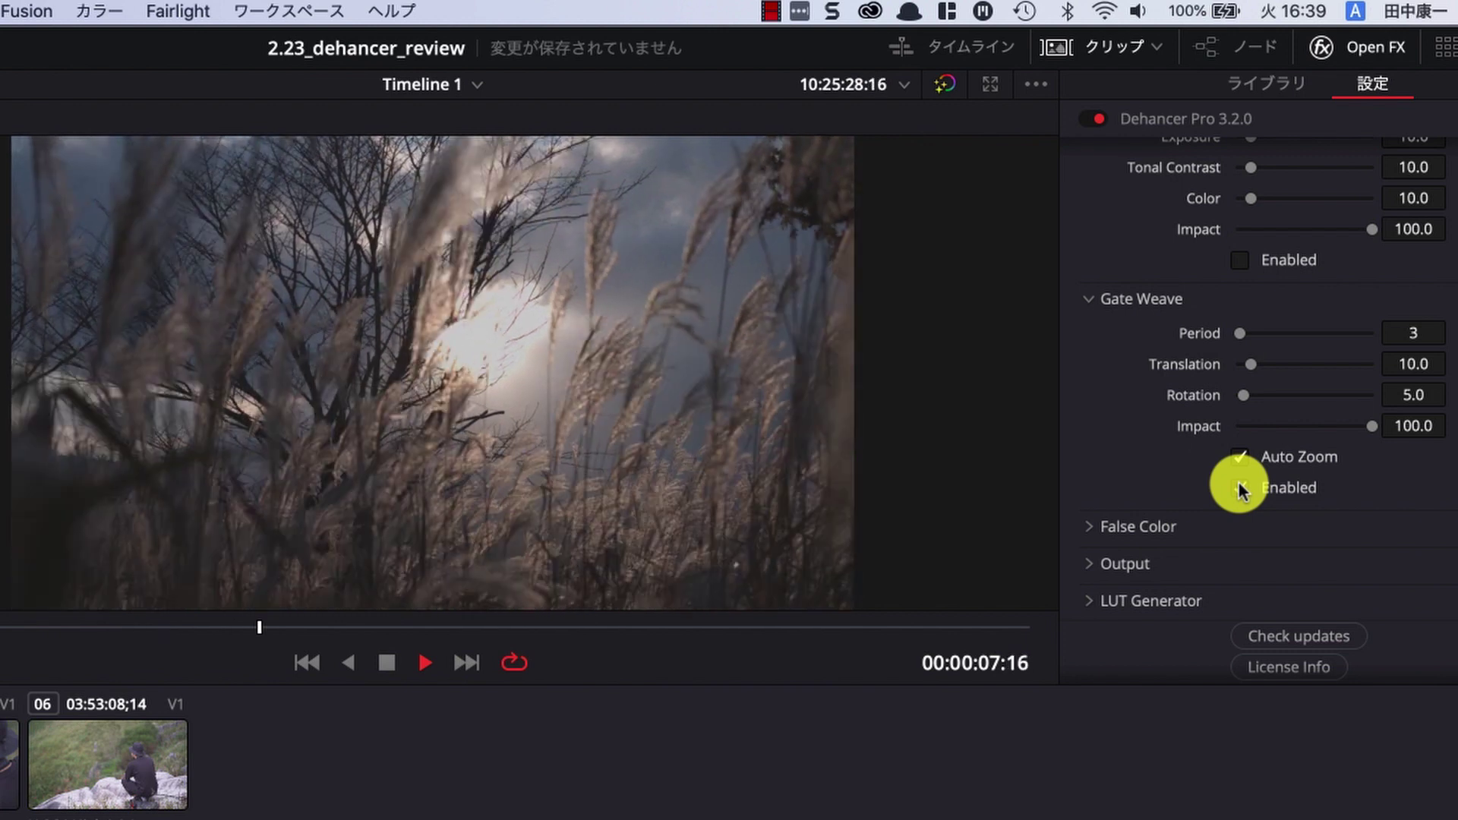
- Set the grass clip's Gate Weave to Period 120, Translation 100 and Rotation 100, comparing before/after
left_click_drag(1245, 333, 1411, 332)
left_click_drag(1292, 365, 1374, 370)
left_click_drag(1246, 396, 1375, 395)
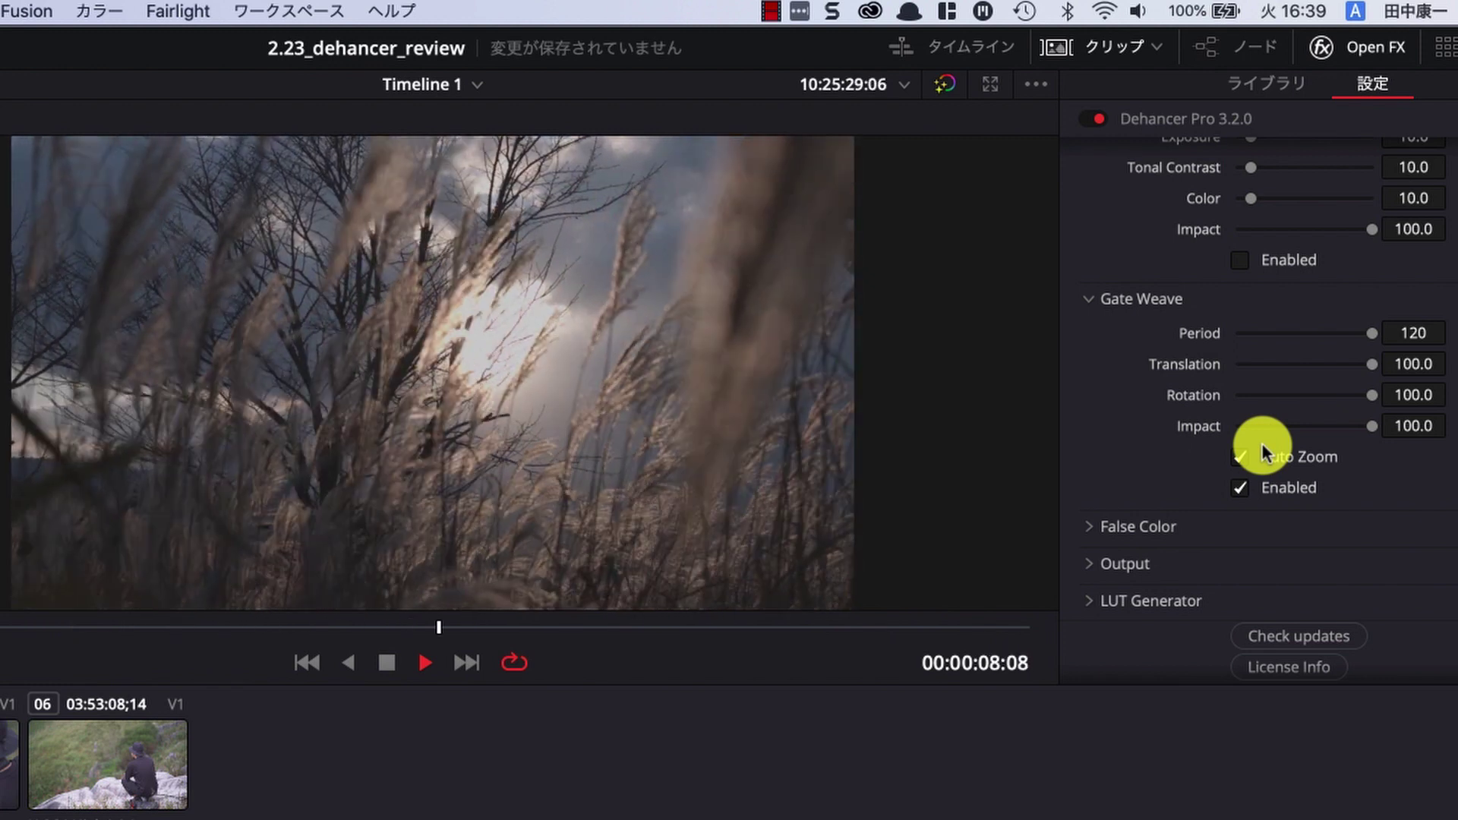
key("space")
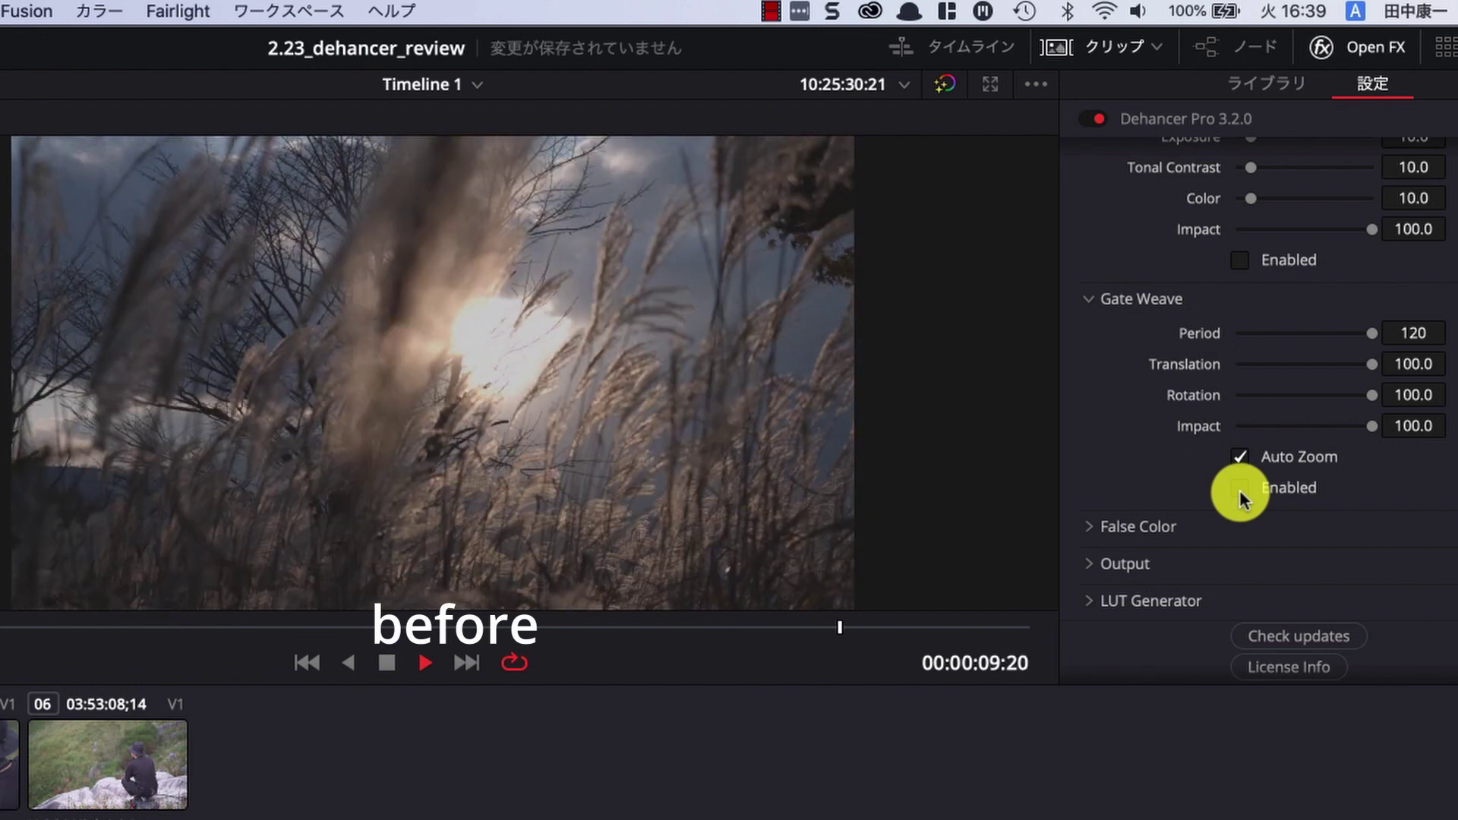
left_click(1240, 490)
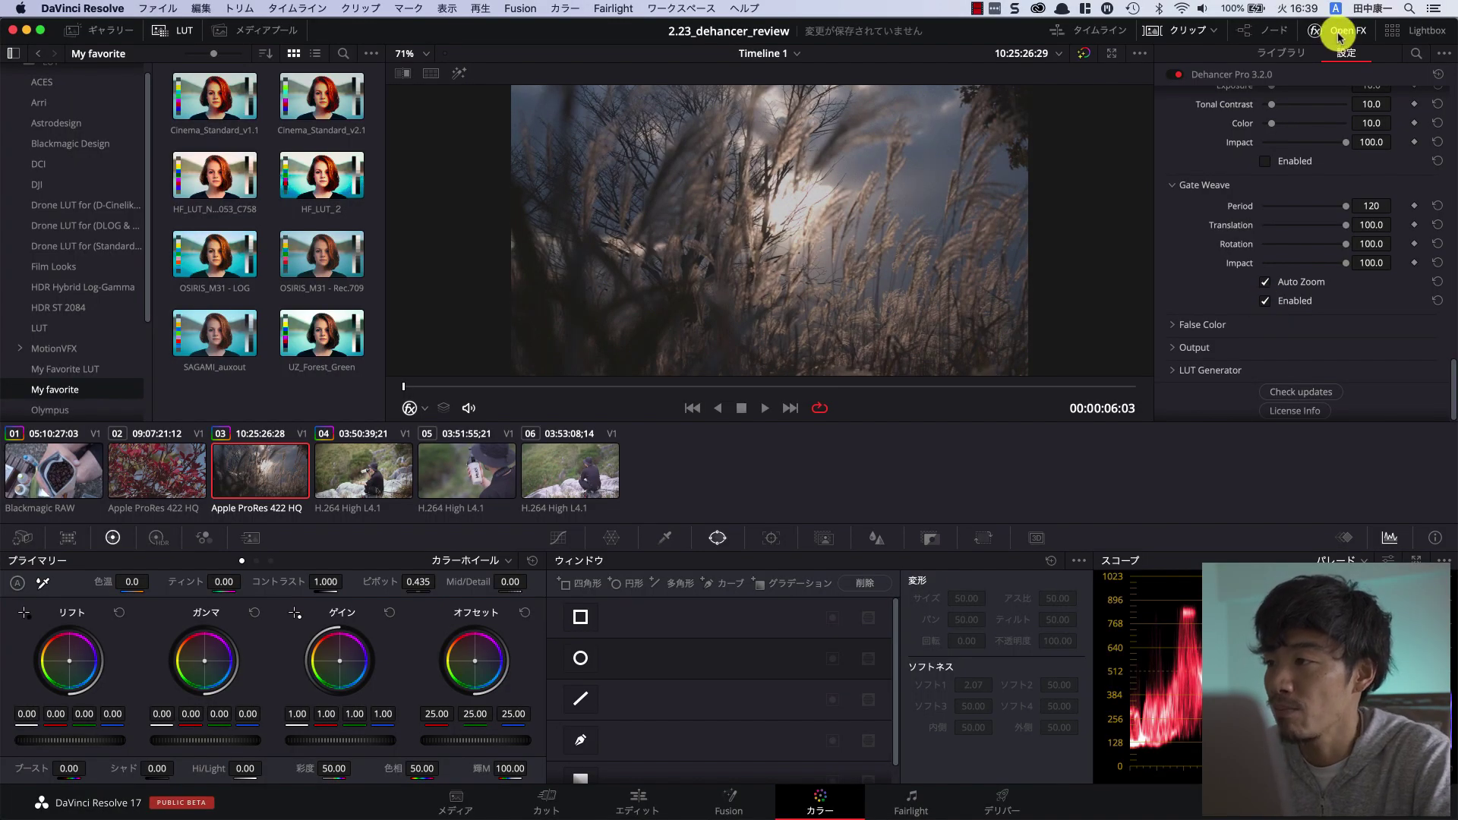
- Browse the effects Library, return to Dehancer settings, and switch to the hiker clip 04
left_click(1284, 52)
scroll(1302, 287, "up", 5)
scroll(1301, 304, "down", 1)
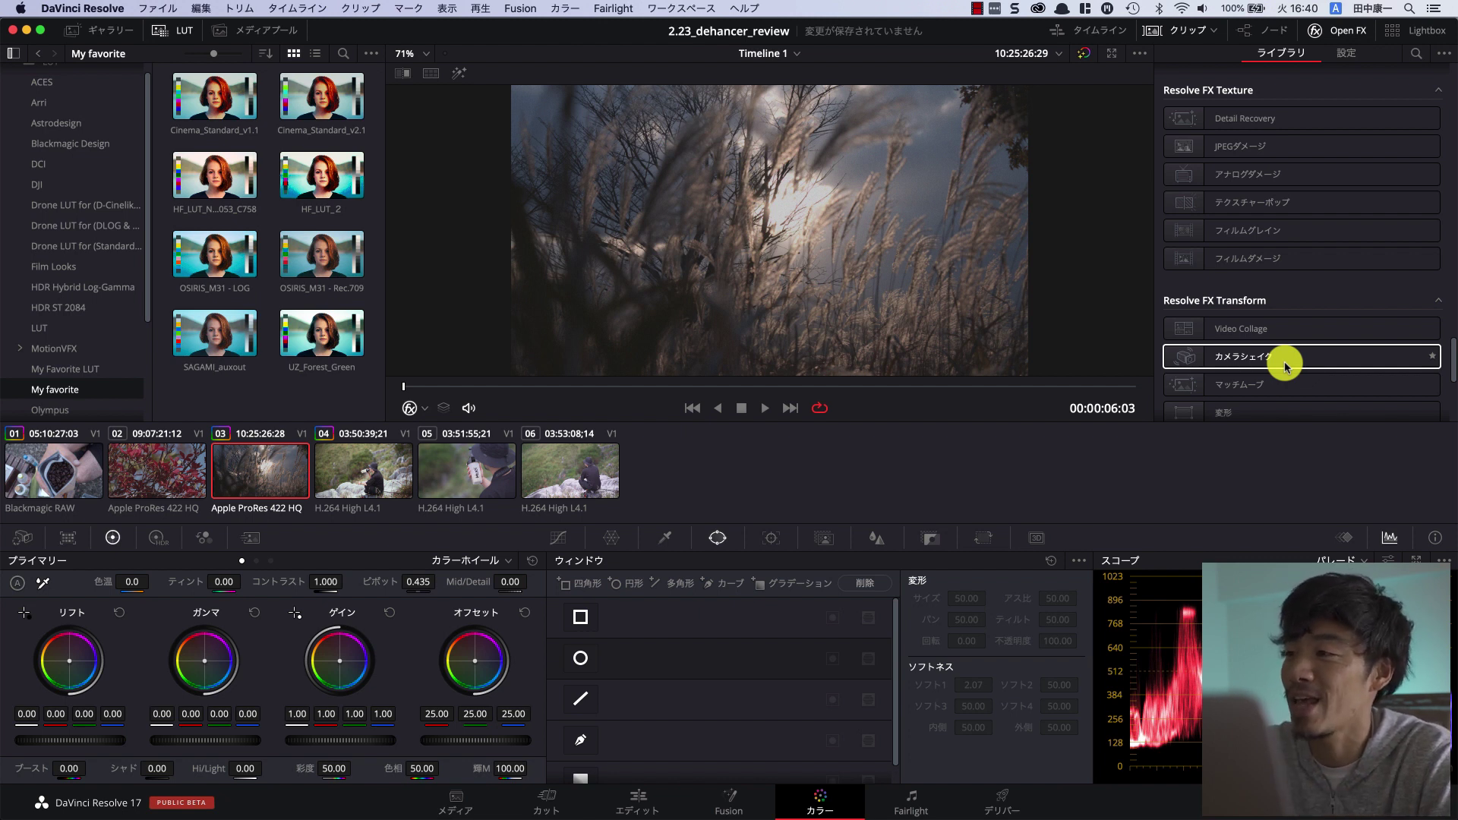
left_click(1344, 55)
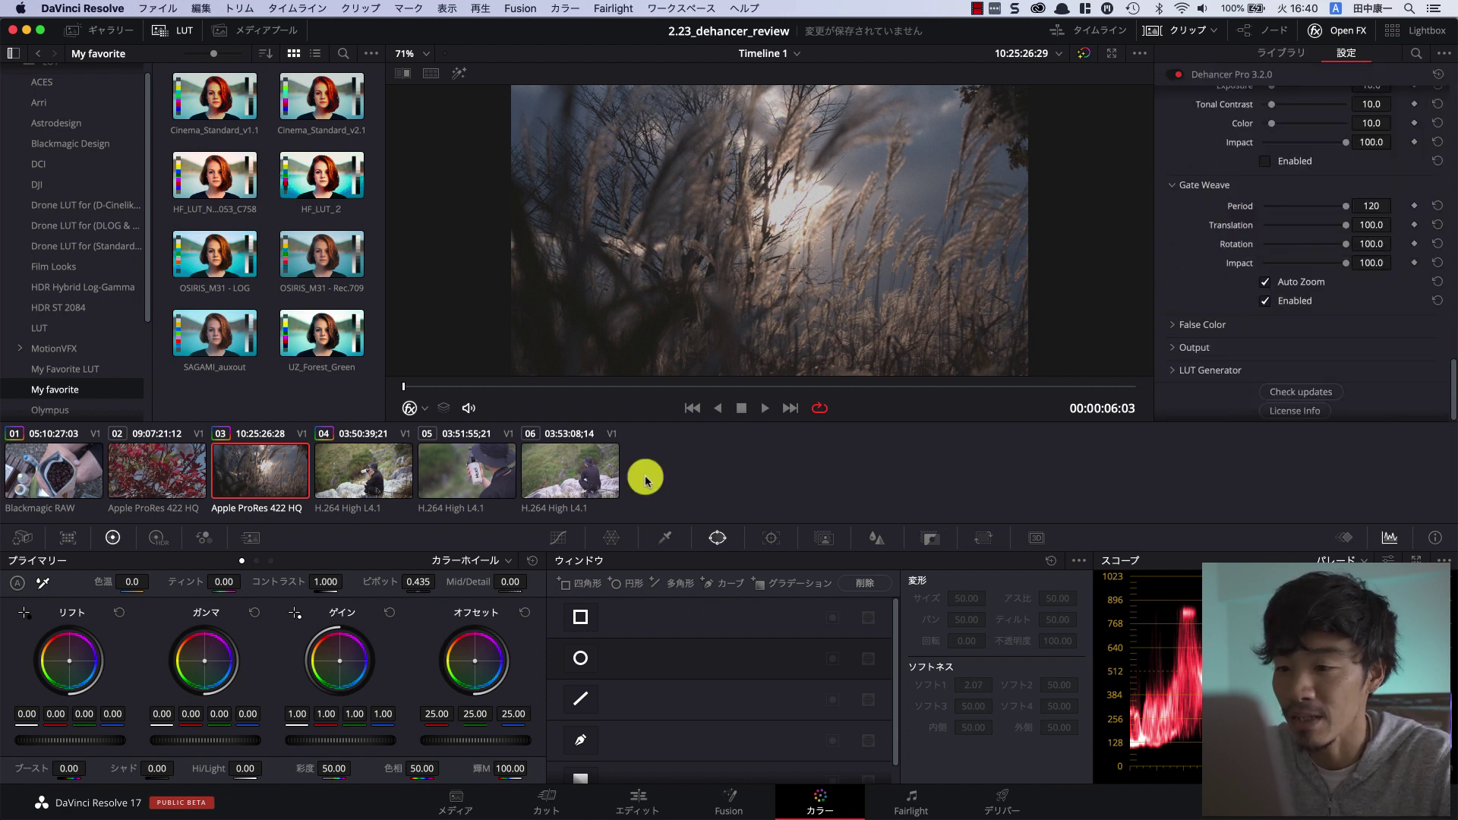
left_click(356, 483)
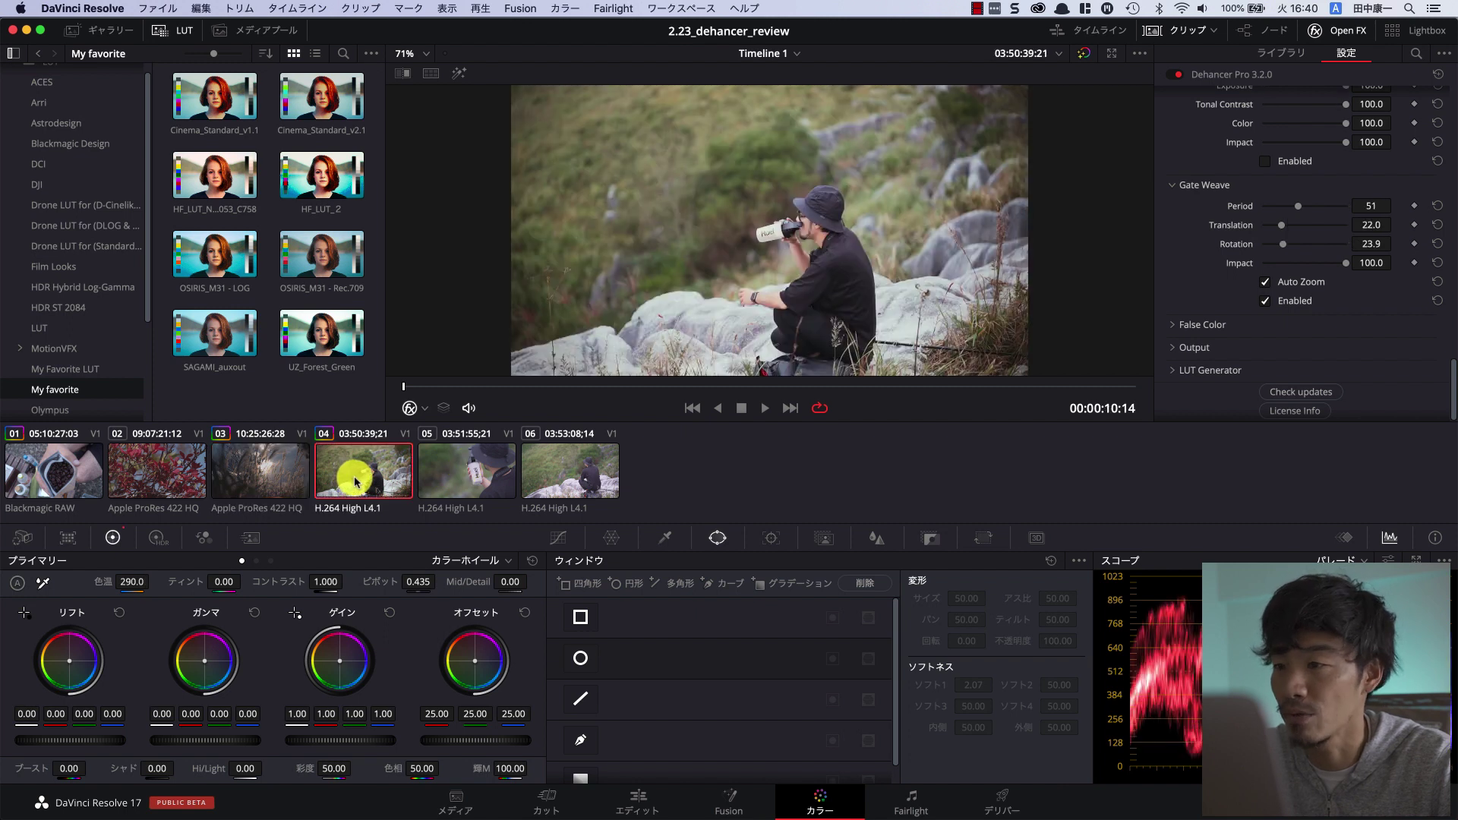
- Preview the IRE, 16 zones false-colour overlay during playback, then switch it off again
left_click(1194, 423)
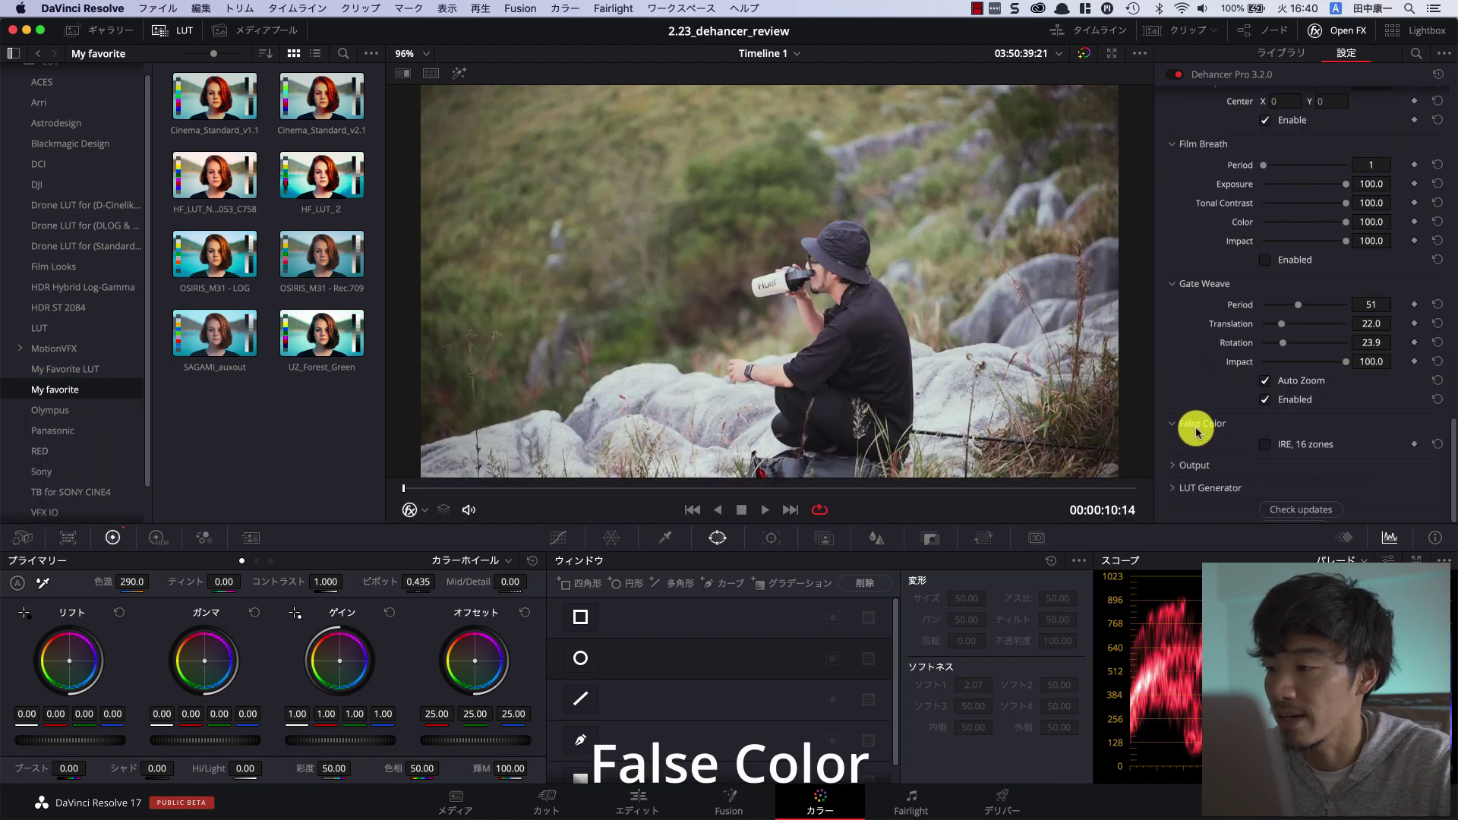
scroll(1191, 440, "down", 1)
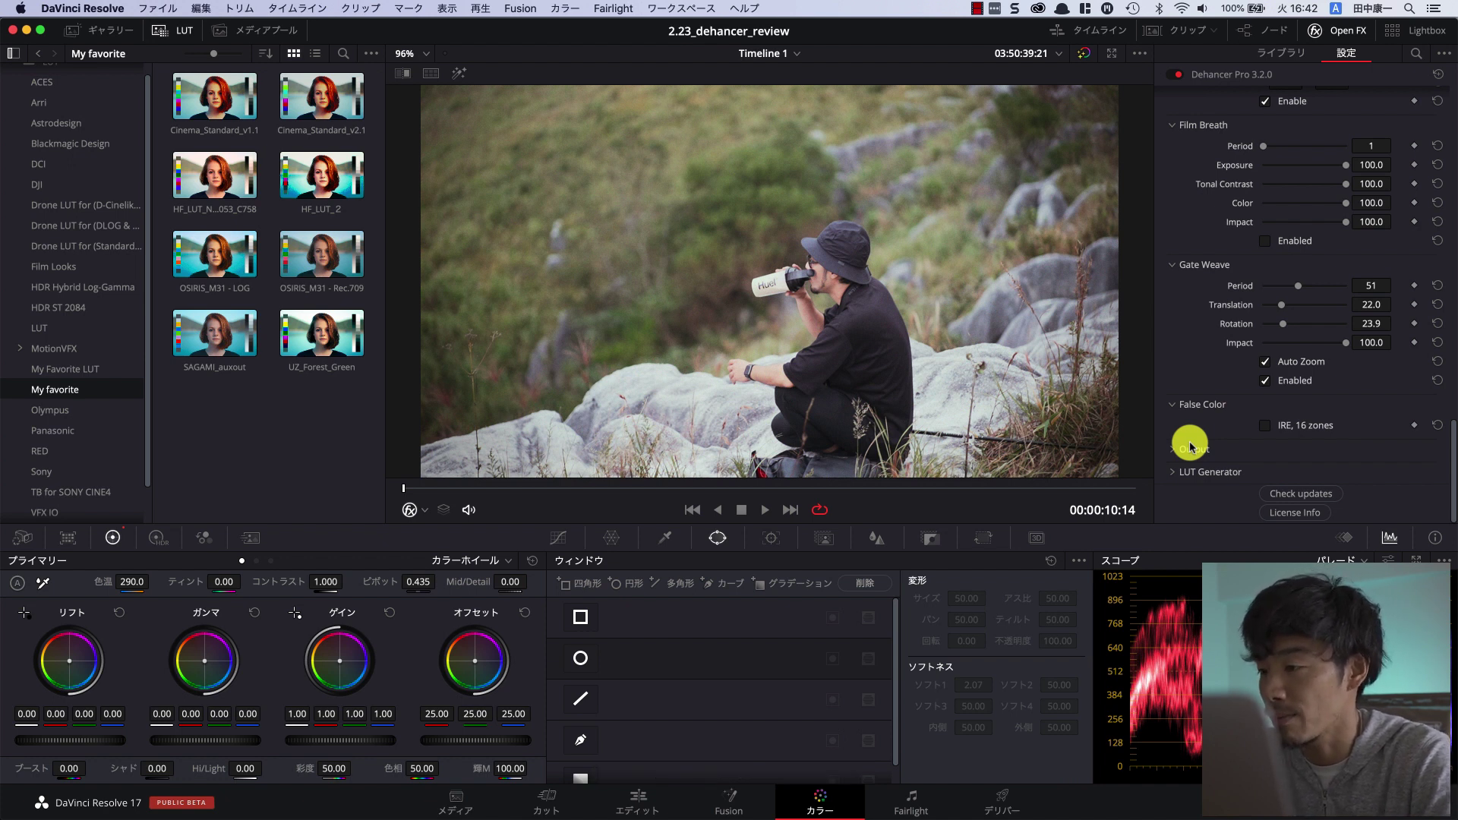
left_click(1265, 426)
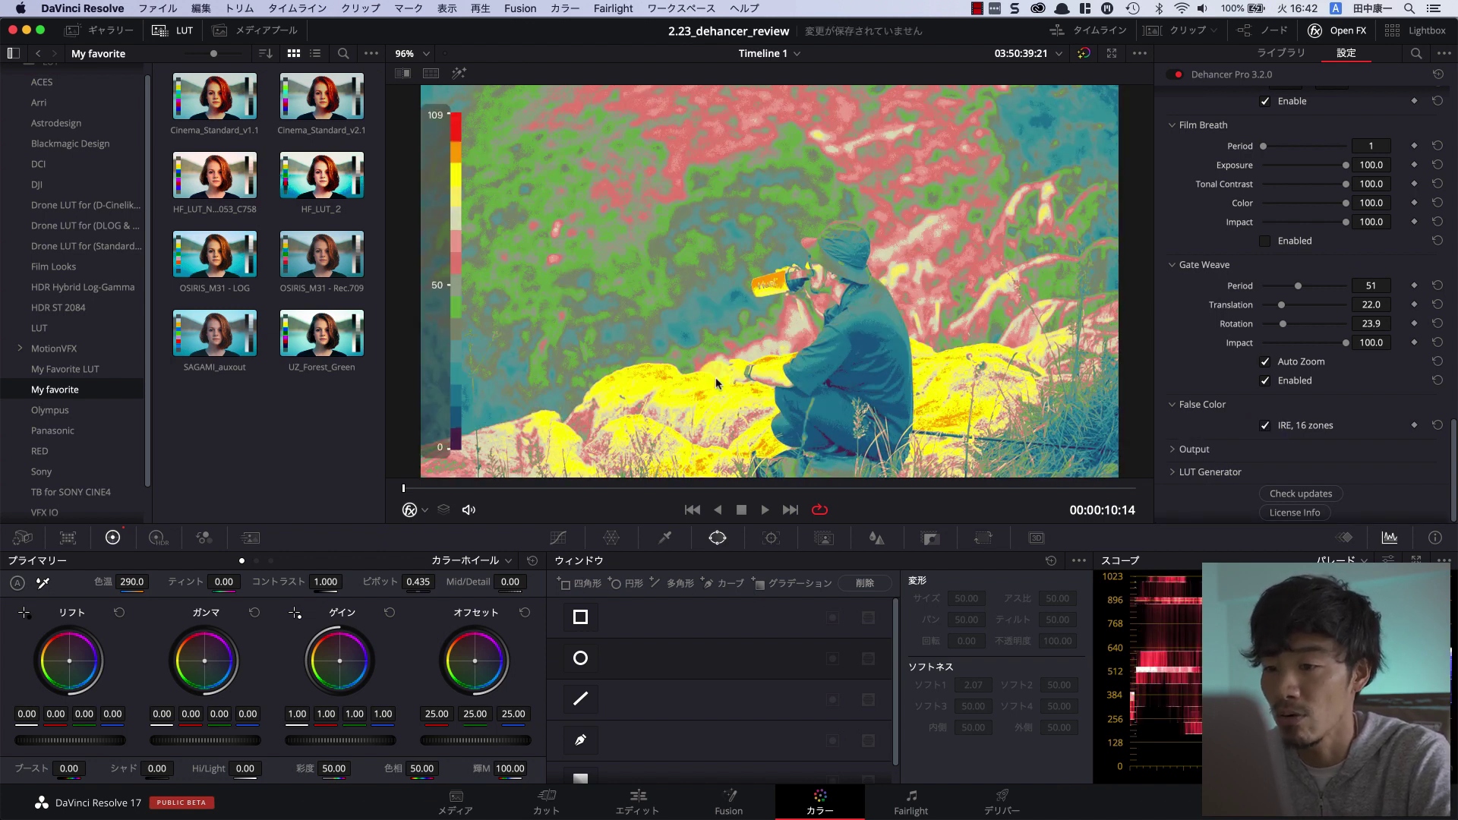
key("space")
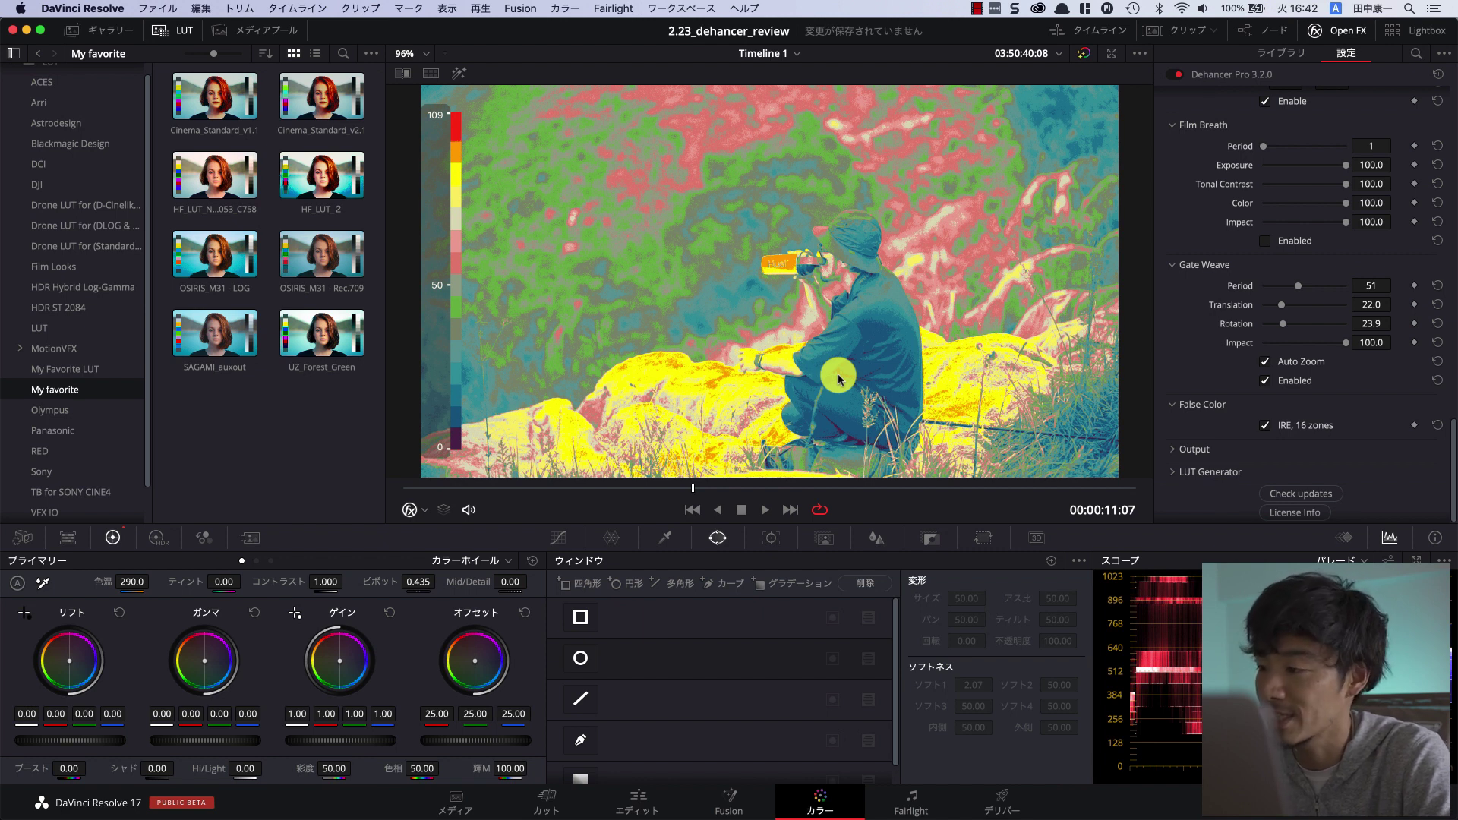
left_click(1265, 426)
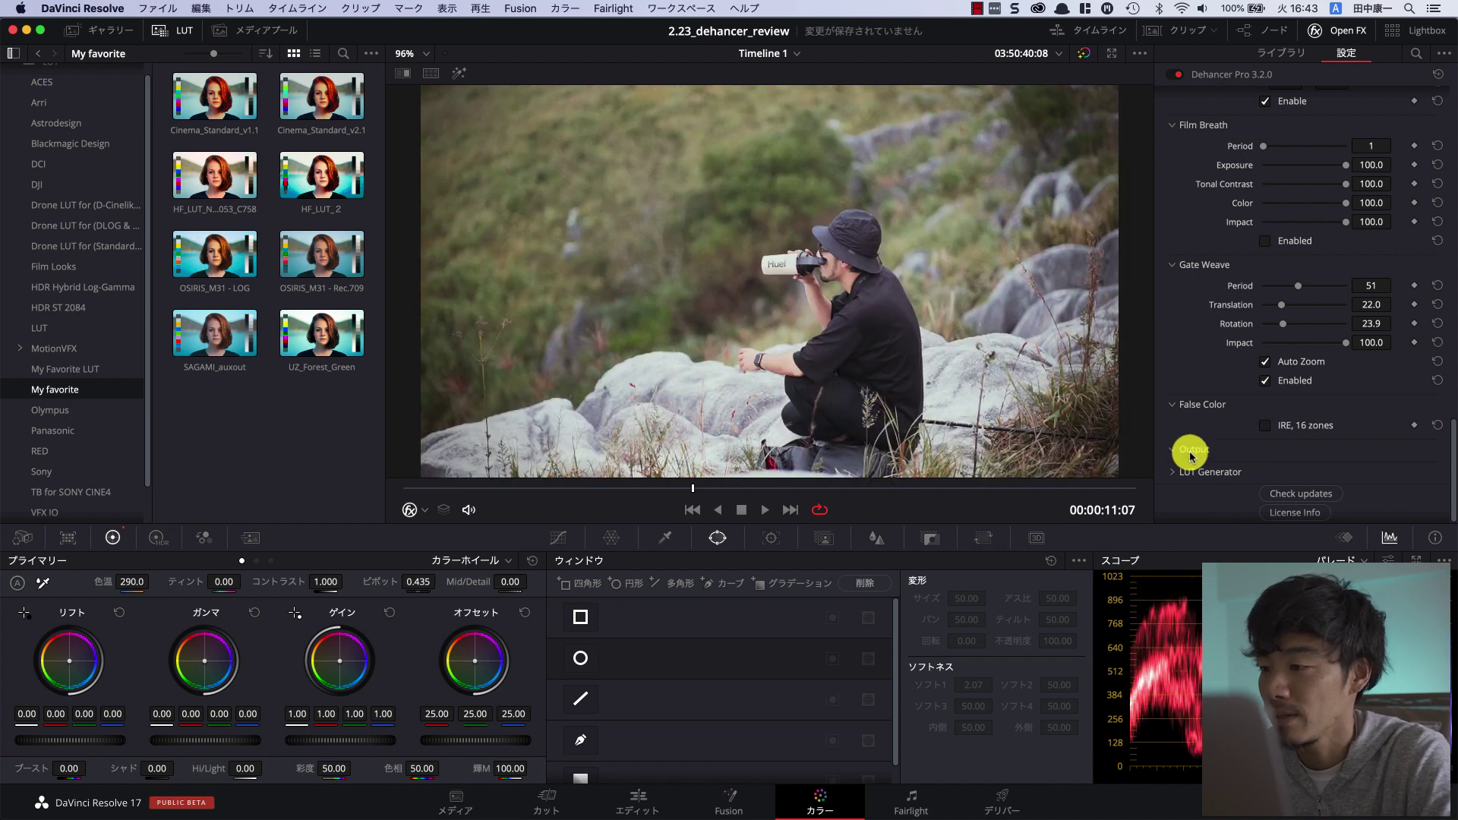
left_click(1191, 451)
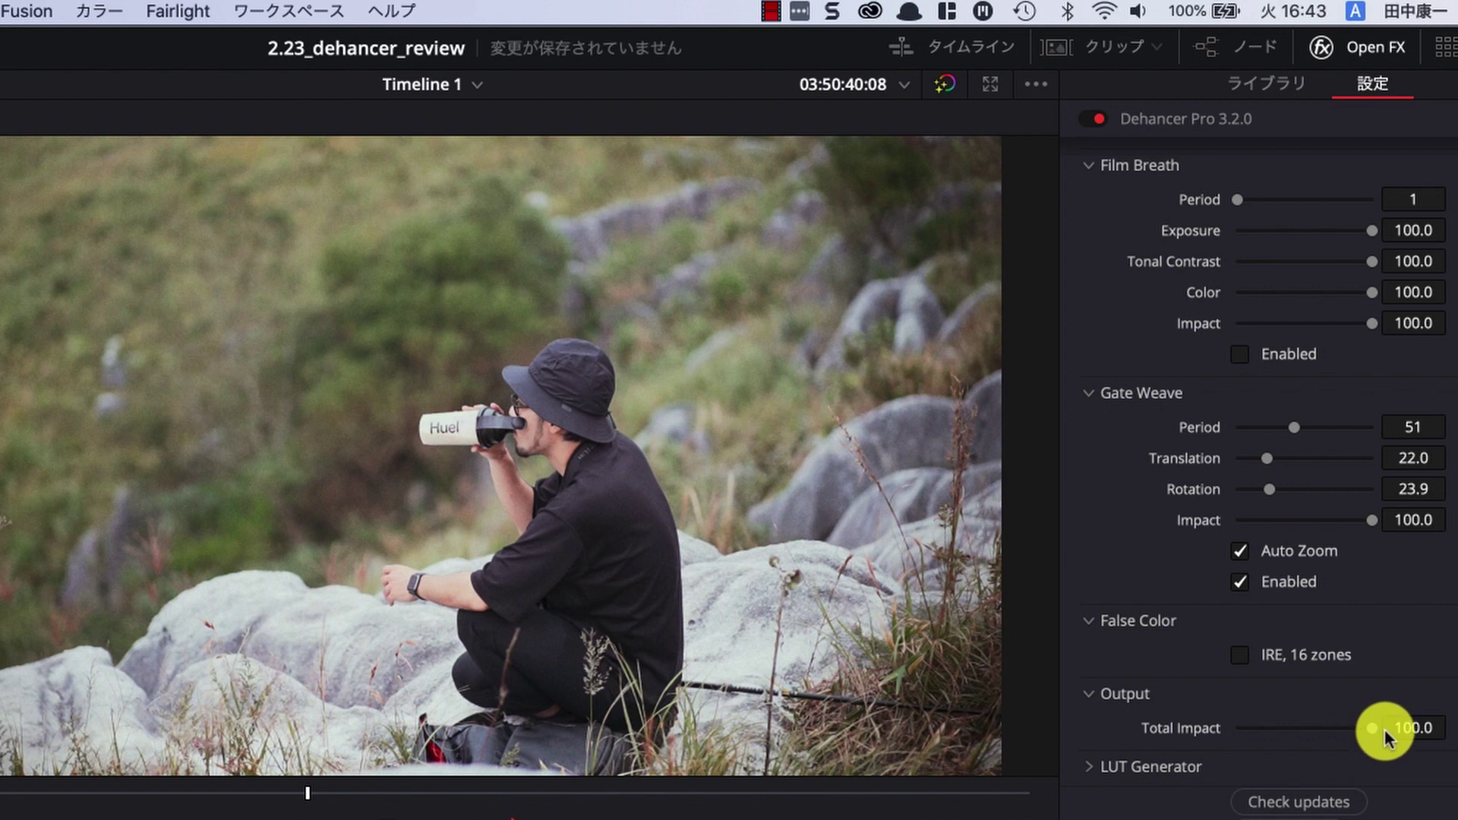
- Compare Total Impact strengths between 0 and 100 on the hiker clip, then reset it to 100.0
left_click_drag(1369, 728, 1212, 737)
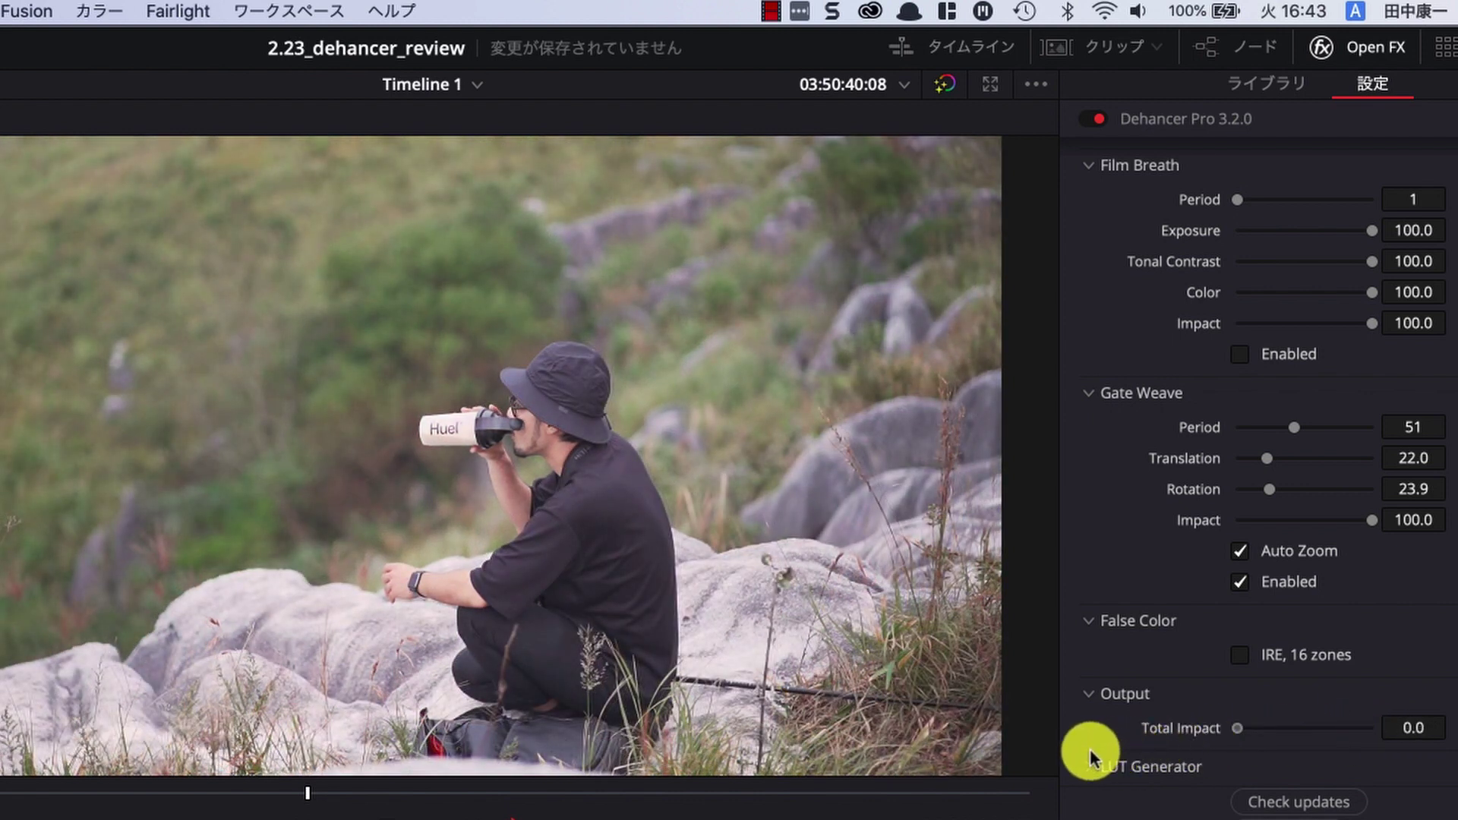
left_click_drag(1090, 749, 1375, 727)
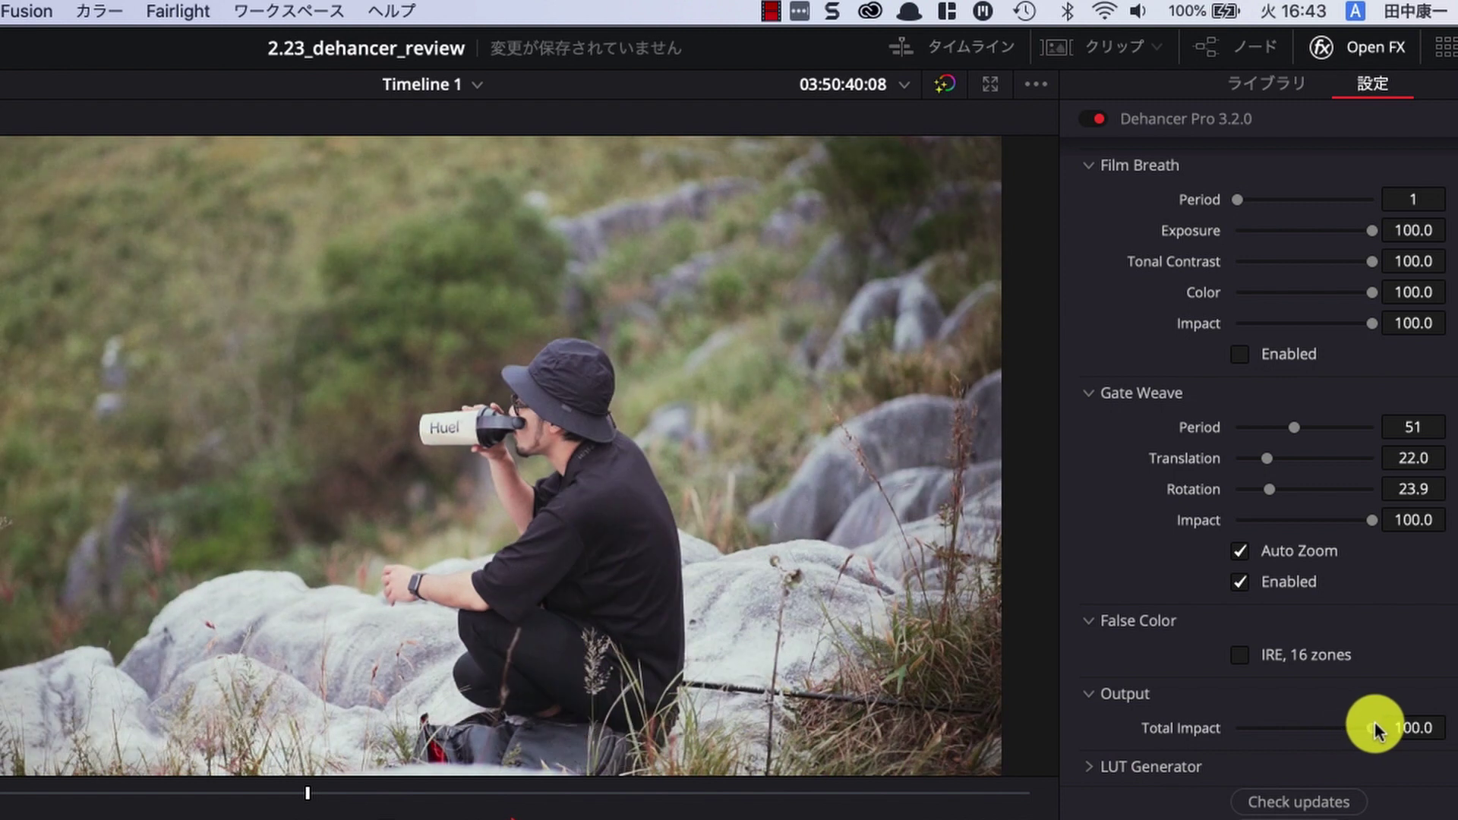
mouse_move(1371, 722)
left_mouse_down()
mouse_move(1267, 736)
mouse_move(1355, 722)
mouse_move(1345, 729)
left_mouse_up()
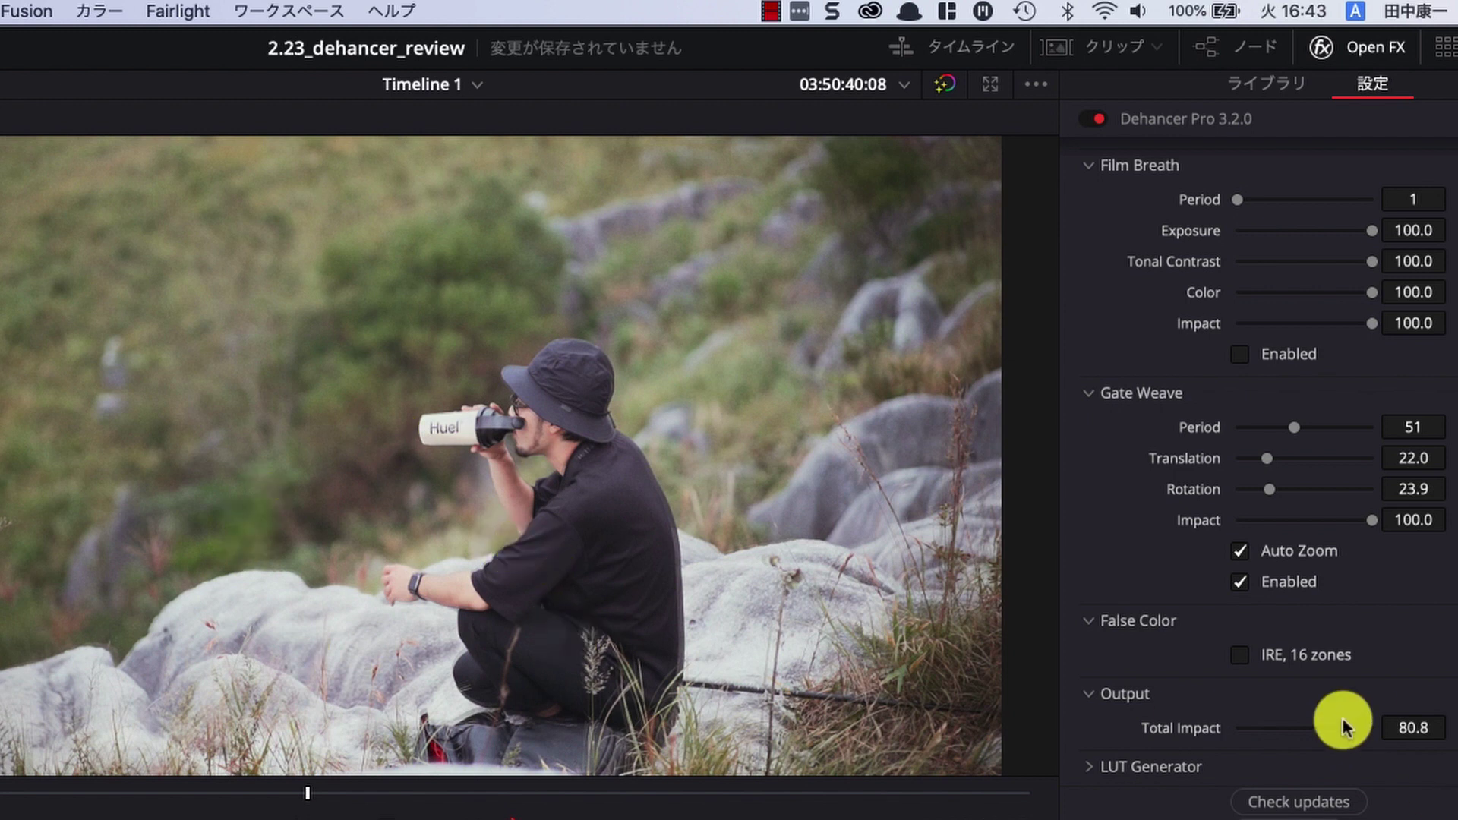
left_click_drag(1344, 728, 1095, 737)
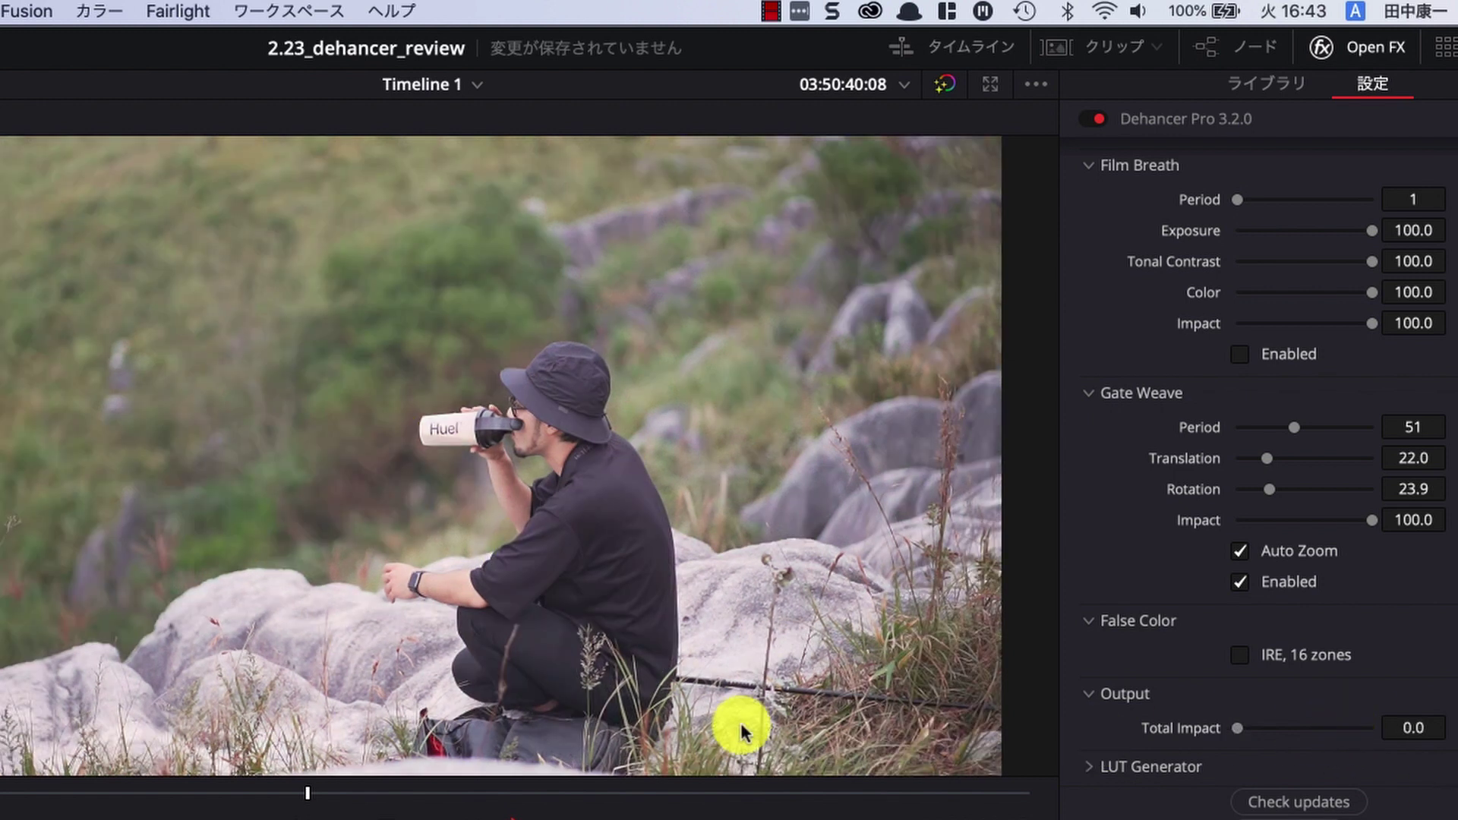
left_click_drag(1233, 729, 1409, 725)
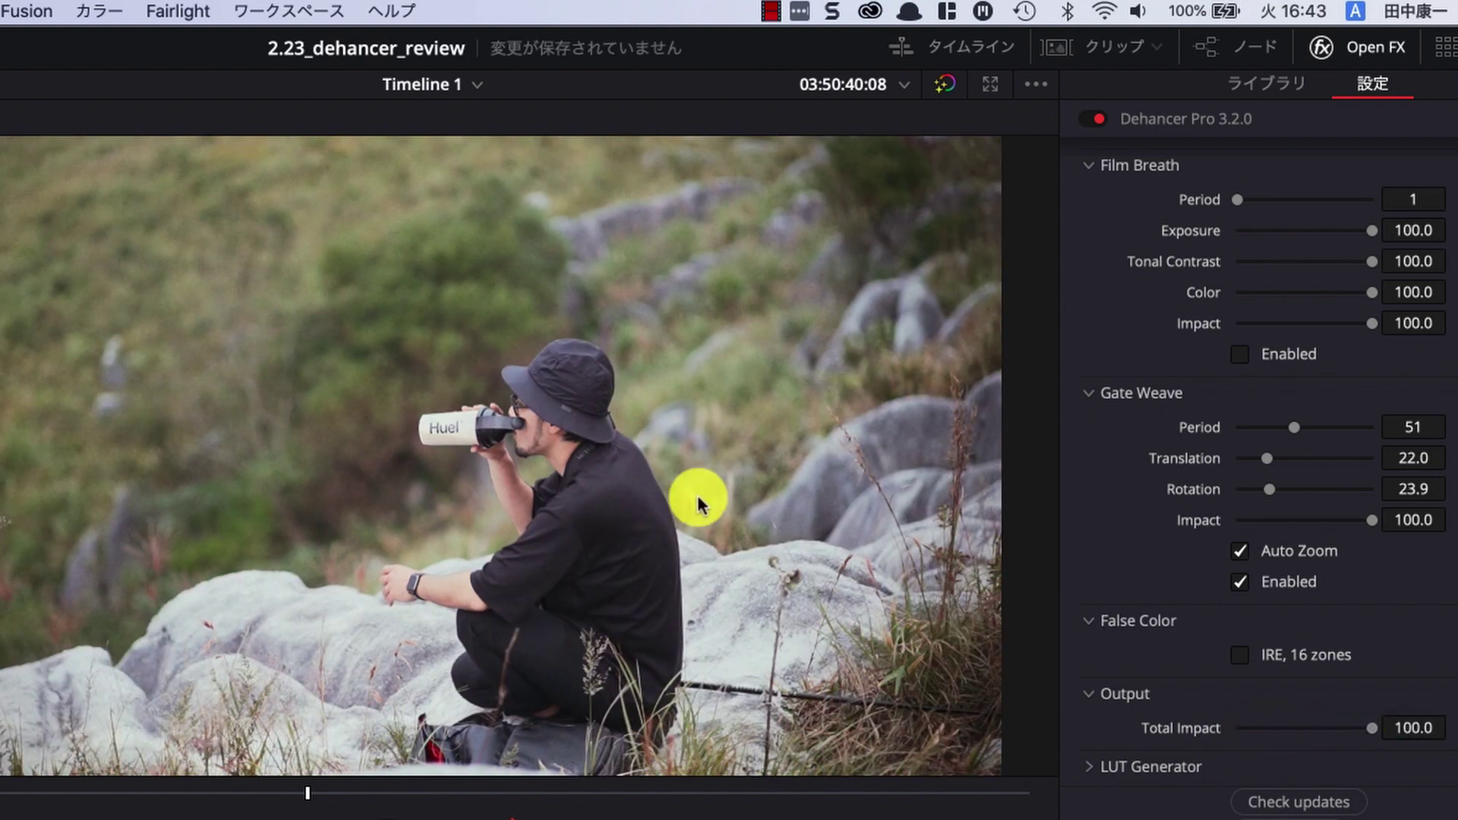
left_click_drag(1368, 731, 1341, 732)
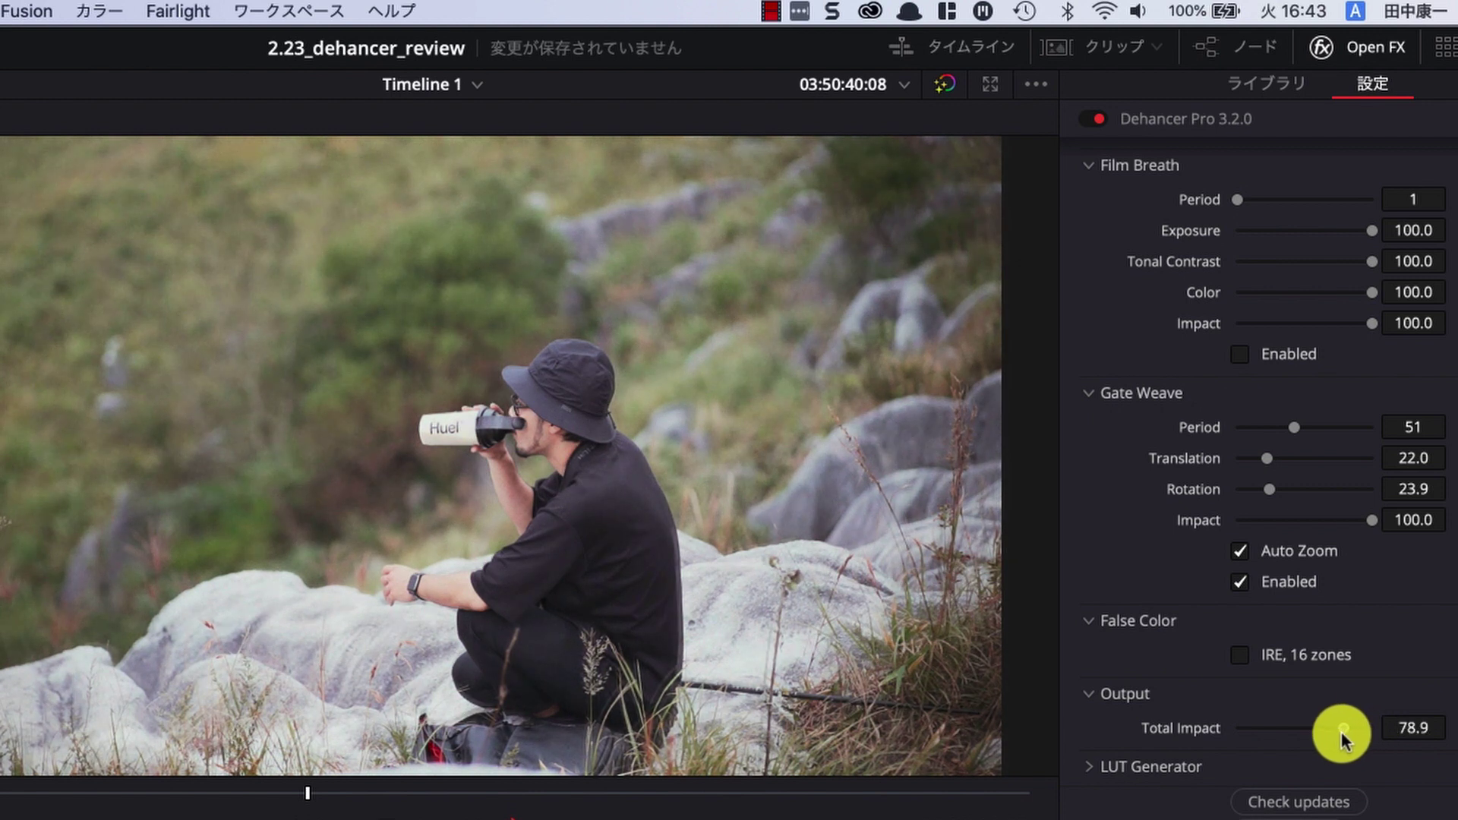
double_click(1326, 435)
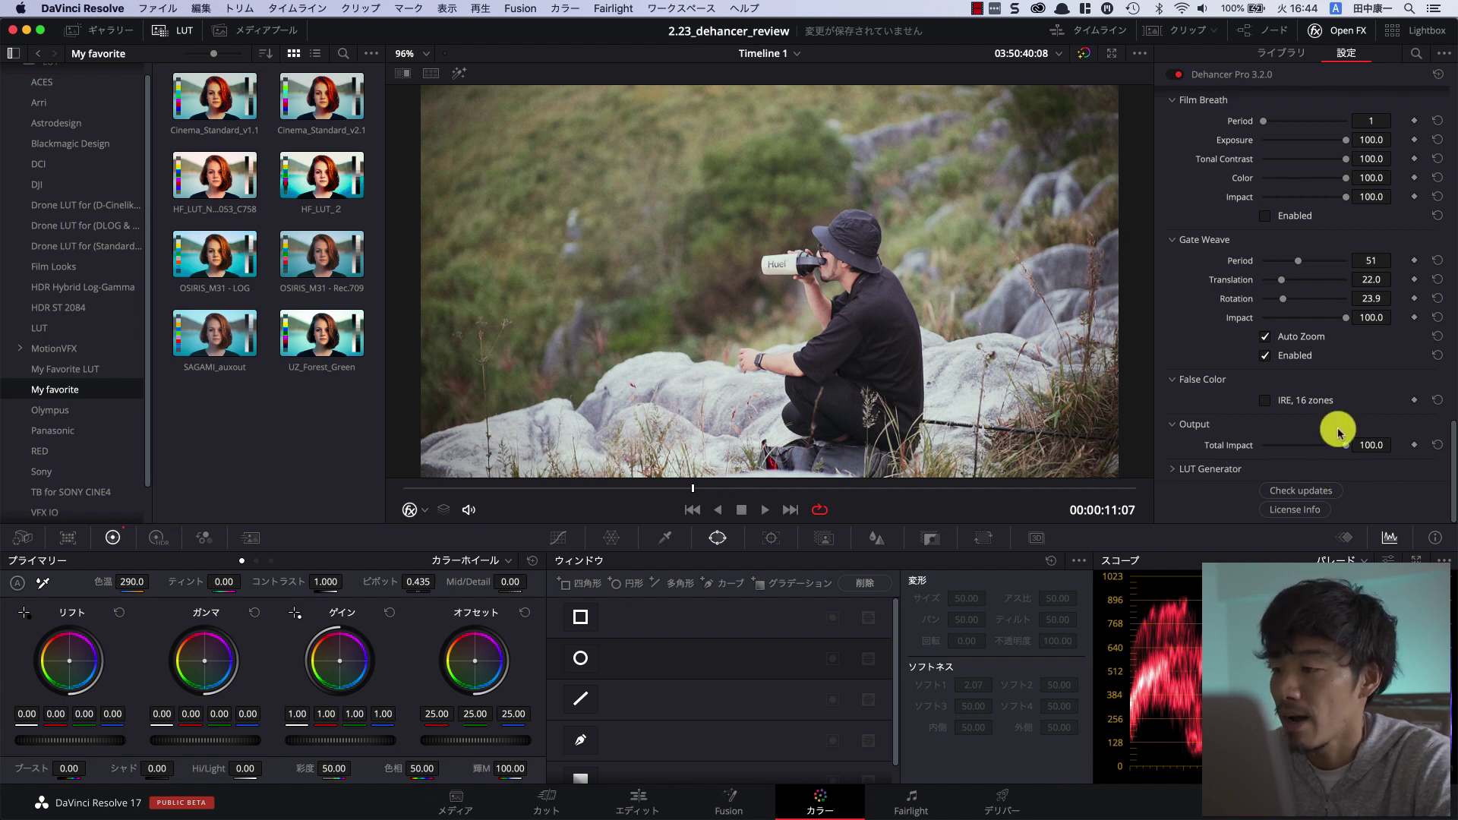
- Set the Dehancer LUT Generator size to Normal (33x33x33)
scroll(1217, 494, "up", 1)
left_click(1215, 490)
scroll(1215, 498, "down", 1)
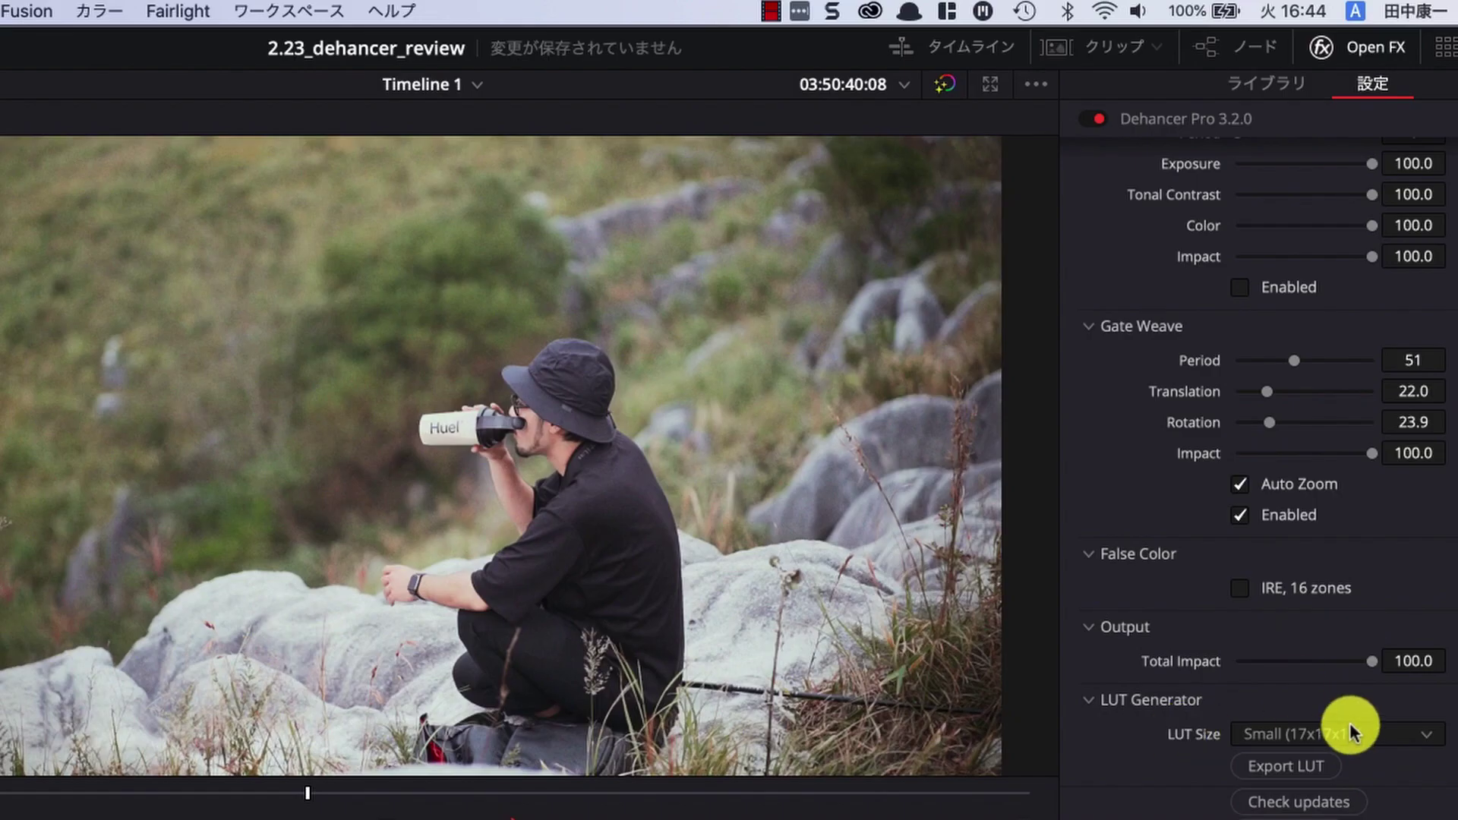
left_click(1350, 725)
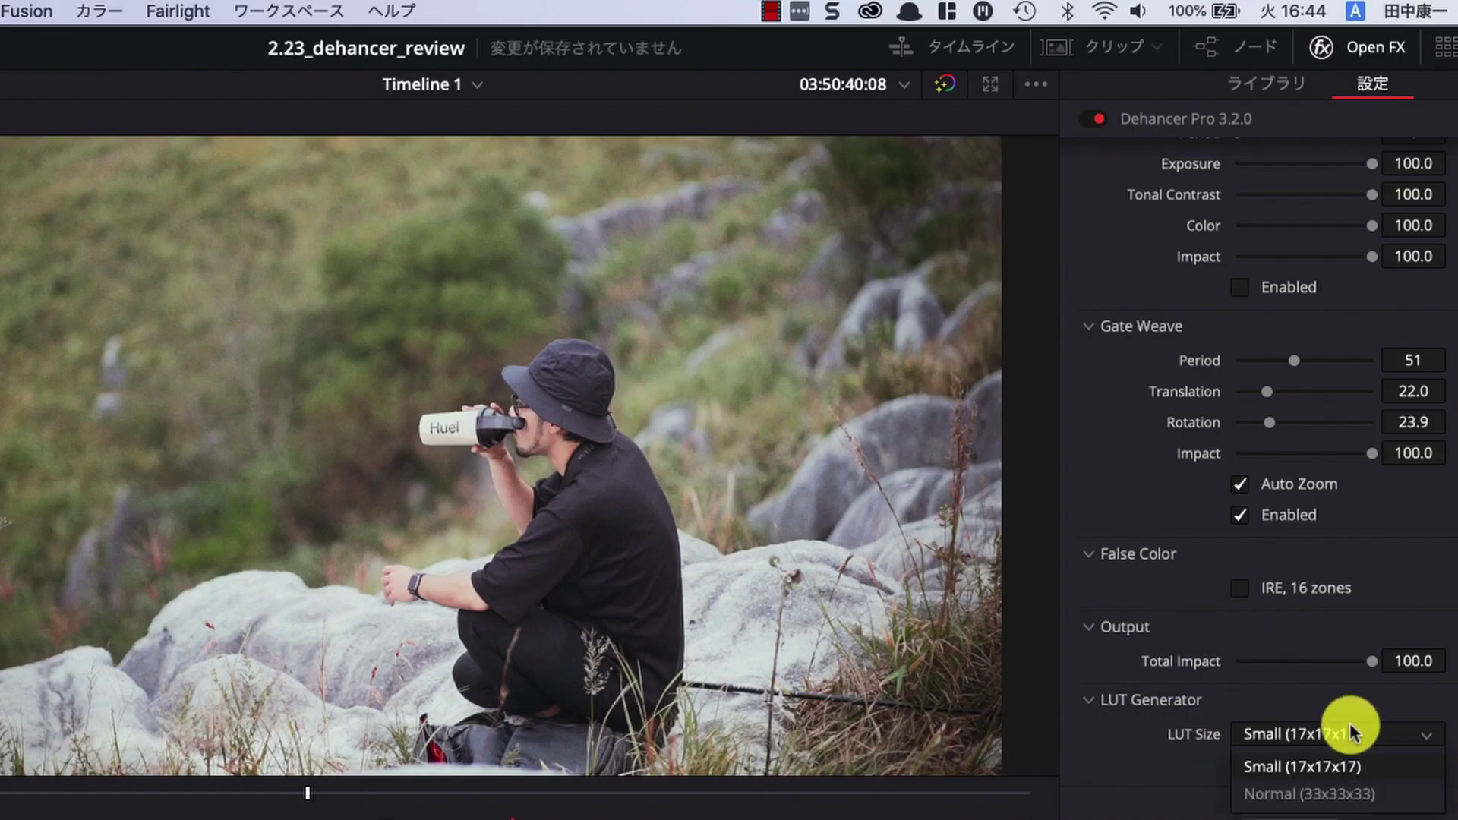
left_click(1363, 794)
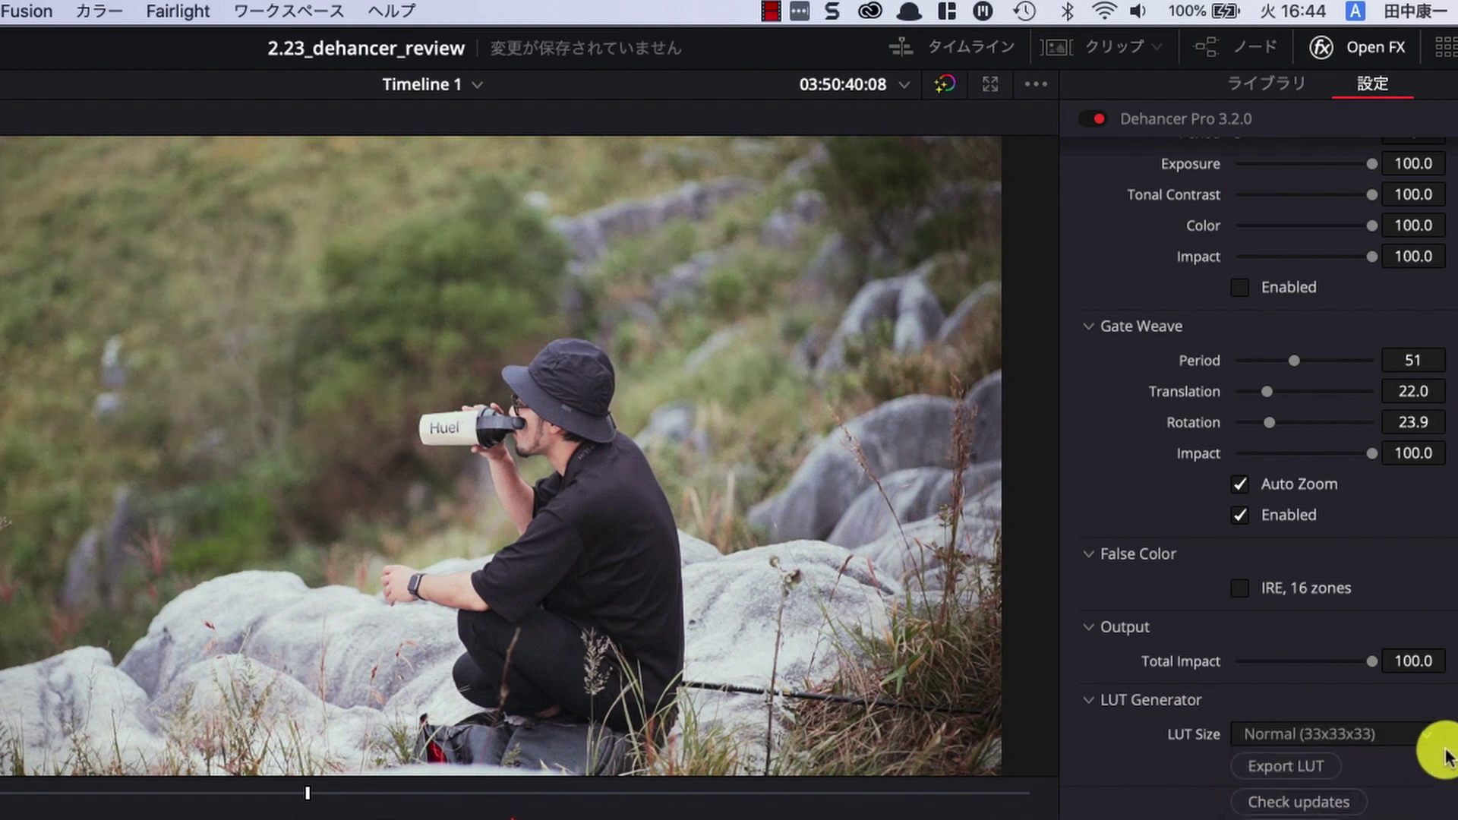
- Export the look as mountain_lut to the Desktop and select the saved mountain_lut.cube file
left_click(1304, 763)
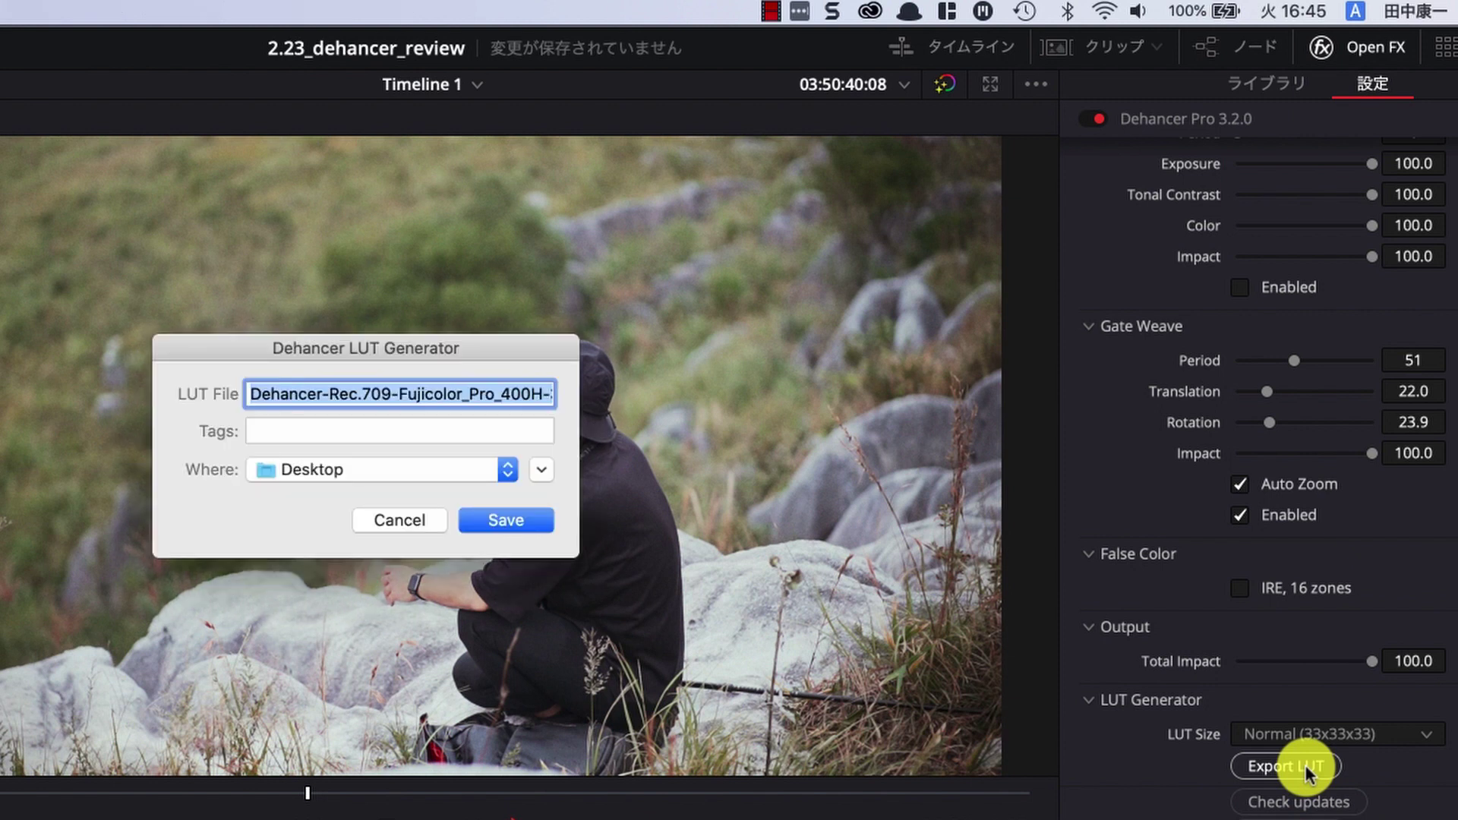
key("BackSpace")
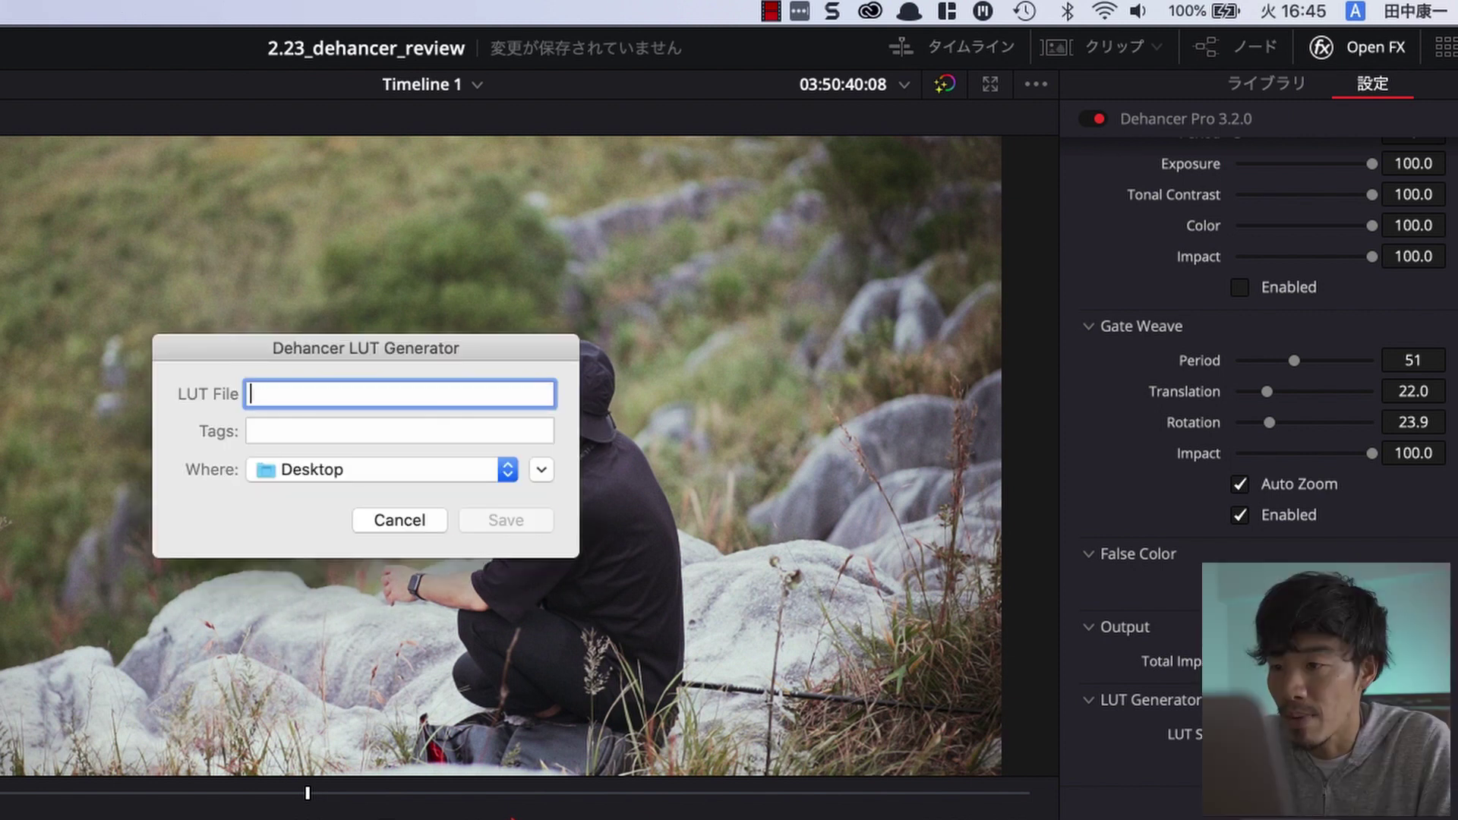
type("mountain_lut")
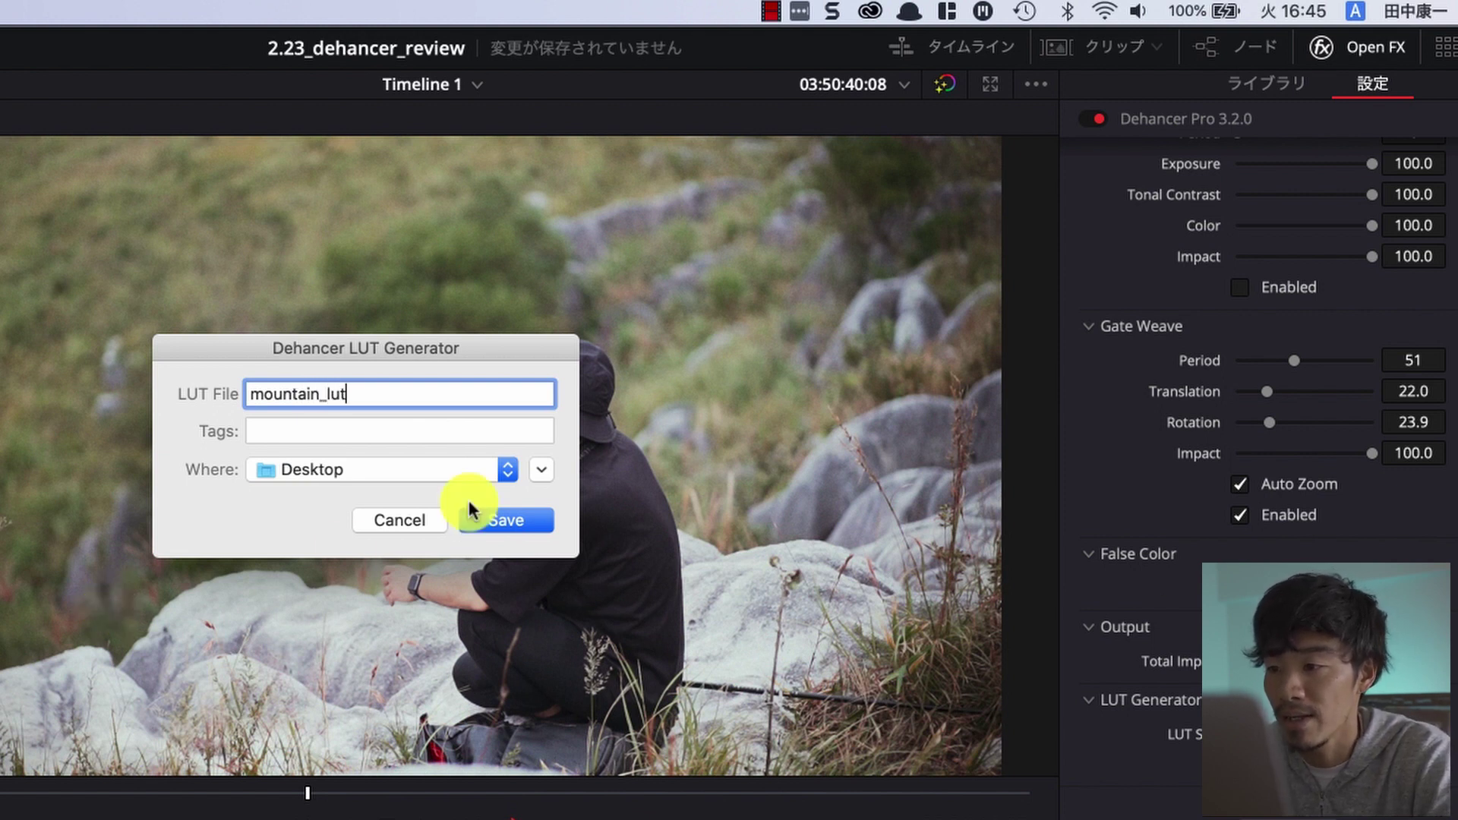
left_click(489, 518)
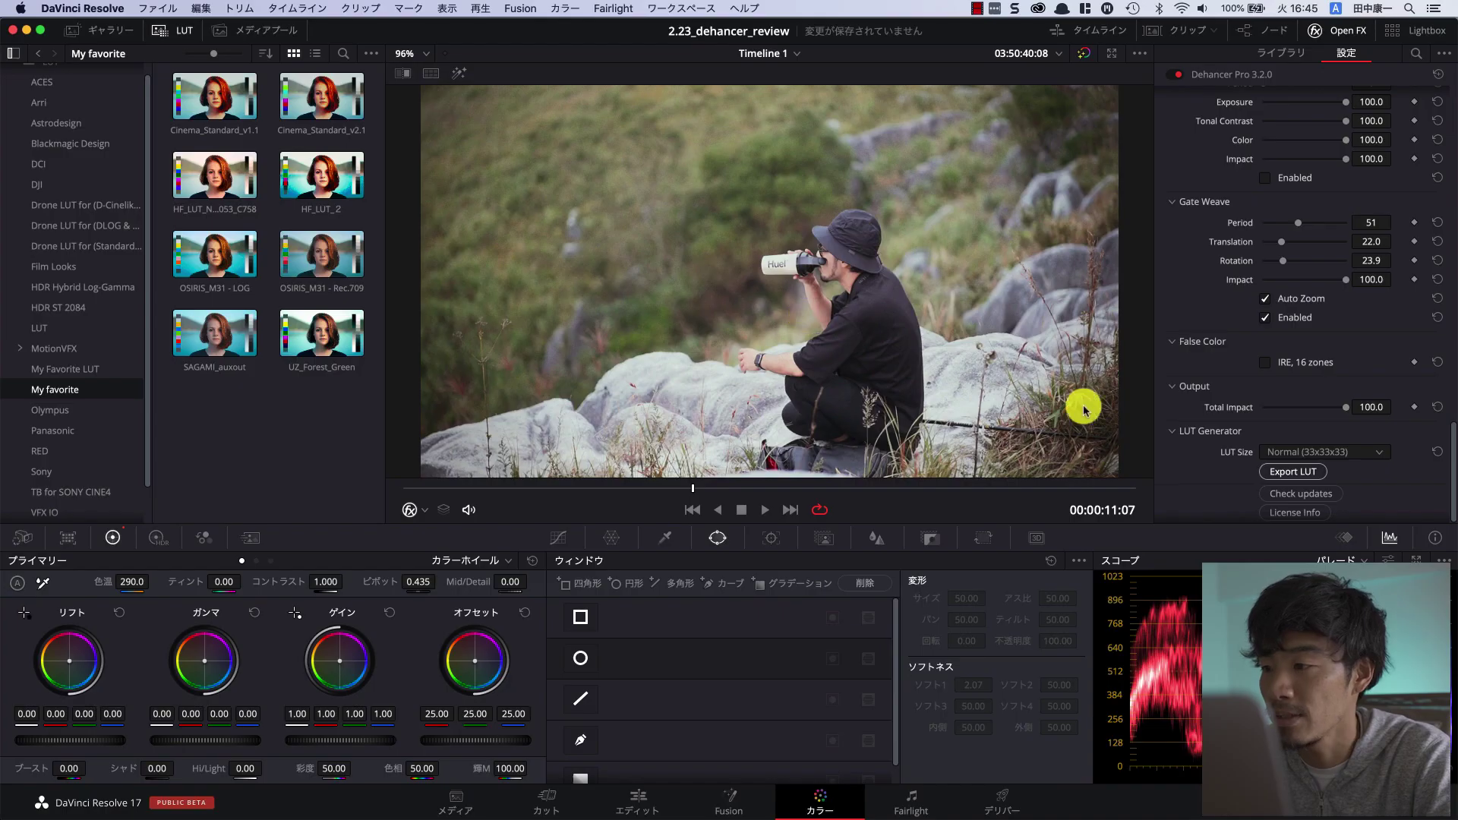
key("F11")
left_click(1025, 123)
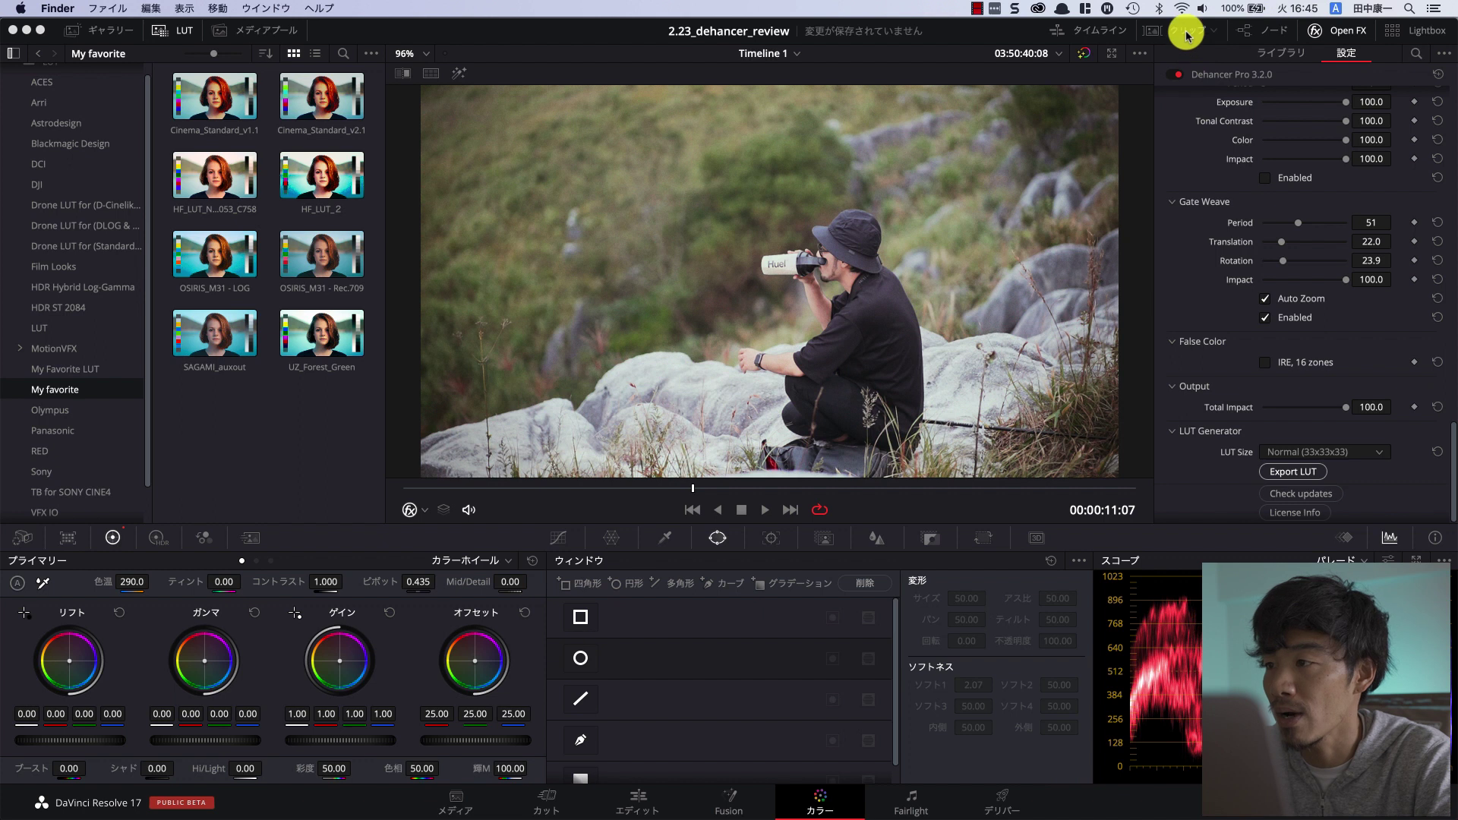
left_click(1186, 34)
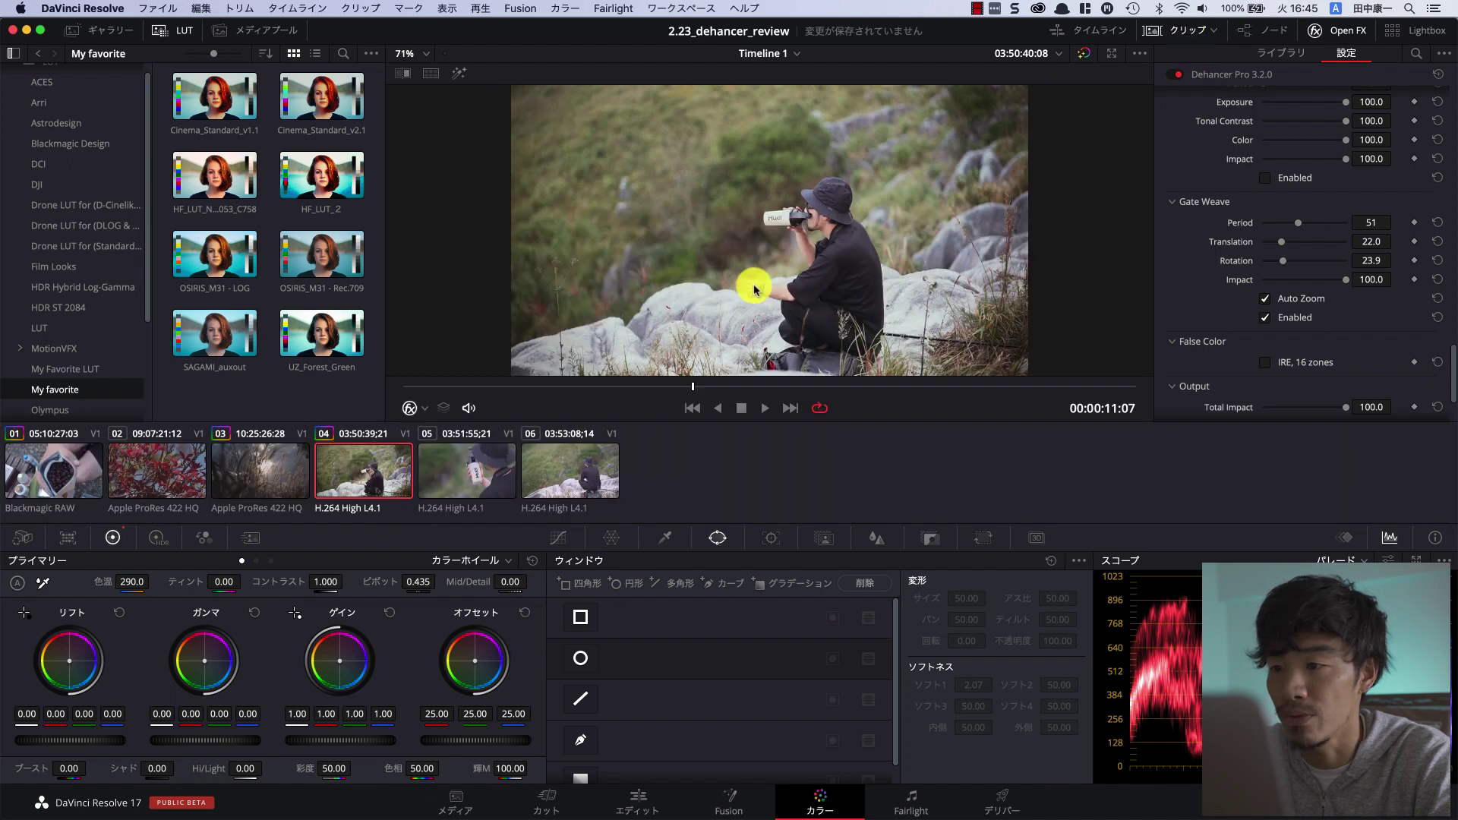
left_click(465, 477)
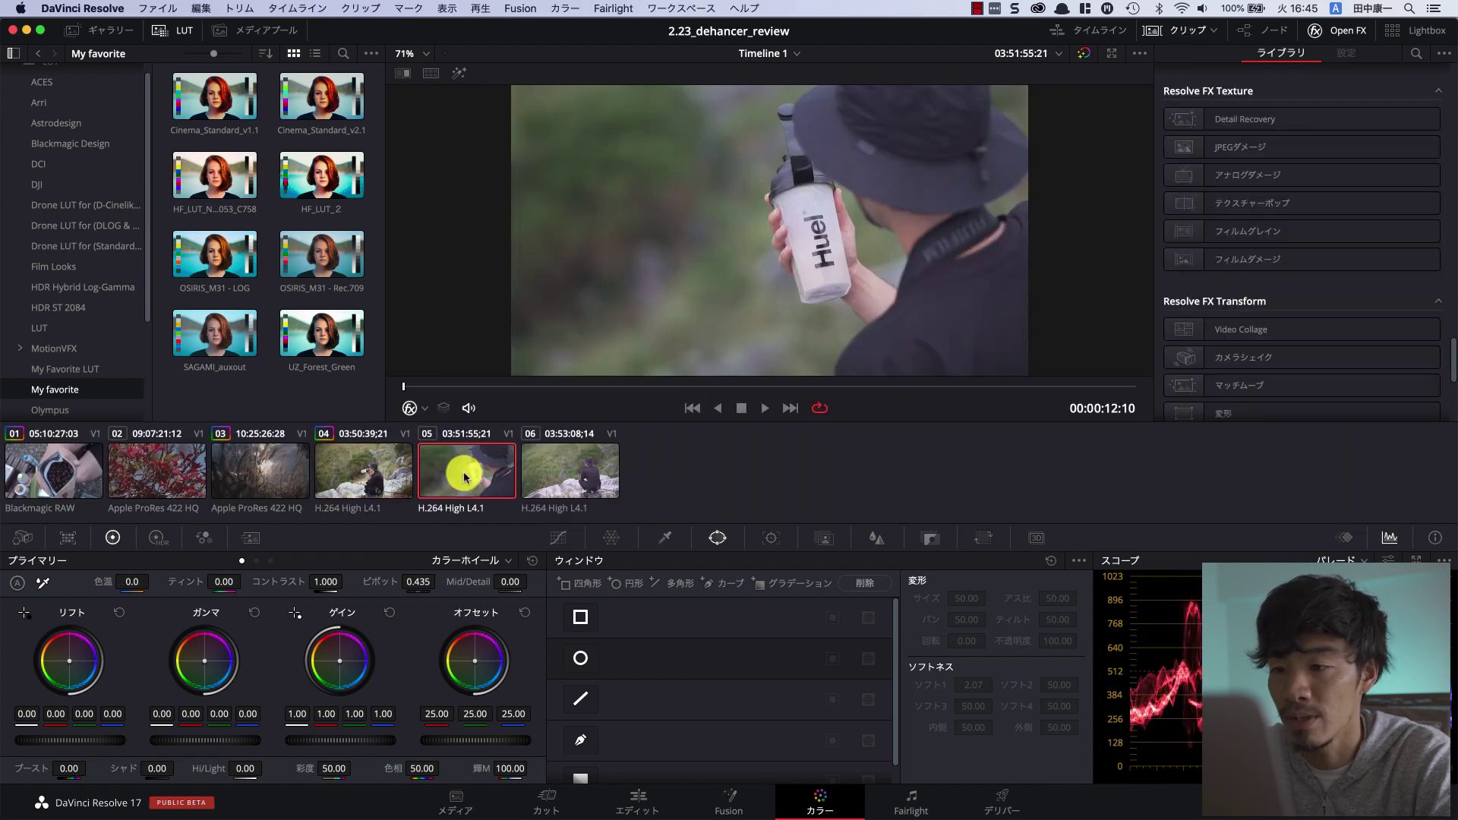
left_click(572, 472)
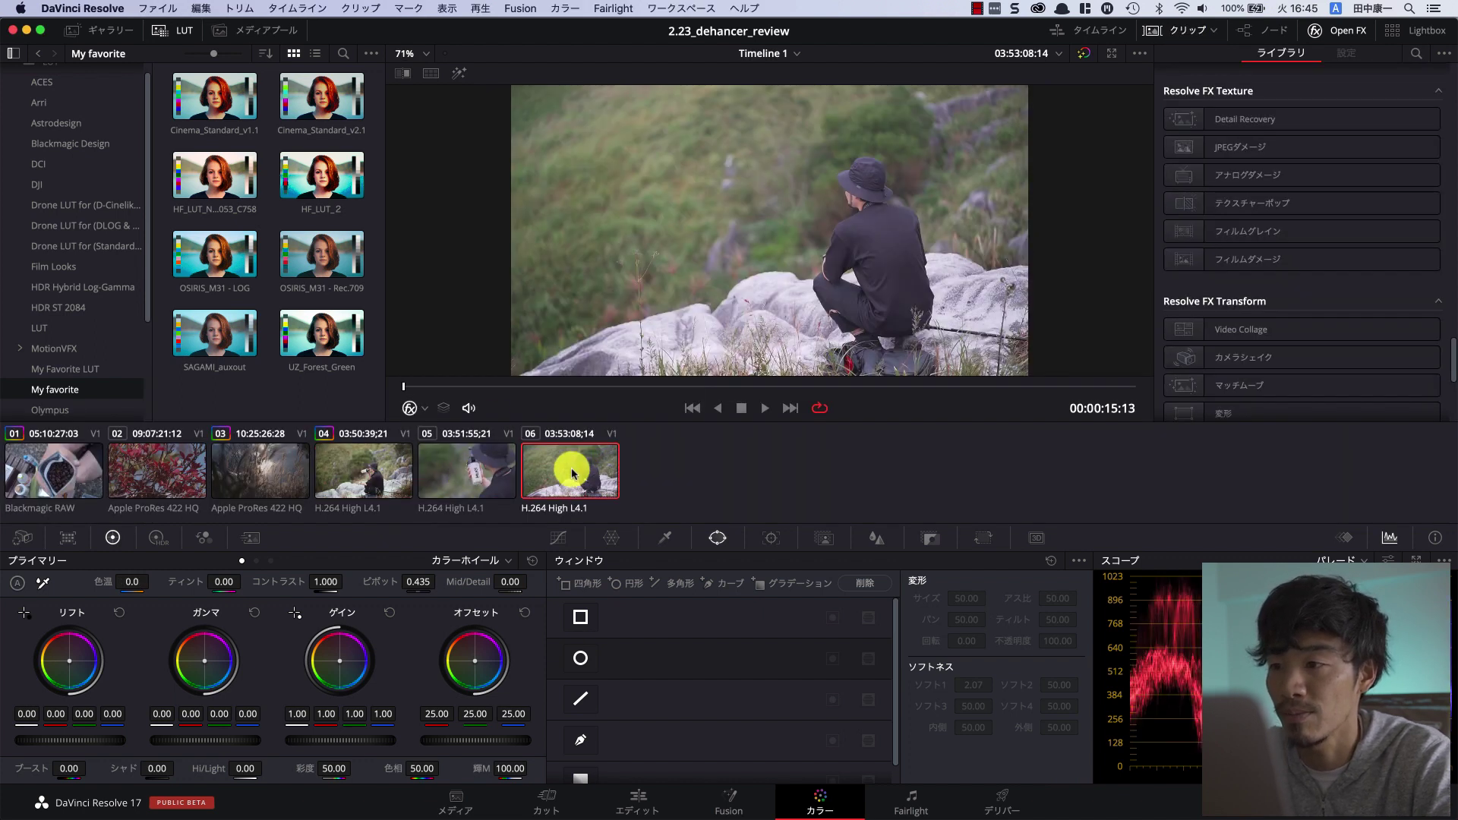
left_click(366, 475)
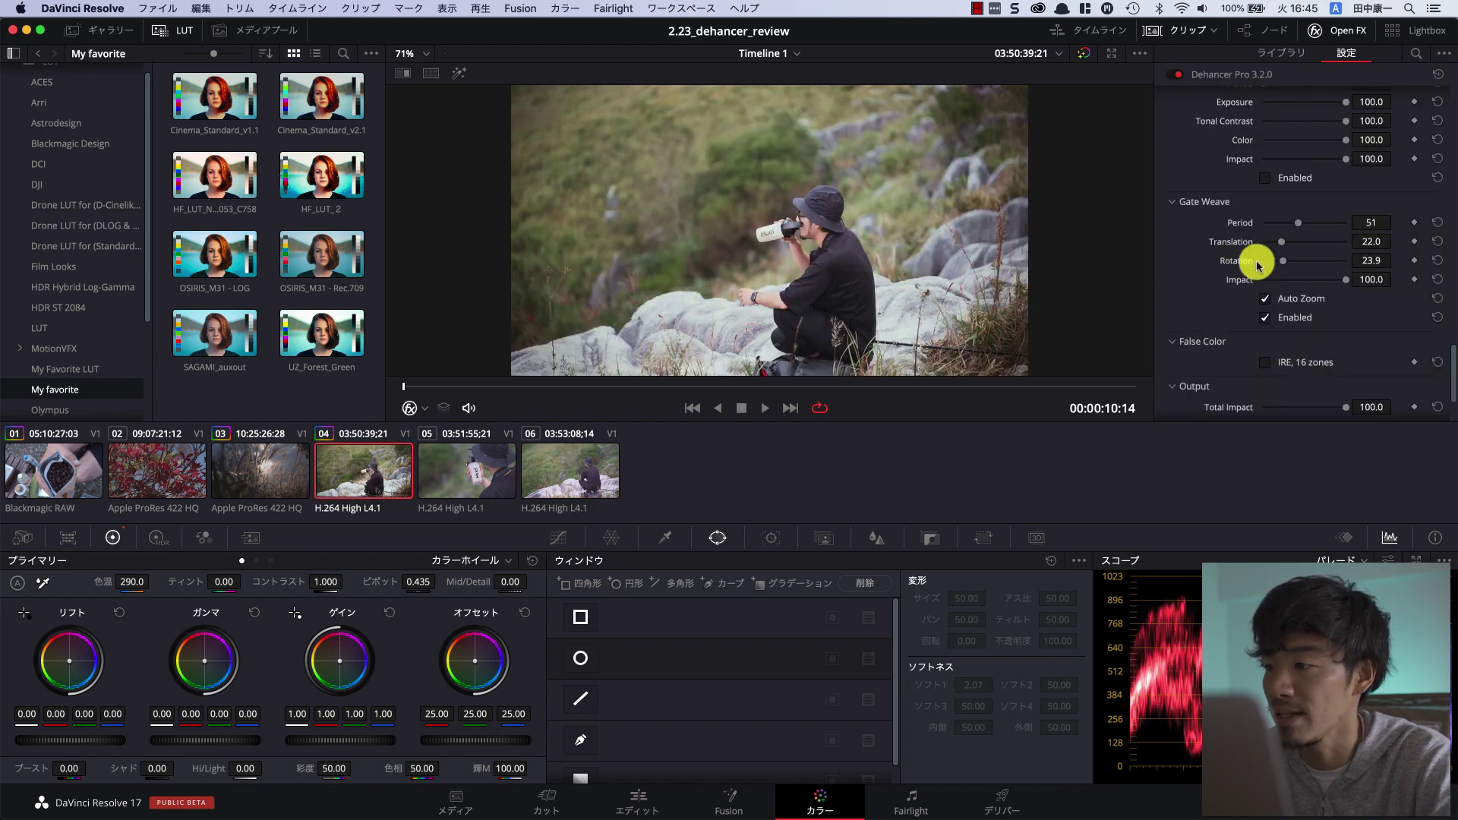
scroll(1213, 285, "up", 10)
scroll(1213, 285, "up", 2)
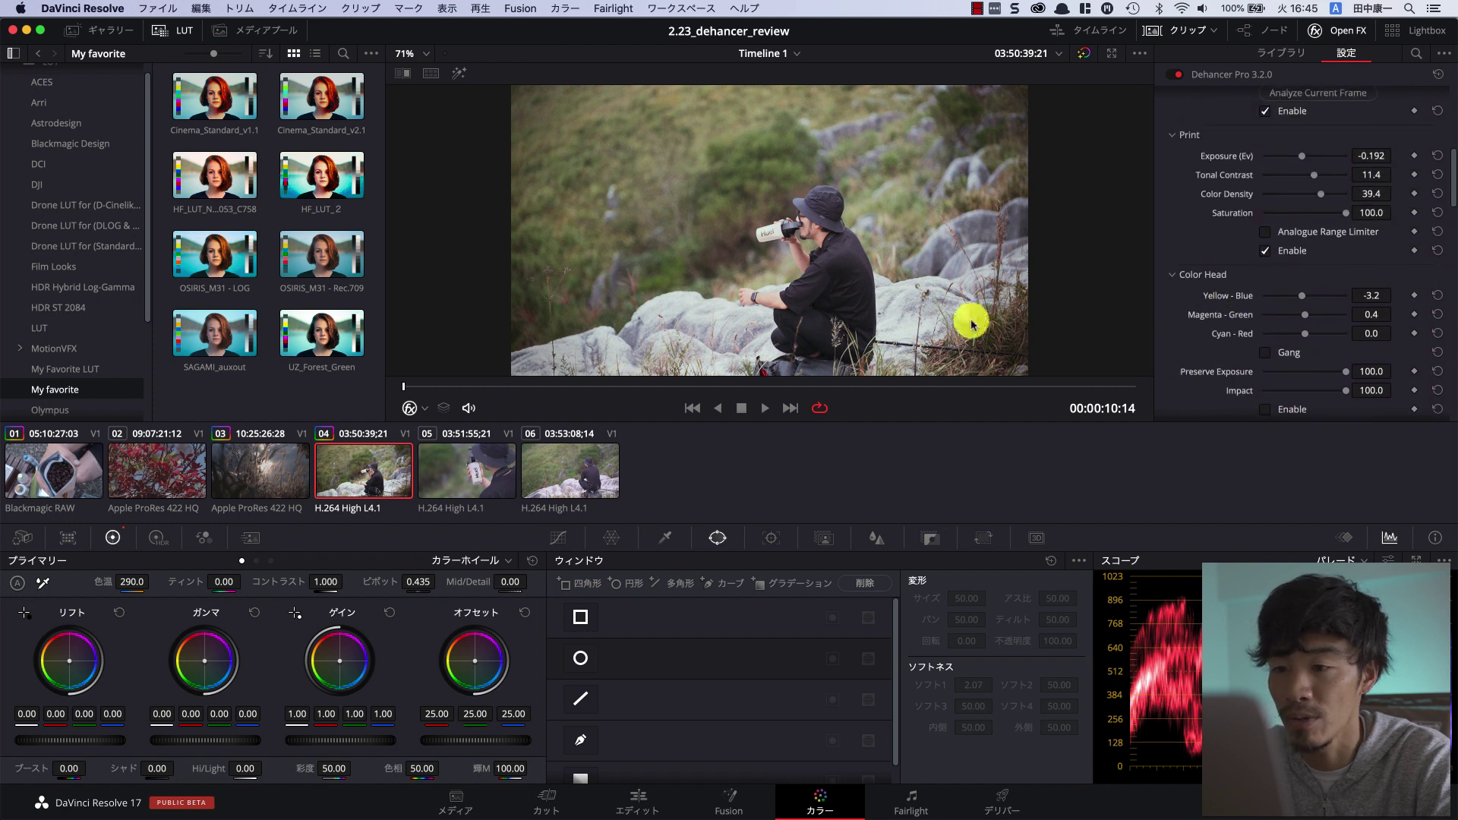
left_click(555, 476)
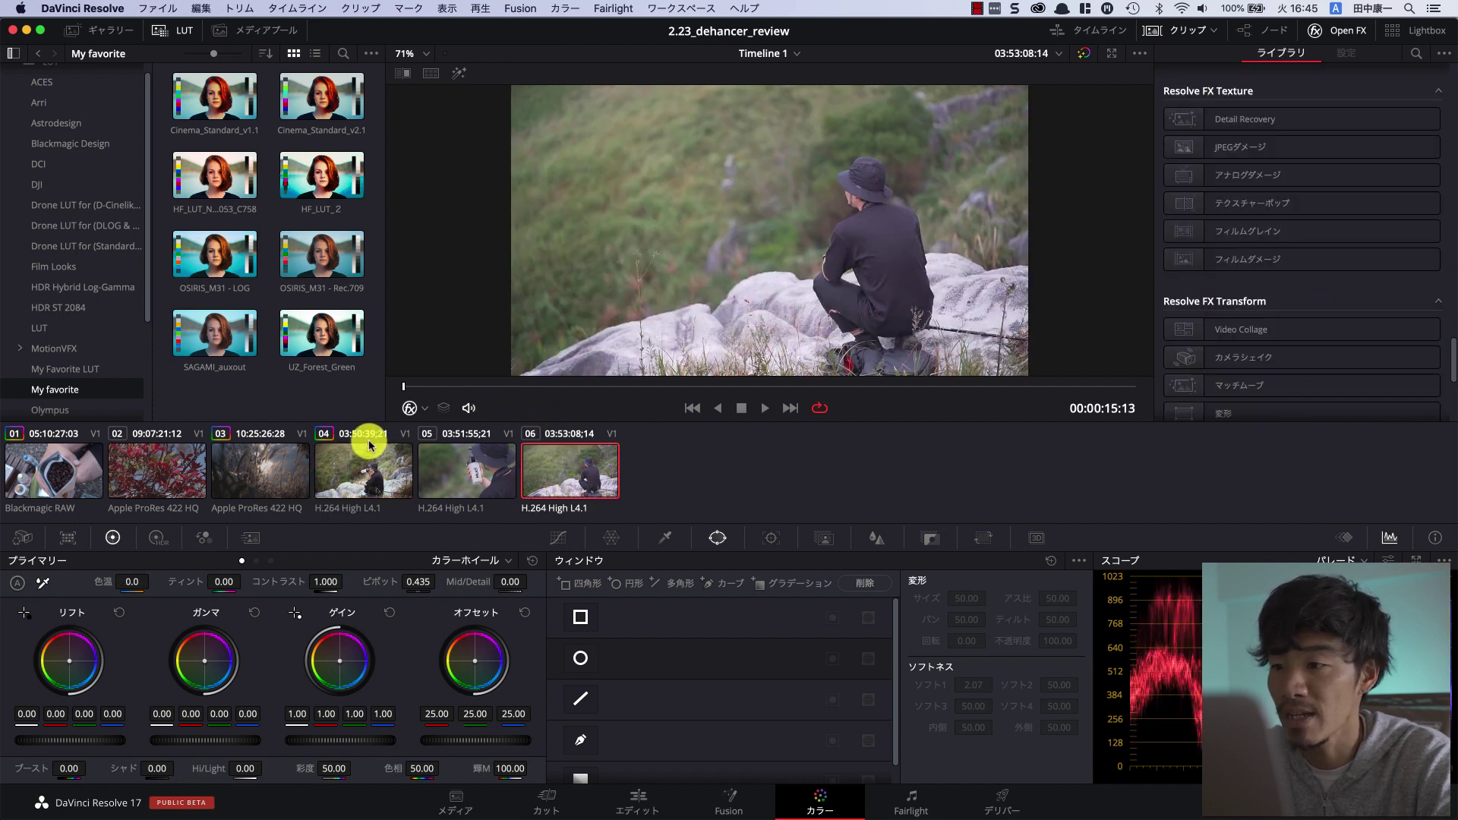
left_click(369, 480)
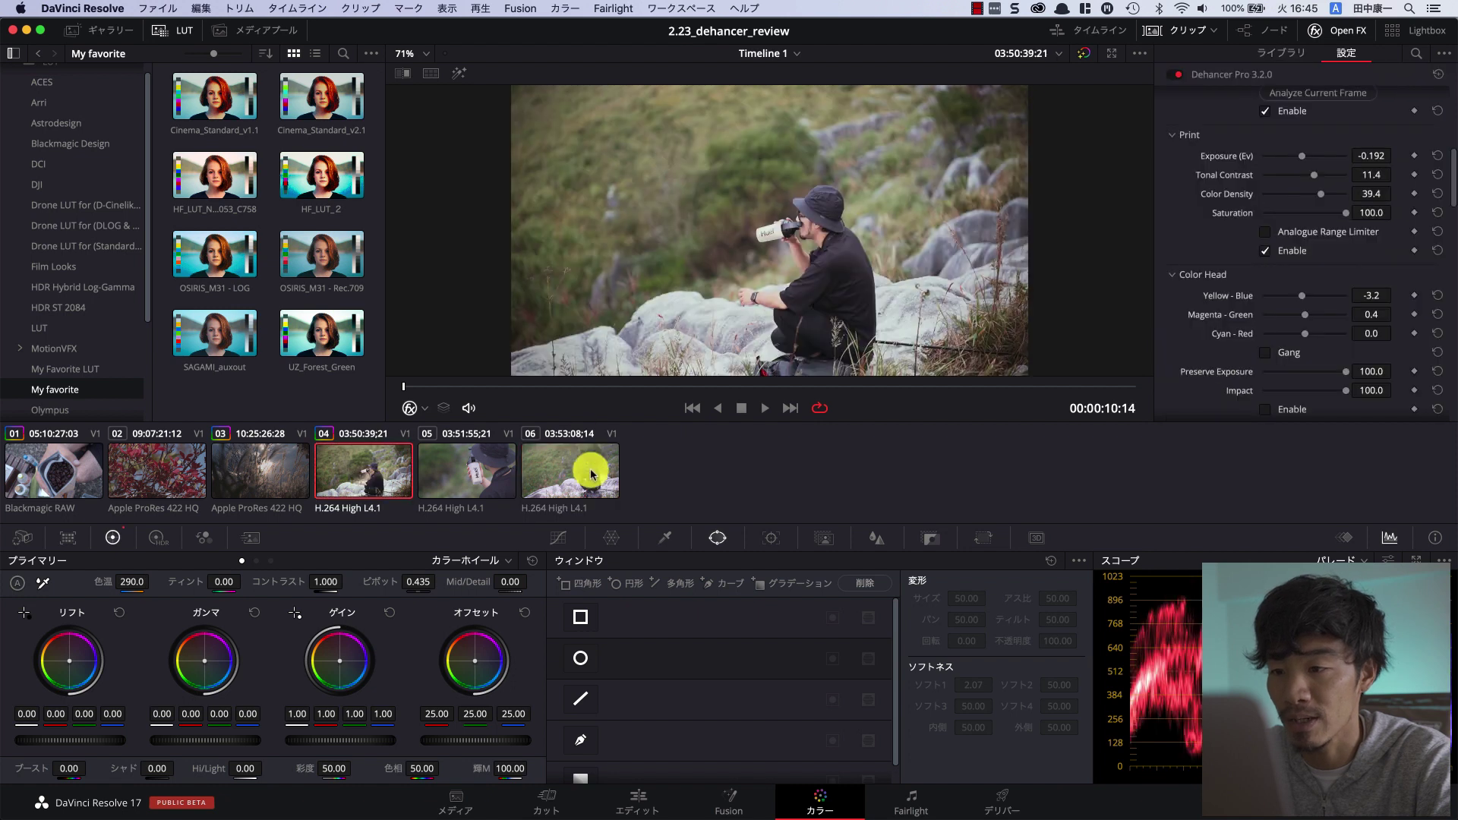
left_click(590, 473)
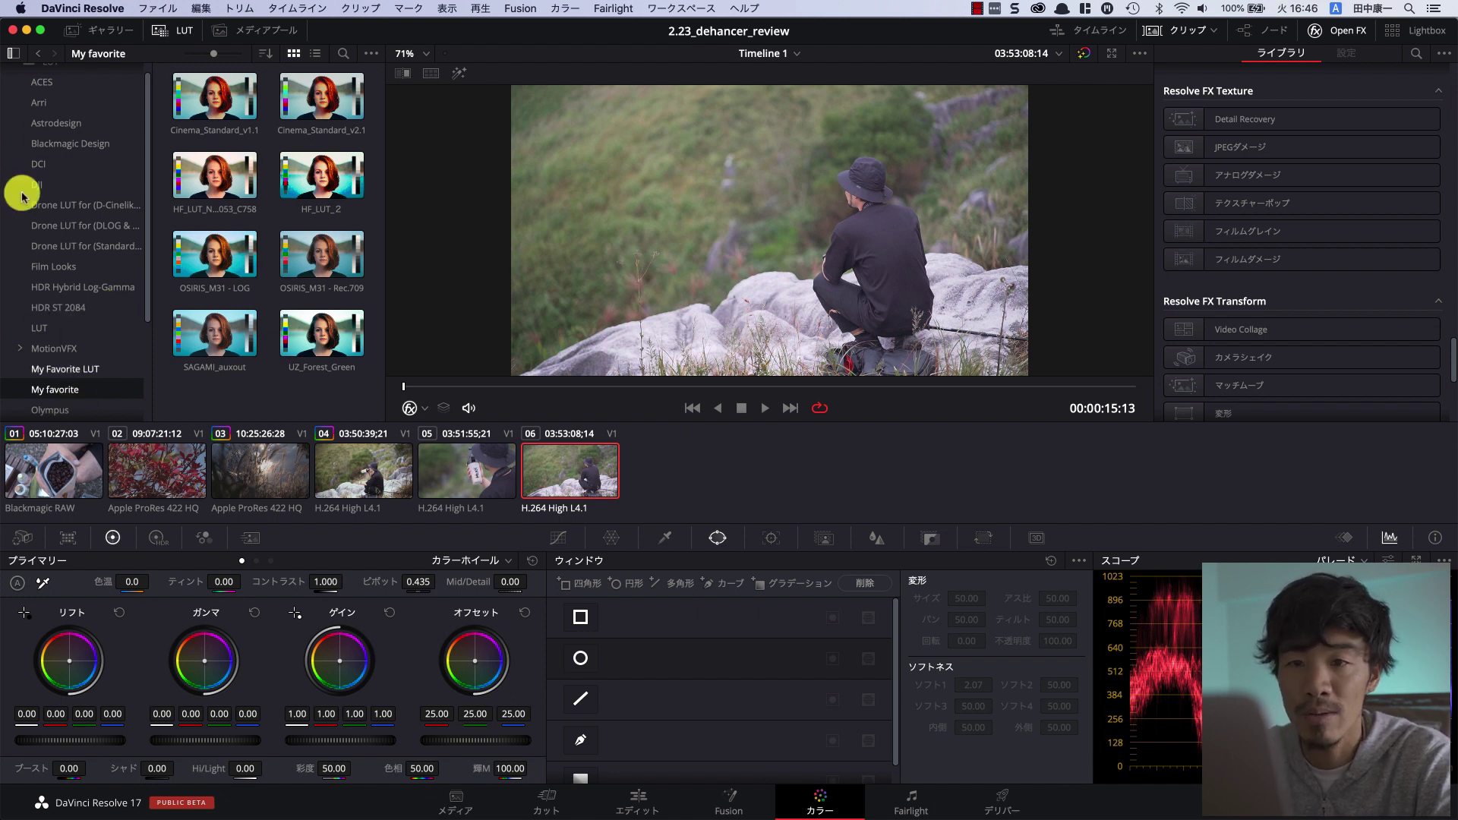
scroll(51, 205, "up", 1)
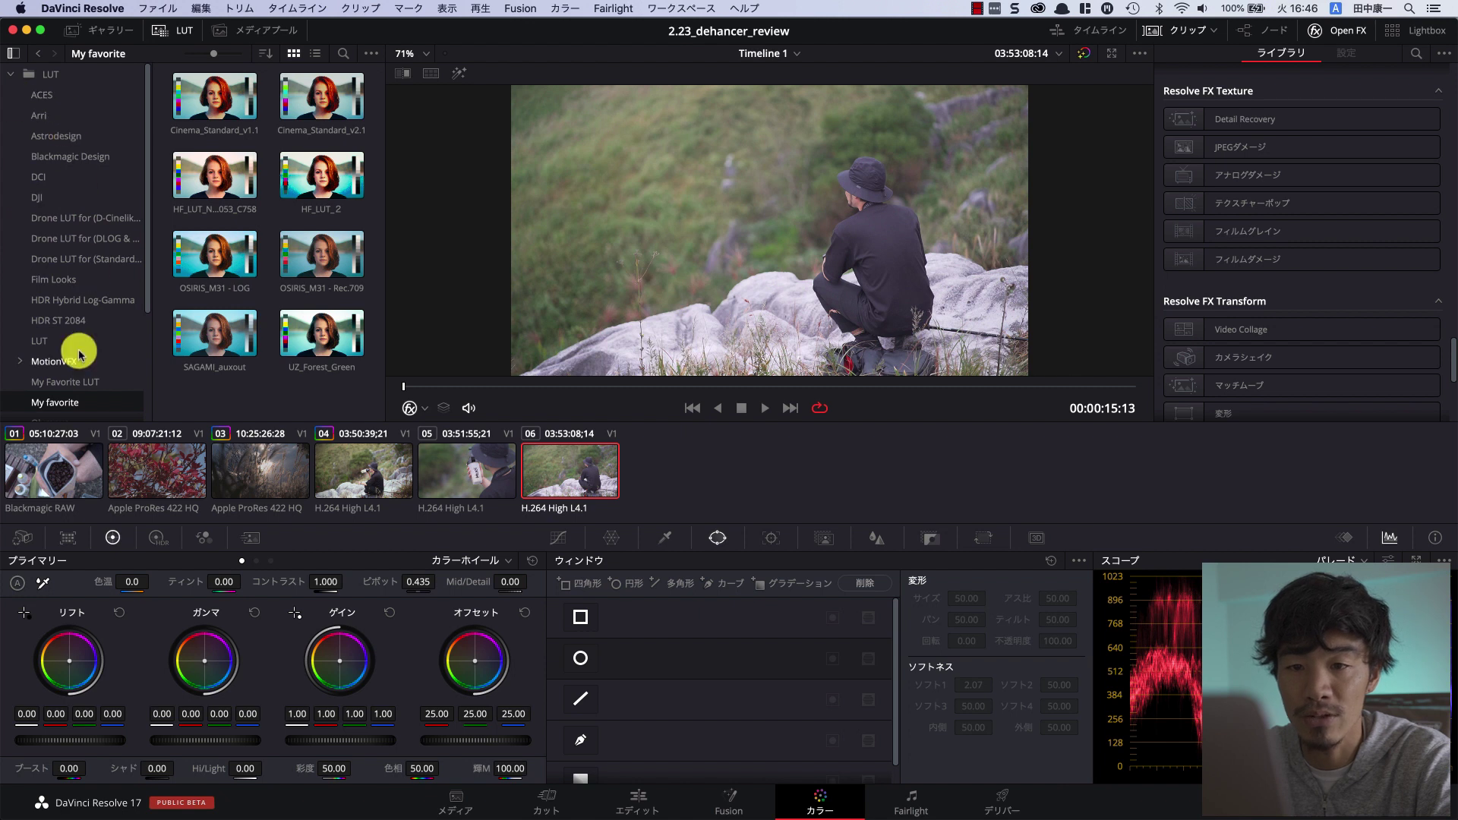
scroll(76, 357, "down", 5)
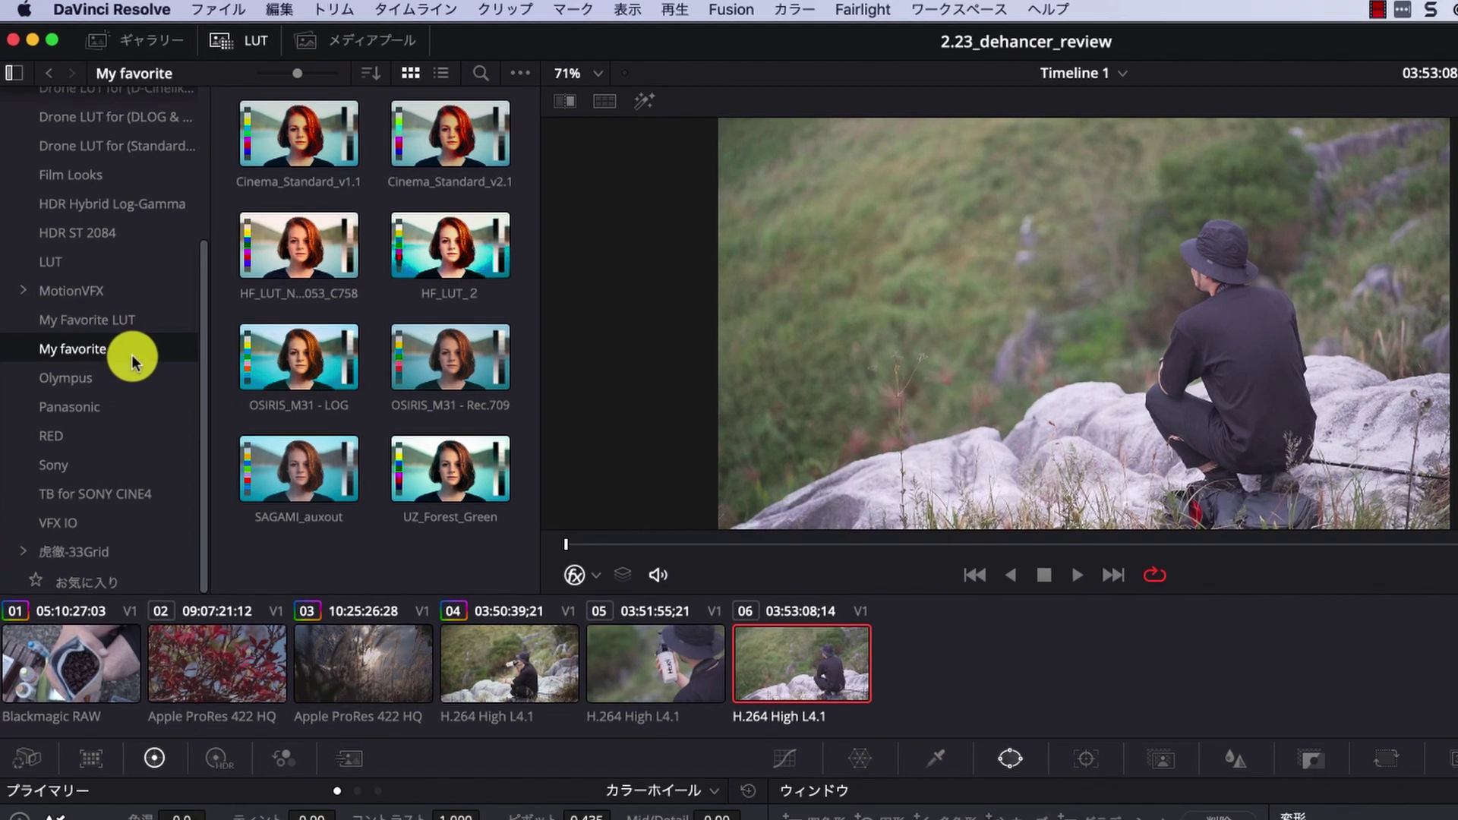
- Reveal the My favorite LUT folder in Finder and bring mountain_lut.cube over from the Desktop tab
right_click(131, 355)
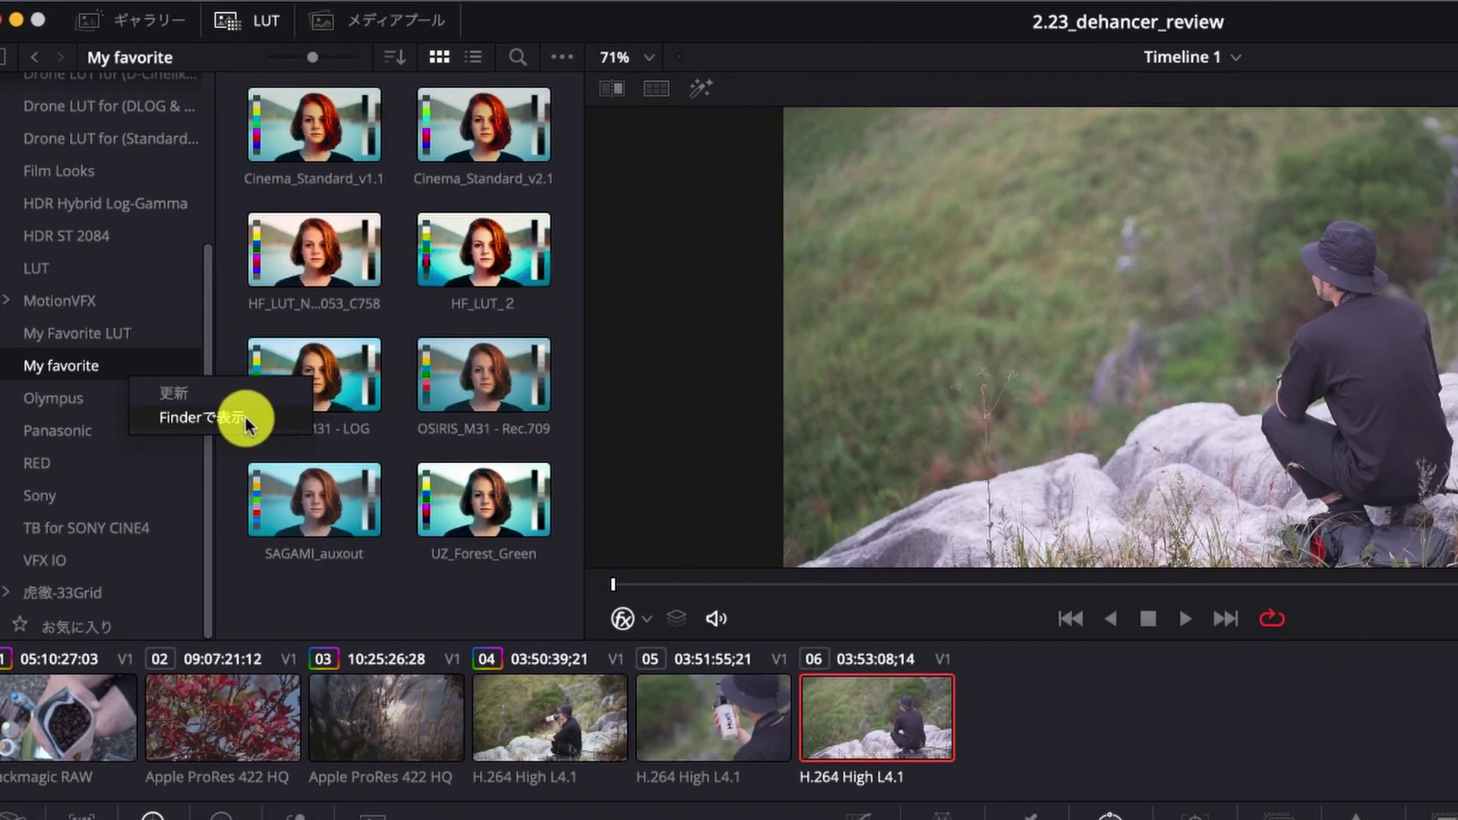
left_click(302, 505)
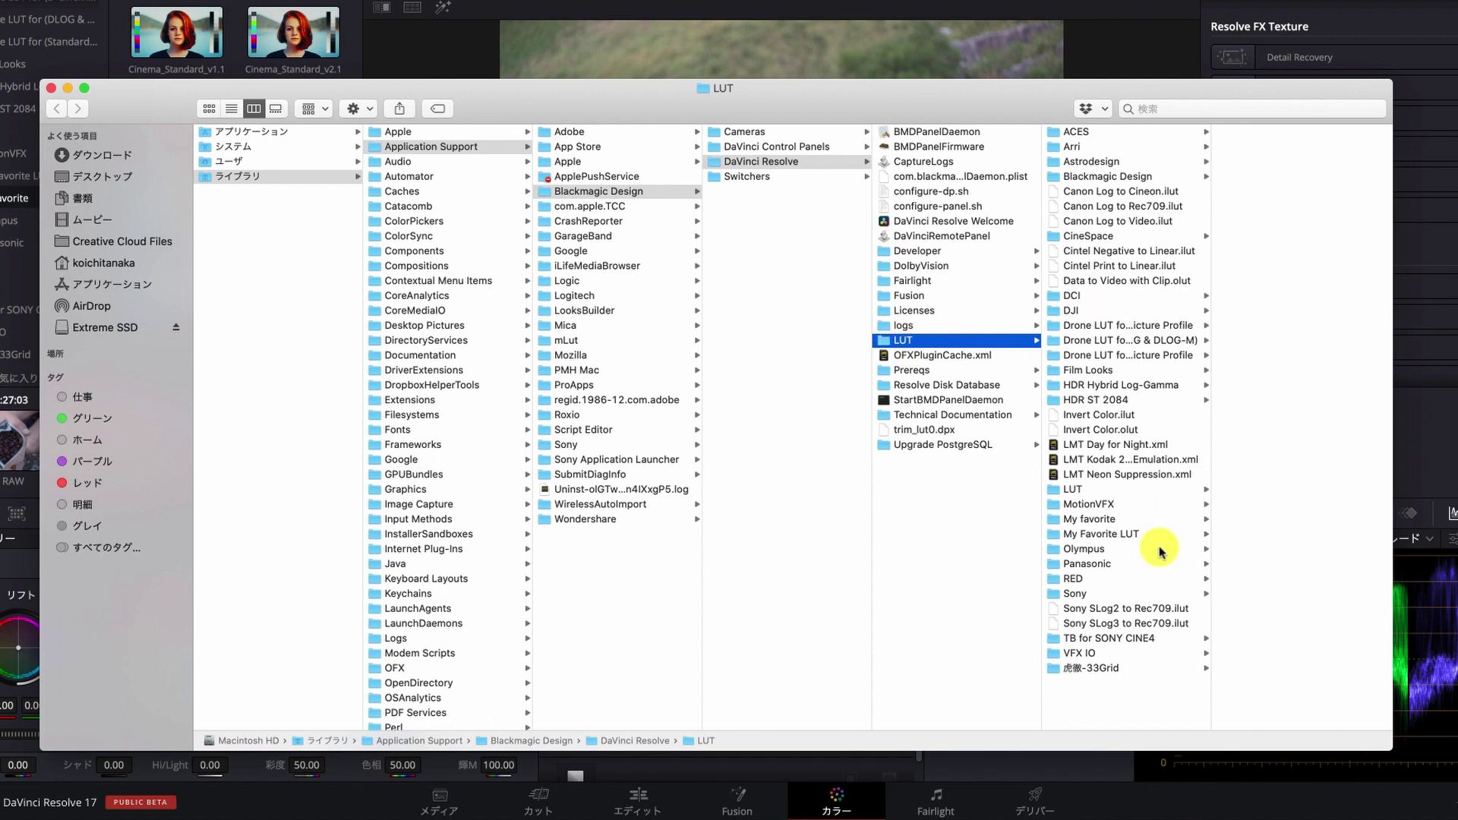
key("super+t")
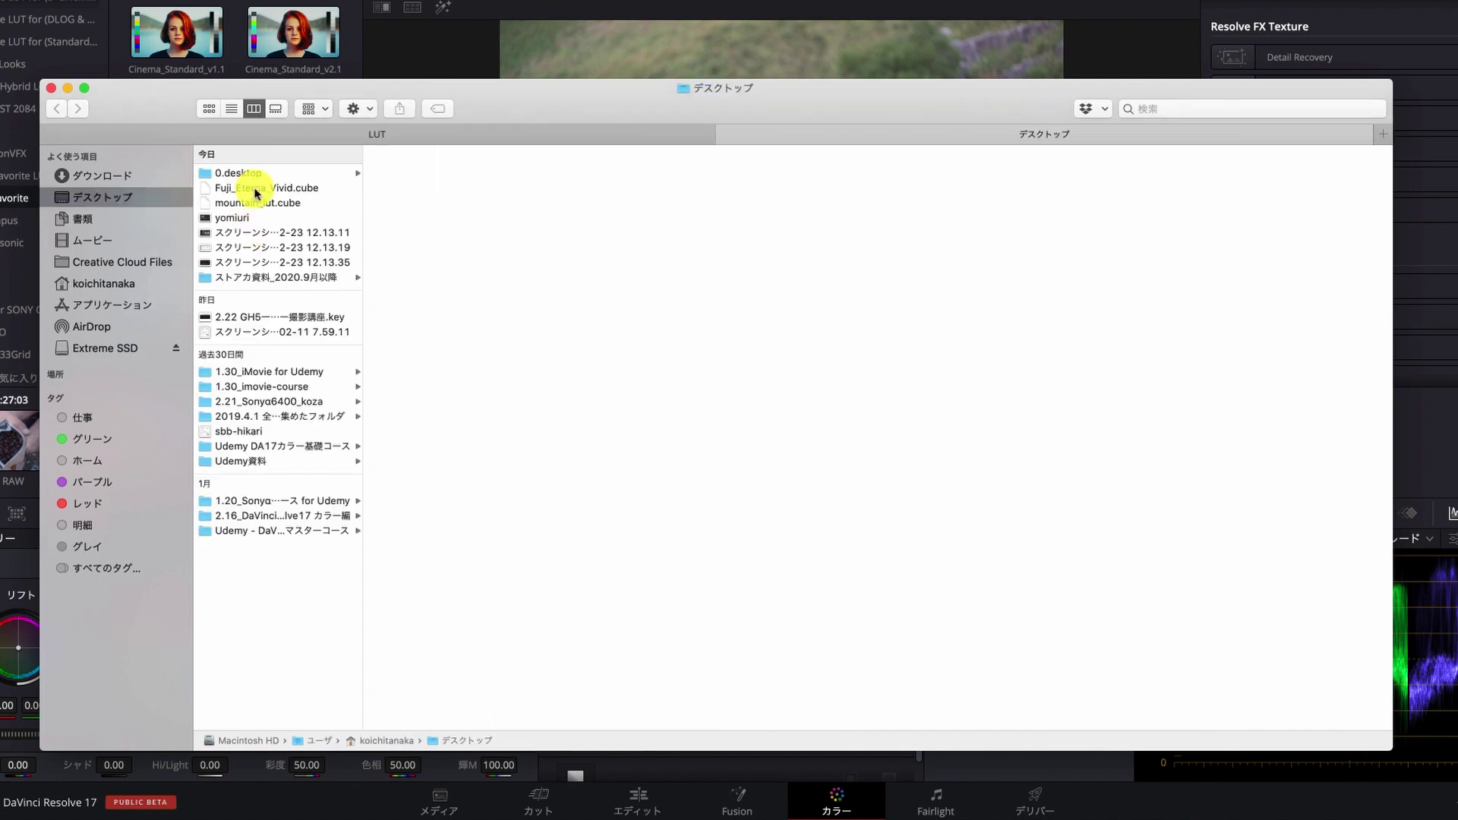
left_click(256, 189)
left_click(256, 203)
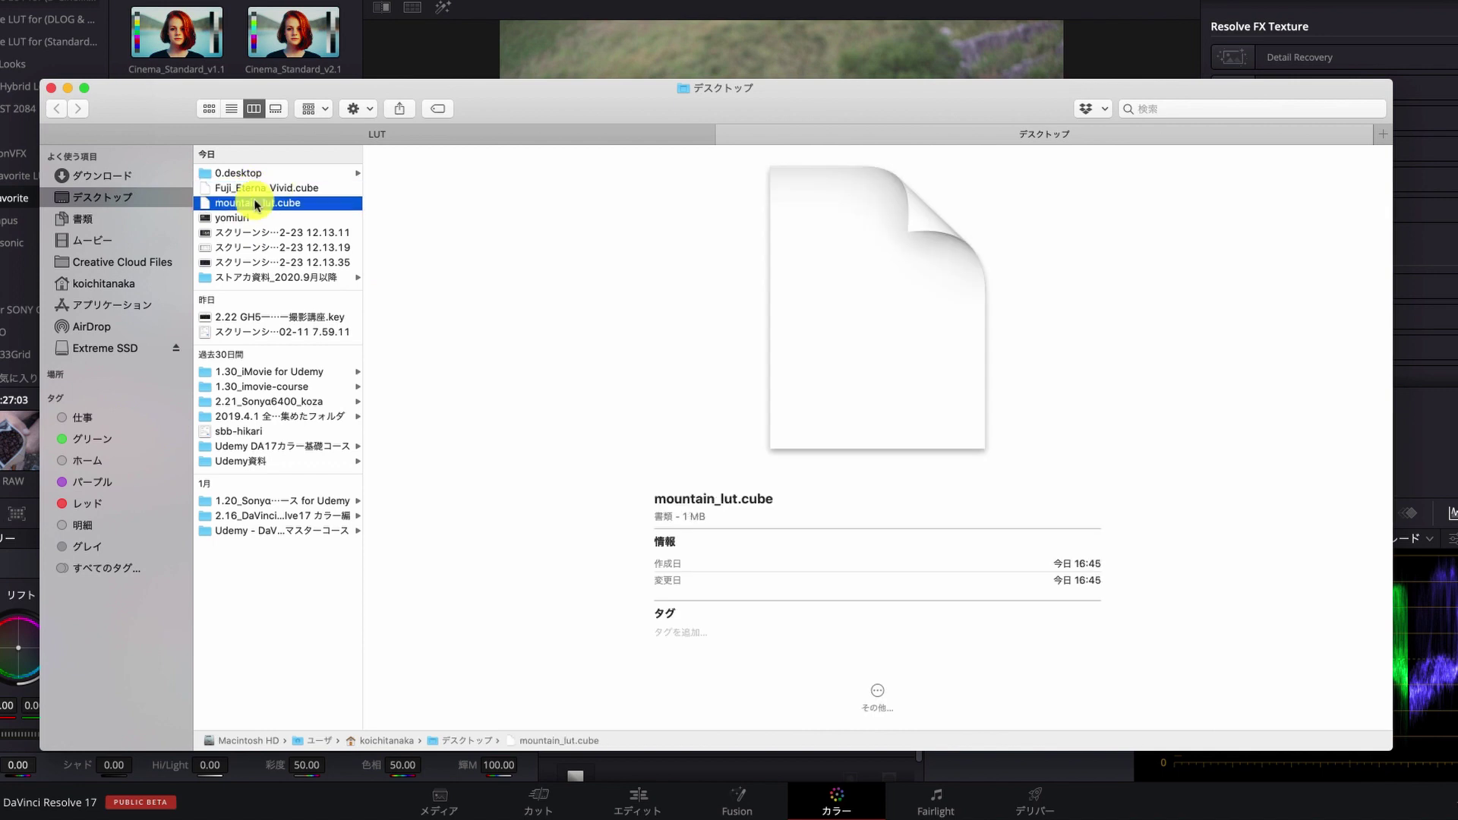
left_click(369, 135)
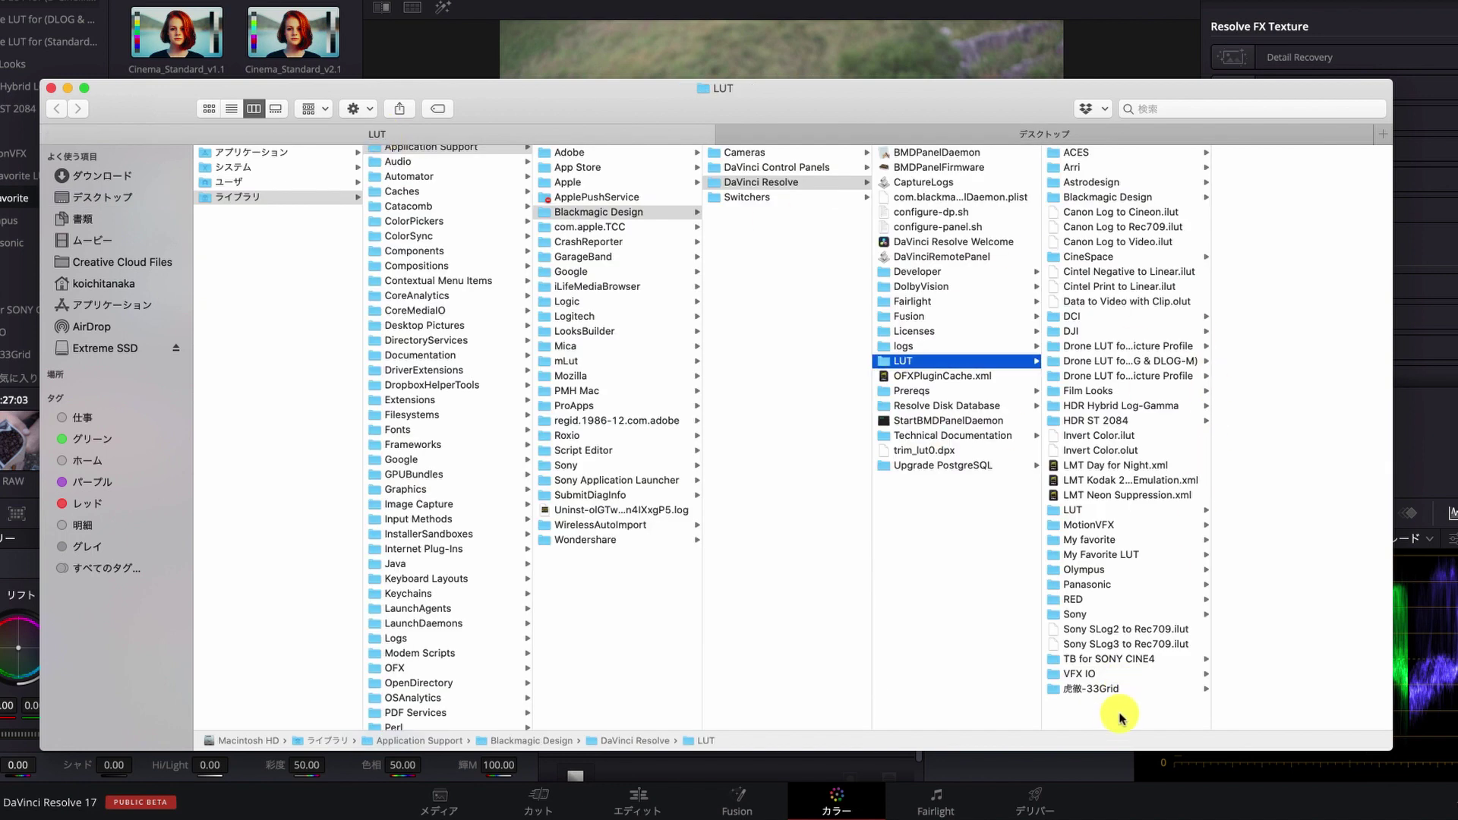
left_click(1096, 542)
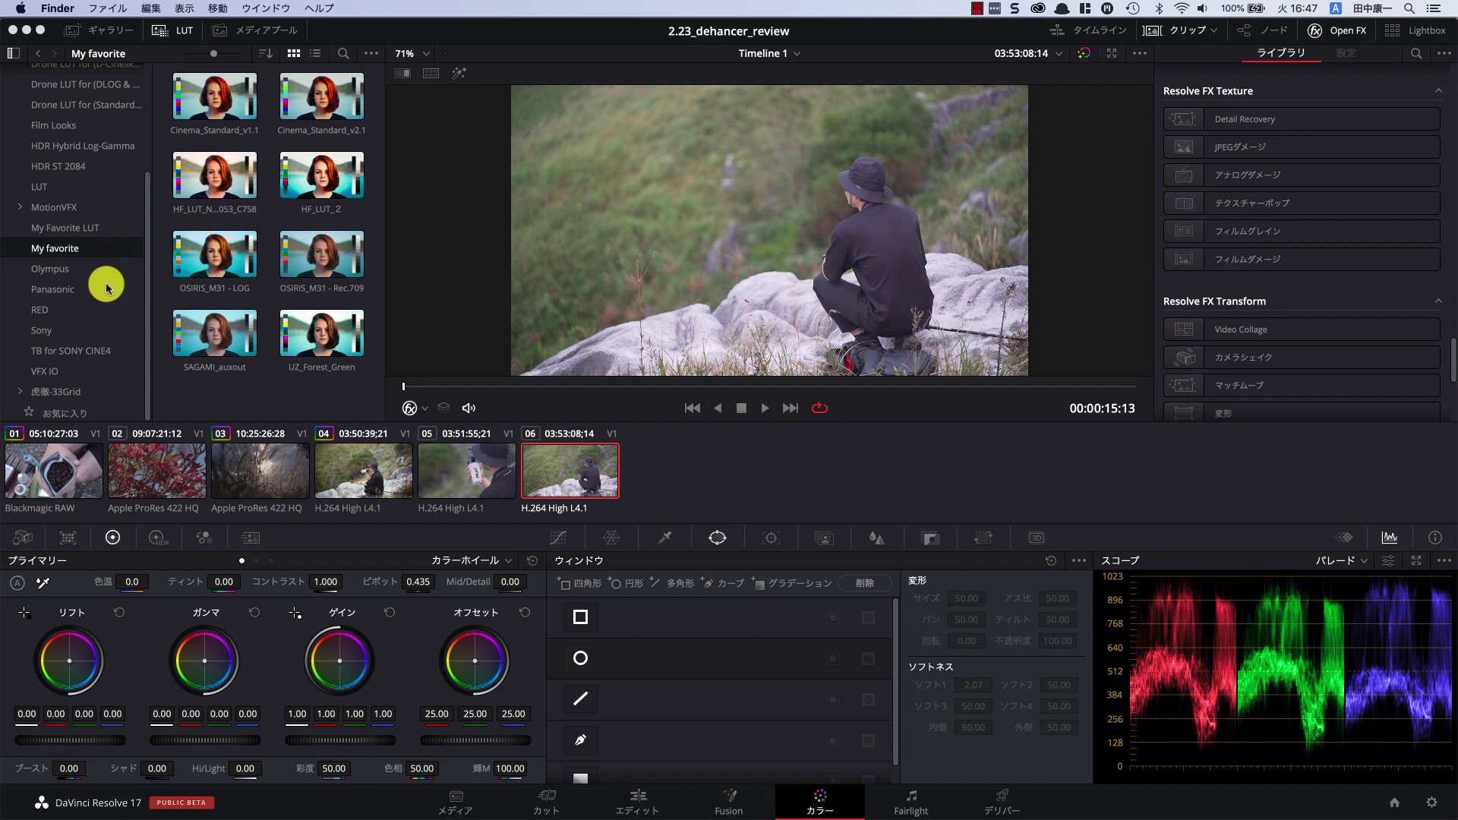
- Refresh the LUT folders, view mountain_lut in the My favorite collection, and show the node editor
right_click(106, 287)
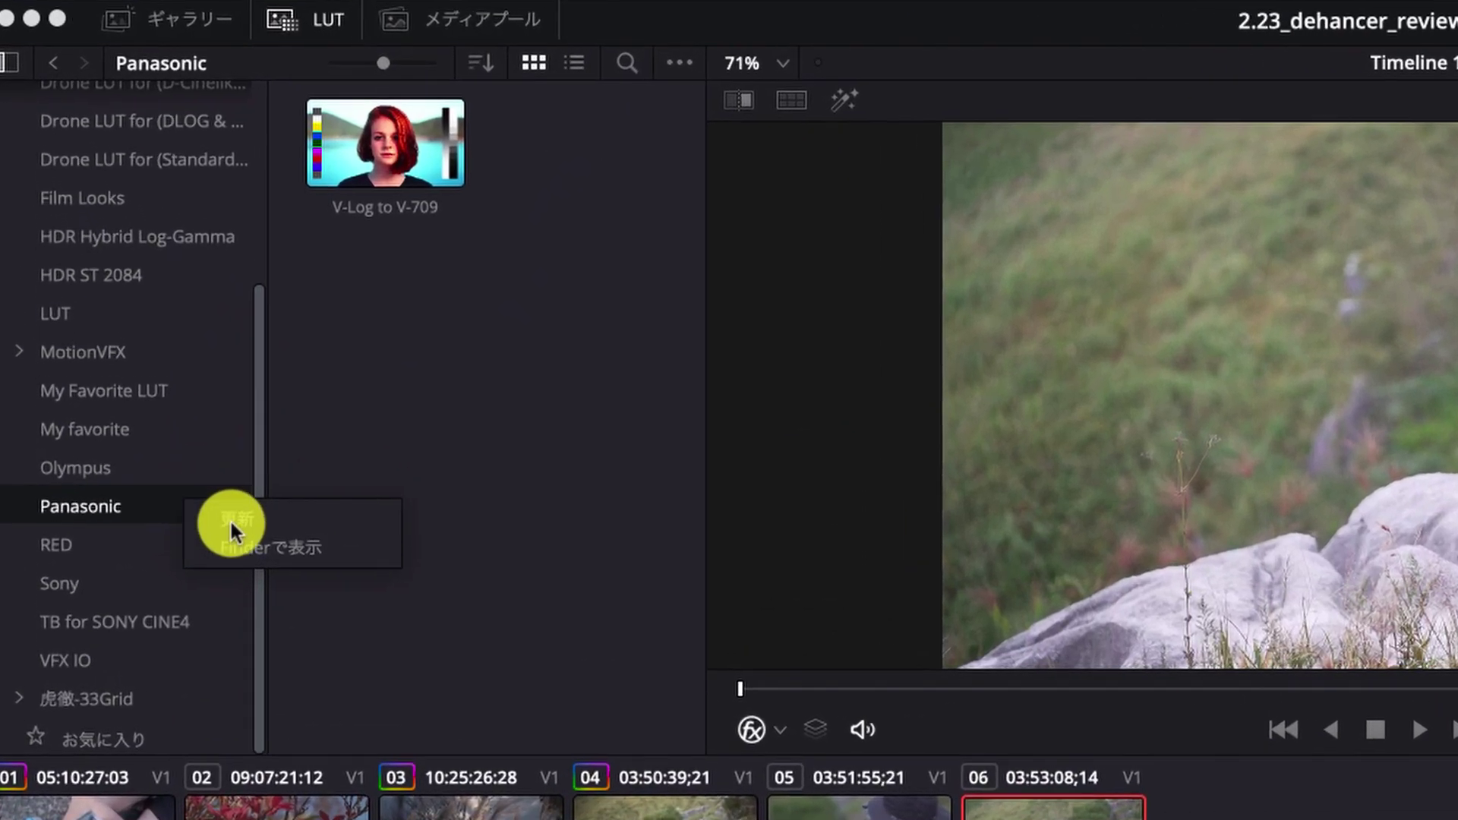
left_click(233, 521)
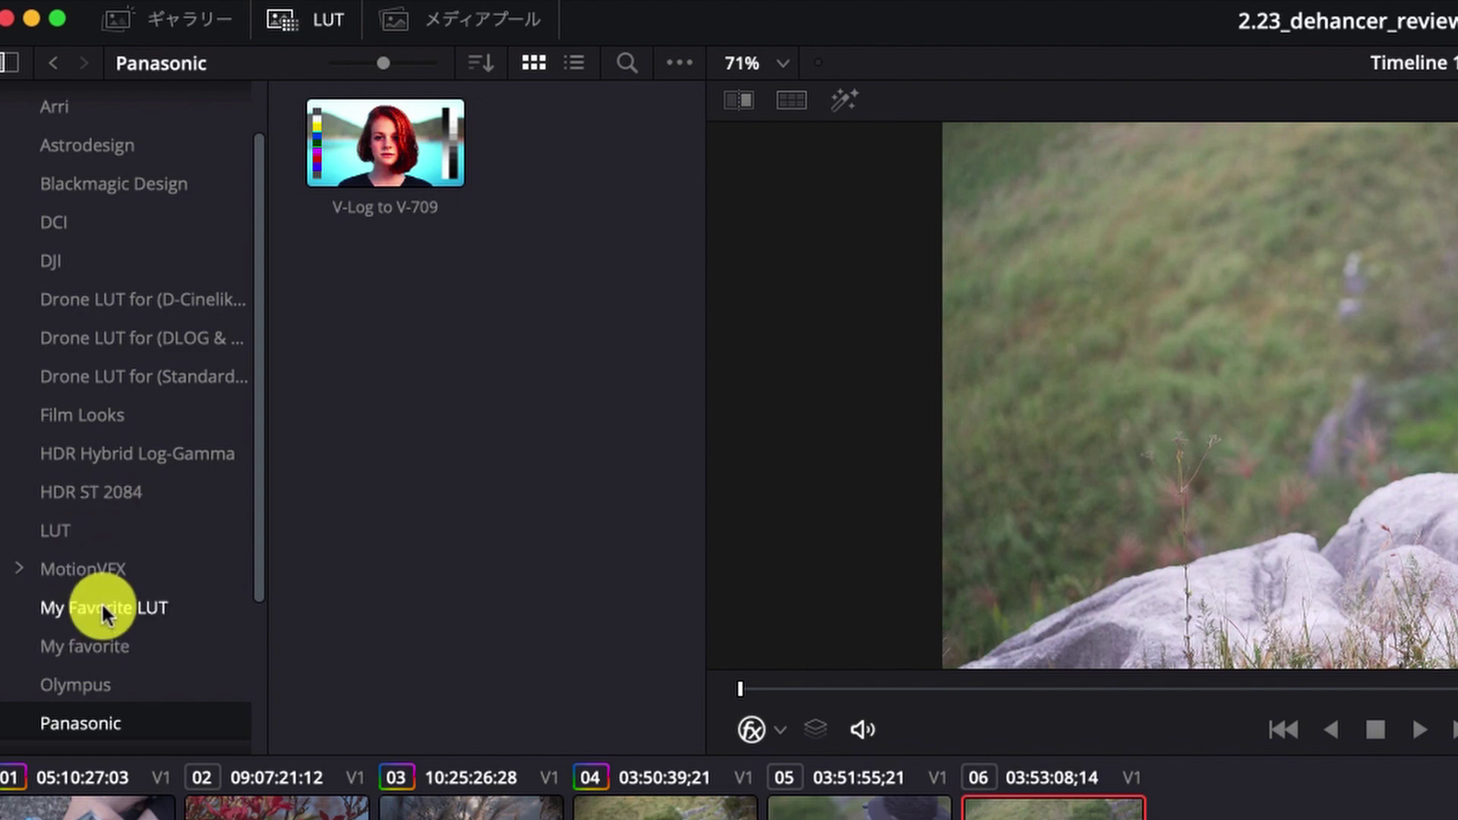
left_click(102, 644)
scroll(363, 570, "down", 2)
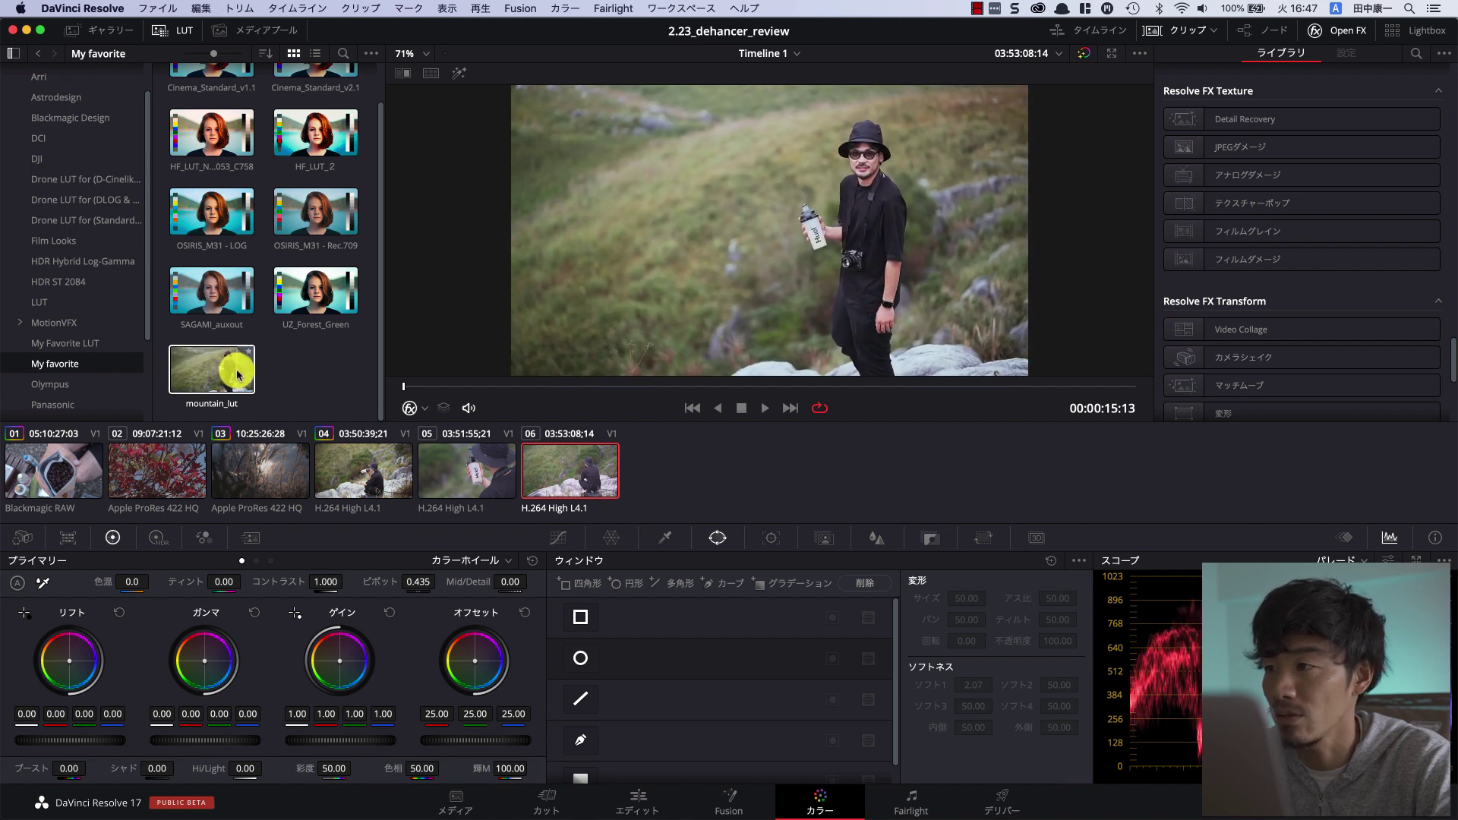
left_click(1263, 30)
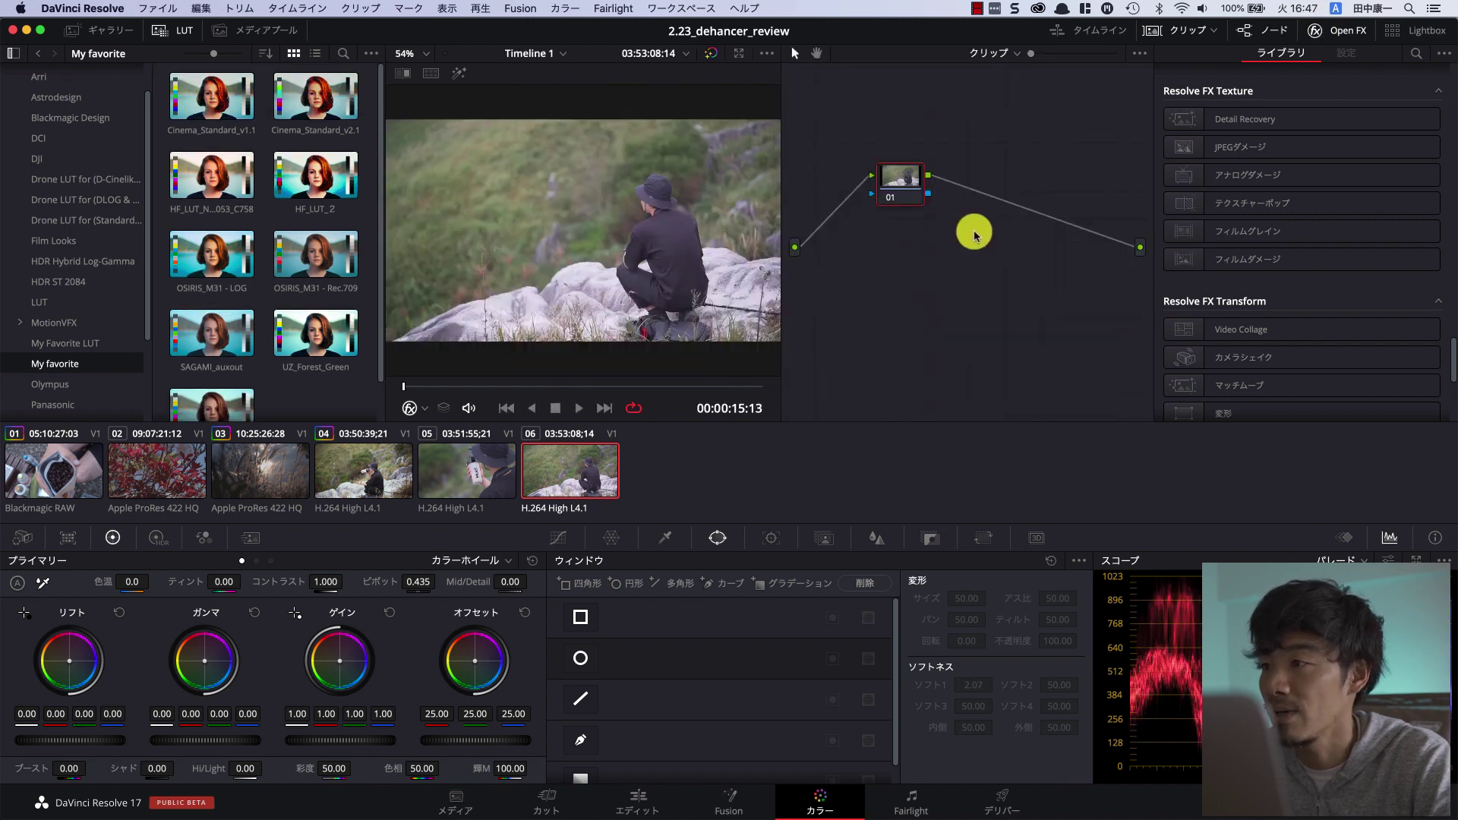
- Apply mountain_lut to clip 06's node 01 and play the result briefly
scroll(273, 325, "down", 1)
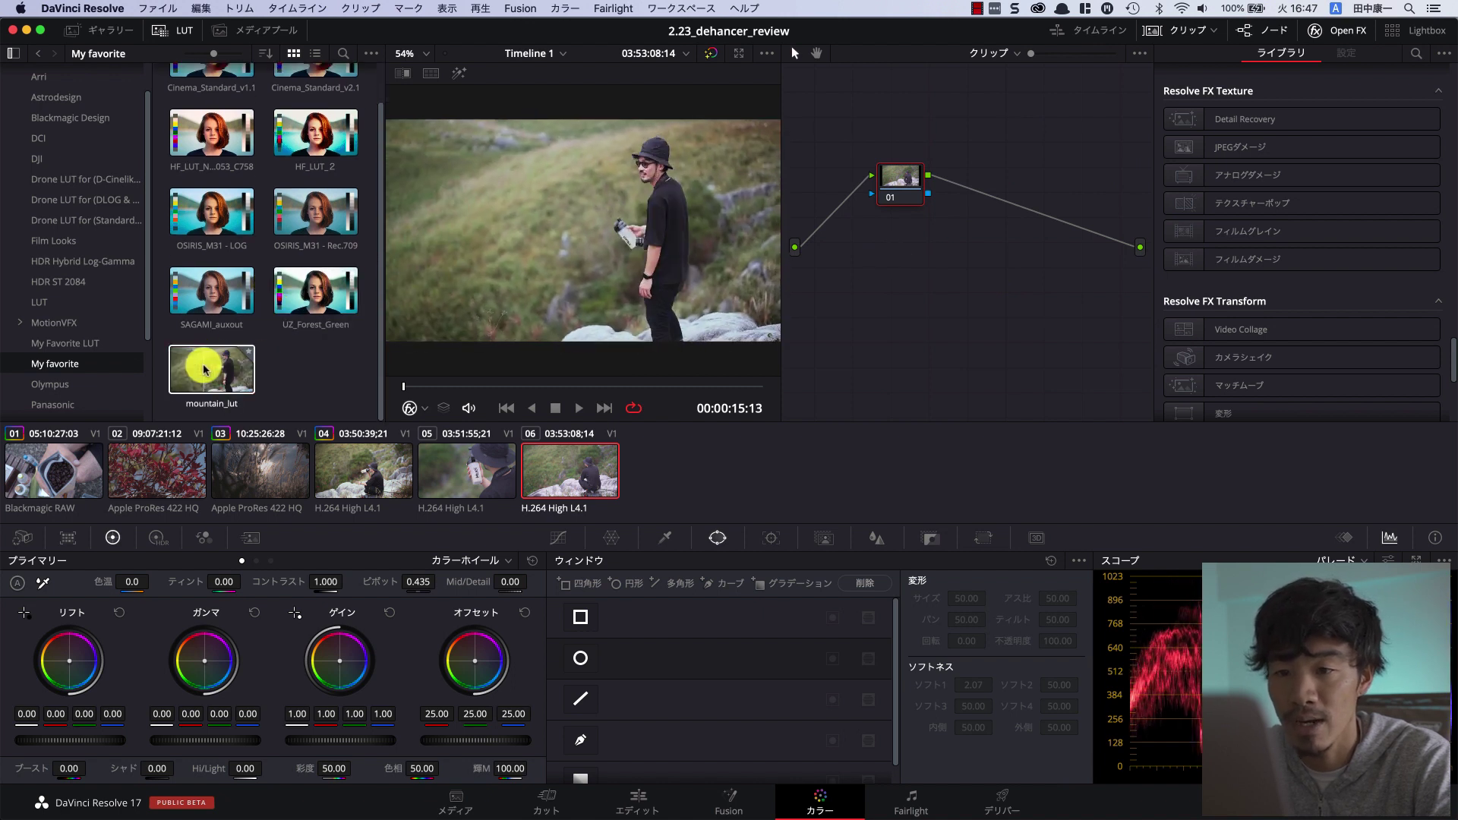
mouse_move(202, 365)
left_mouse_down()
mouse_move(856, 209)
mouse_move(895, 180)
left_mouse_up()
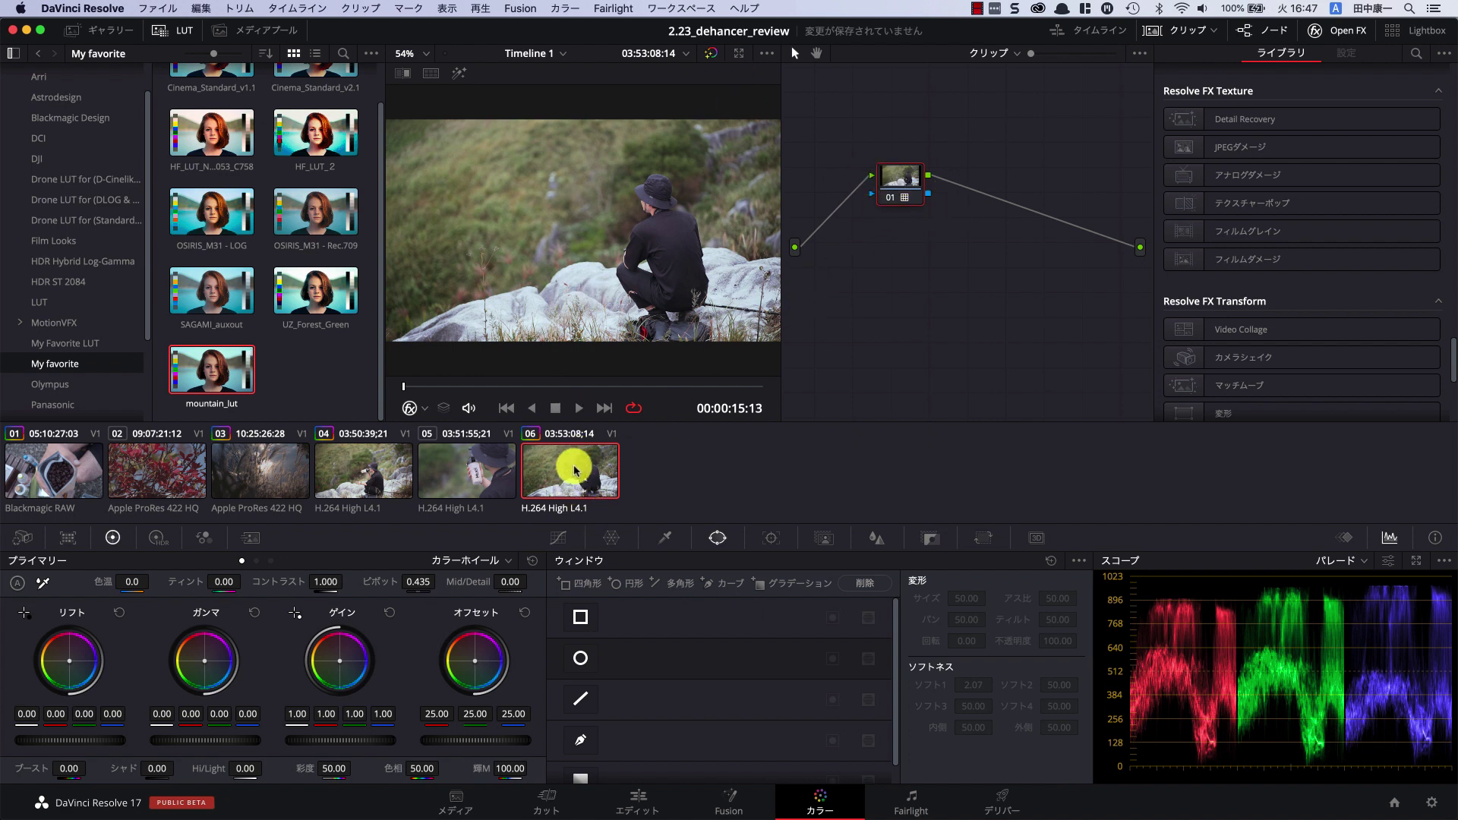
key("space")
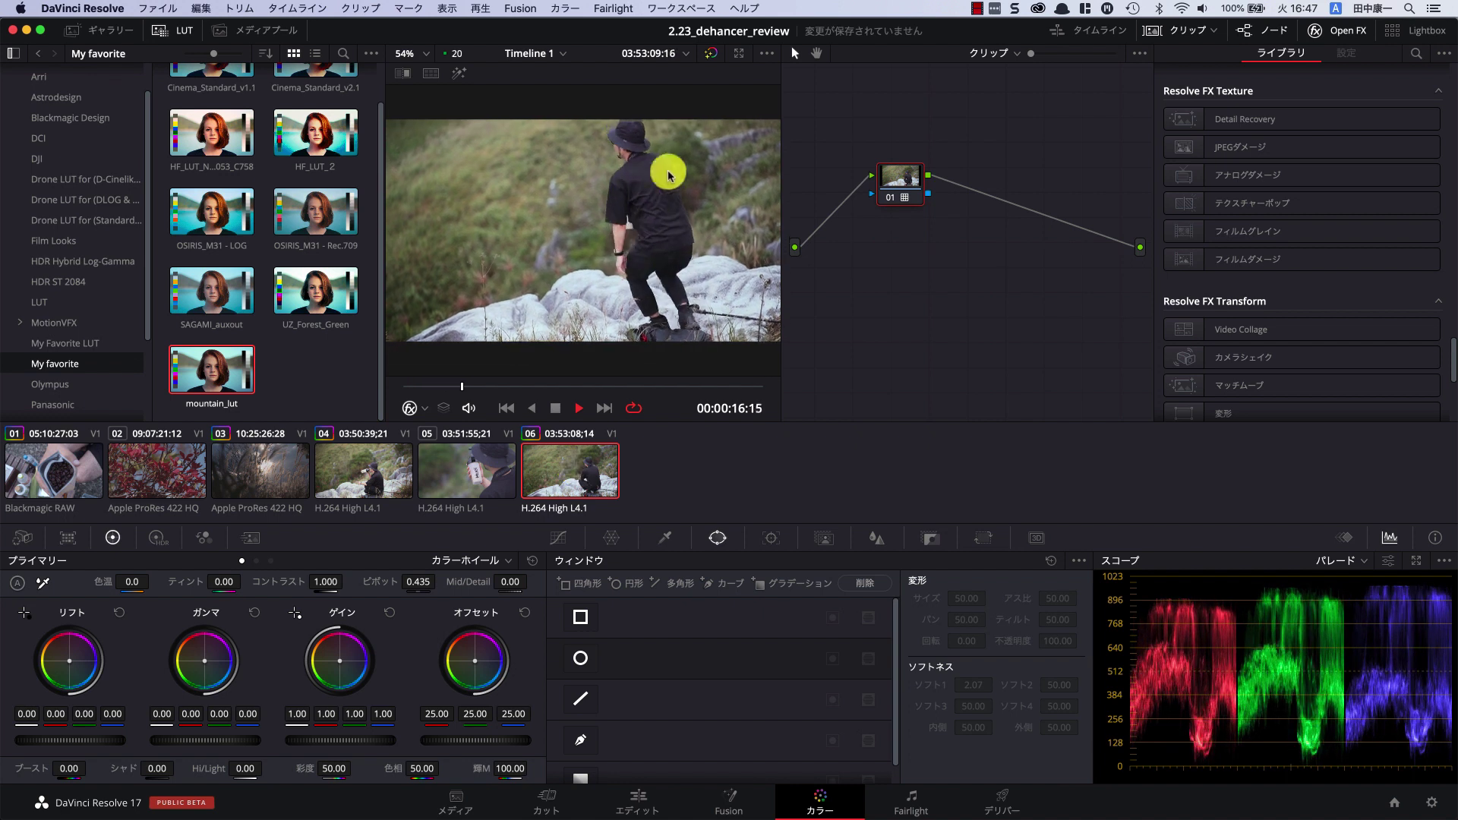
key("space")
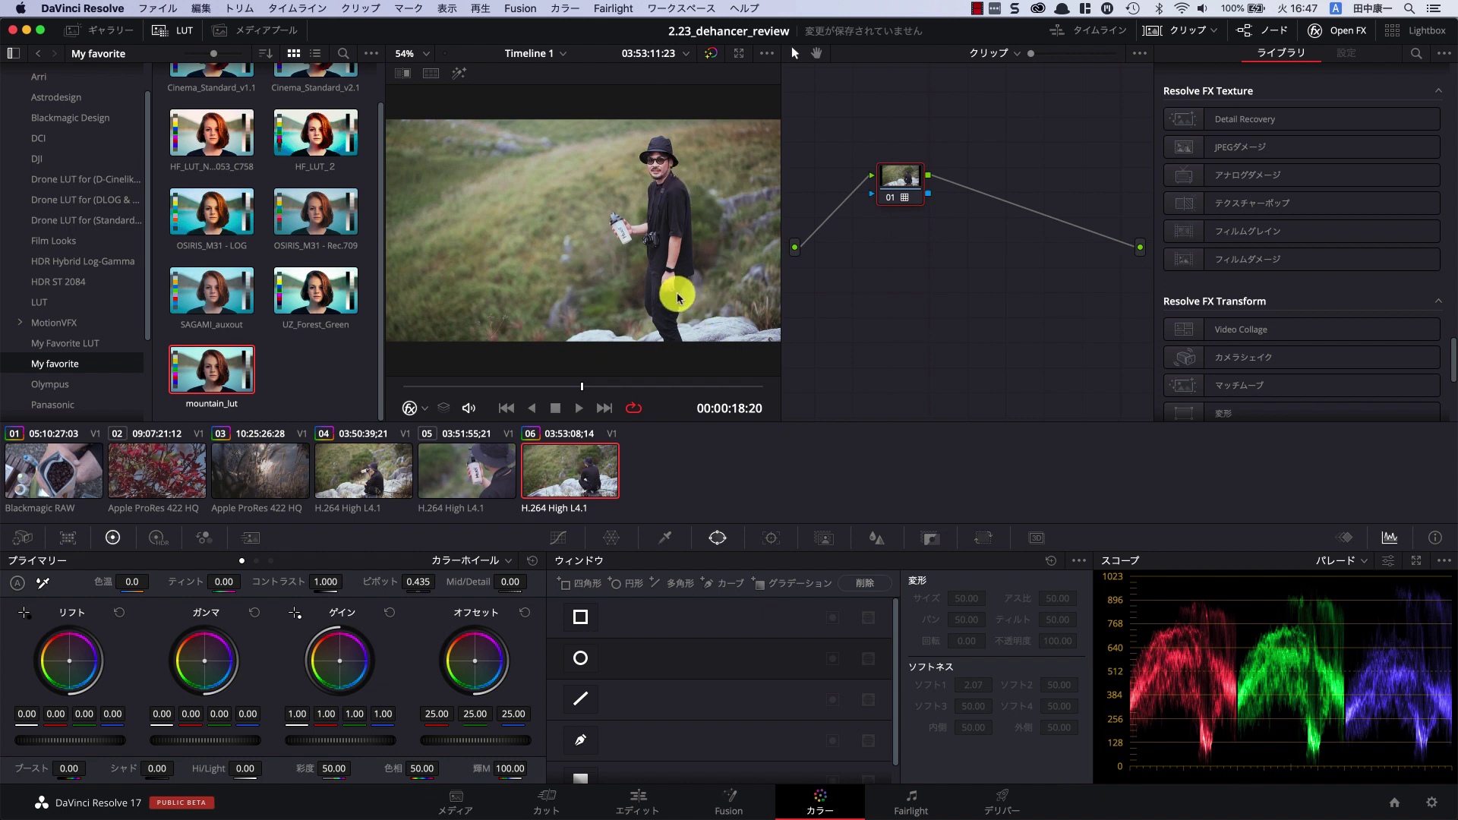
- Save the project and scroll through to review clip 04's Dehancer settings
key("super+s")
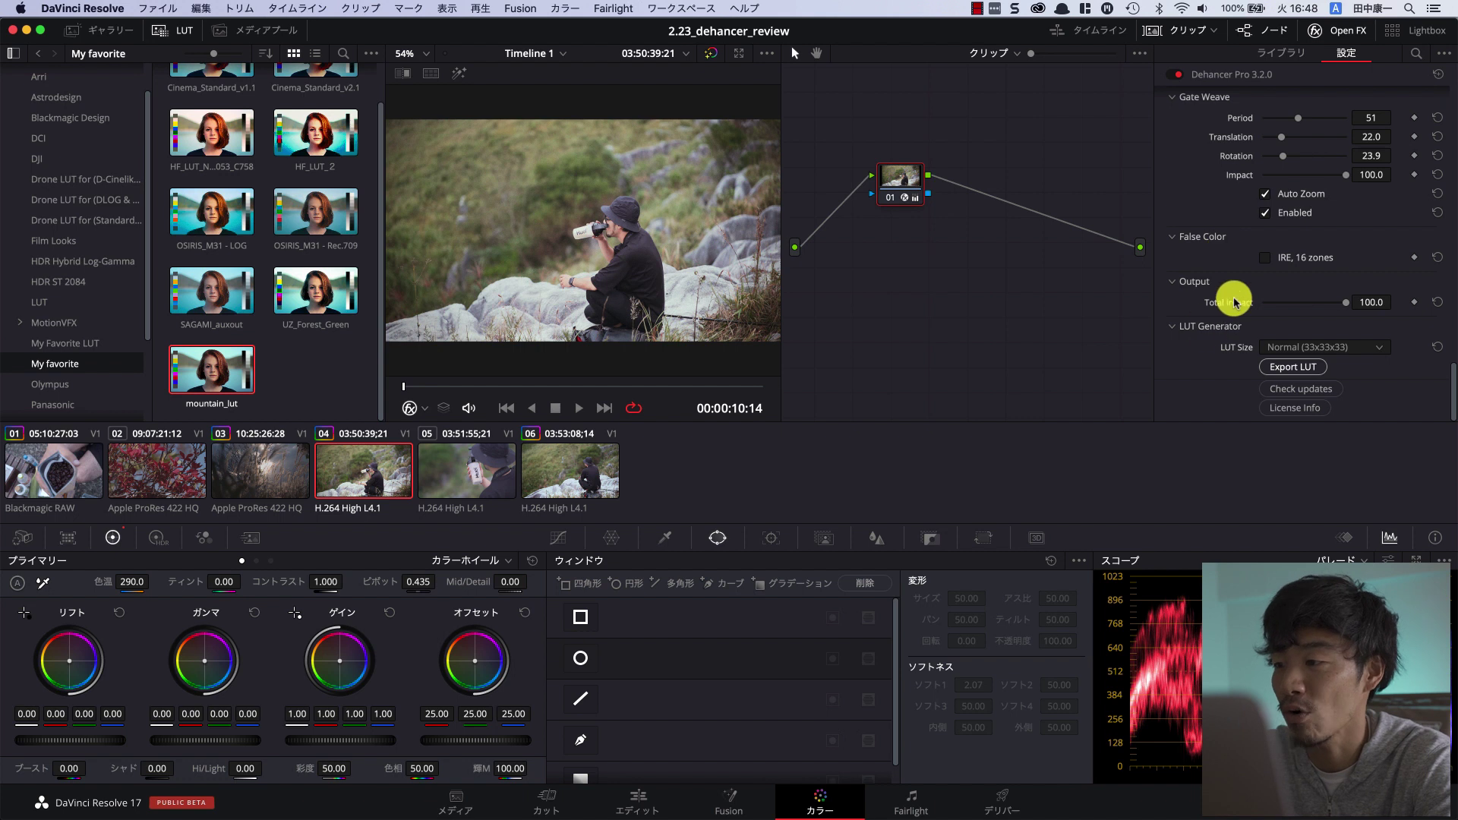
scroll(1236, 301, "up", 3)
scroll(1234, 303, "up", 2)
scroll(1234, 301, "down", 3)
scroll(1234, 301, "down", 3)
scroll(1234, 301, "down", 3)
scroll(1234, 302, "down", 3)
scroll(1234, 301, "up", 3)
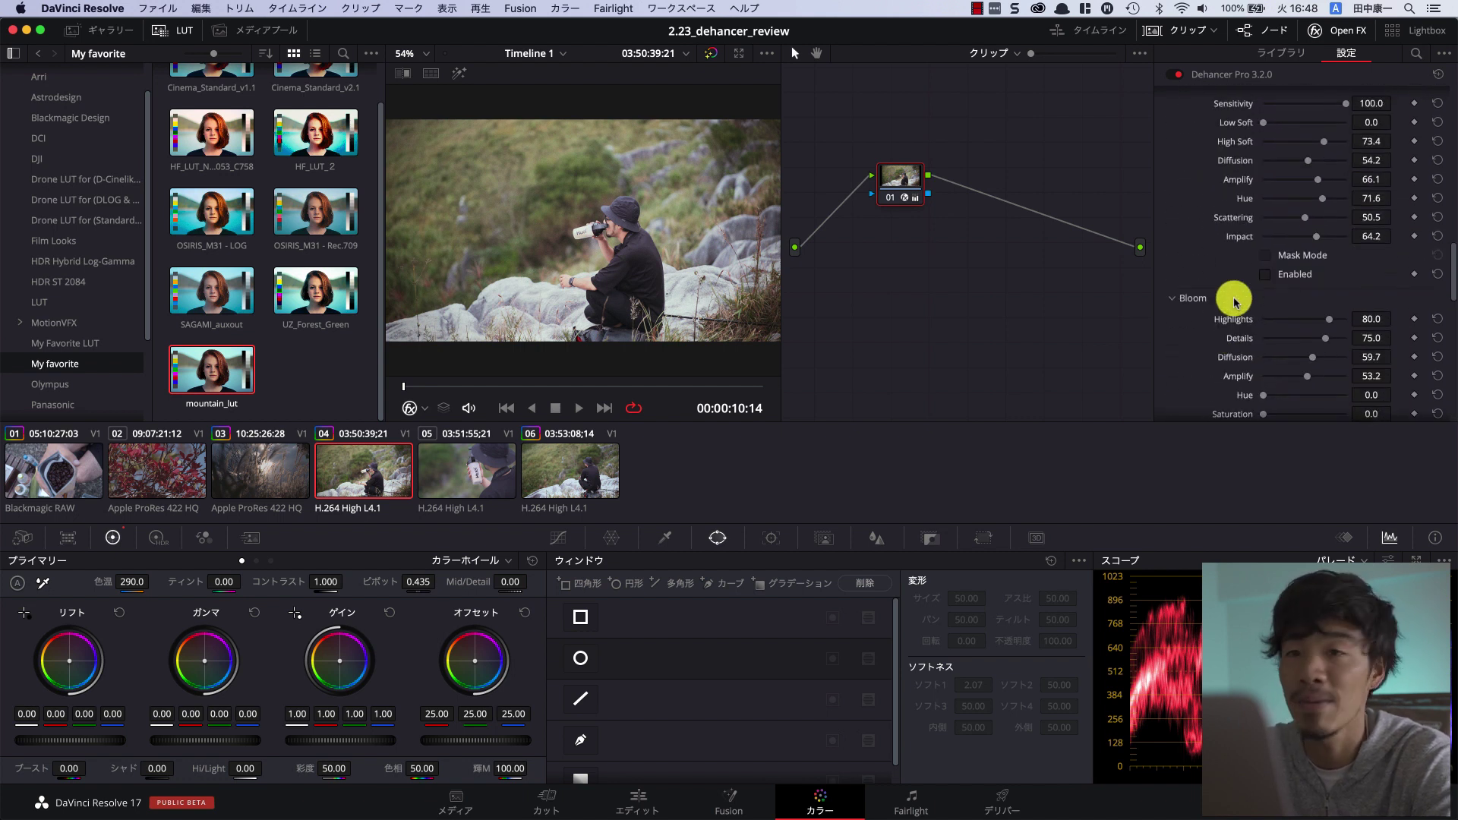
scroll(1234, 301, "up", 3)
scroll(1234, 301, "up", 1)
scroll(1234, 302, "up", 3)
scroll(1234, 301, "up", 3)
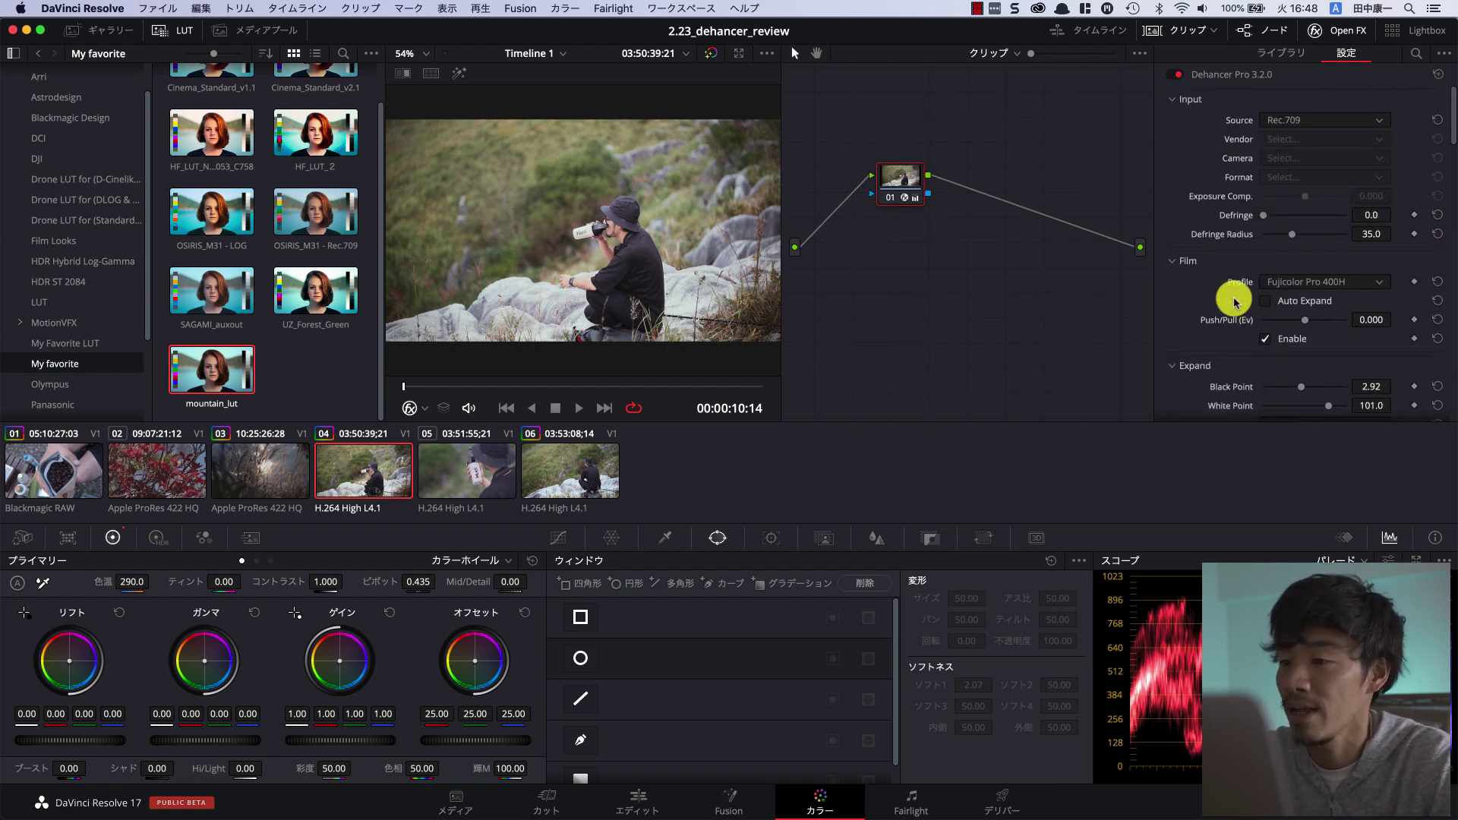
- Add Dehancer Pro to clip 05's node 01 and disable its Kodak Vision3 250D film emulation
left_click(485, 474)
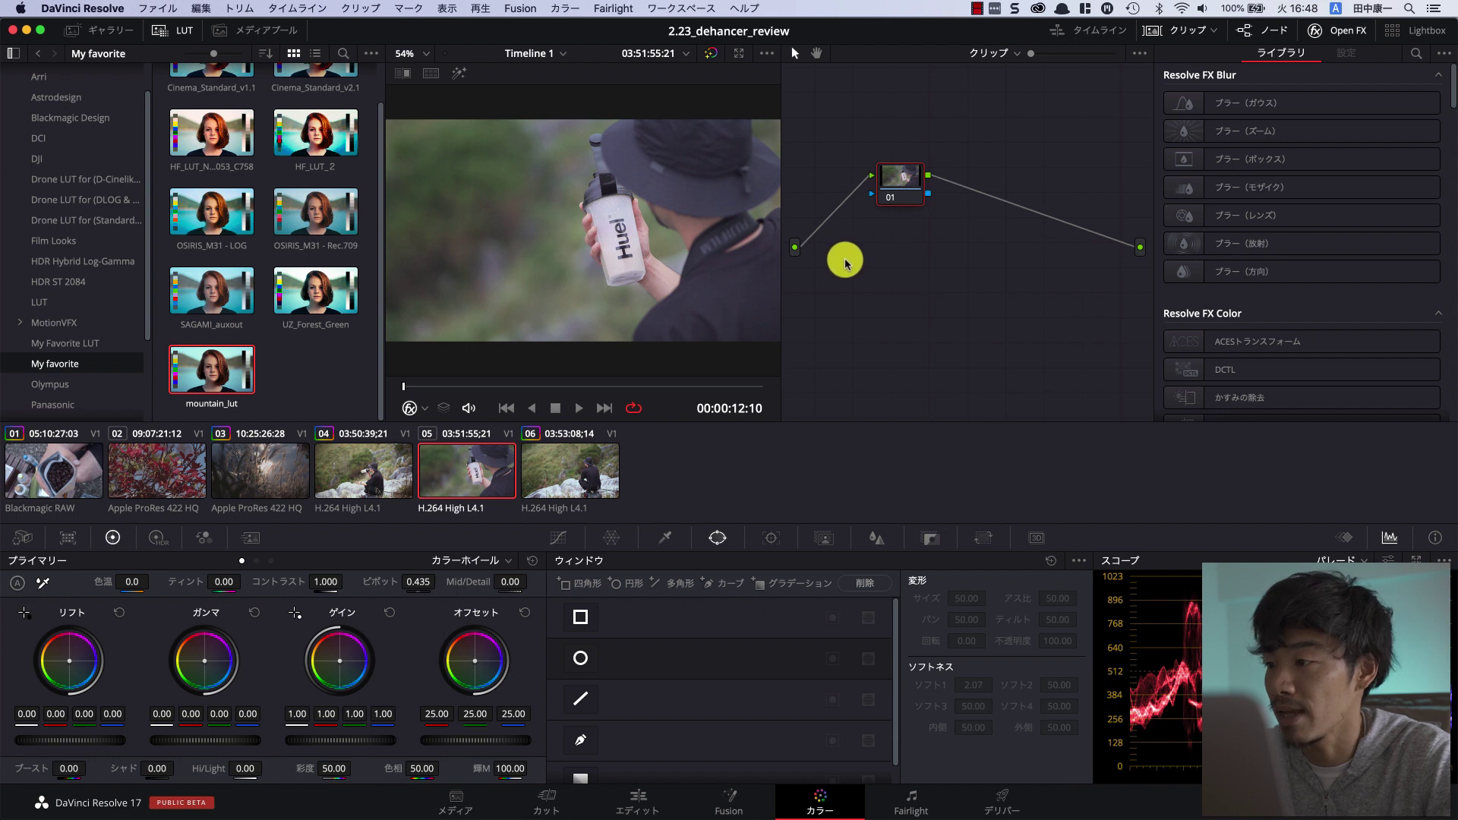
scroll(1263, 237, "down", 5)
scroll(1267, 243, "down", 10)
left_click_drag(1261, 392, 896, 192)
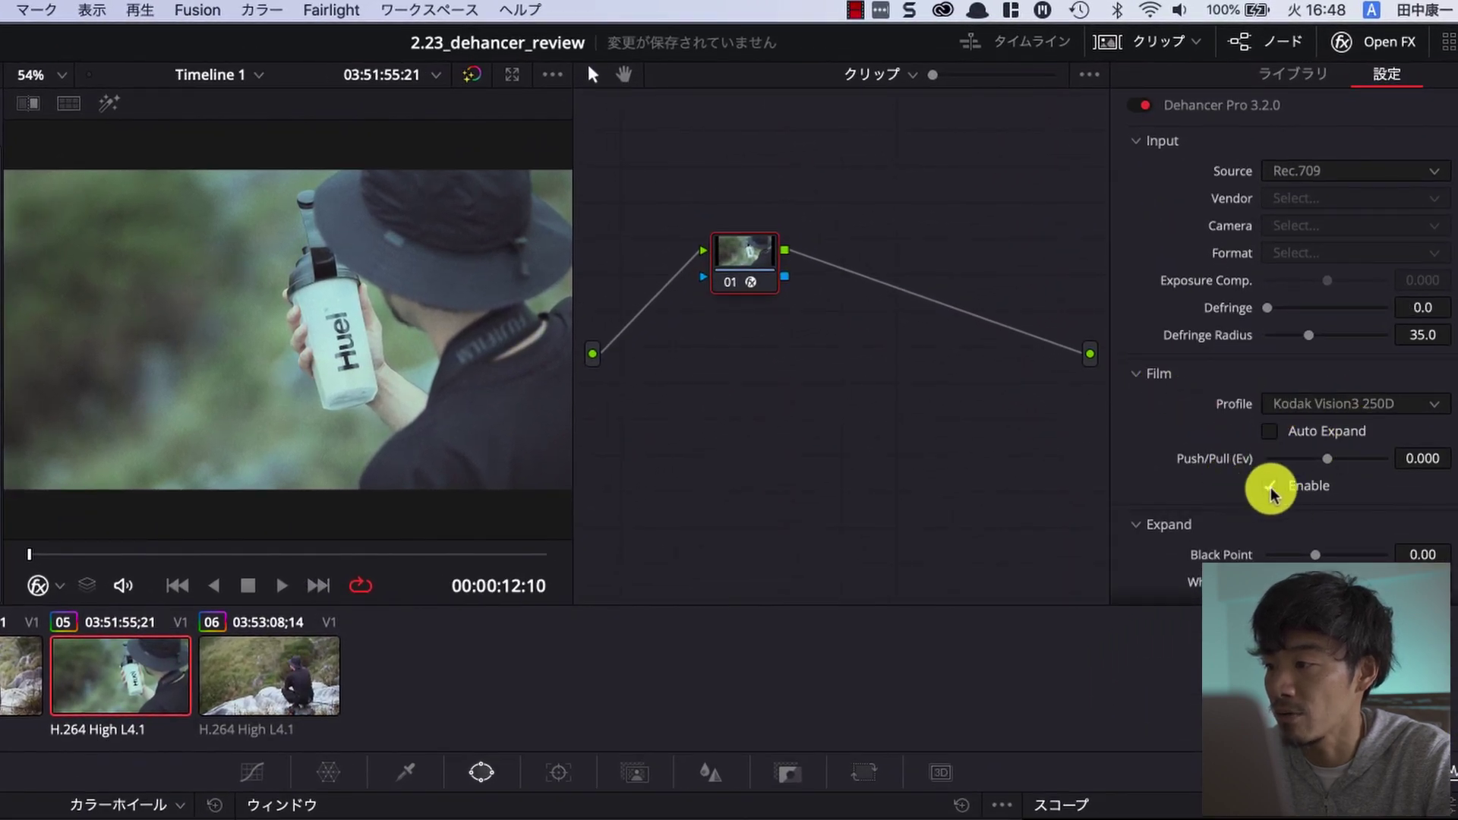
left_click(1271, 486)
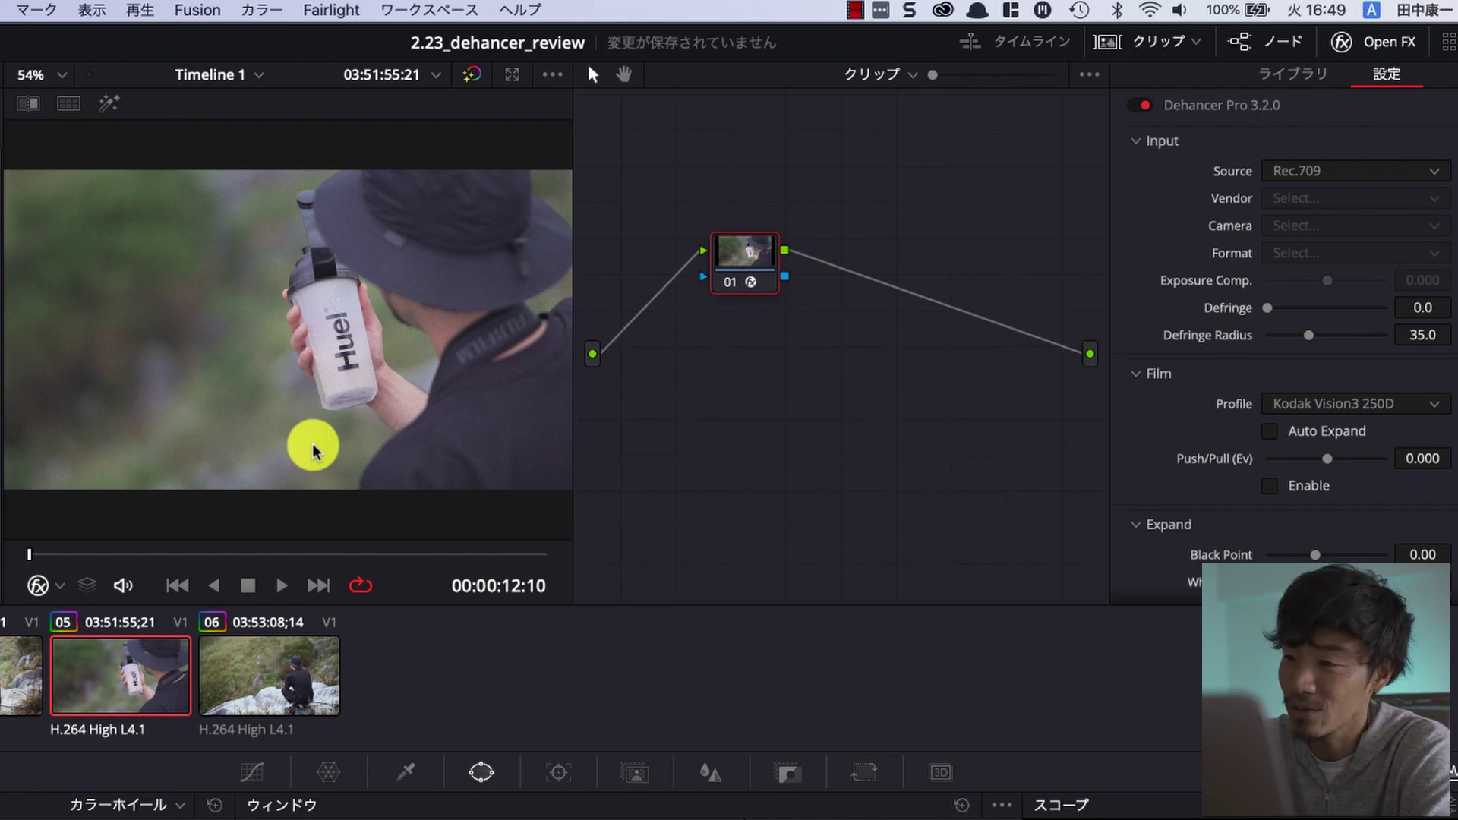
- Set Dehancer's input to a Sony Alpha 7 III in HLG2 format, then switch to coffee-bean clip 01
left_click(1360, 174)
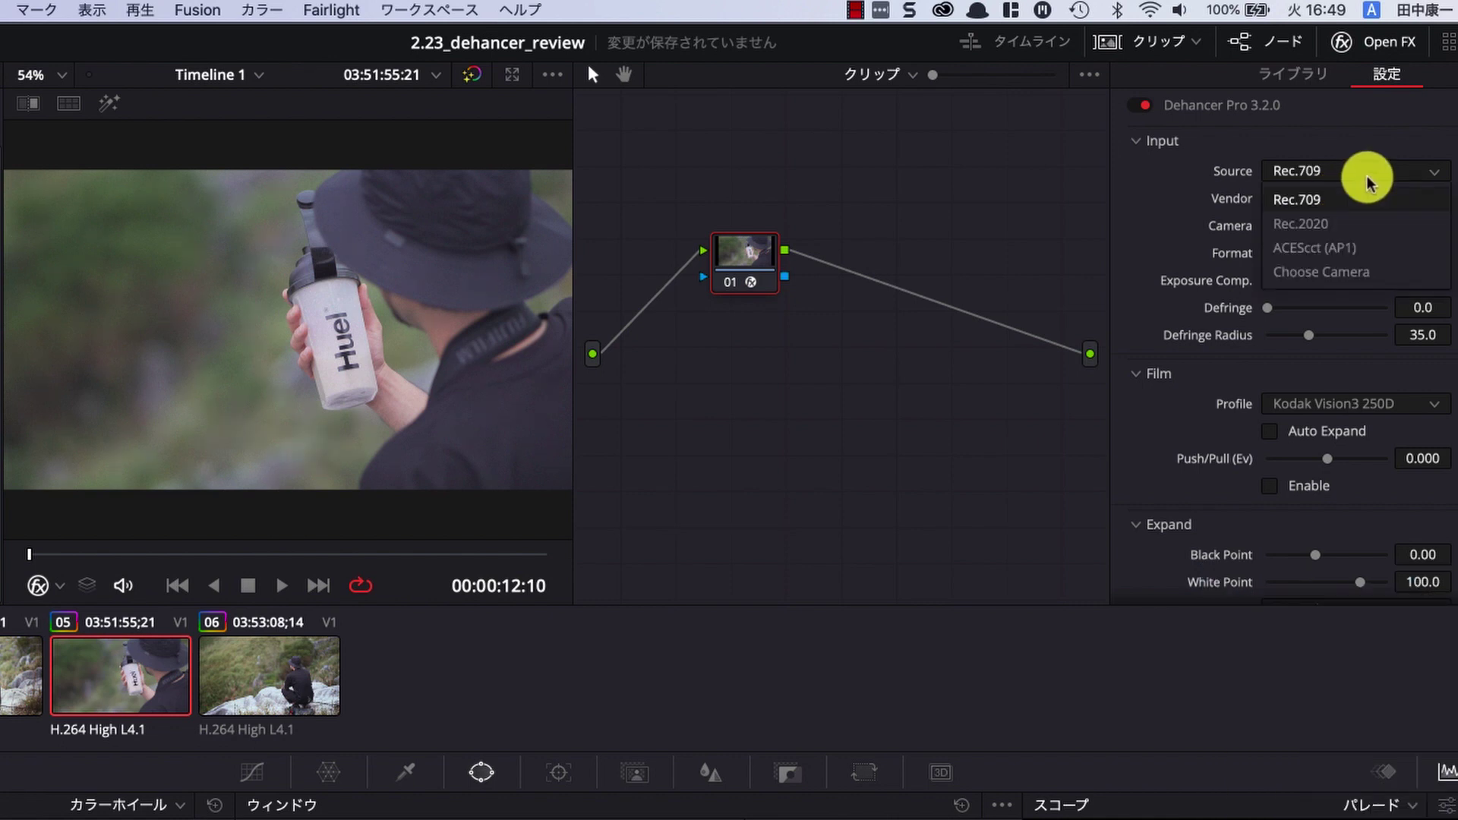
left_click(1364, 272)
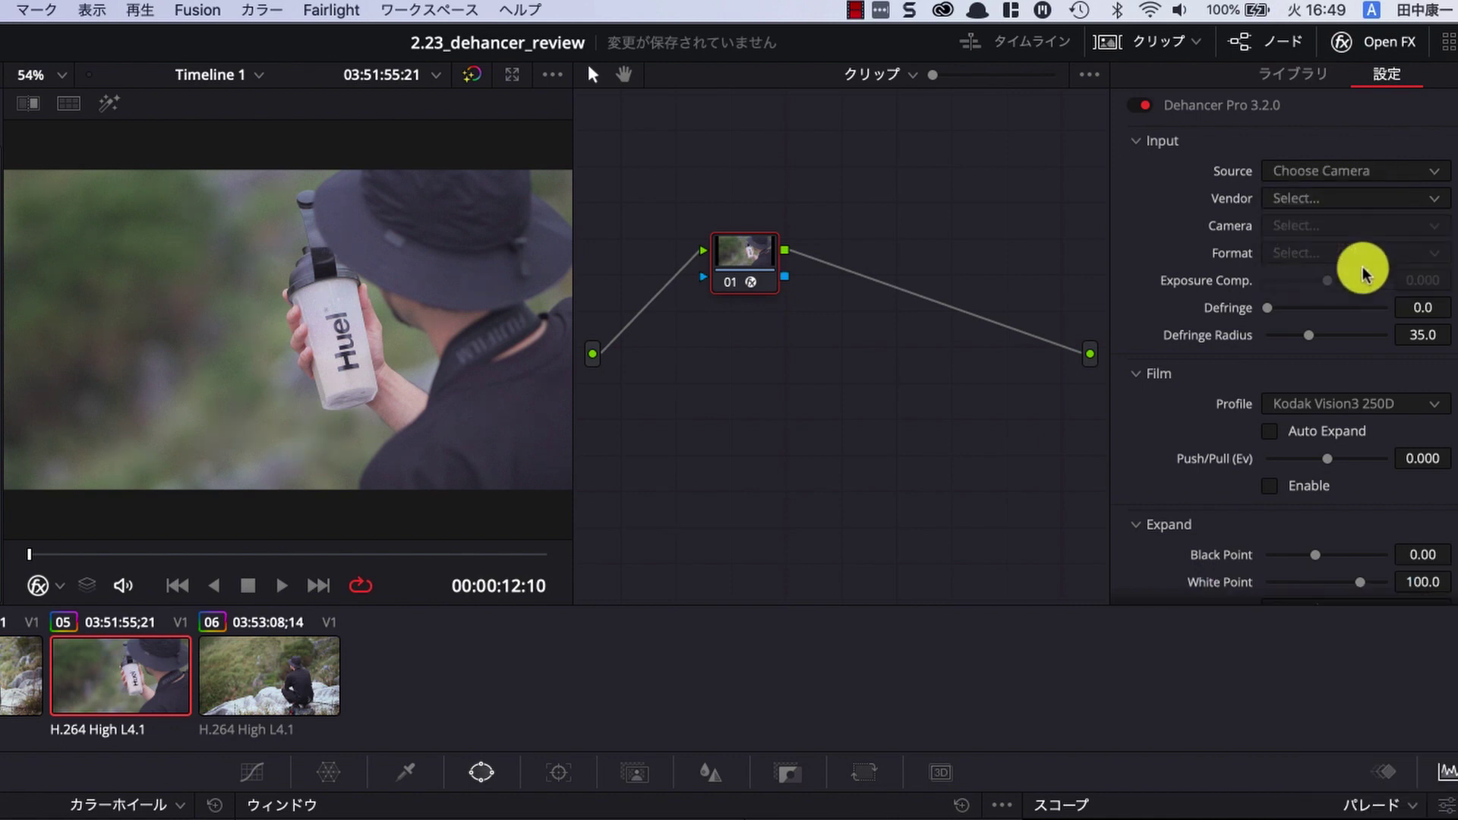
left_click(1343, 199)
left_click(1340, 443)
left_click(1300, 231)
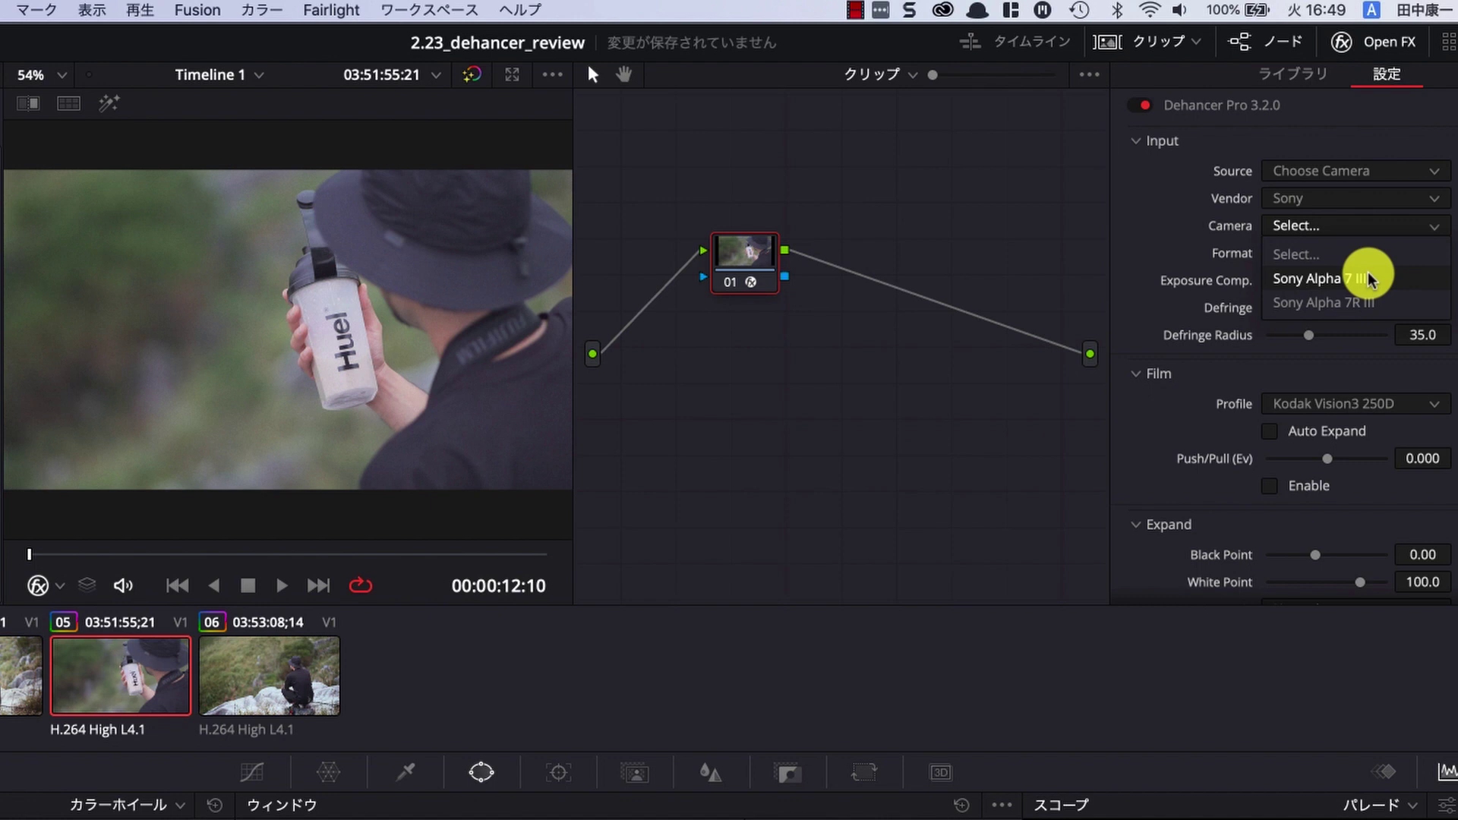
left_click(1367, 279)
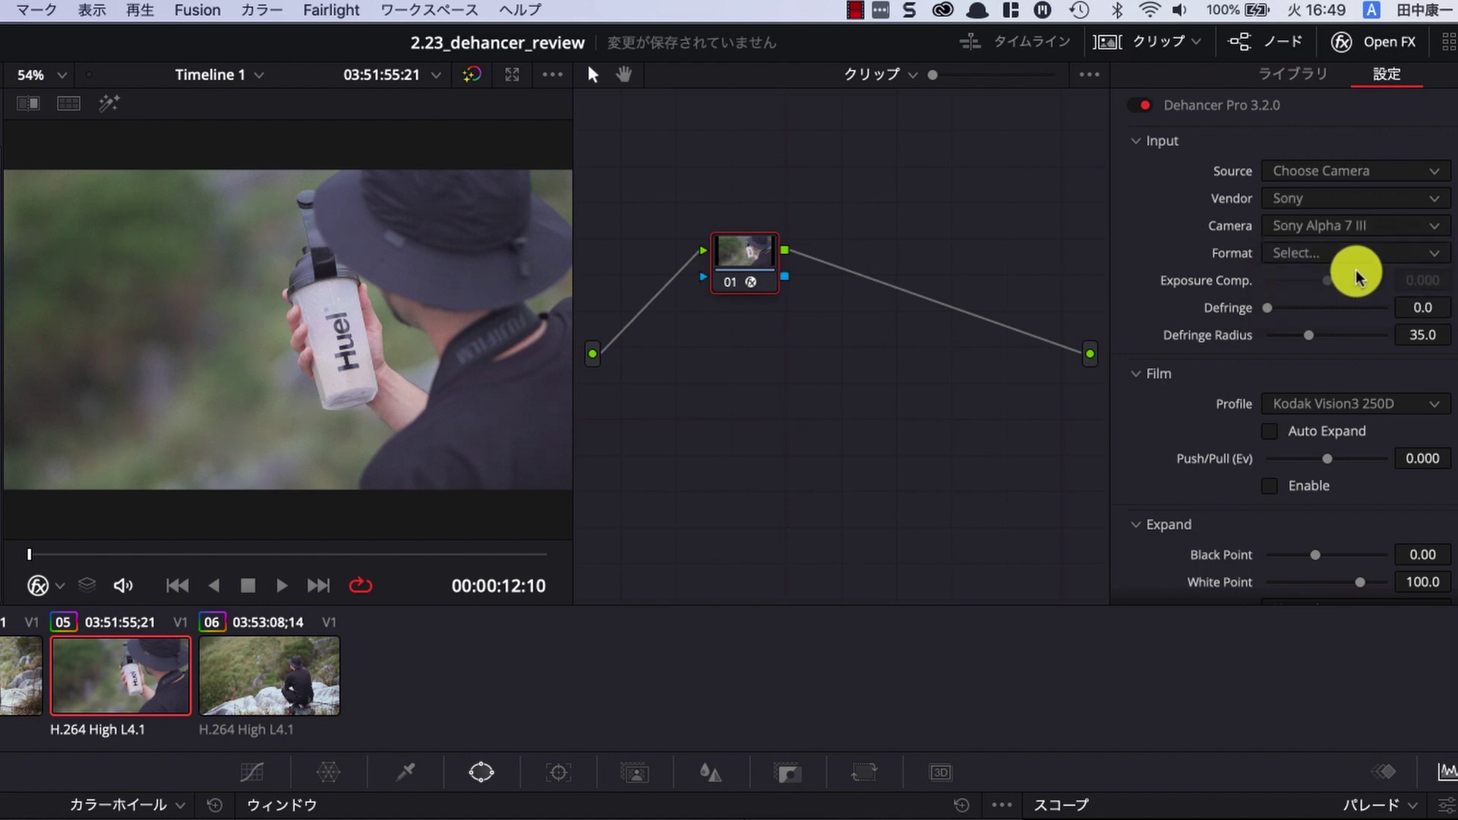
left_click(1343, 258)
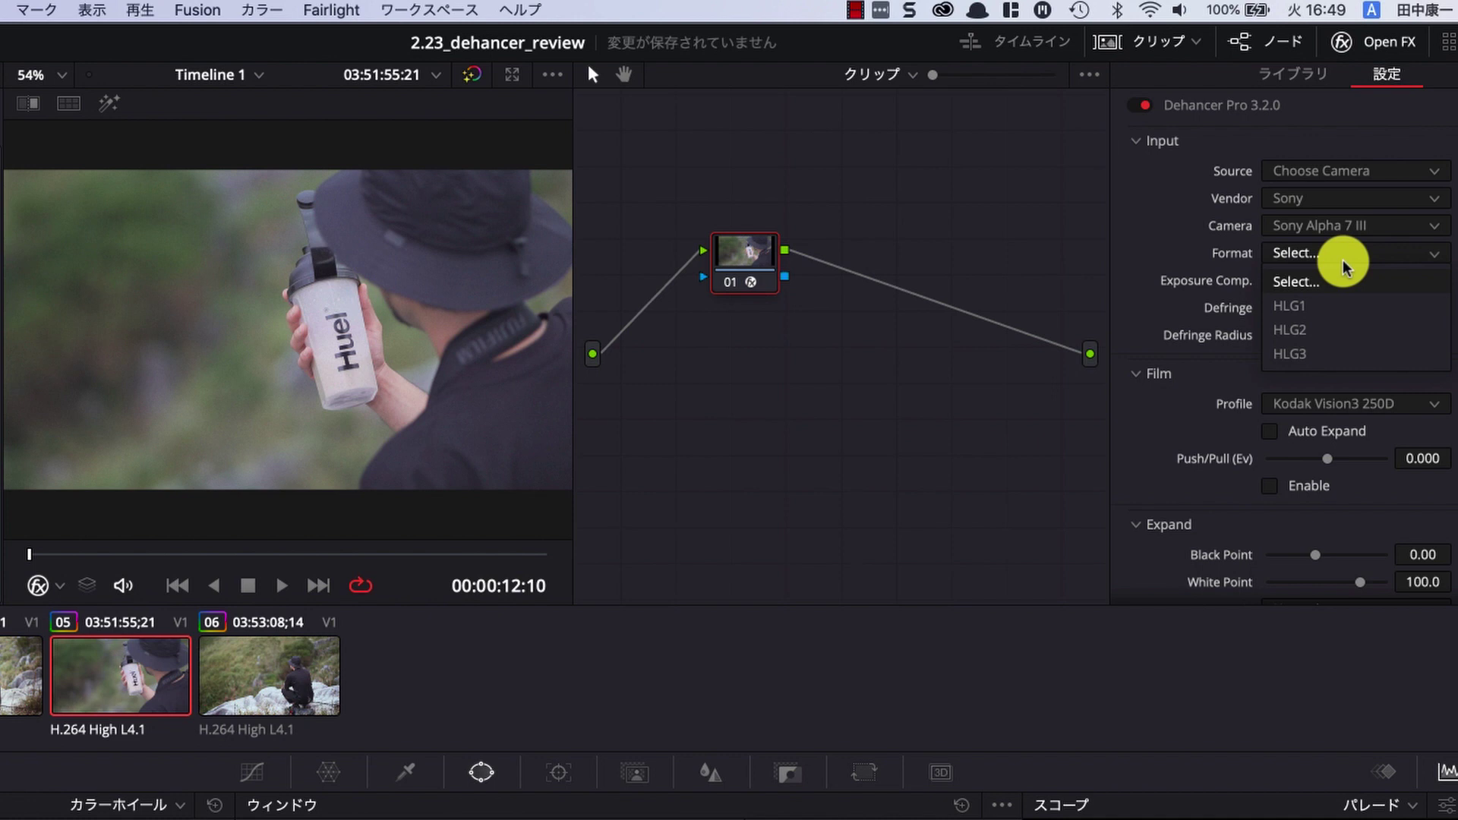
left_click(1342, 330)
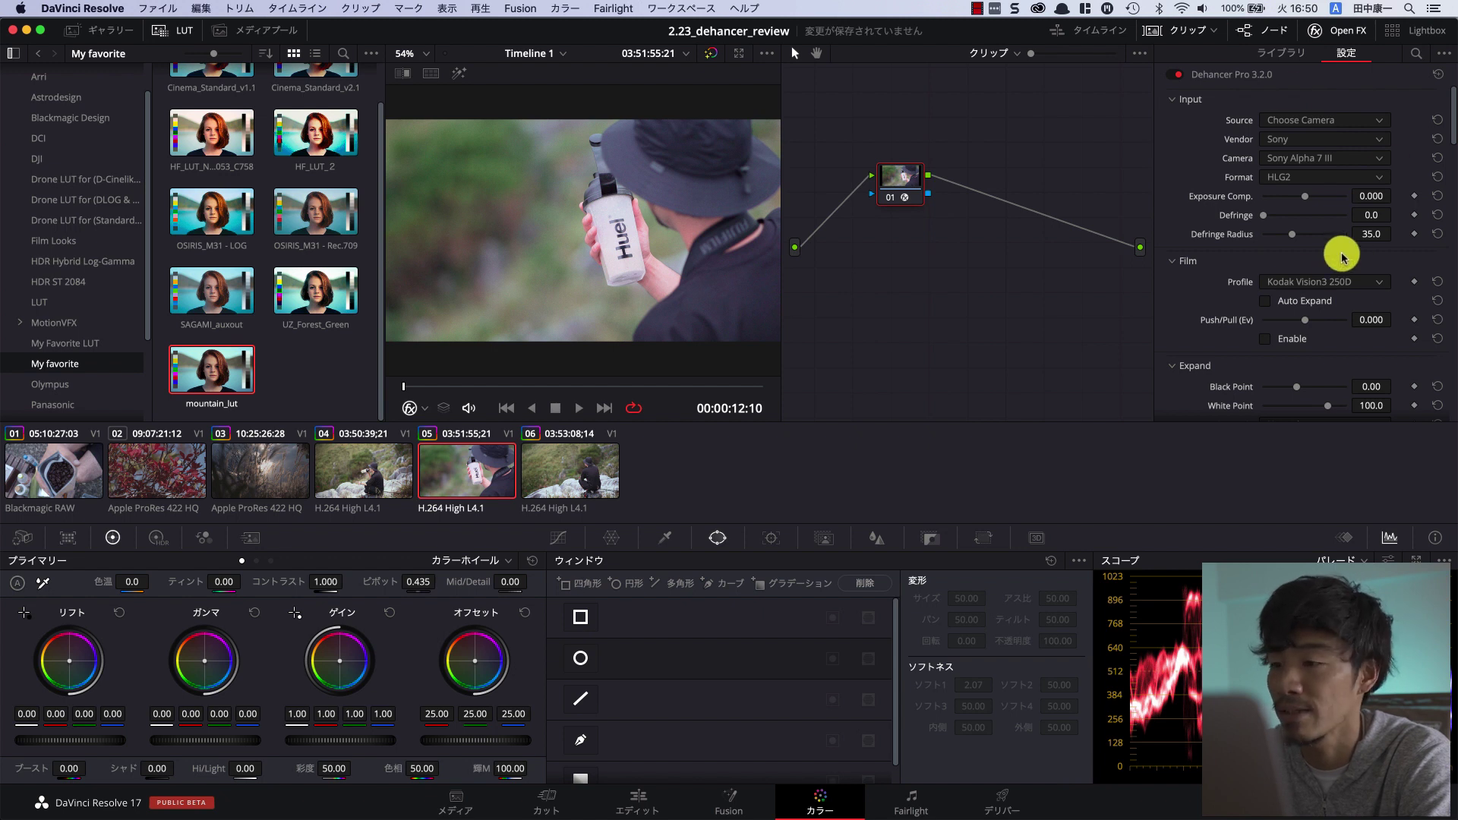
left_click(65, 471)
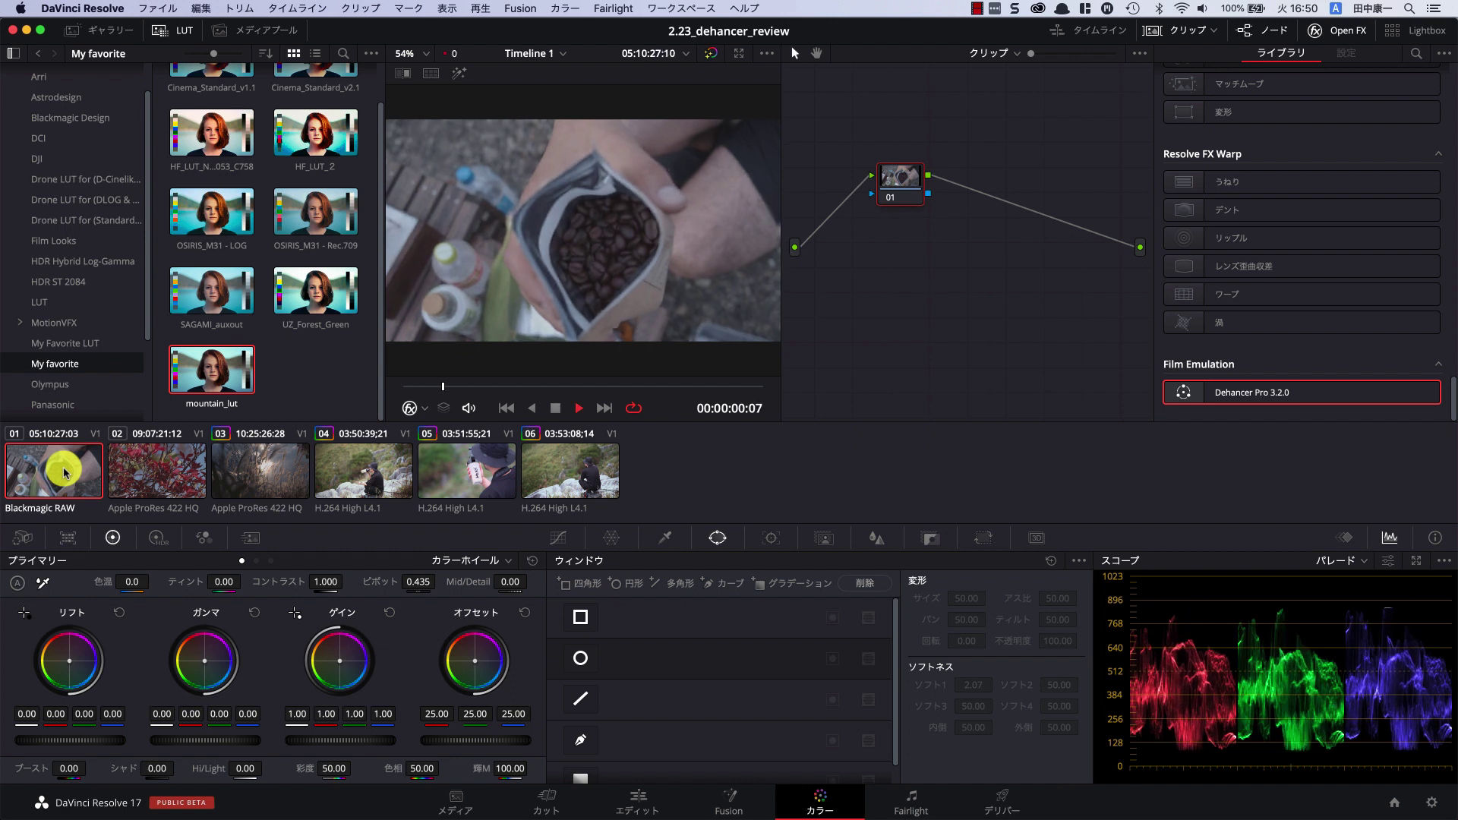
- Apply Dehancer Pro to the coffee-bean clip's node with film emulation disabled
key("space")
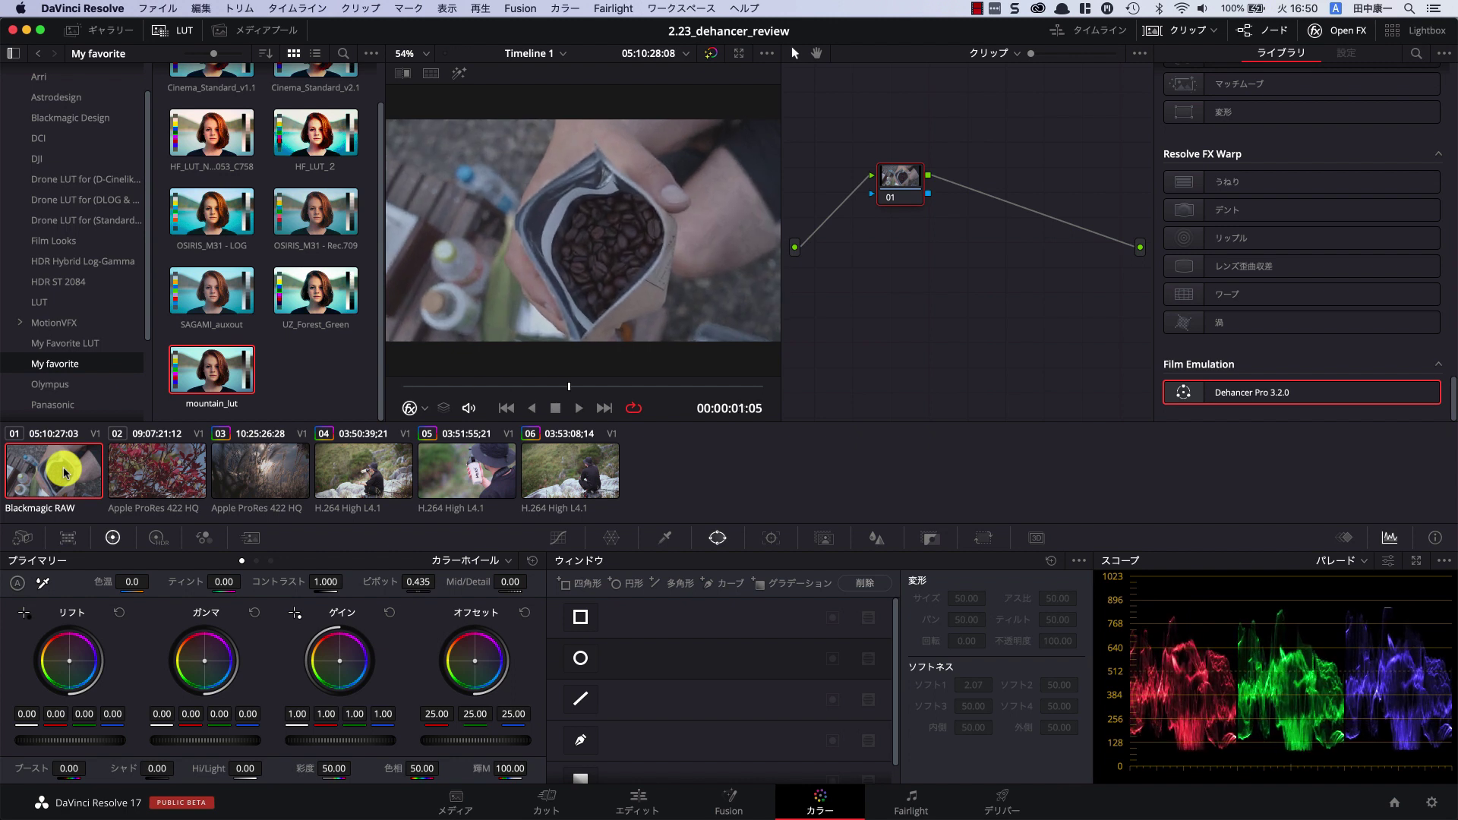
mouse_move(1236, 392)
left_mouse_down()
mouse_move(1005, 289)
mouse_move(901, 196)
left_mouse_up()
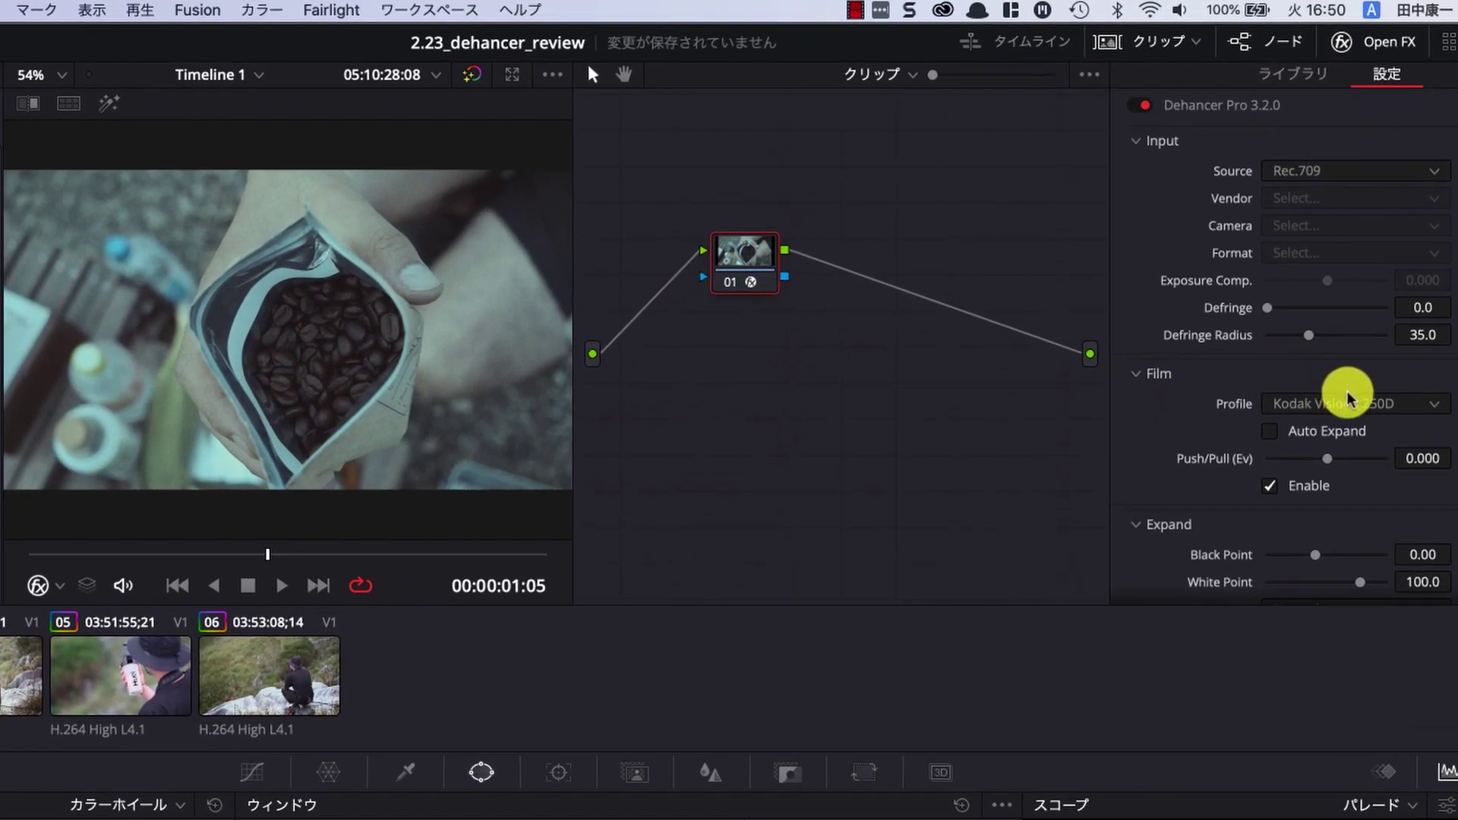
left_click(1271, 487)
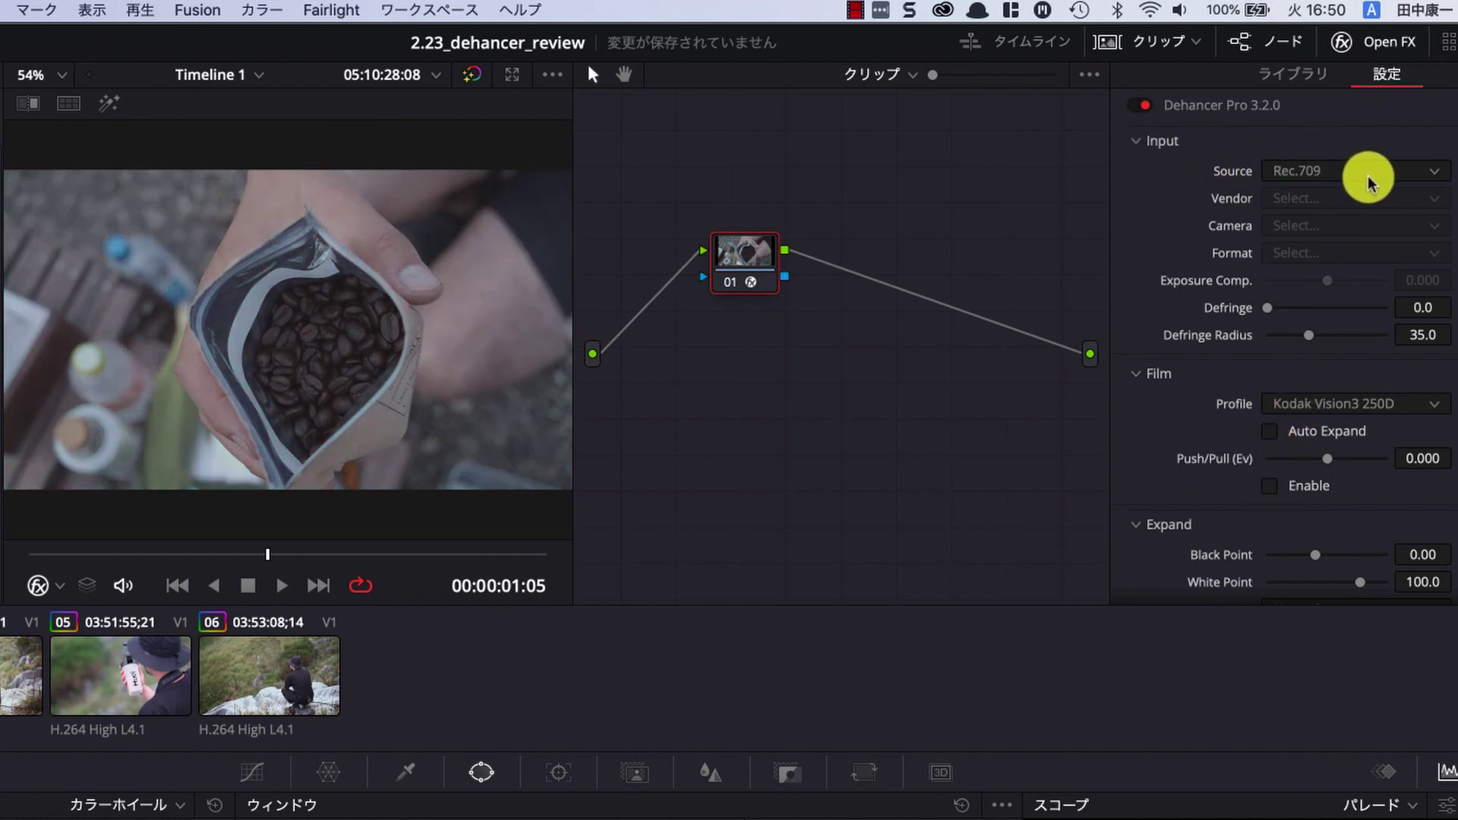
- Set the input camera to Blackmagic Design Pocket Cinema Camera 4K with Film format
left_click(1394, 174)
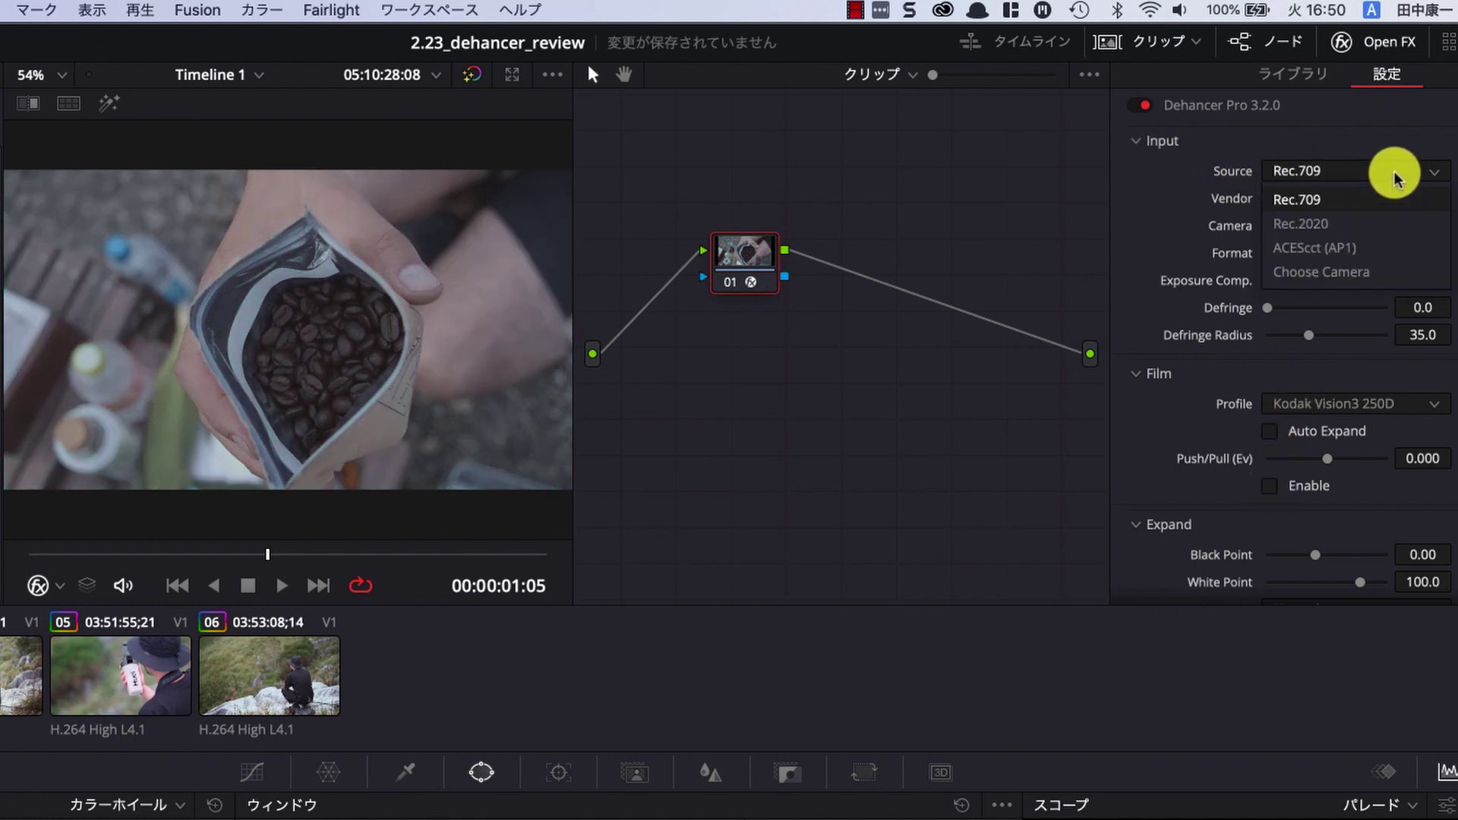
left_click(1381, 272)
left_click(1333, 200)
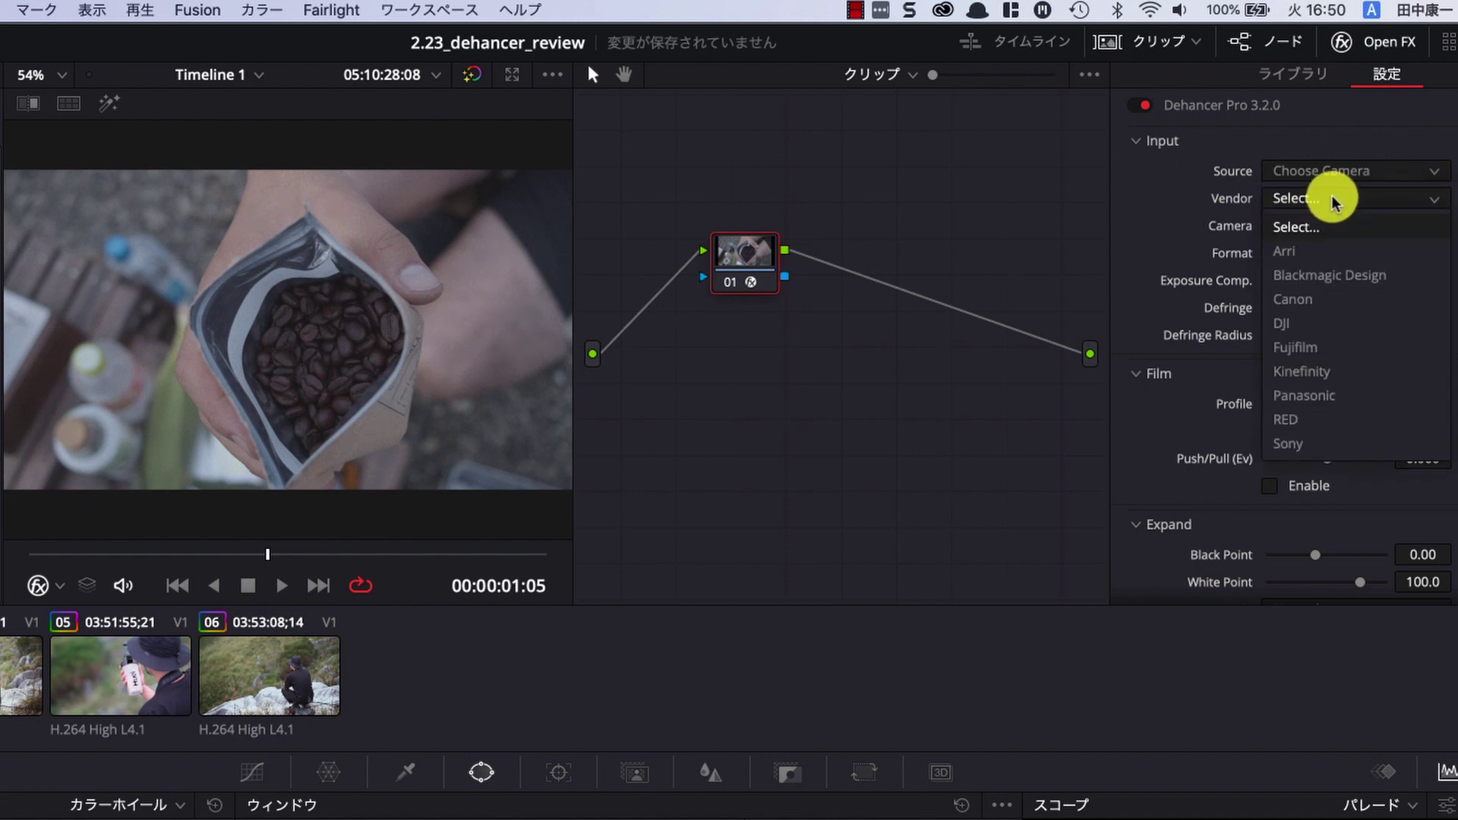
left_click(1346, 276)
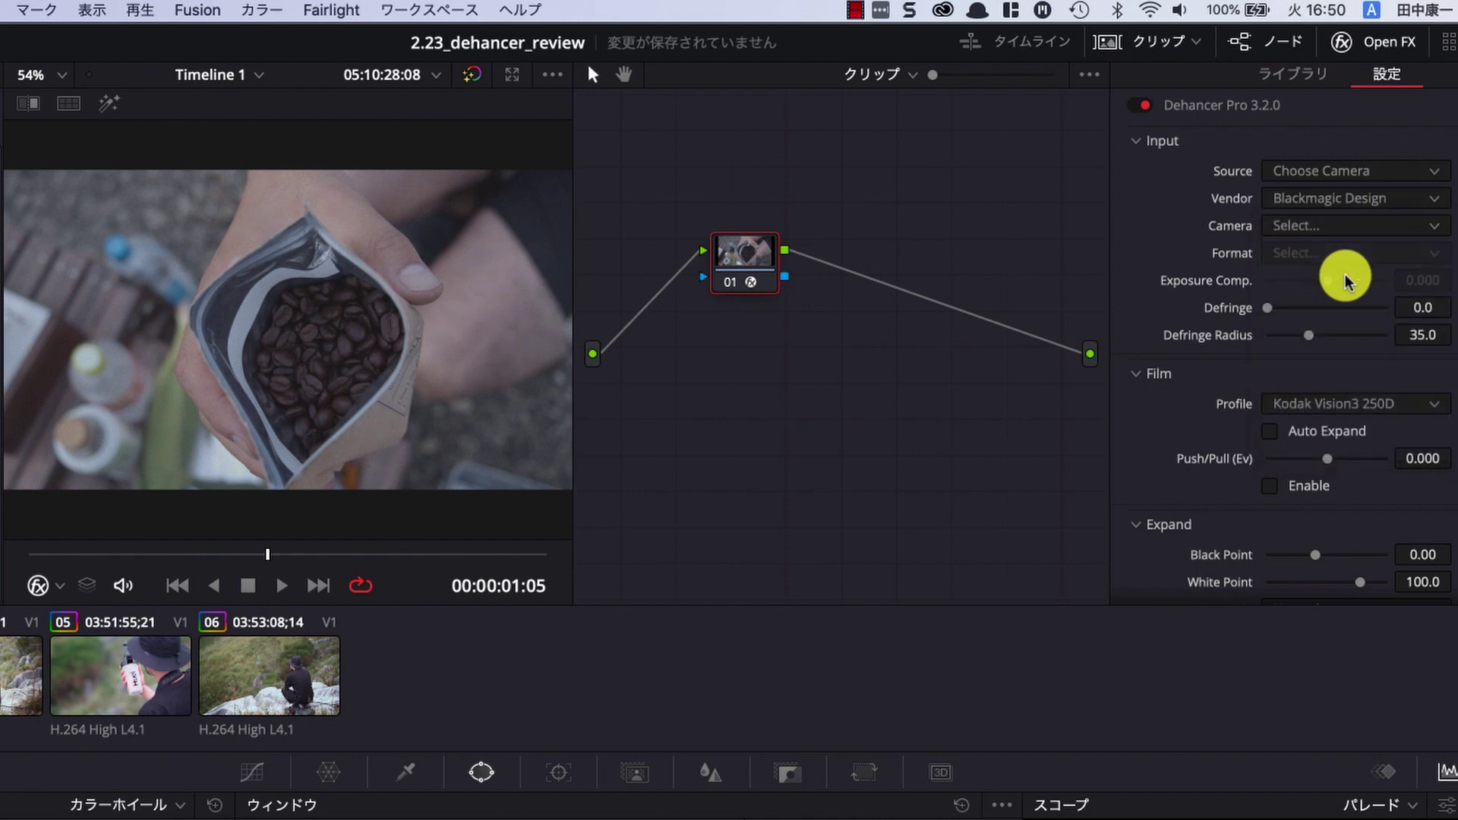
left_click(1345, 226)
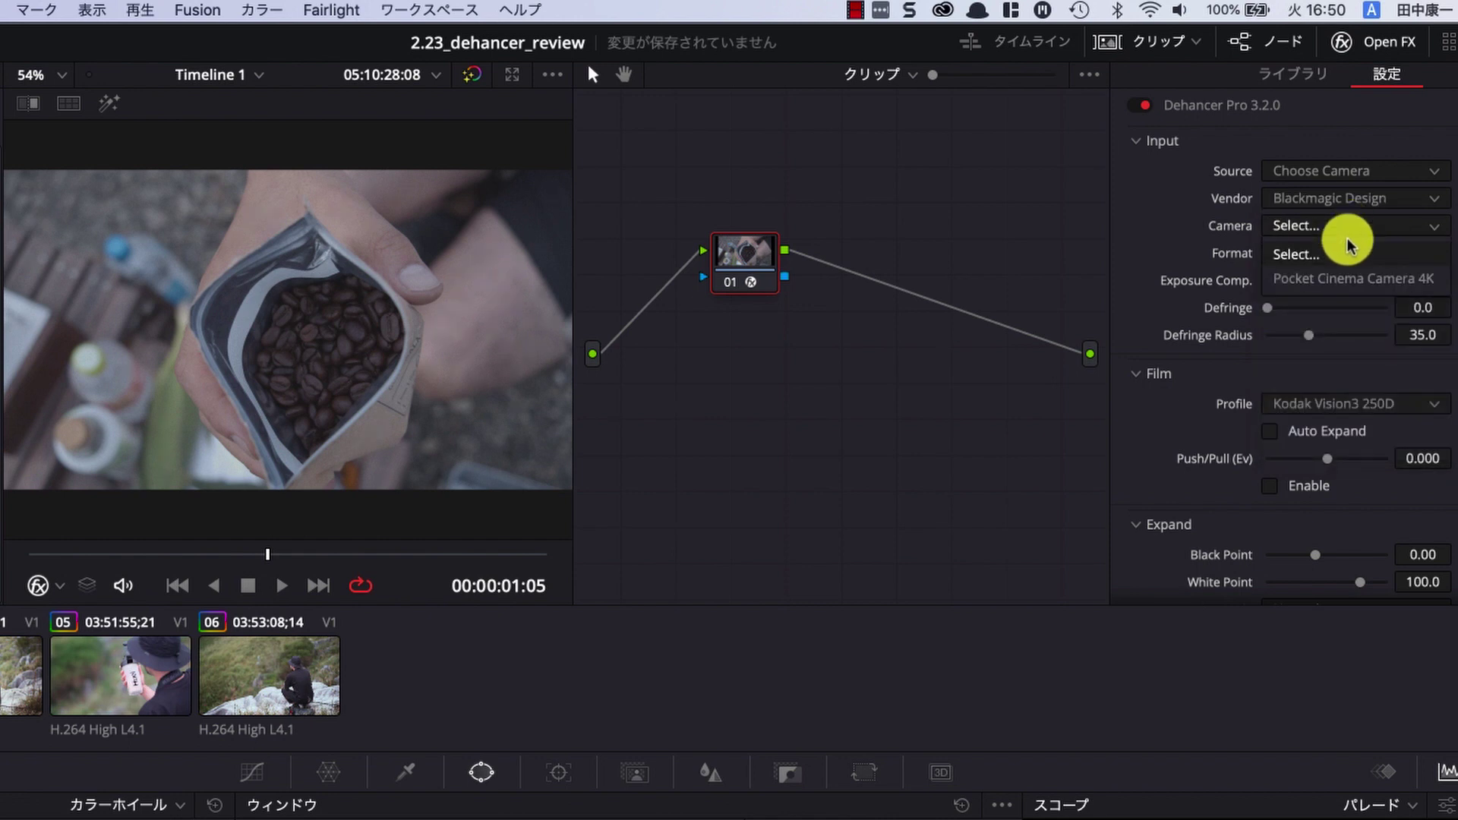
left_click(1361, 279)
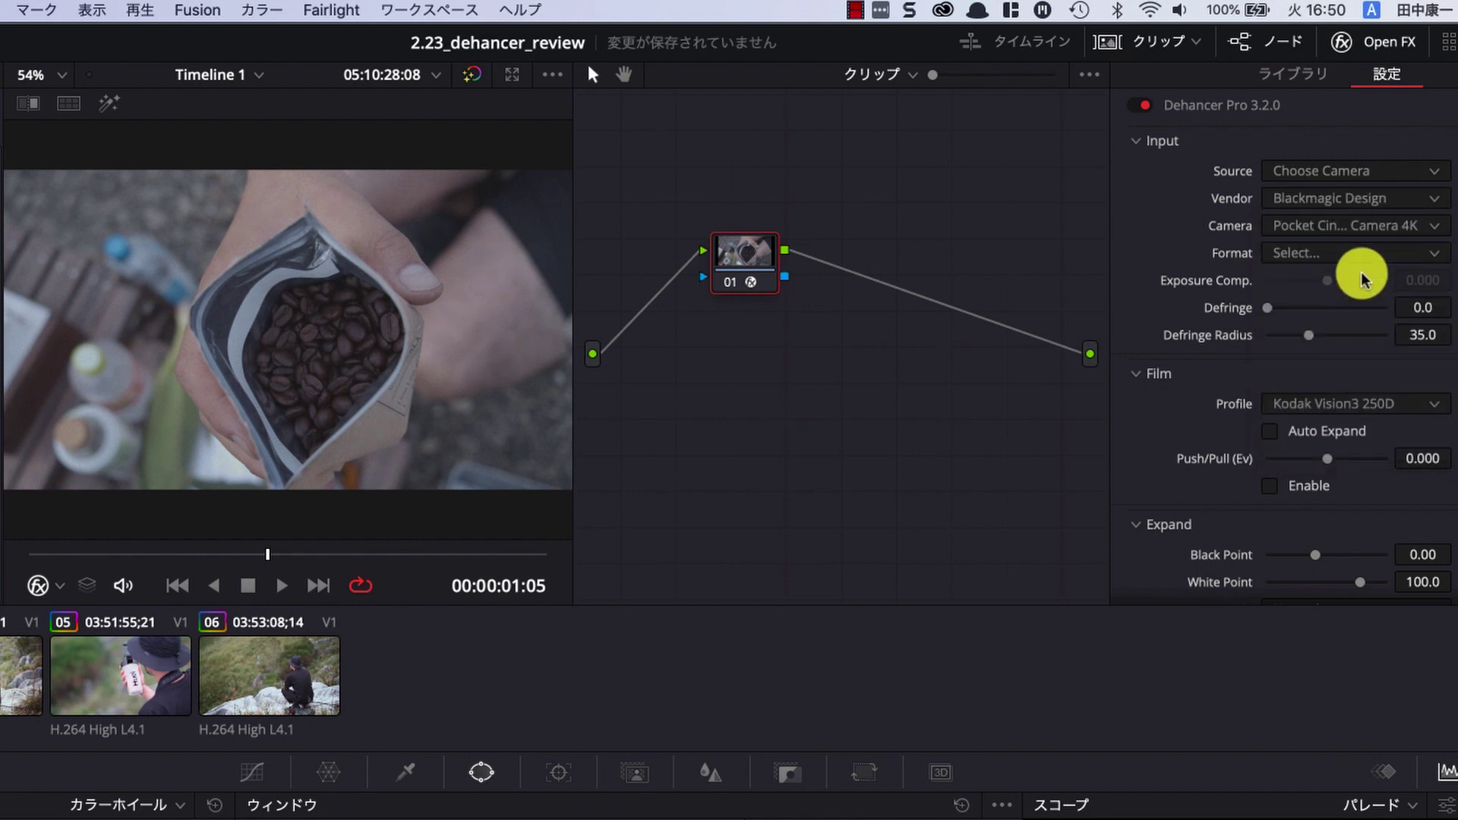
left_click(1371, 256)
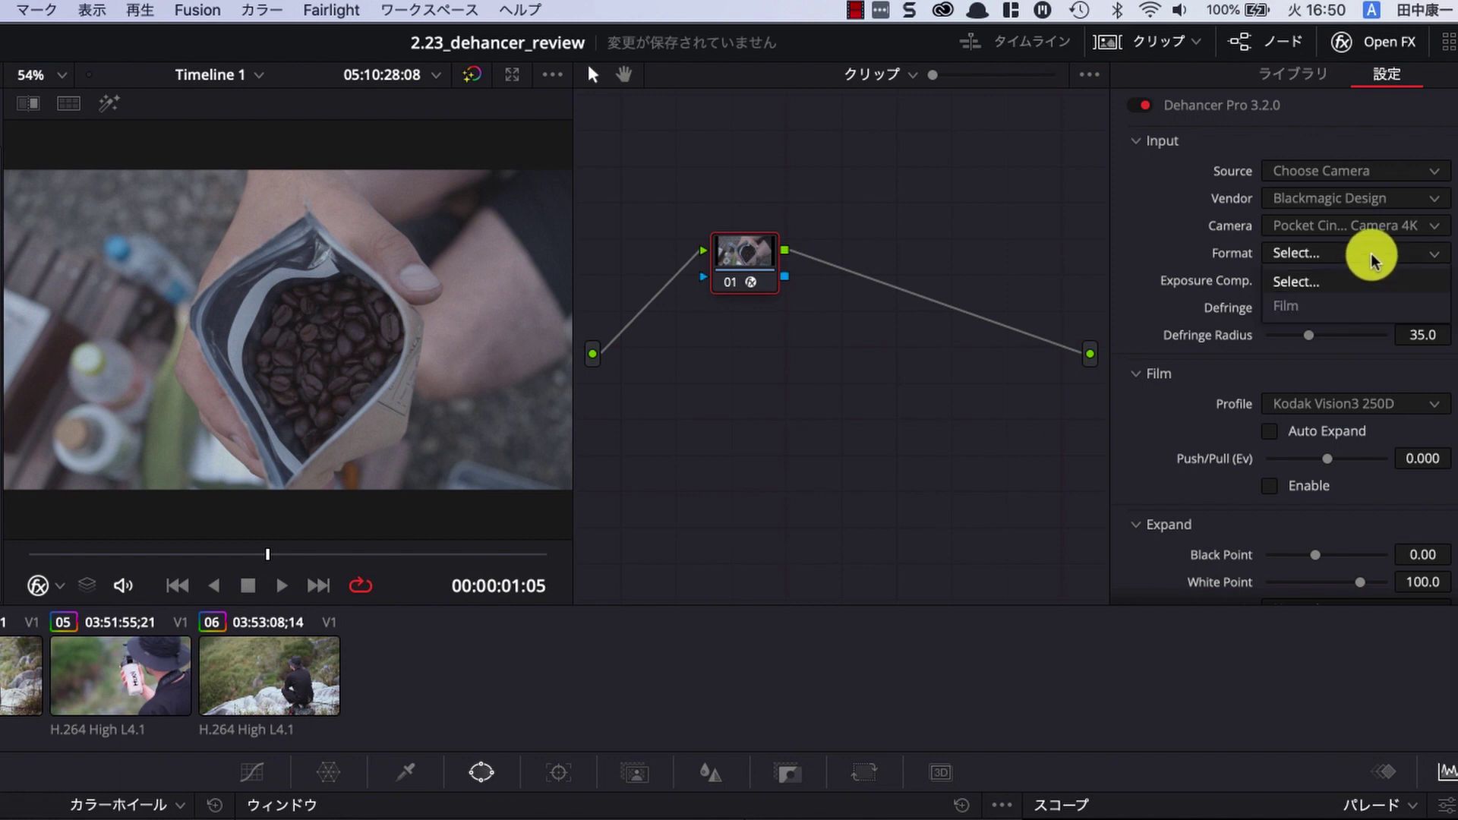
left_click(1360, 305)
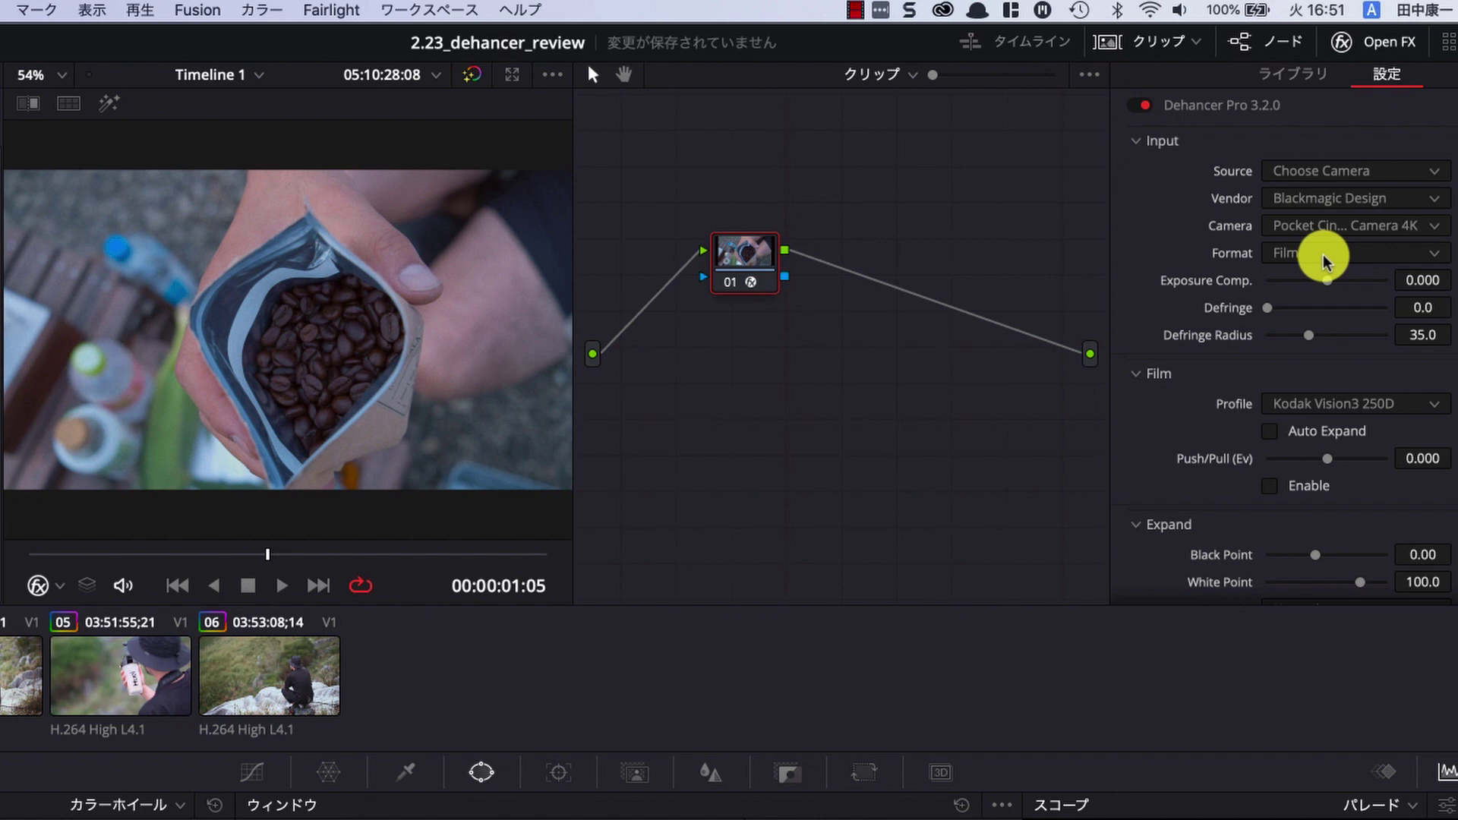
left_click(1387, 204)
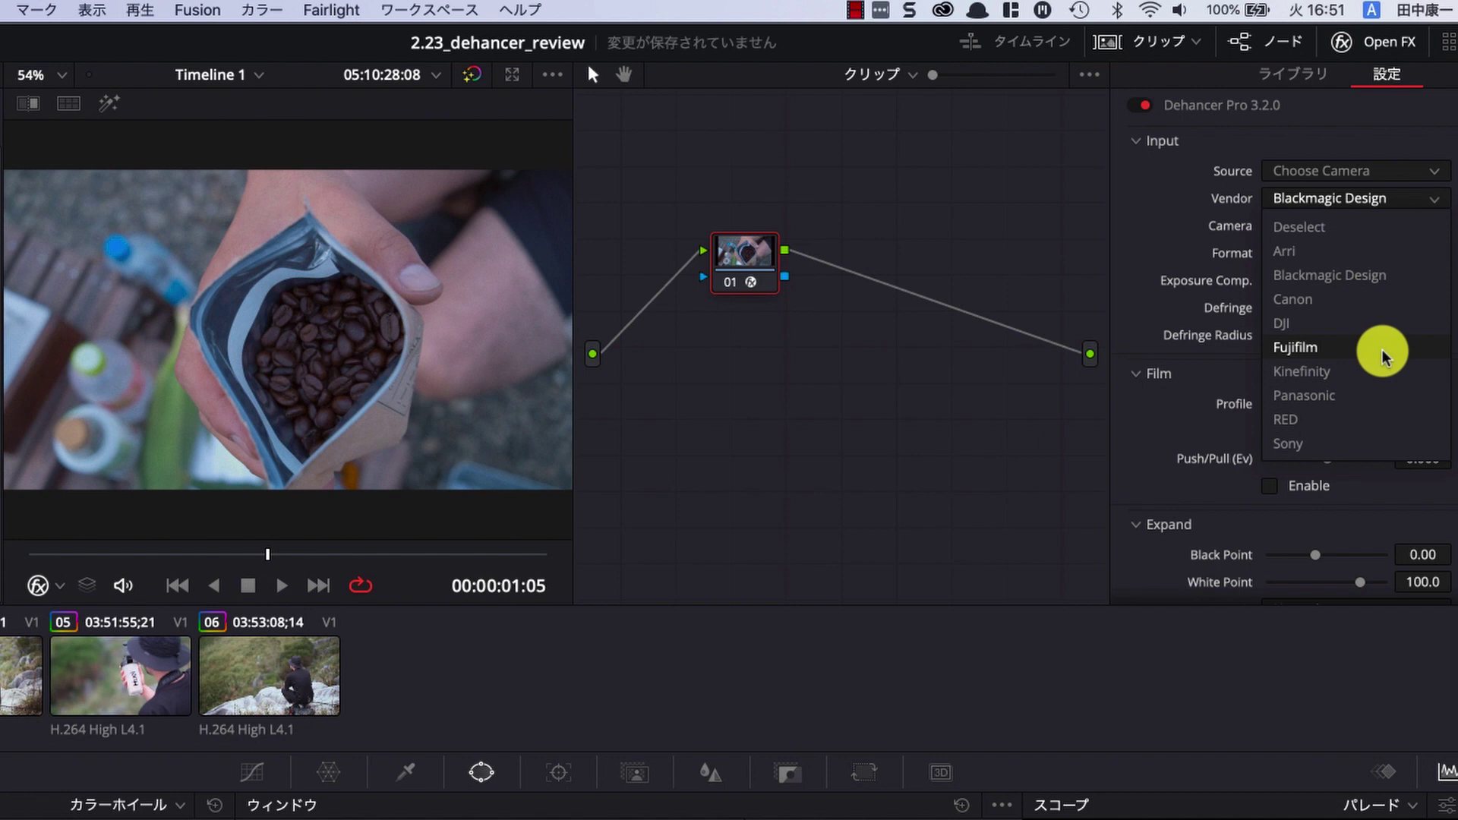
- Try Panasonic and Canon as camera vendors and browse their supported models
left_click(1378, 396)
left_click(1359, 227)
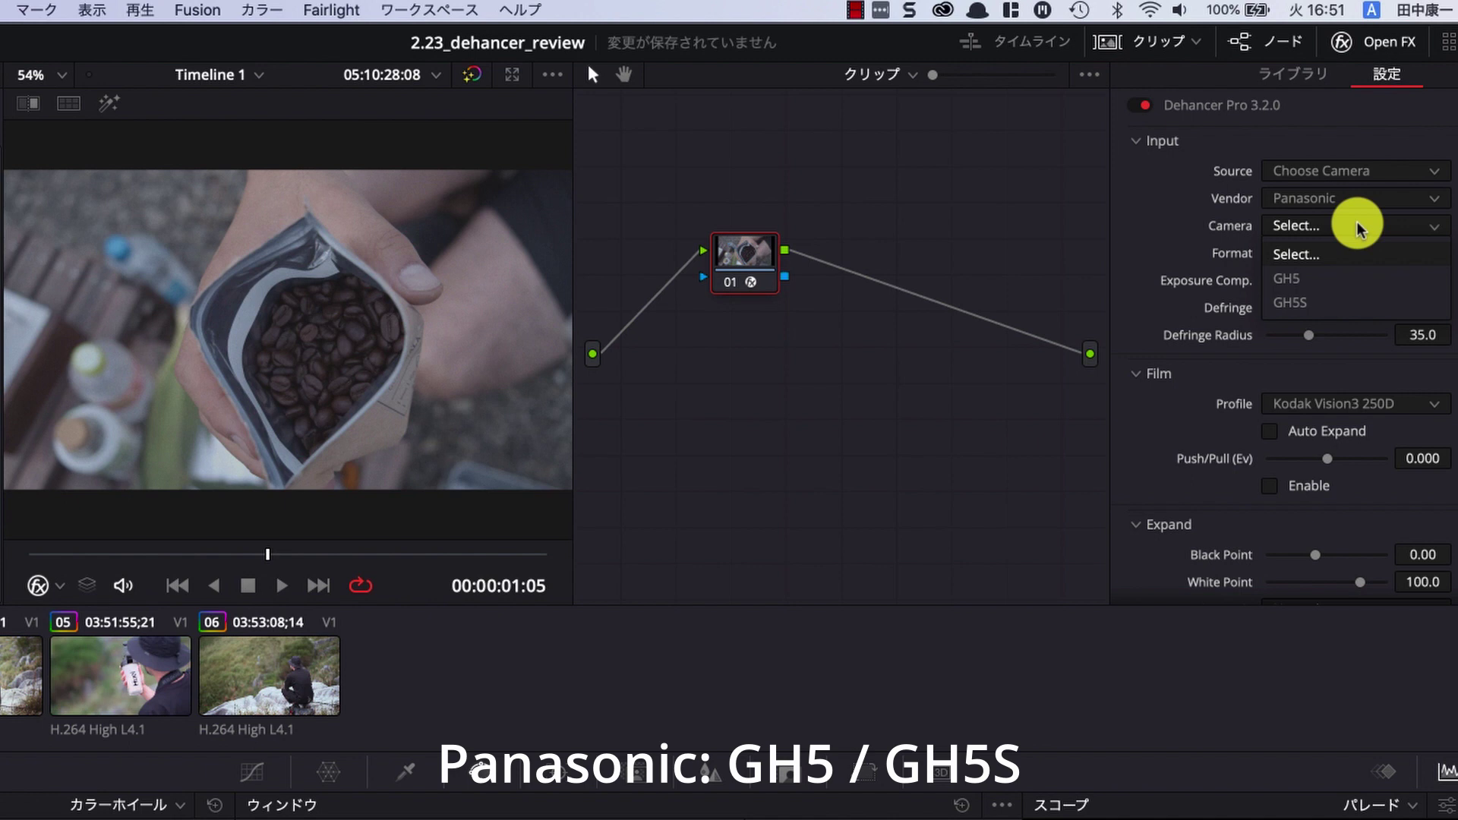
left_click(1359, 198)
left_click(1359, 198)
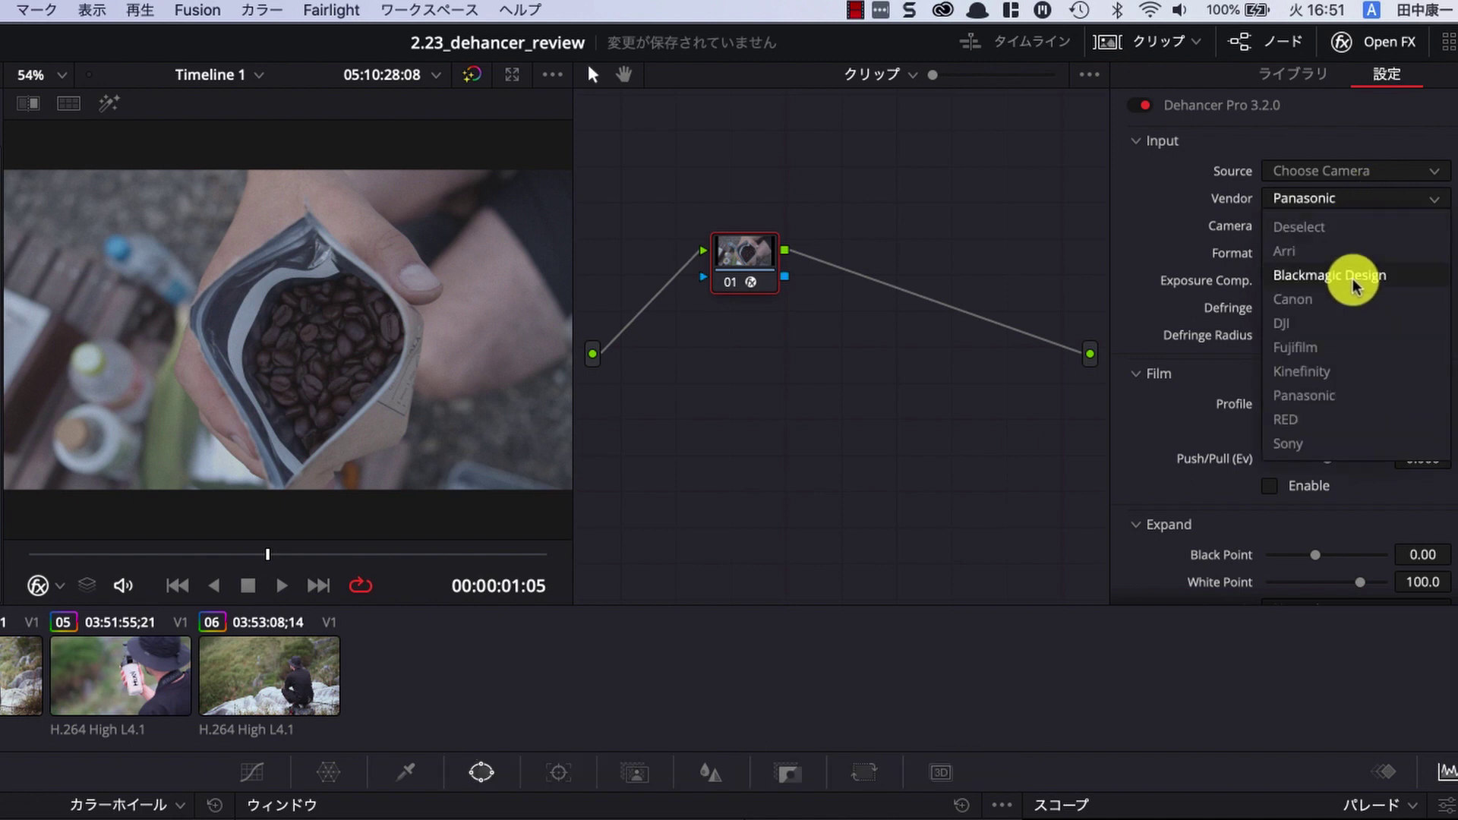
left_click(1351, 300)
left_click(1359, 226)
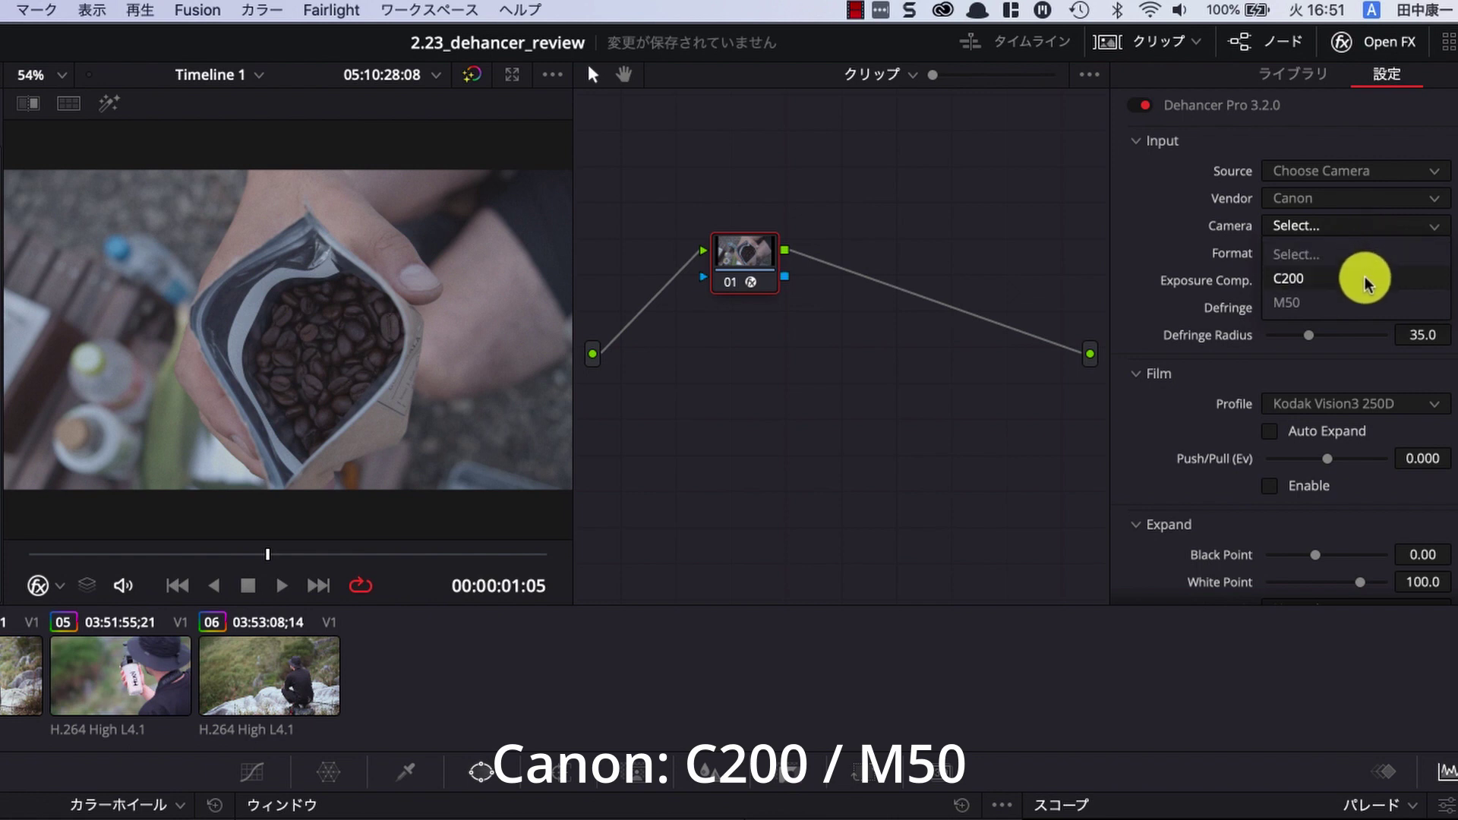
left_click(1376, 199)
- Try DJI as the vendor, browsing formats for the Mavic 2 Pro and Mavic Air cameras
left_click(1376, 199)
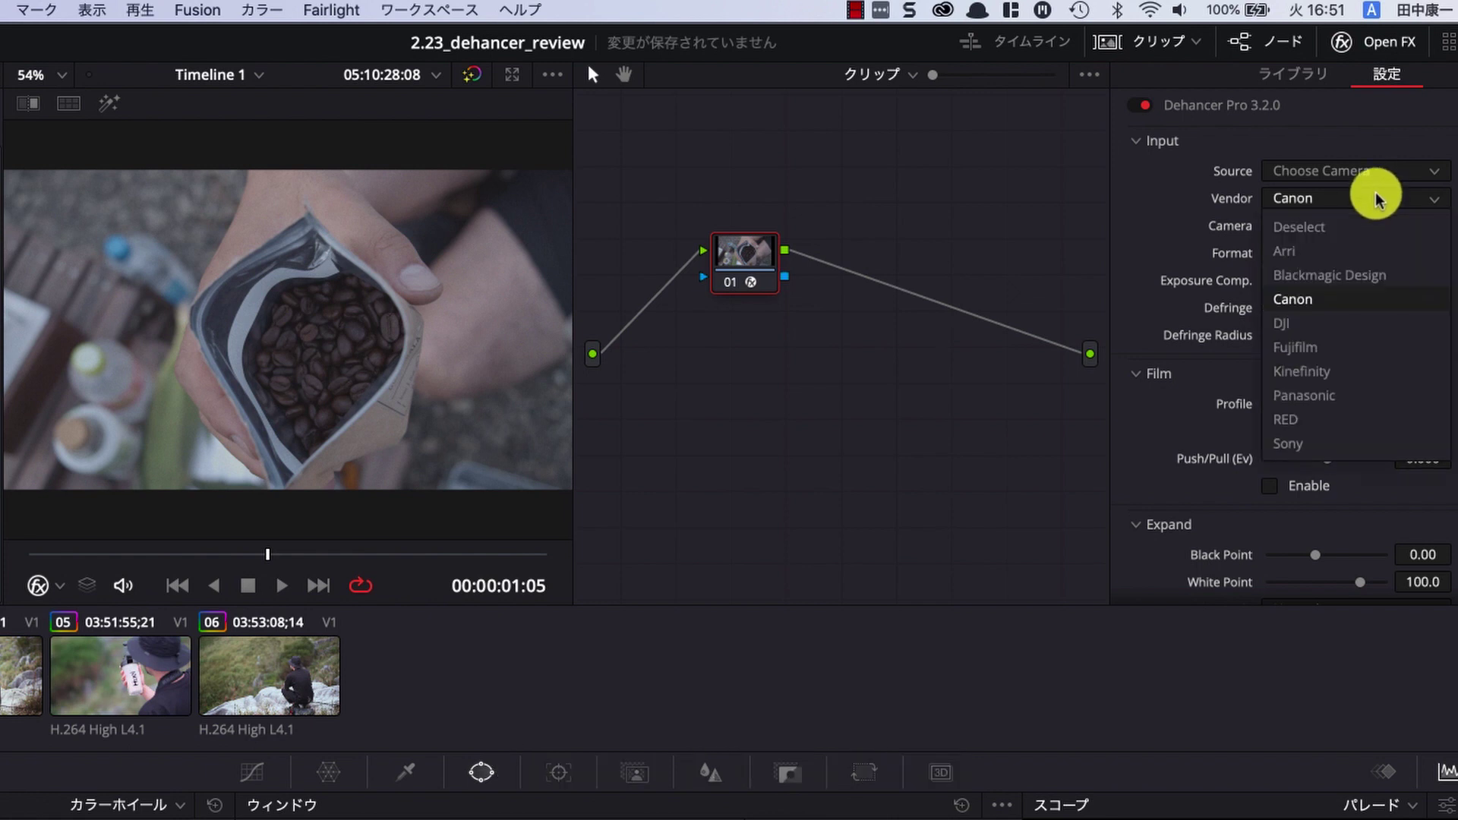
left_click(1360, 323)
left_click(1371, 226)
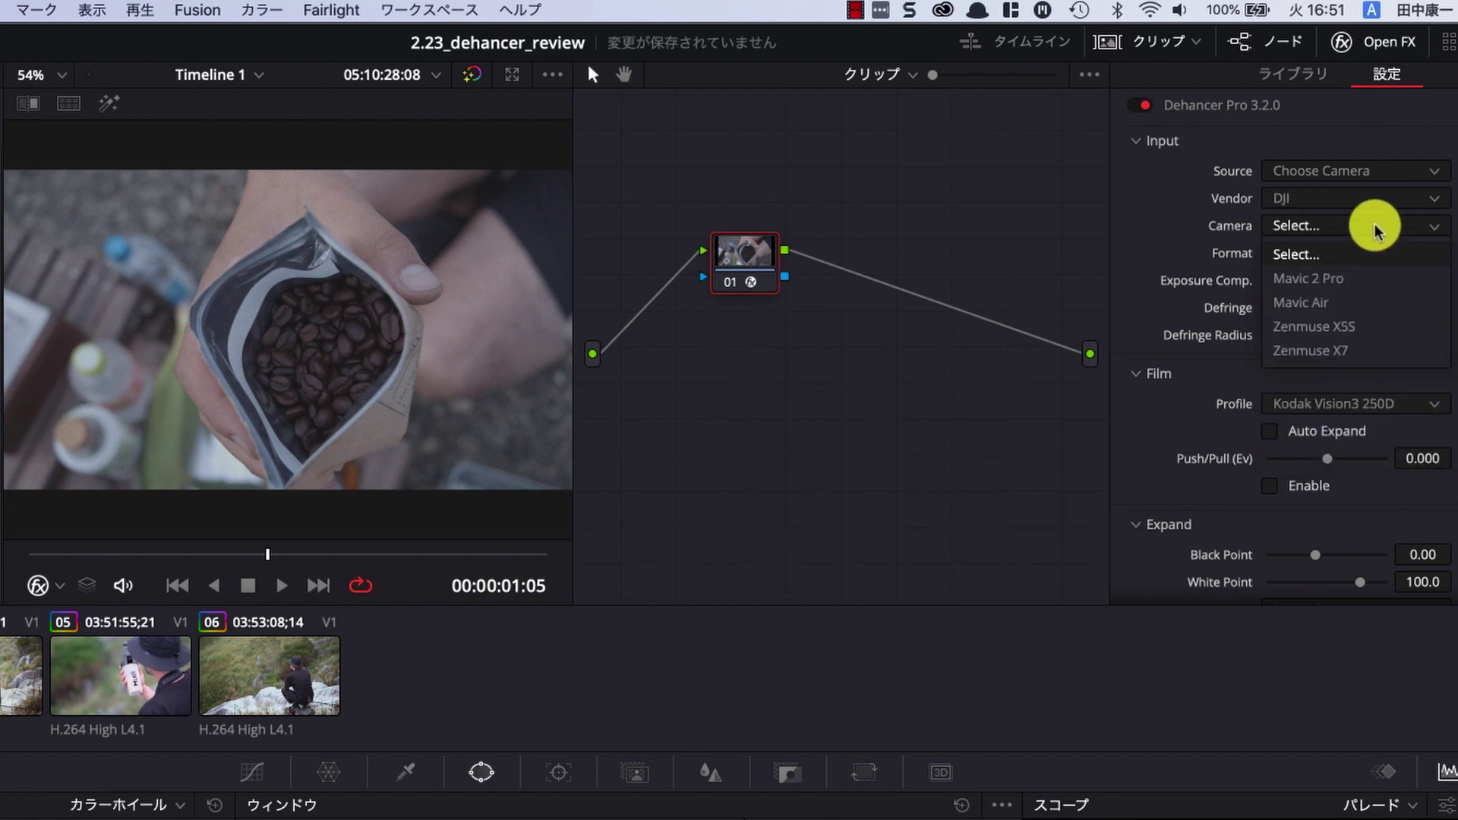
left_click(1373, 281)
left_click(1365, 258)
left_click(1361, 228)
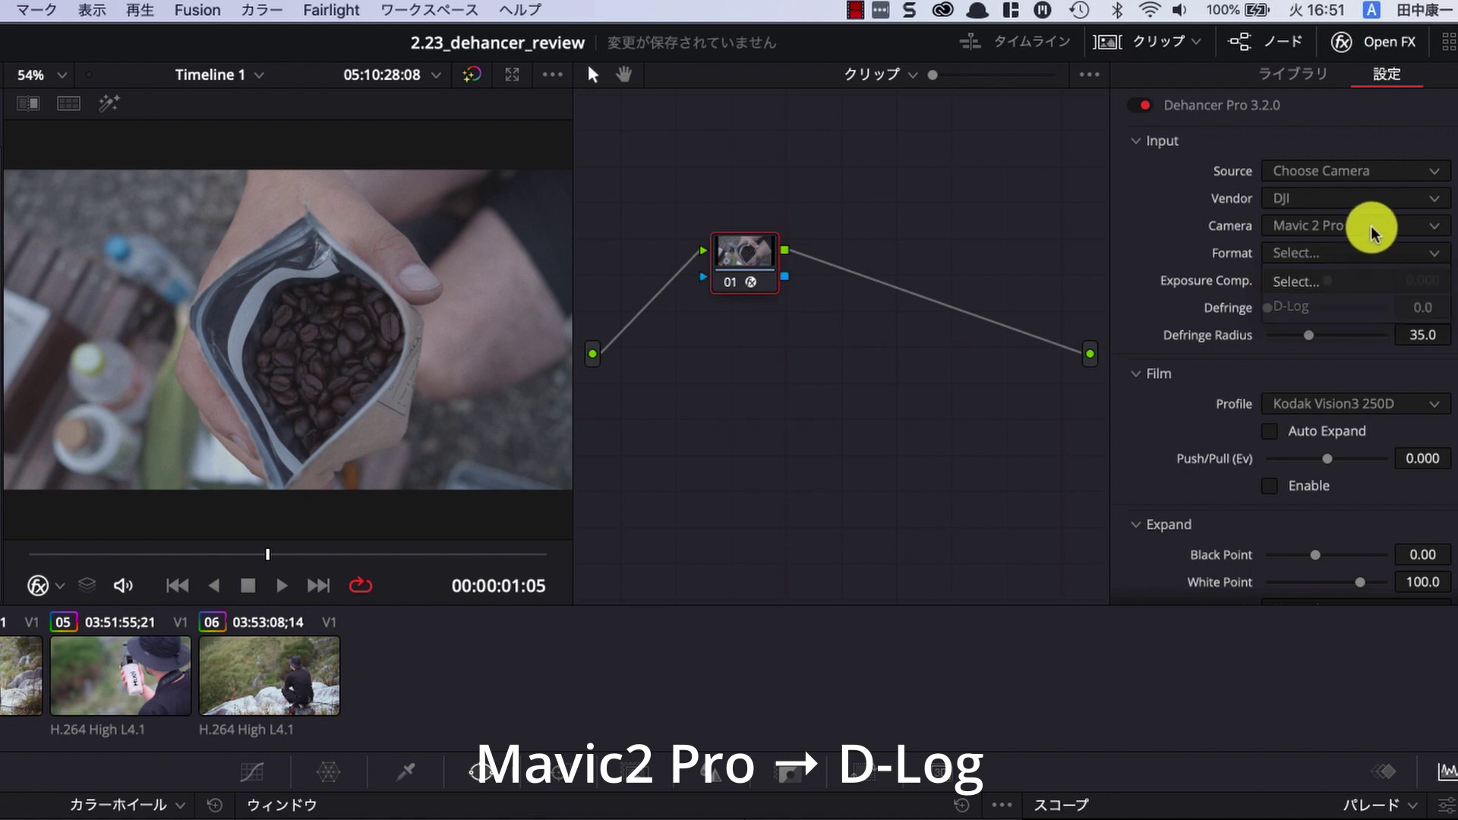
left_click(1360, 225)
left_click(1359, 301)
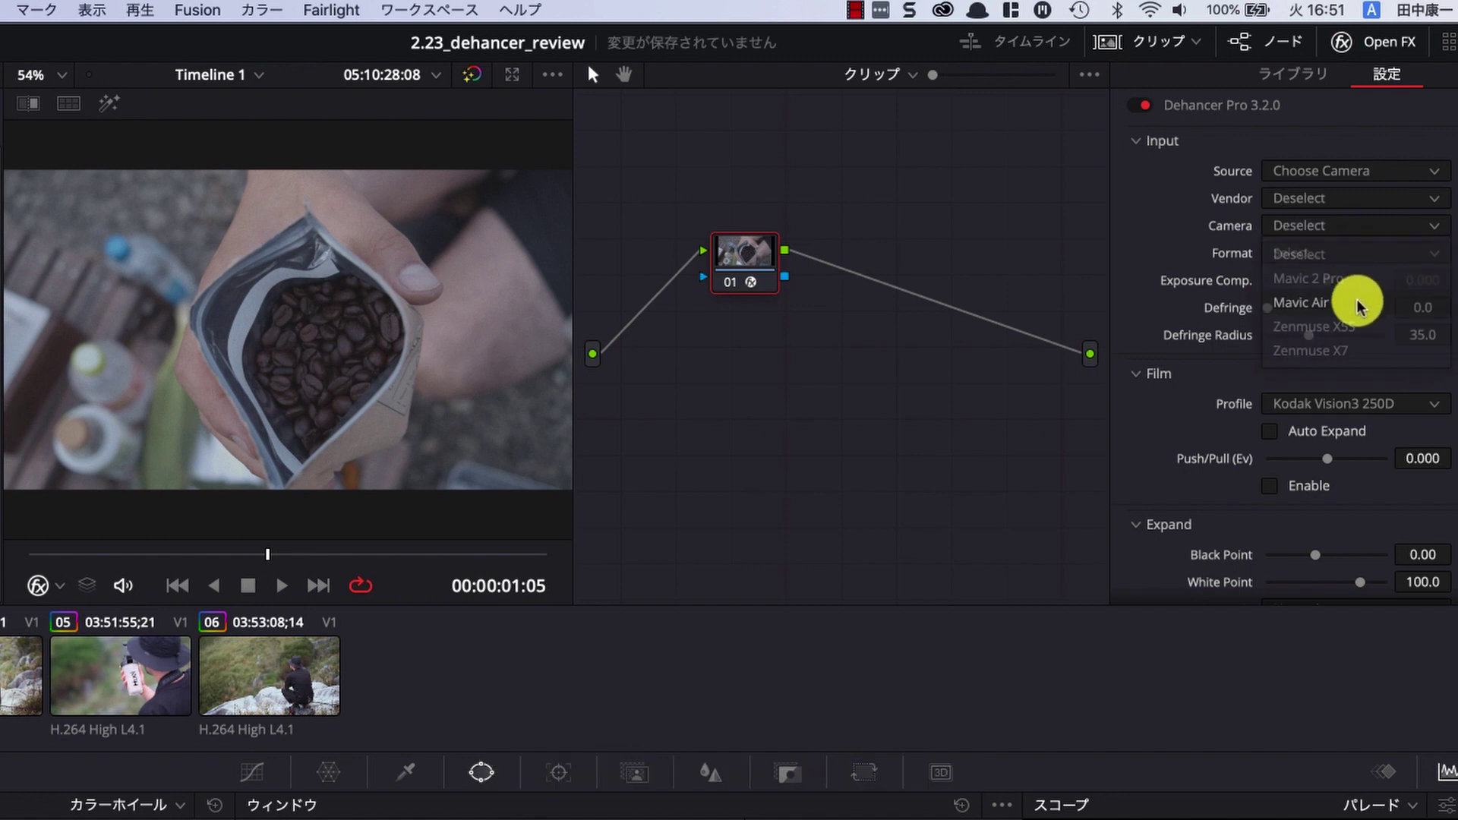
left_click(1357, 256)
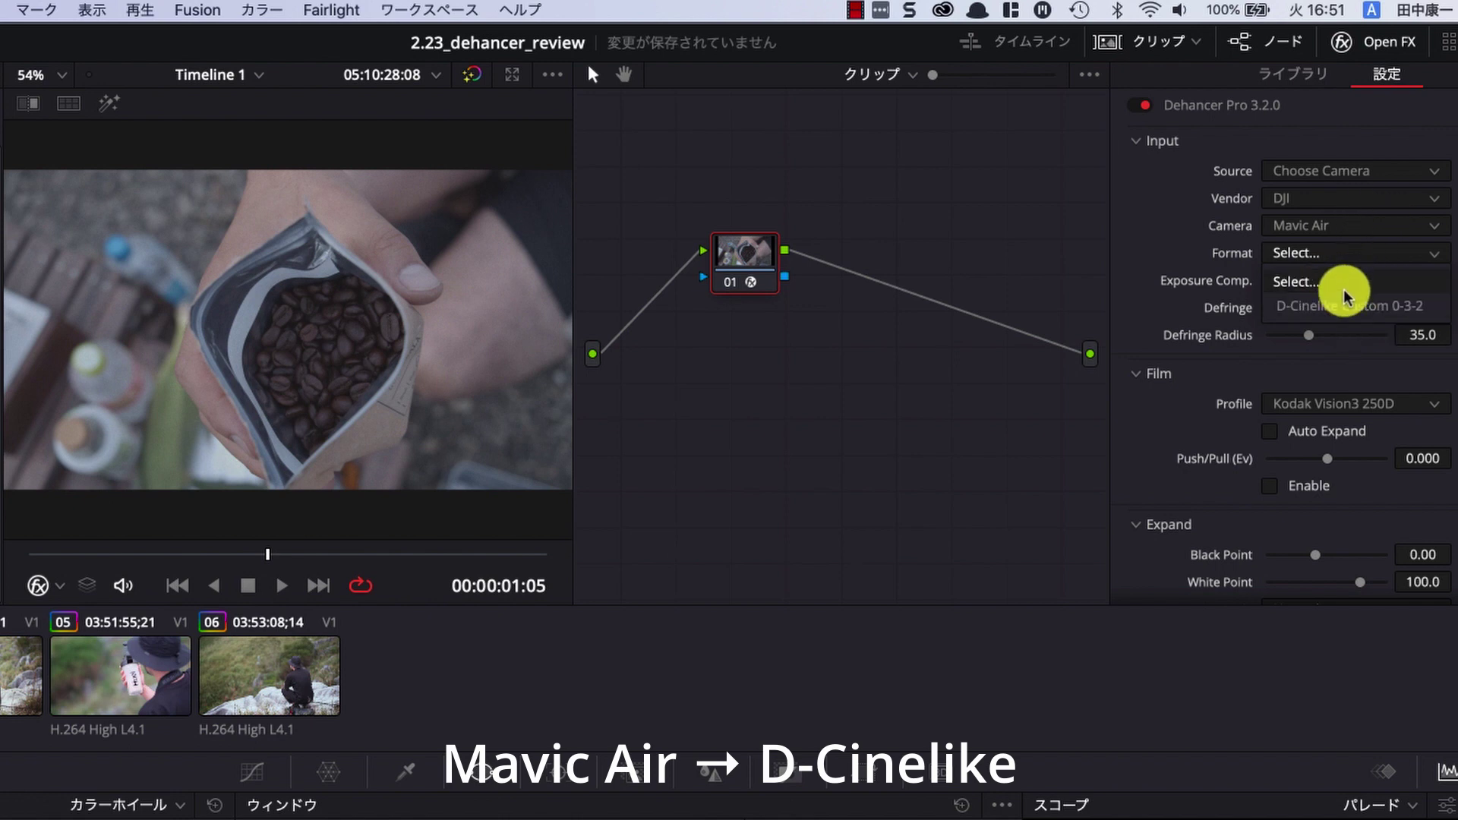
left_click(1353, 207)
- Set the input camera to Fujifilm X-T3 with F-Log format
left_click(1420, 196)
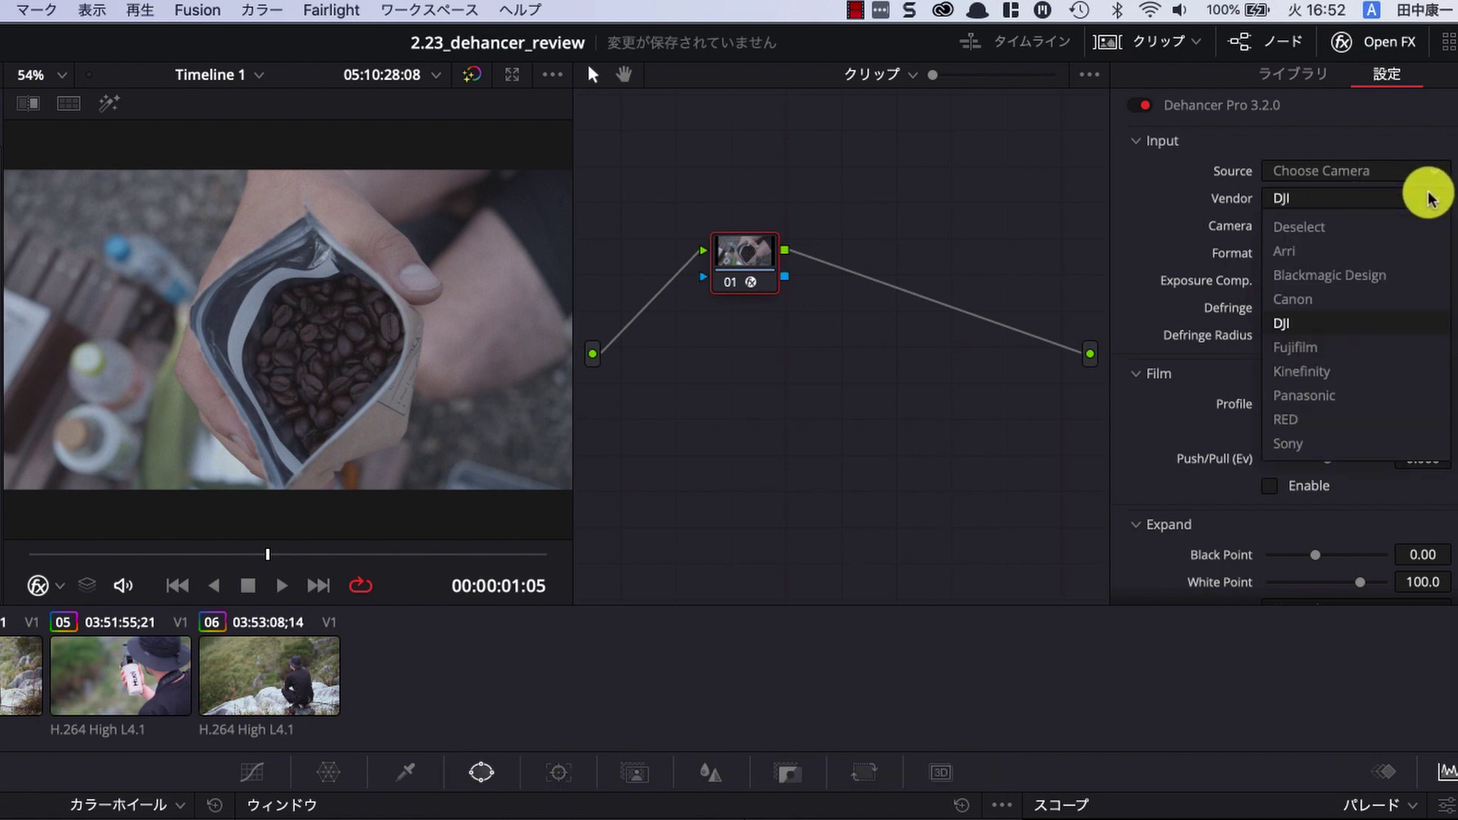
left_click(1388, 347)
left_click(1413, 227)
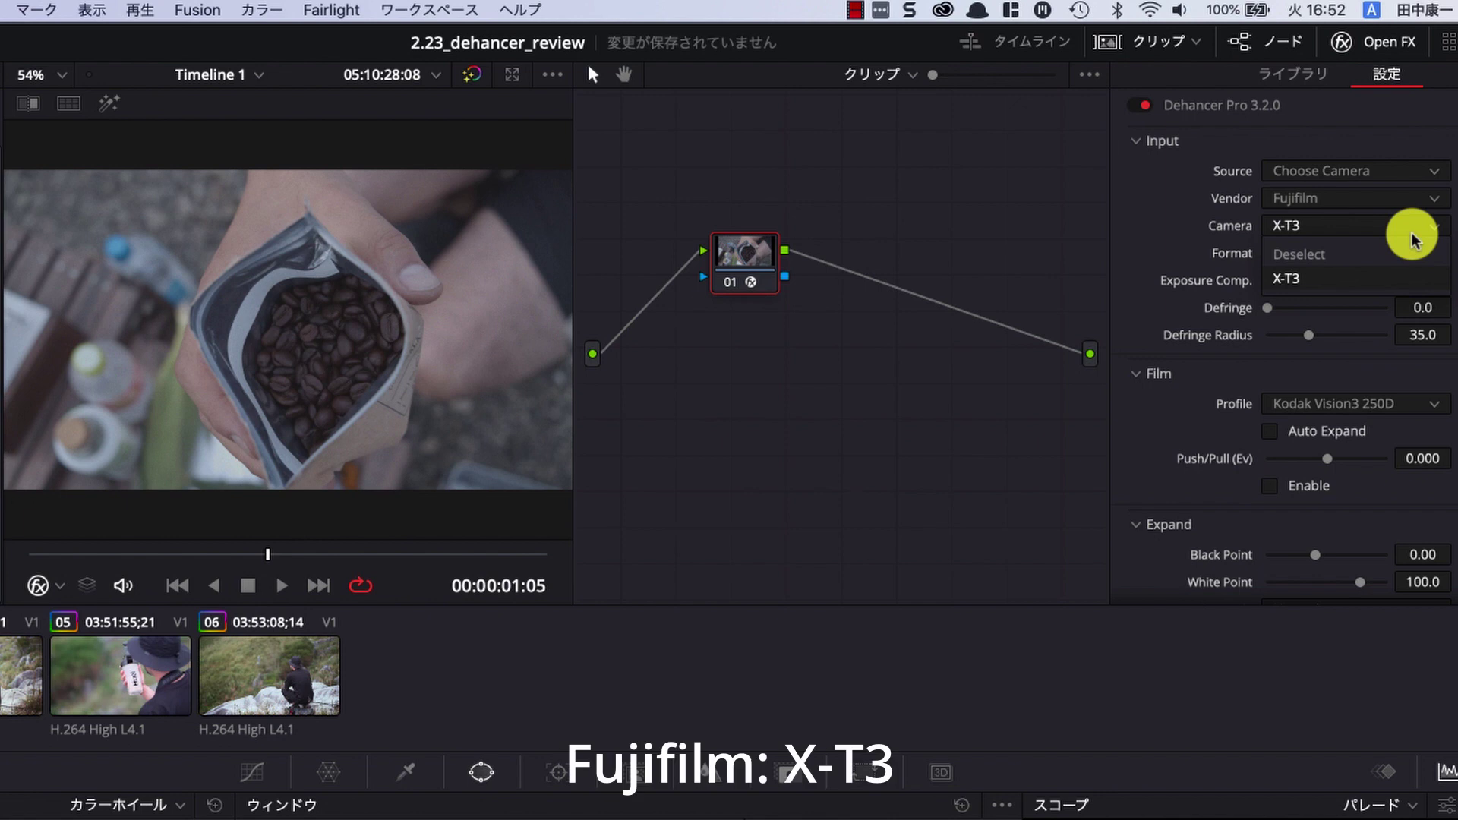
left_click(1413, 240)
left_click(1405, 253)
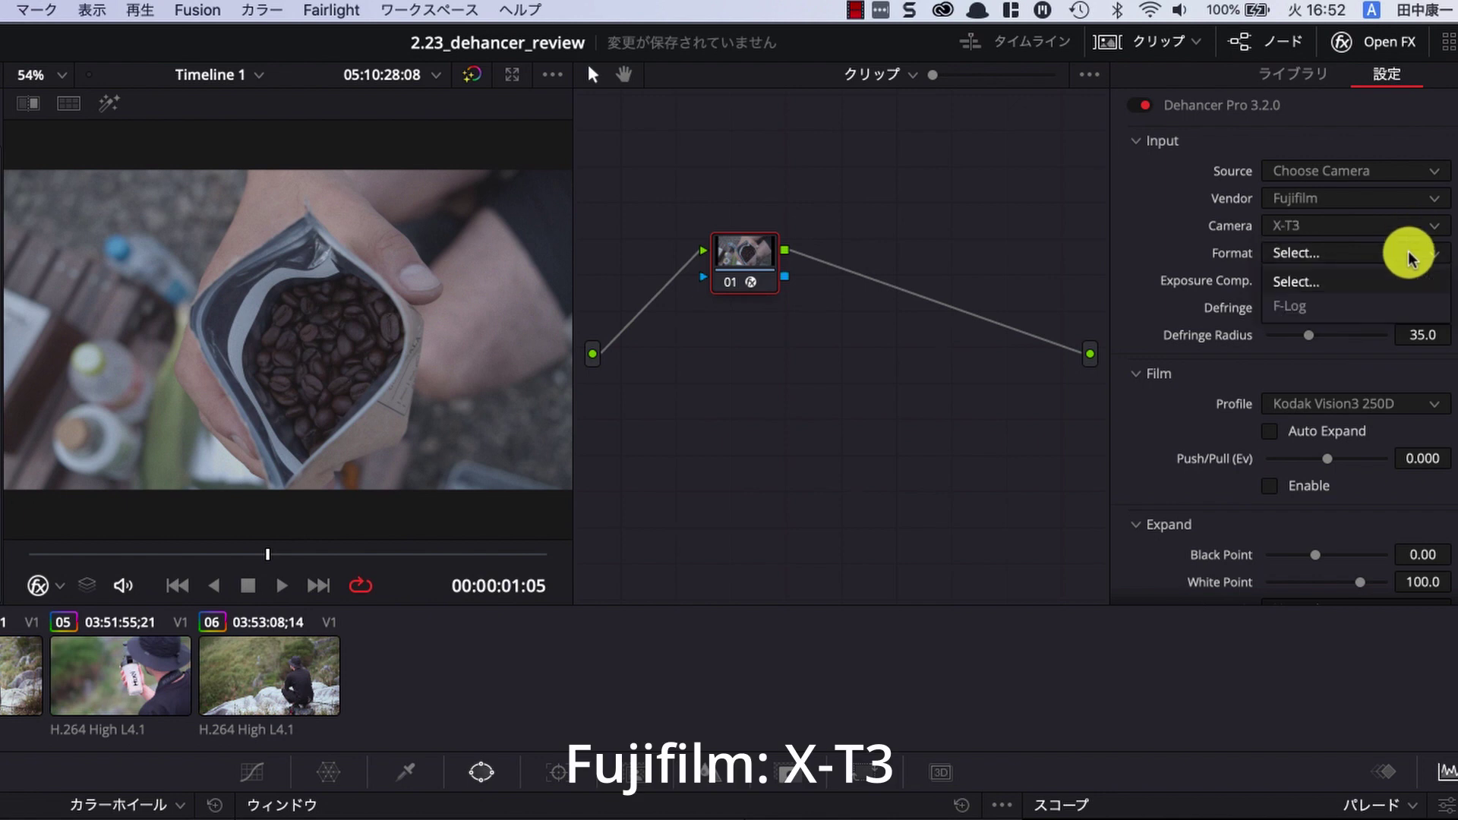
left_click(1401, 304)
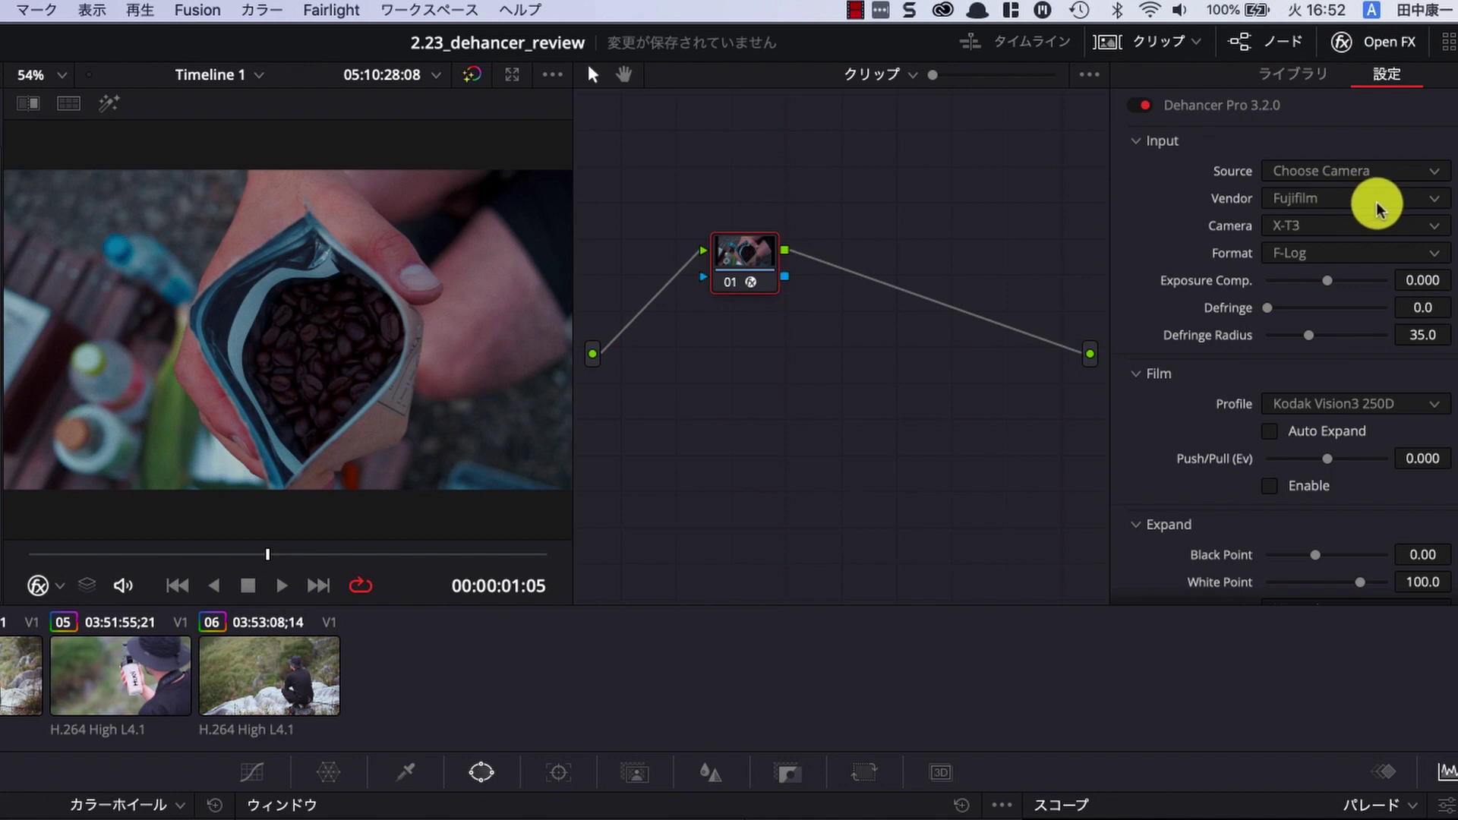
- Clear the camera vendor and set the input source back to Rec.709
left_click(1377, 201)
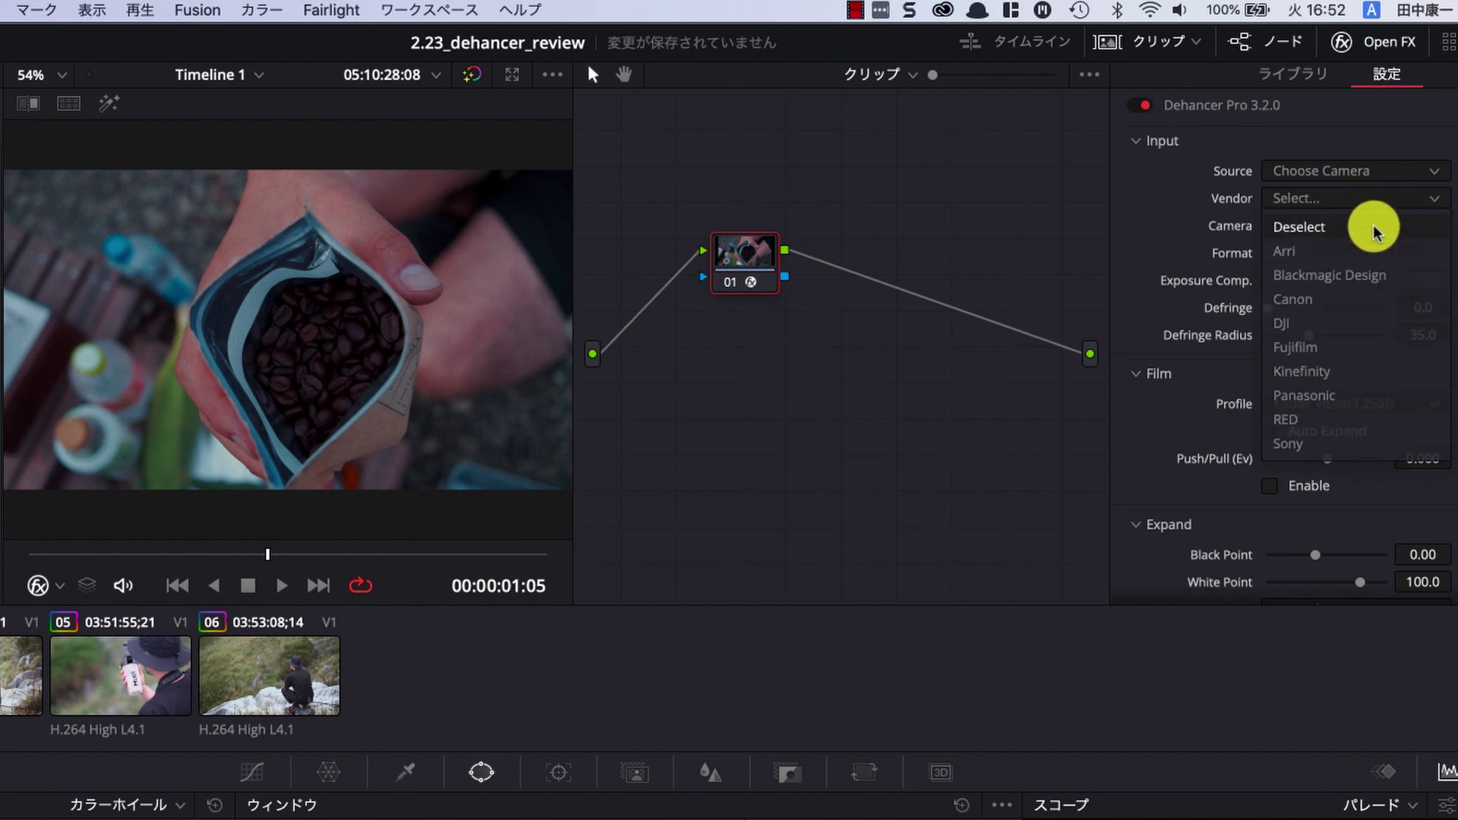
left_click(1376, 228)
left_click(1390, 171)
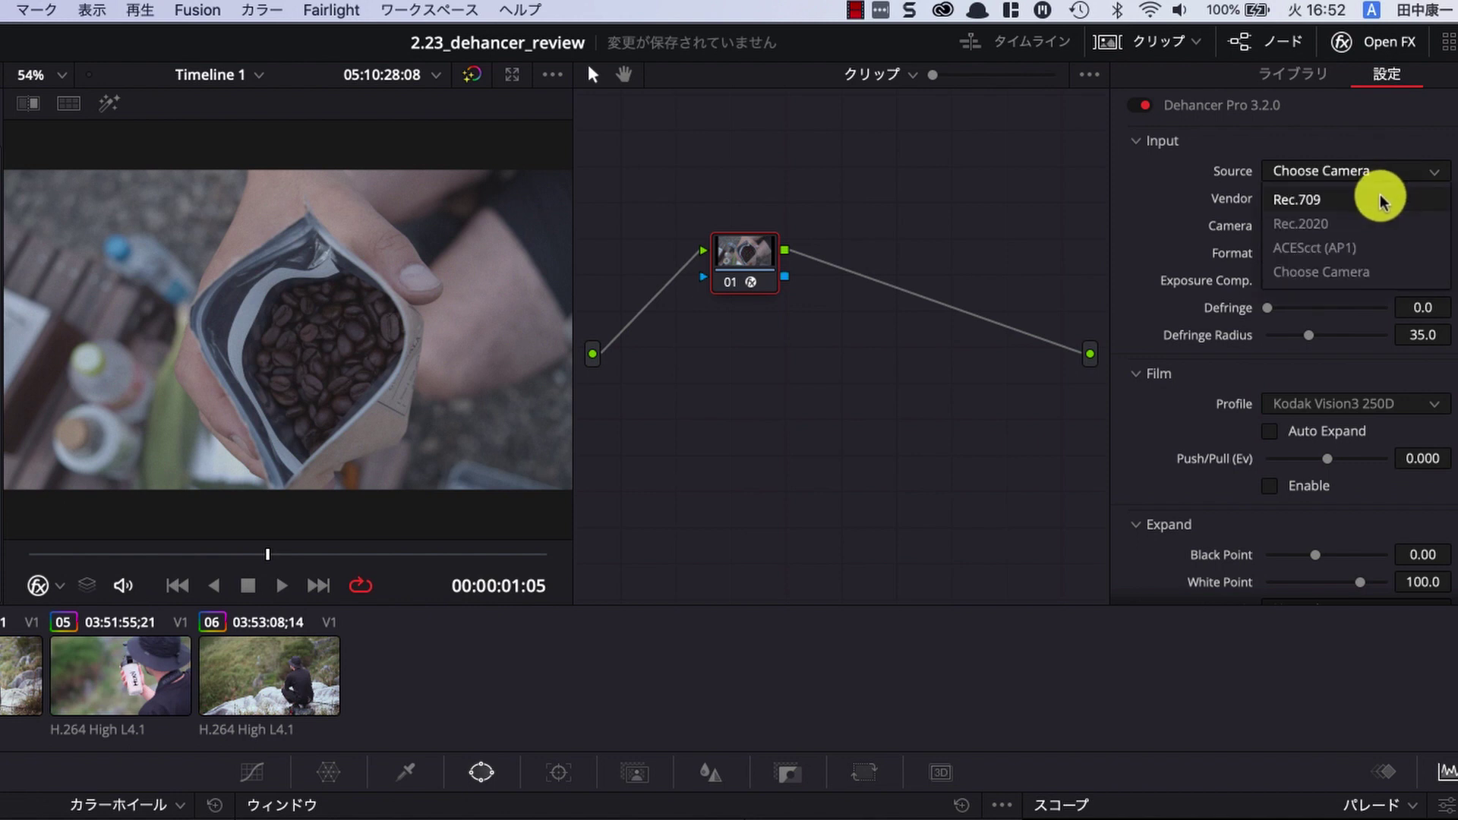
left_click(1381, 200)
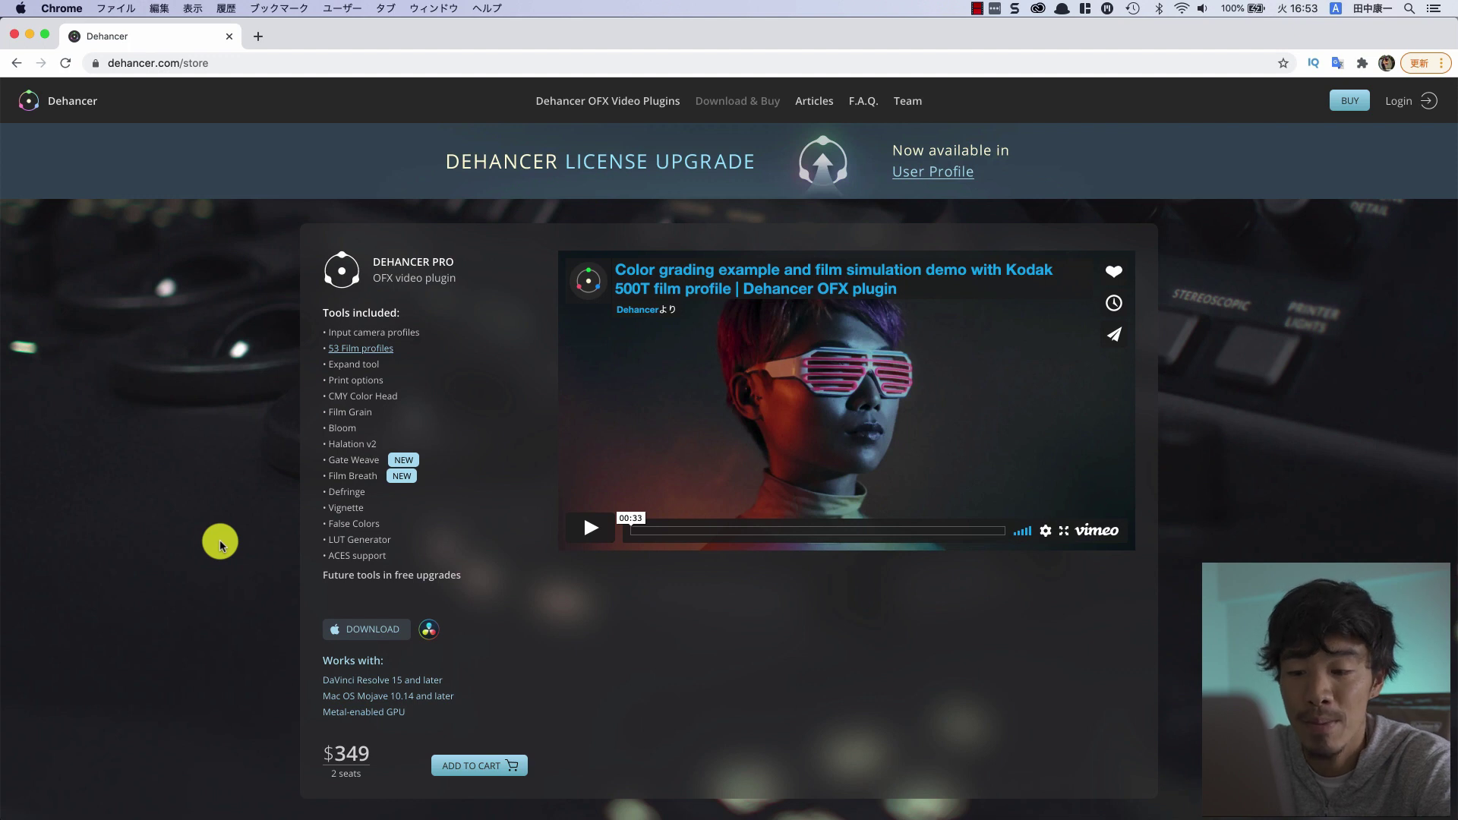
- Download the Dehancer Pro OFX installer for DaVinci Resolve from the Dehancer store page
left_click(376, 634)
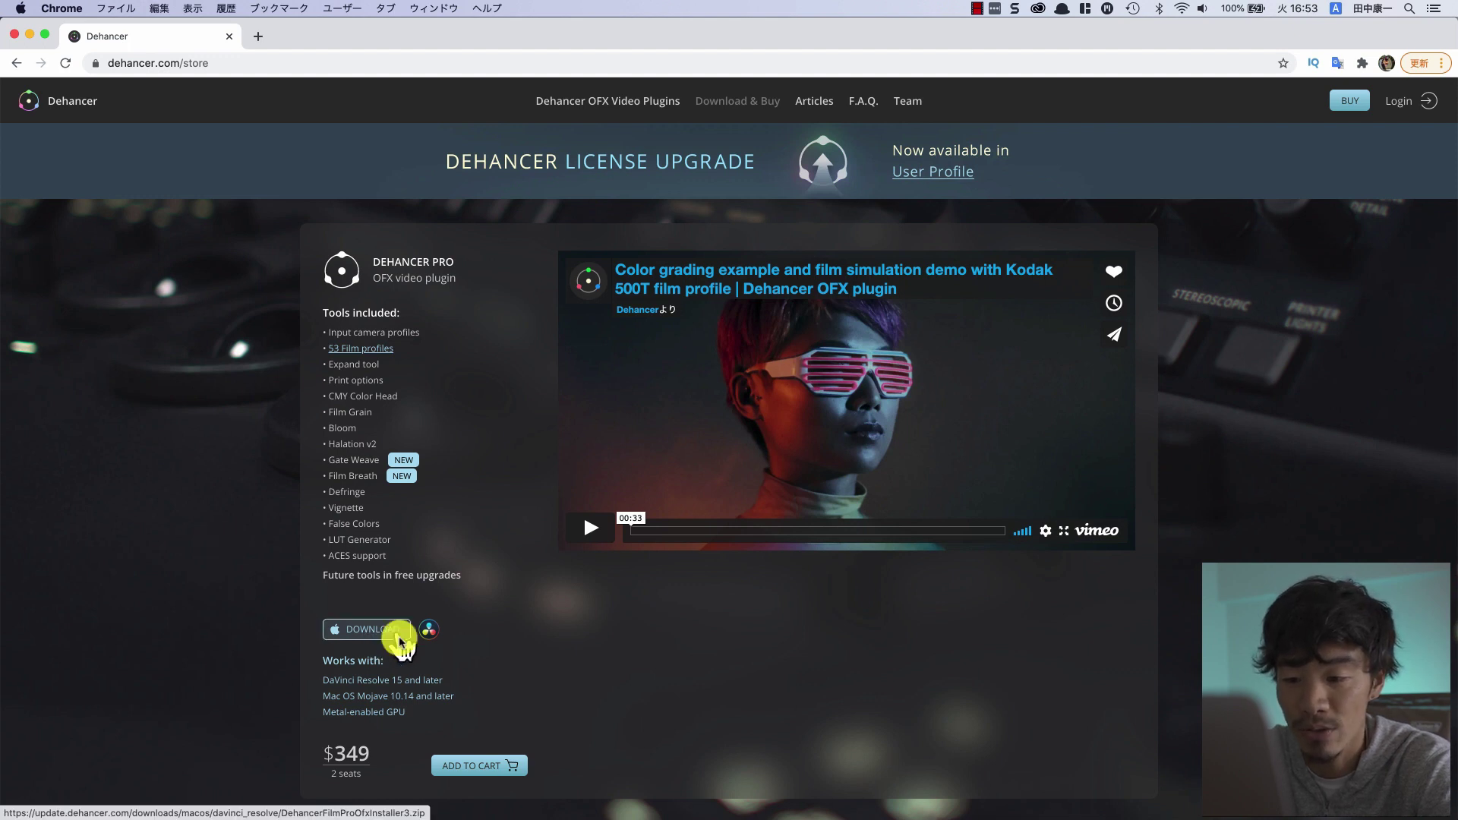